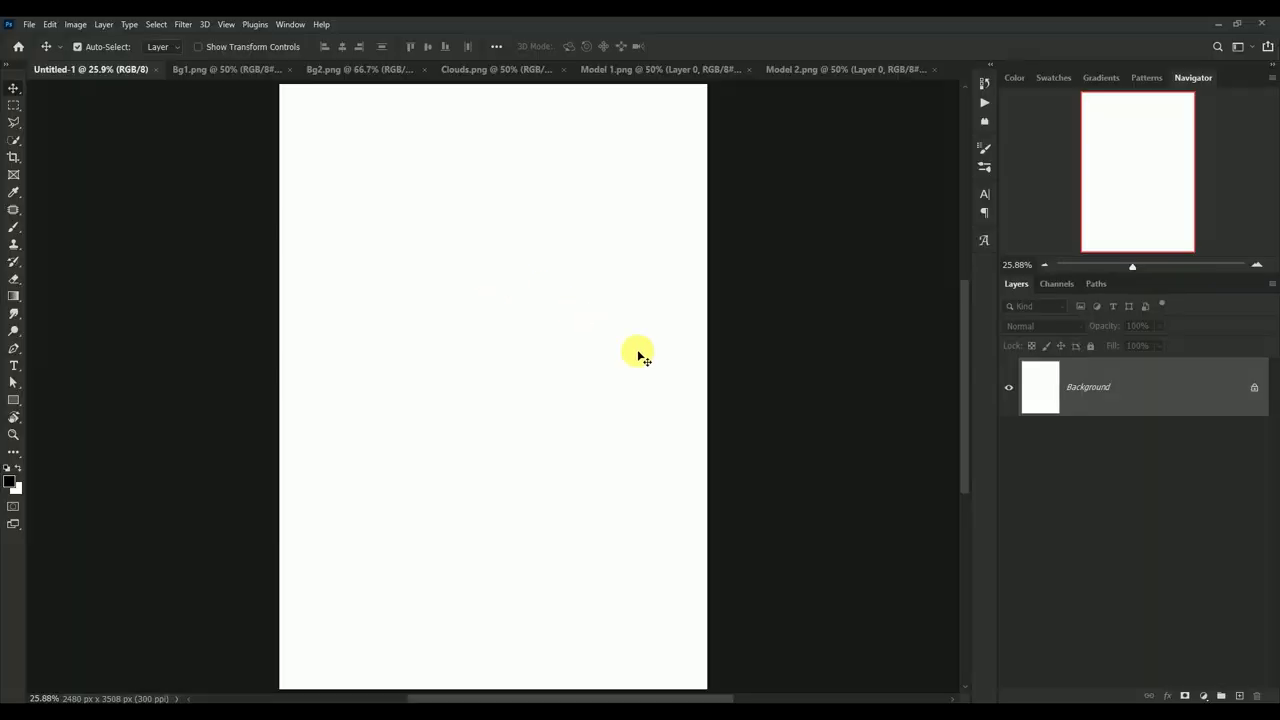
Add a Solid Color fill layer in grey #707070 covering the blank poster
click(1204, 695)
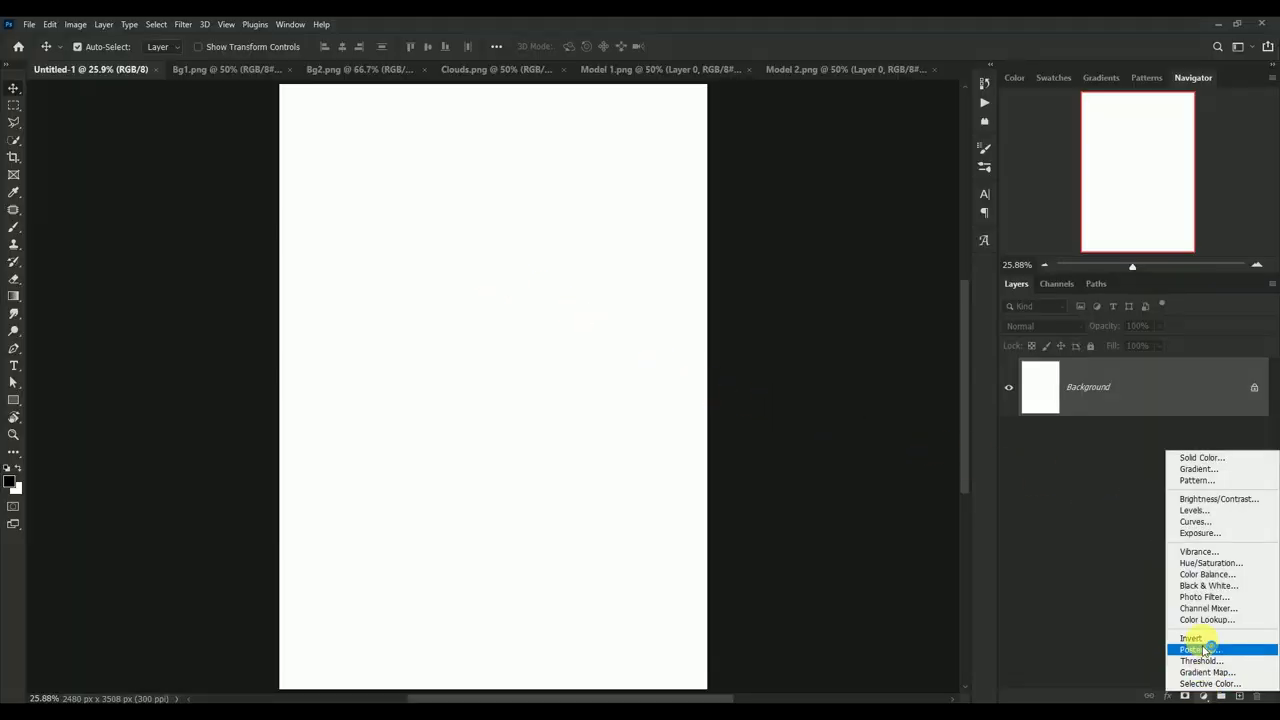
click(1202, 459)
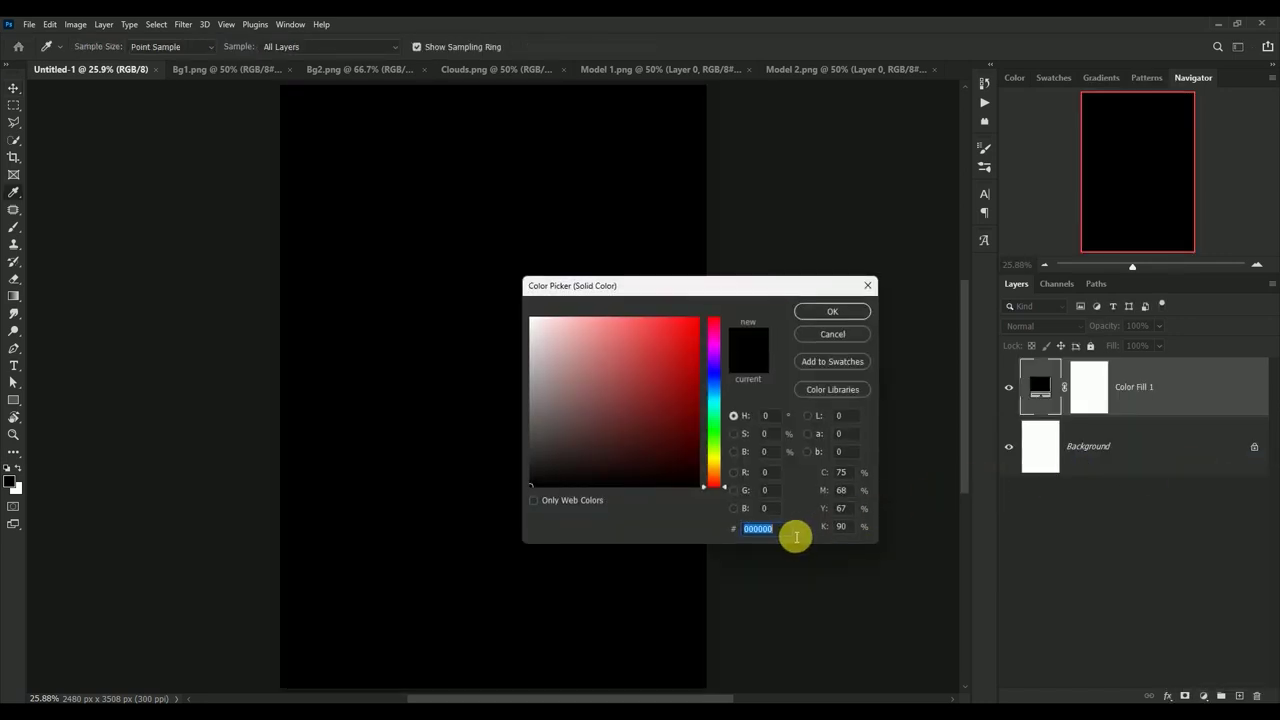
text(7)
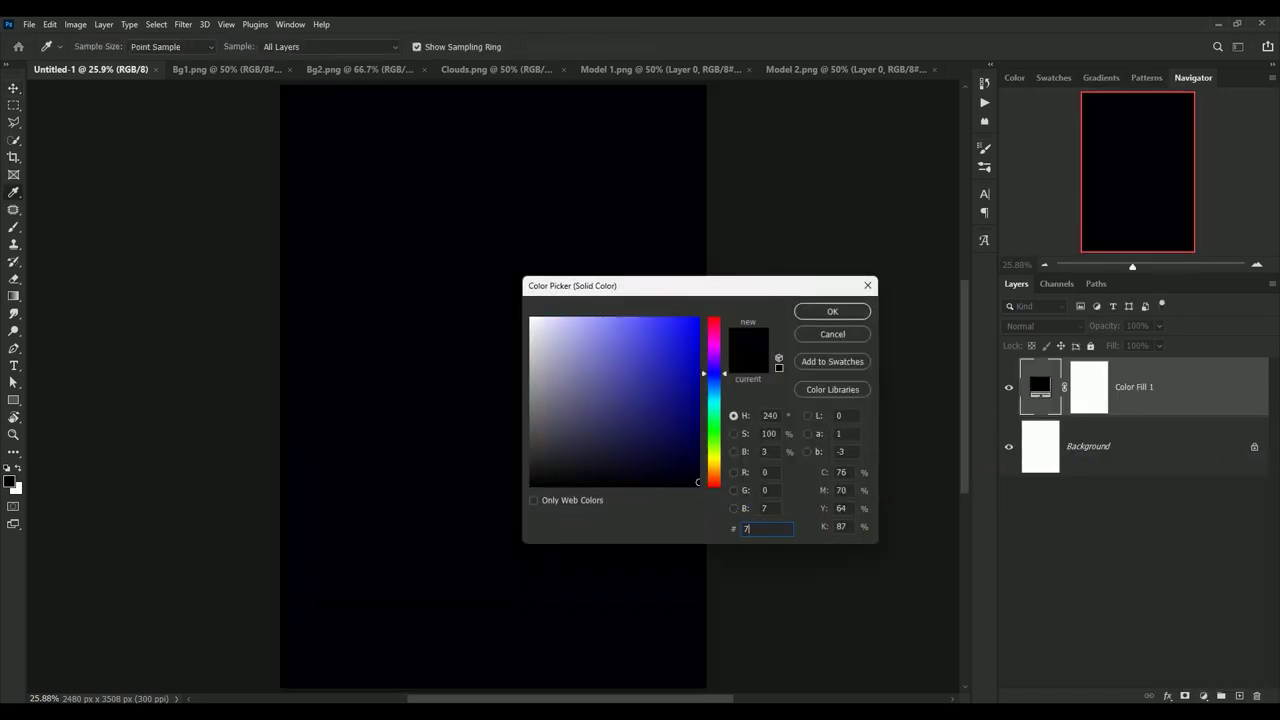
text(0707)
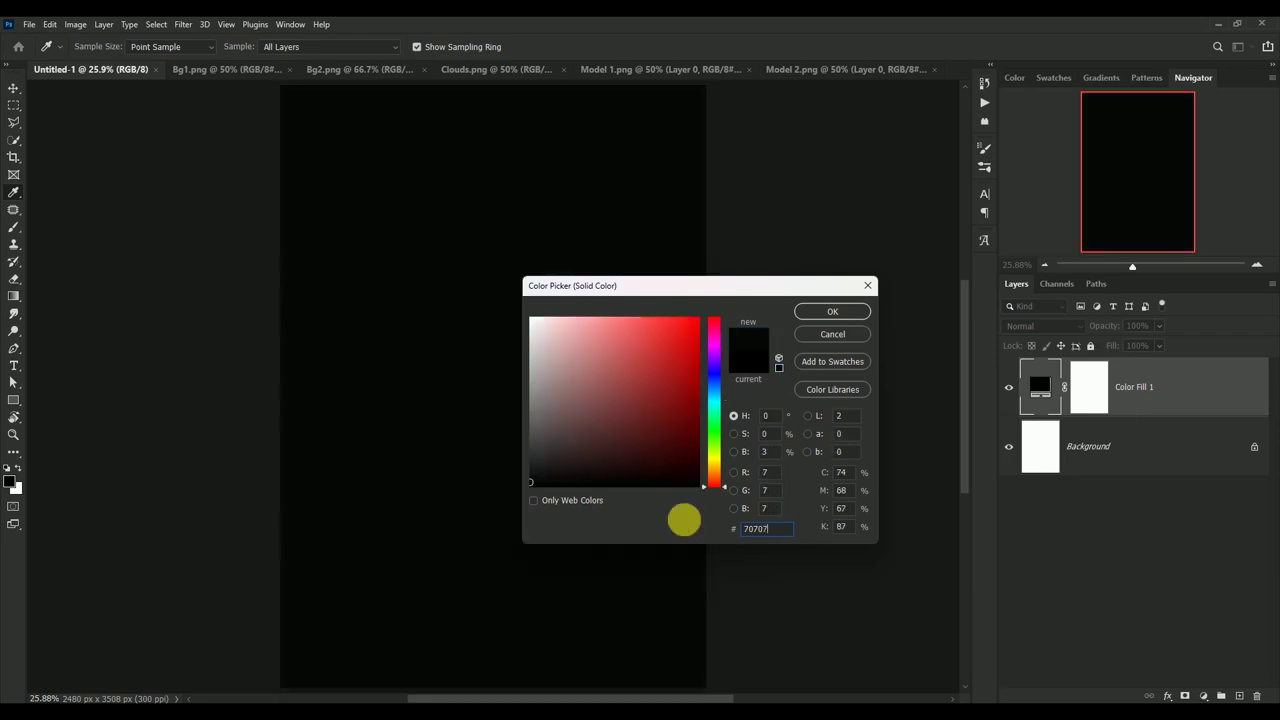
text(0)
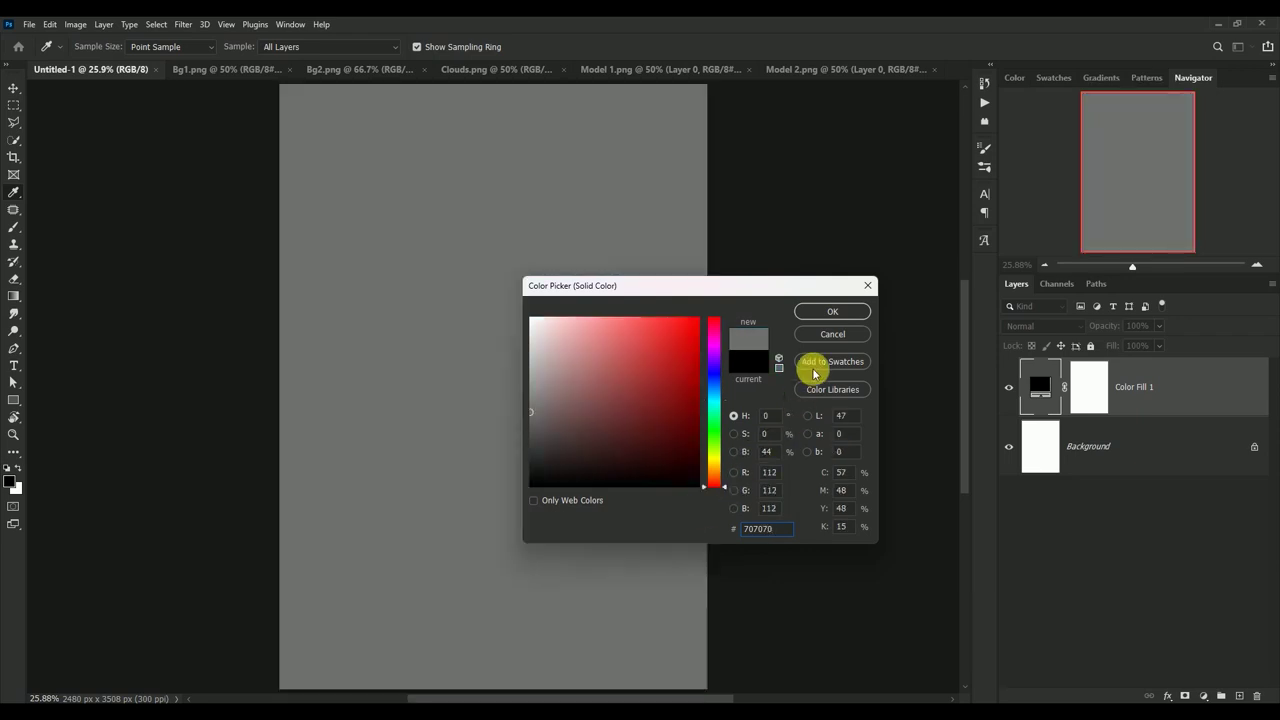
click(827, 313)
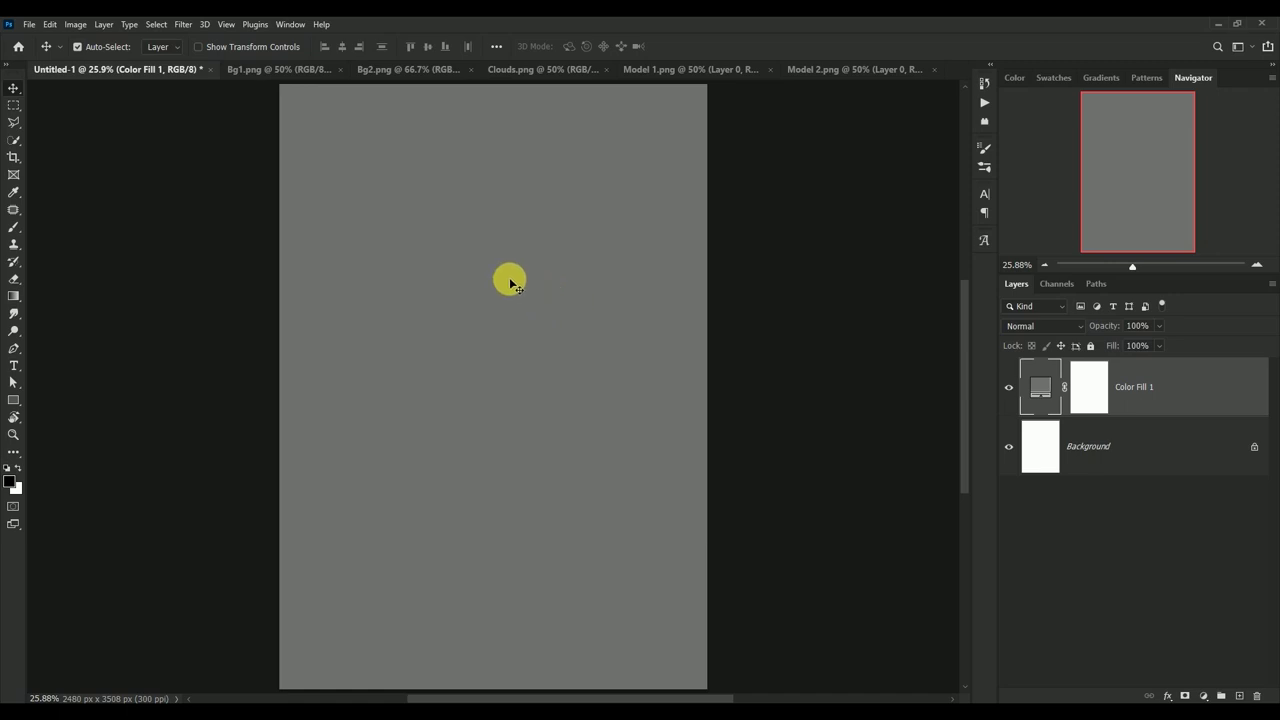
Copy the Bg1.png ships image into the poster as Layer 1 and close Bg1.png without saving
click(262, 74)
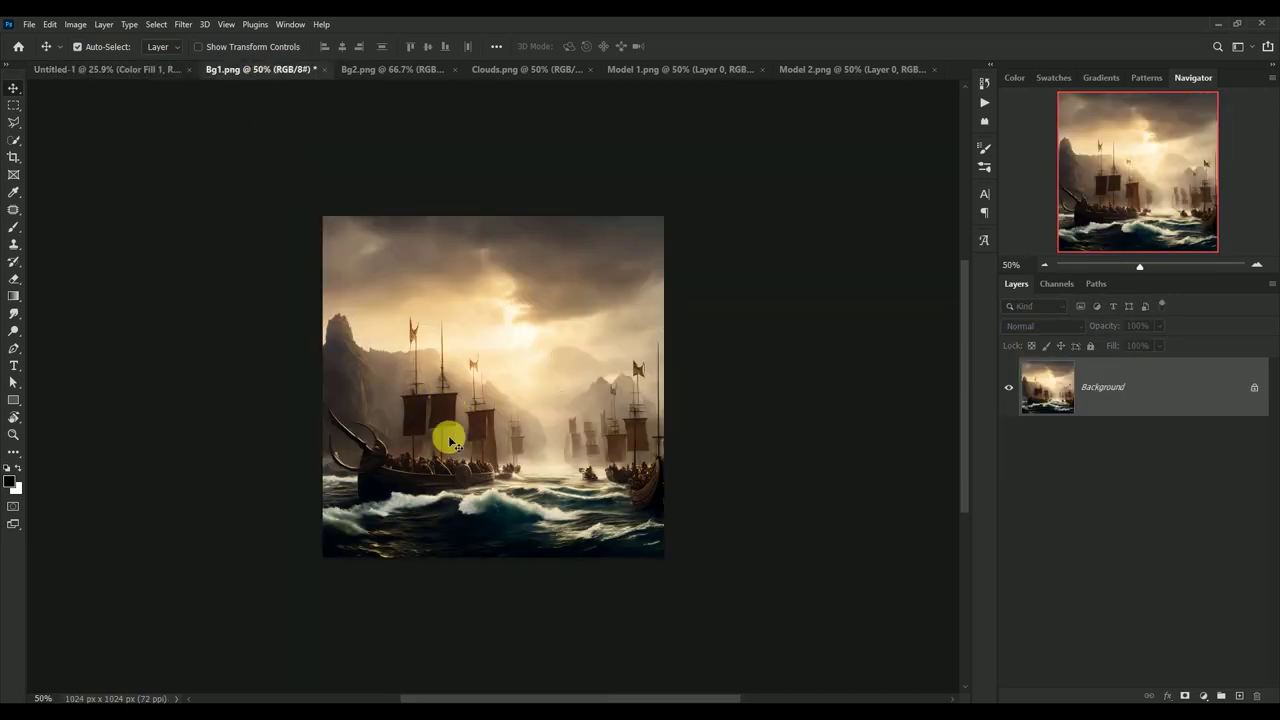
mouse_move(449, 435)
mouse_down()
mouse_move(446, 371)
mouse_move(506, 395)
mouse_up()
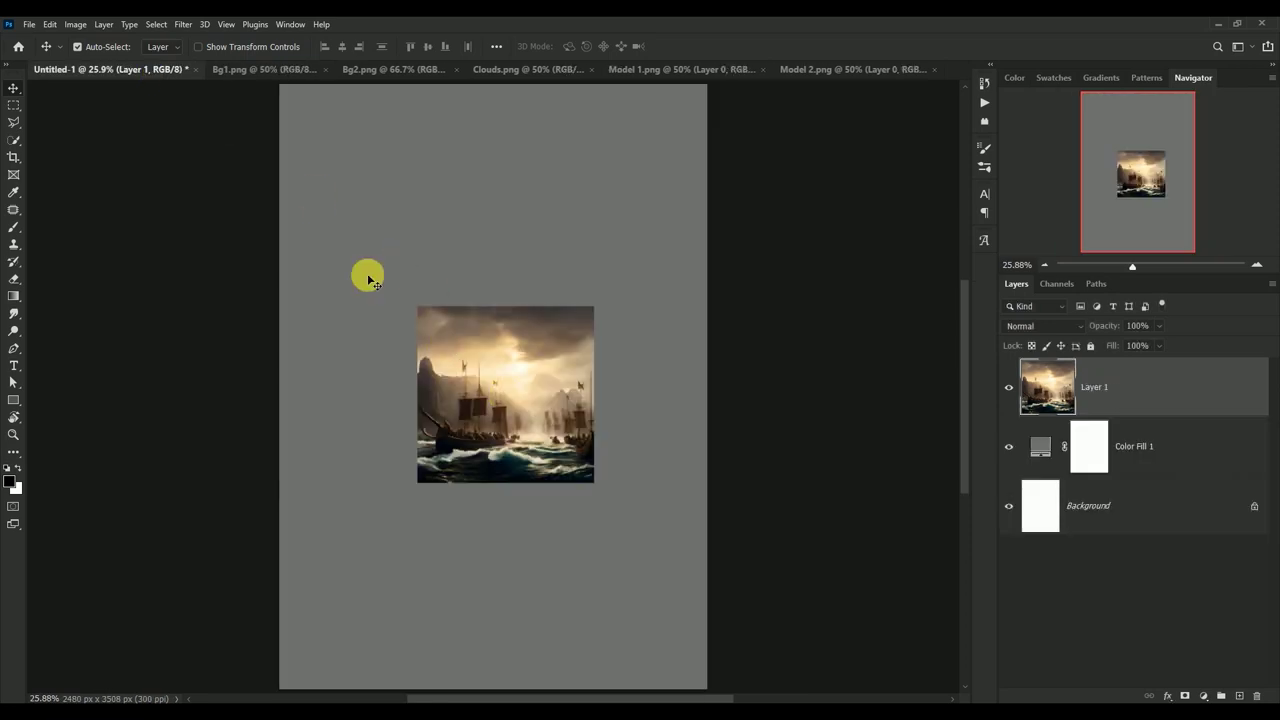
click(251, 74)
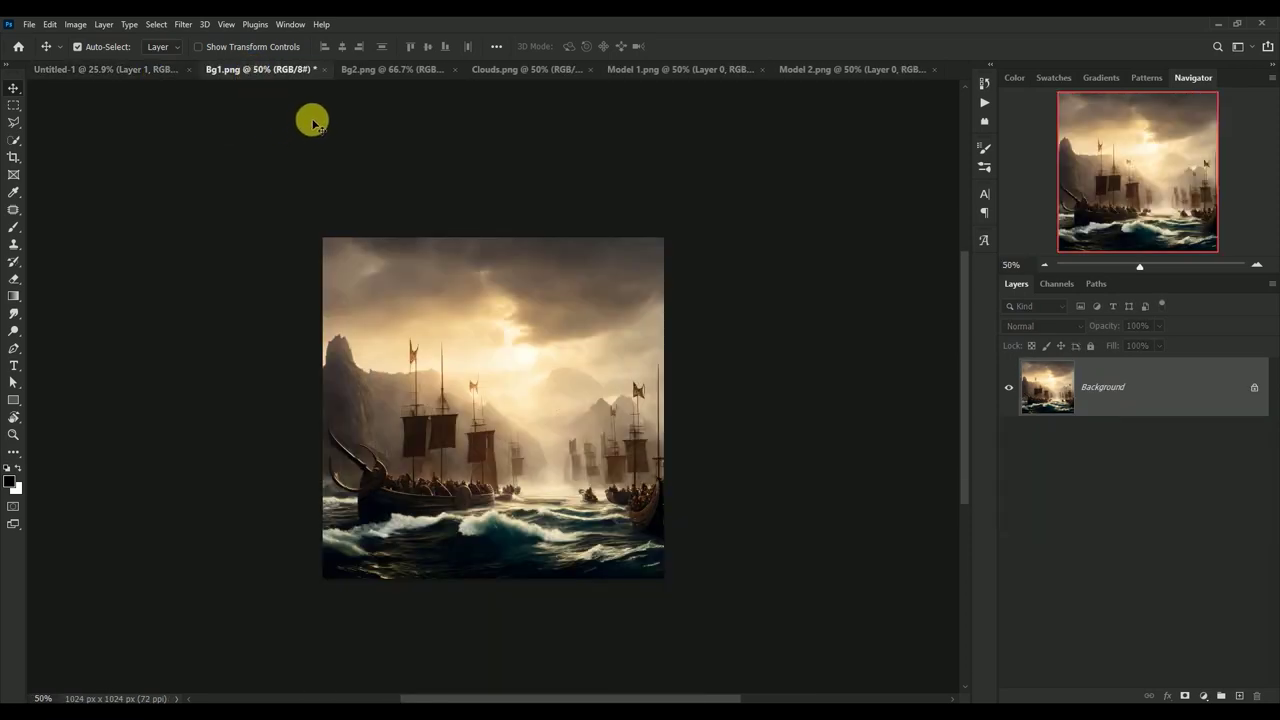
click(323, 70)
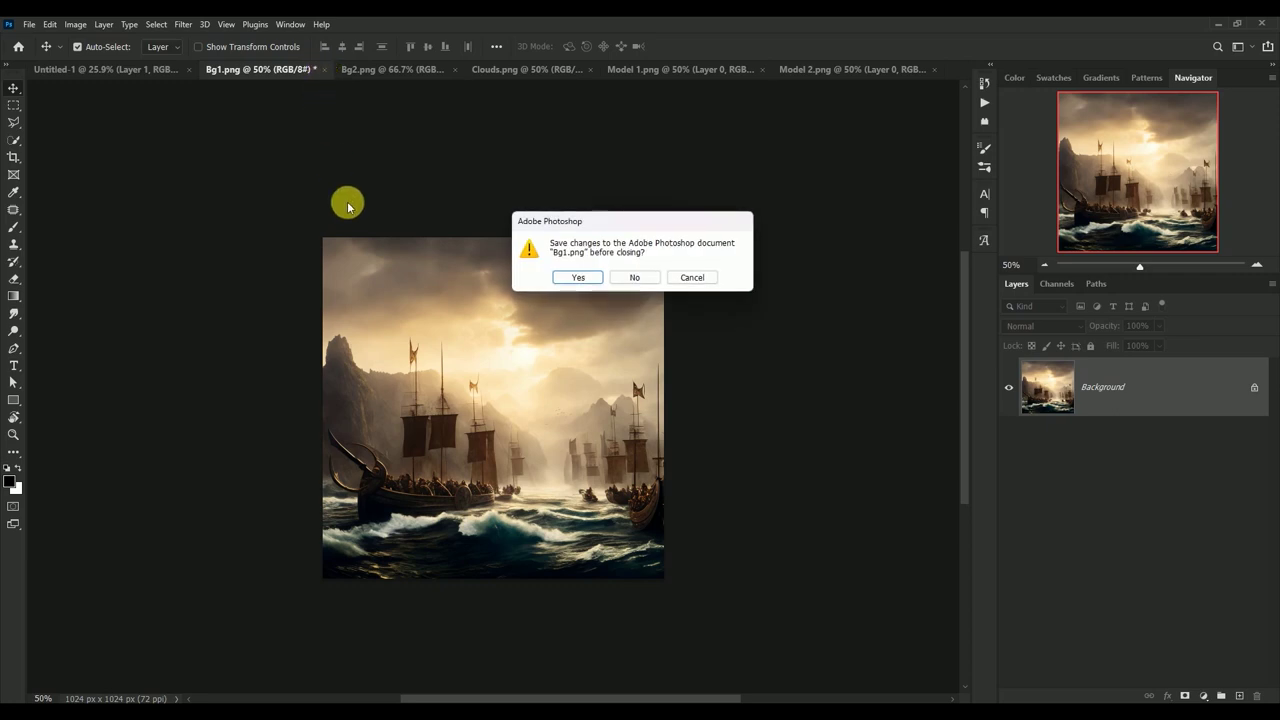
click(635, 279)
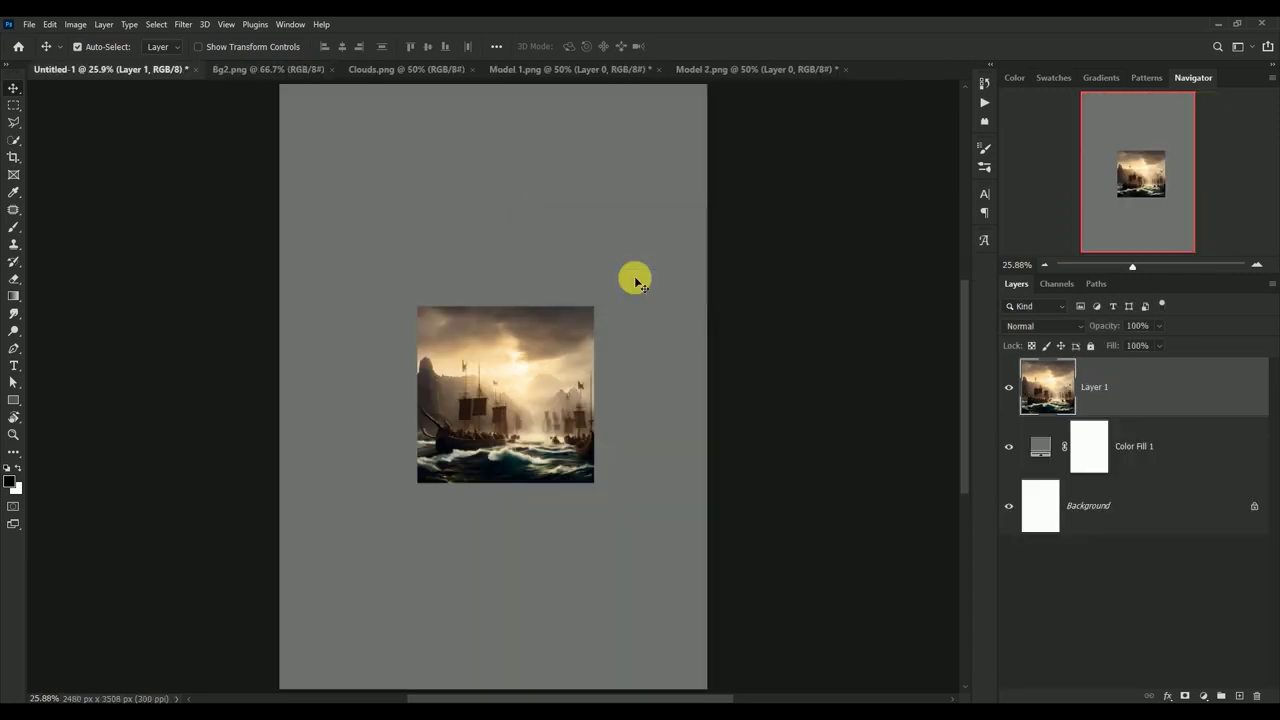
drag(551, 337, 537, 313)
Convert Layer 1 to a smart object and scale it to about 192% over the lower right
right_click(1156, 386)
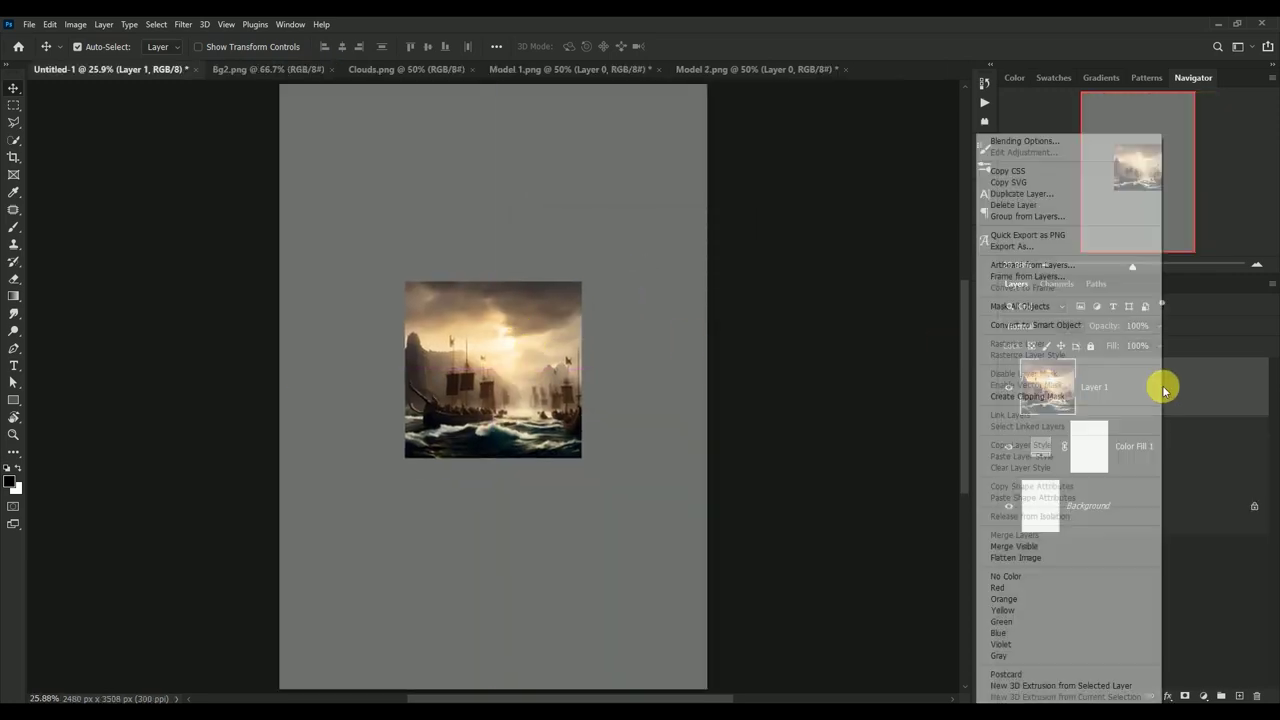
click(1069, 327)
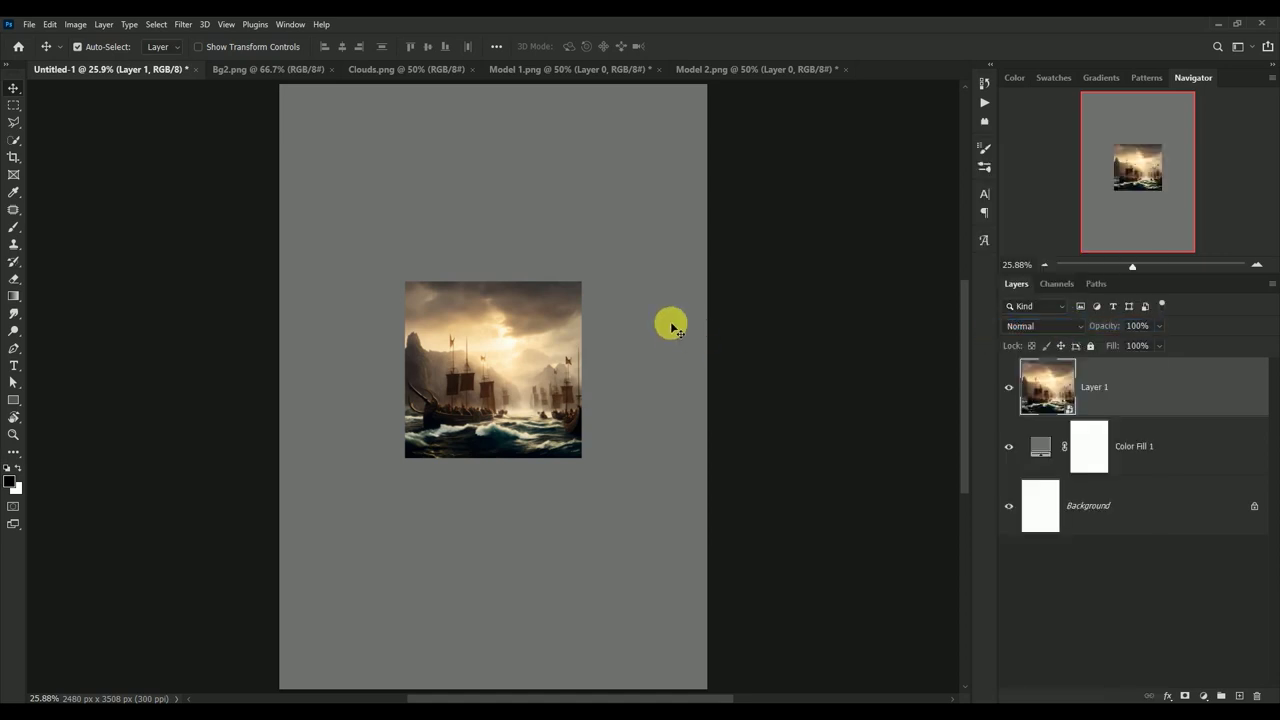
key(ctrl+t)
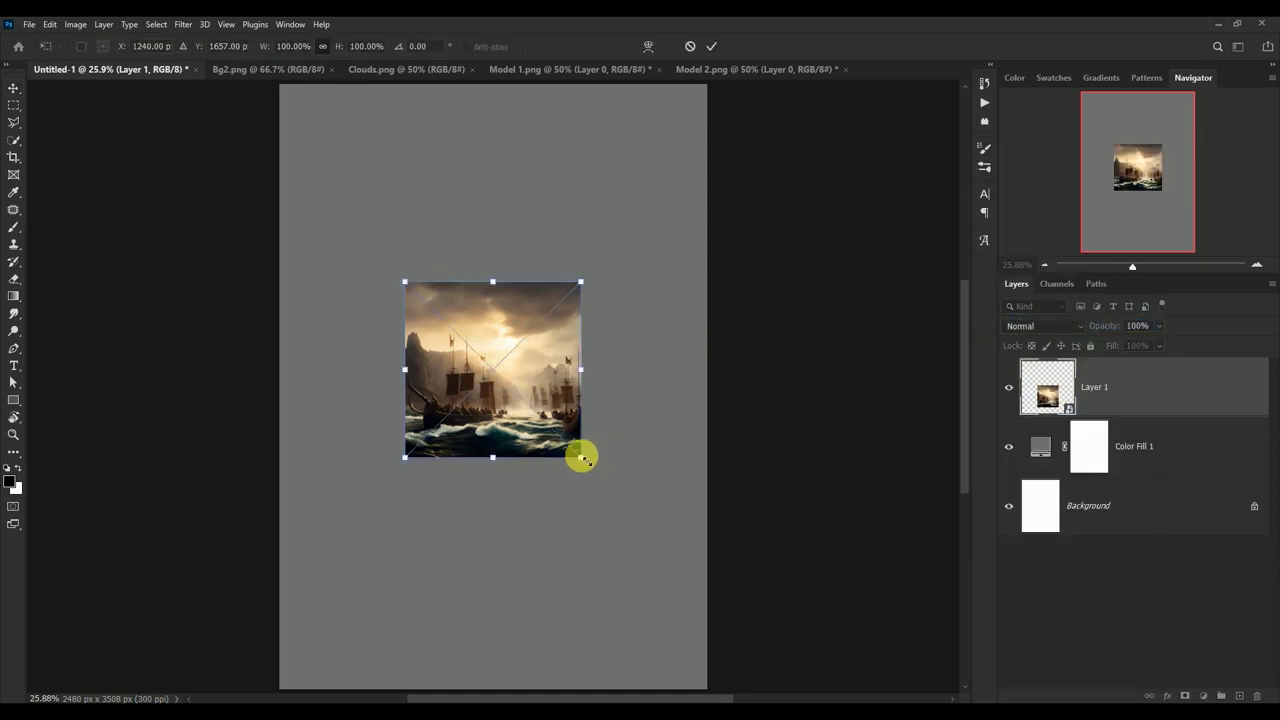
drag(581, 457, 737, 629)
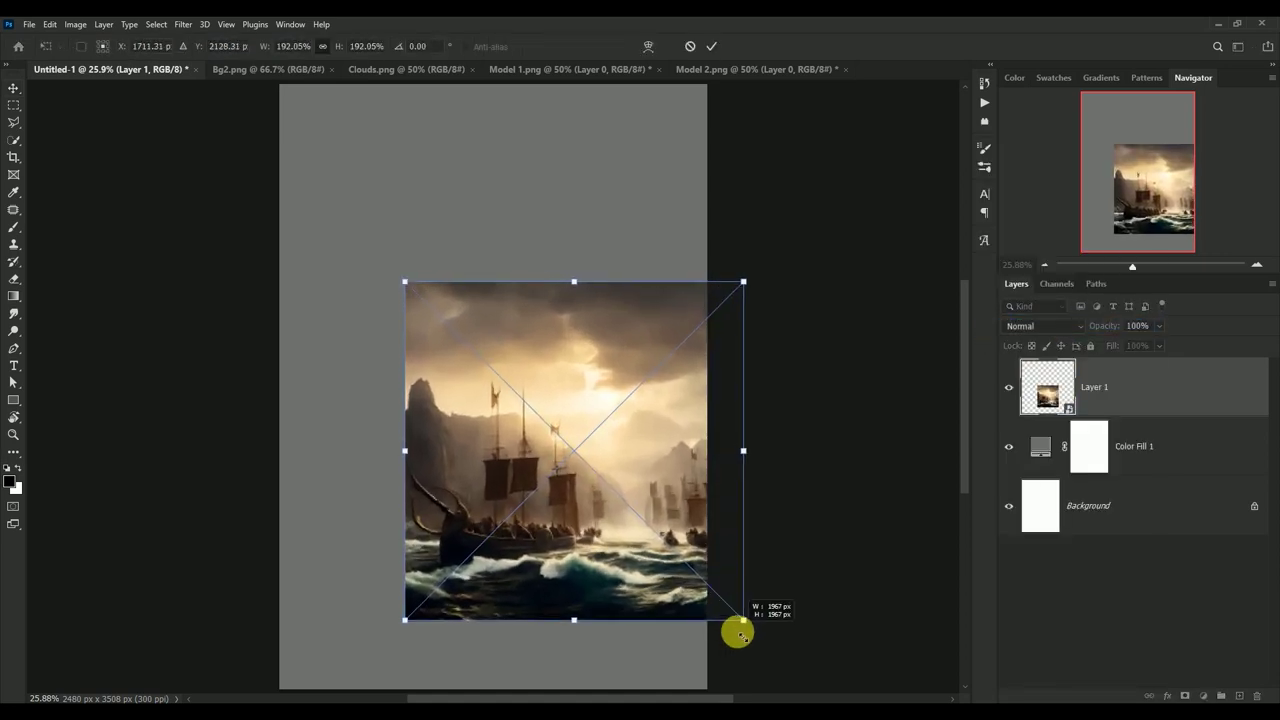
drag(571, 529, 581, 587)
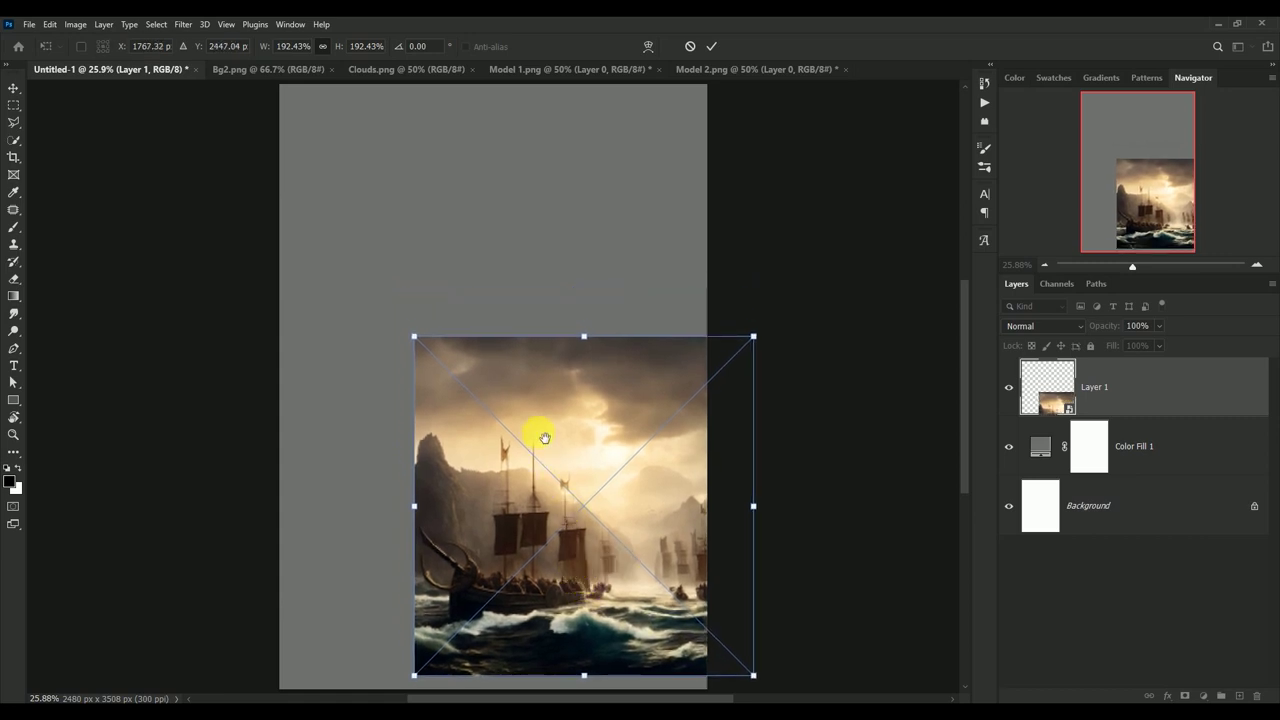
drag(537, 434, 541, 358)
drag(558, 418, 566, 449)
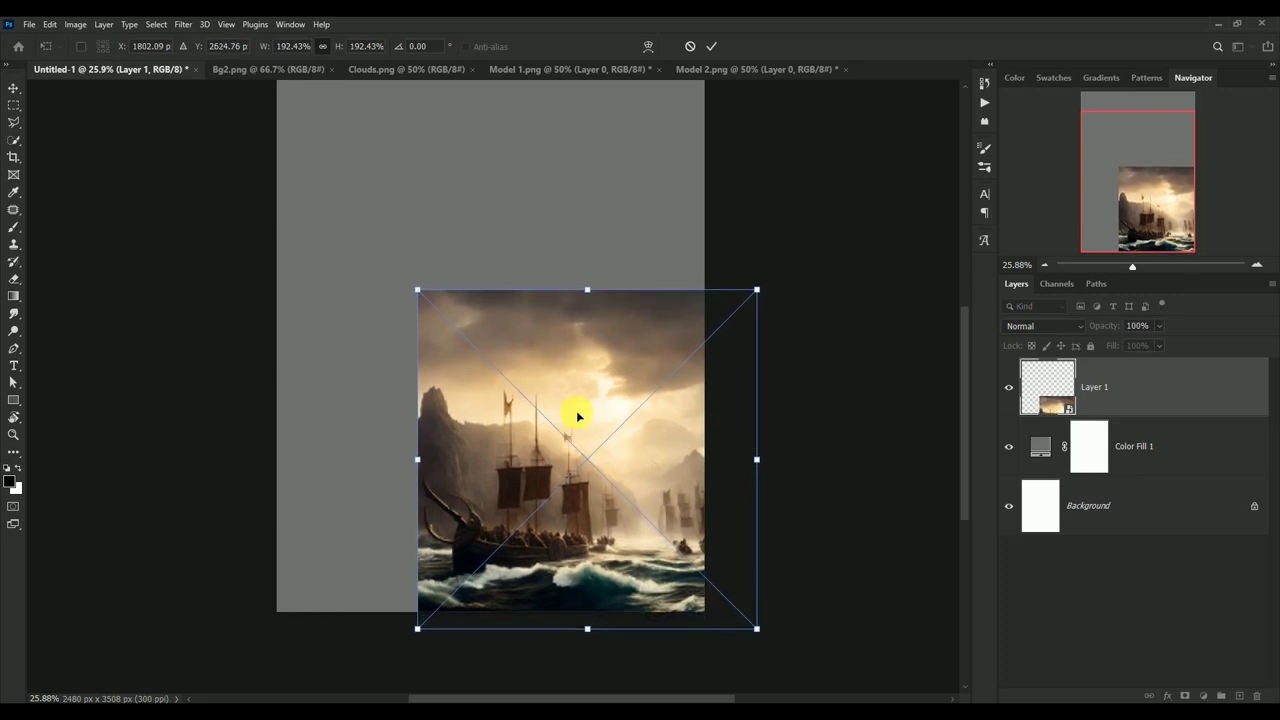
key(Return)
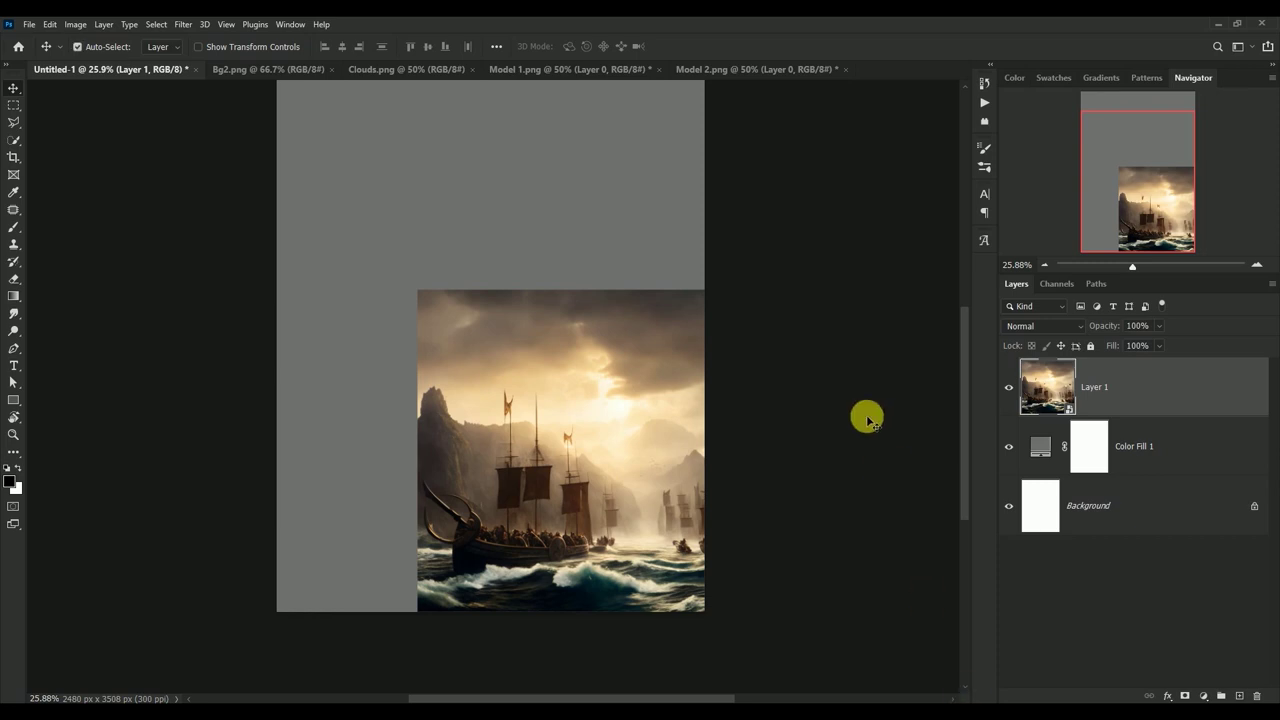
Add a layer mask to Layer 1 with gradients fading its top and left edges into grey
click(1185, 695)
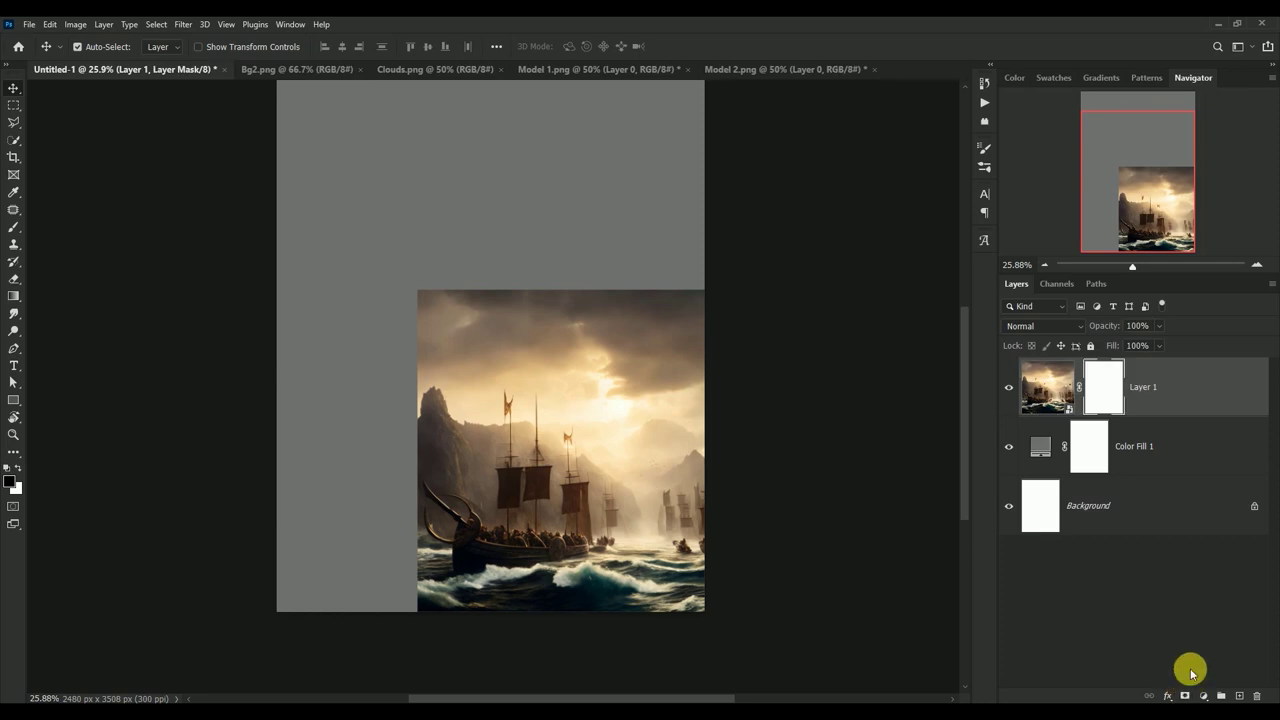
click(14, 296)
drag(591, 264, 591, 264)
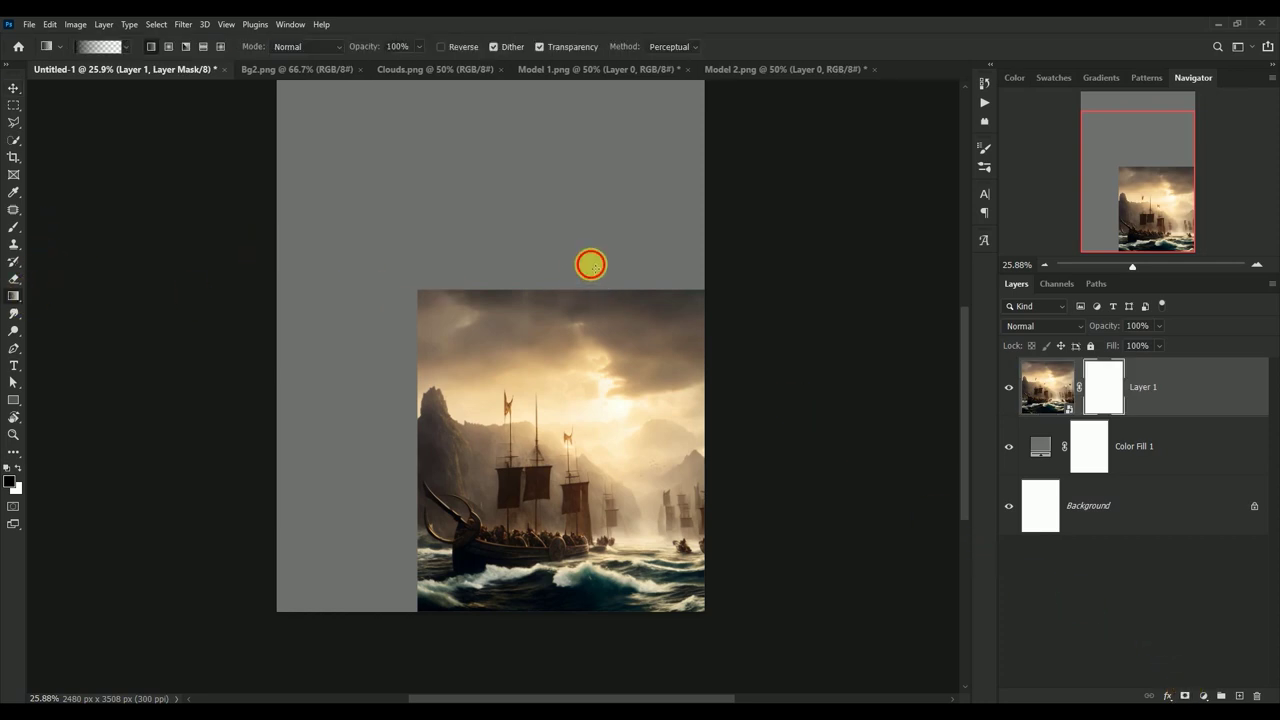
drag(593, 459, 593, 459)
drag(588, 277, 586, 453)
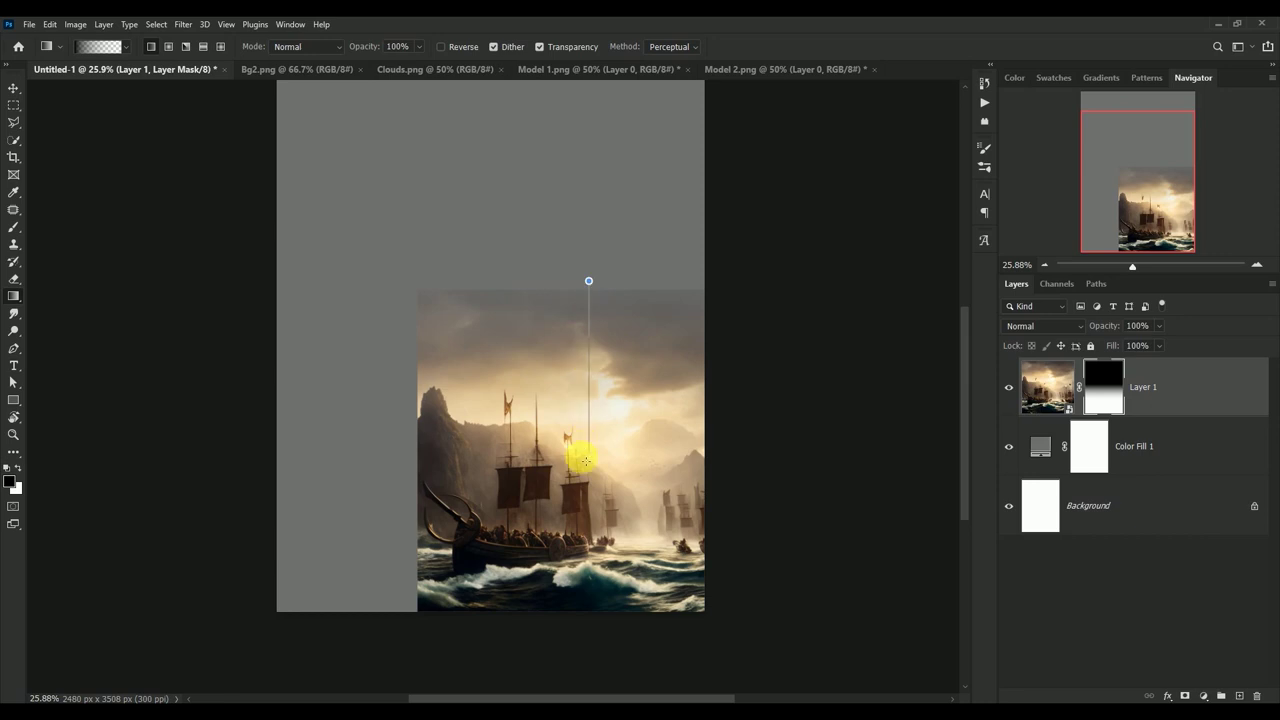
drag(588, 285, 596, 443)
drag(593, 497, 593, 497)
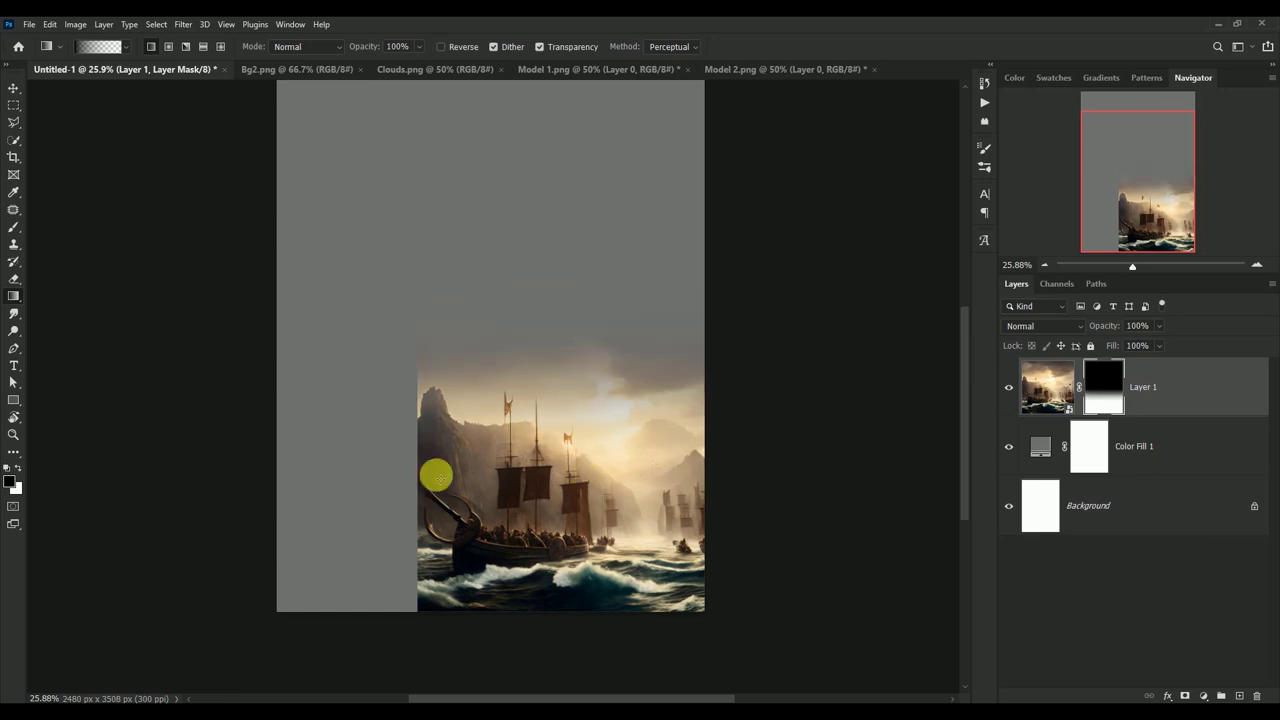
mouse_move(383, 477)
mouse_down()
mouse_move(443, 466)
mouse_move(597, 477)
mouse_up()
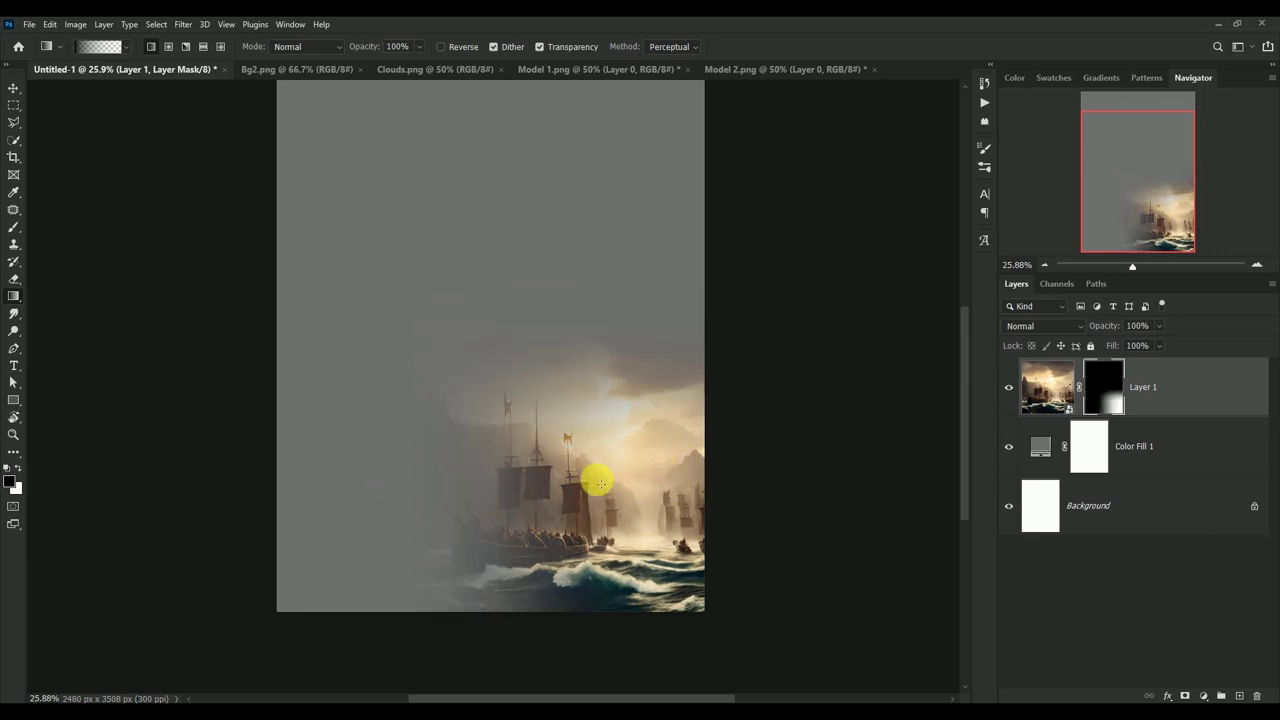
mouse_move(369, 486)
mouse_down()
mouse_move(691, 491)
mouse_move(706, 452)
mouse_up()
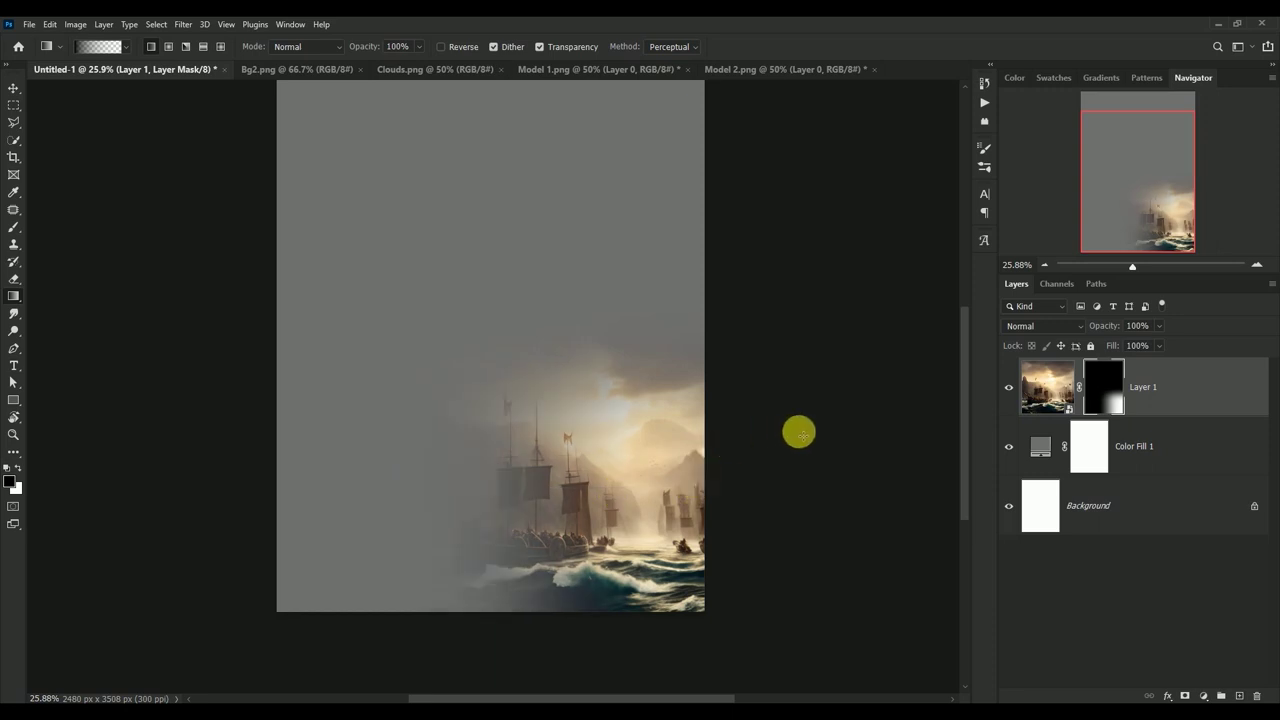
Toggle the ships layer off and on to compare, then bring up Bg2.png
click(14, 90)
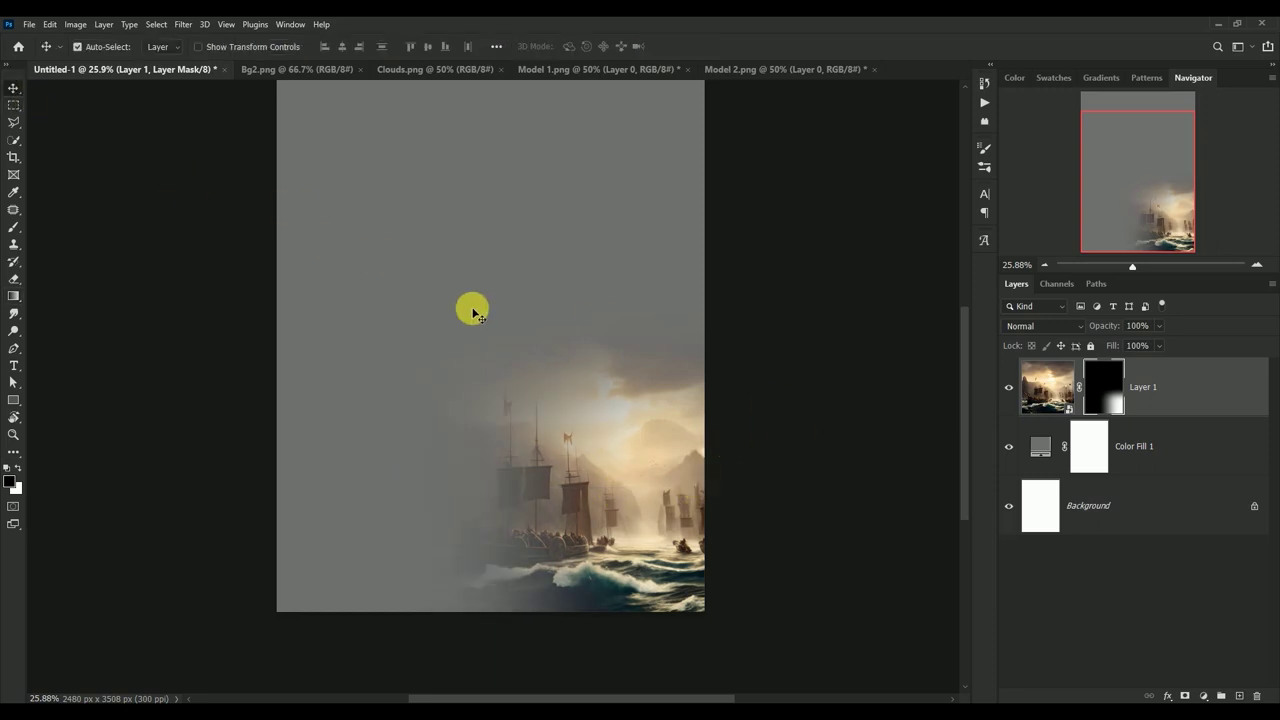
click(1009, 388)
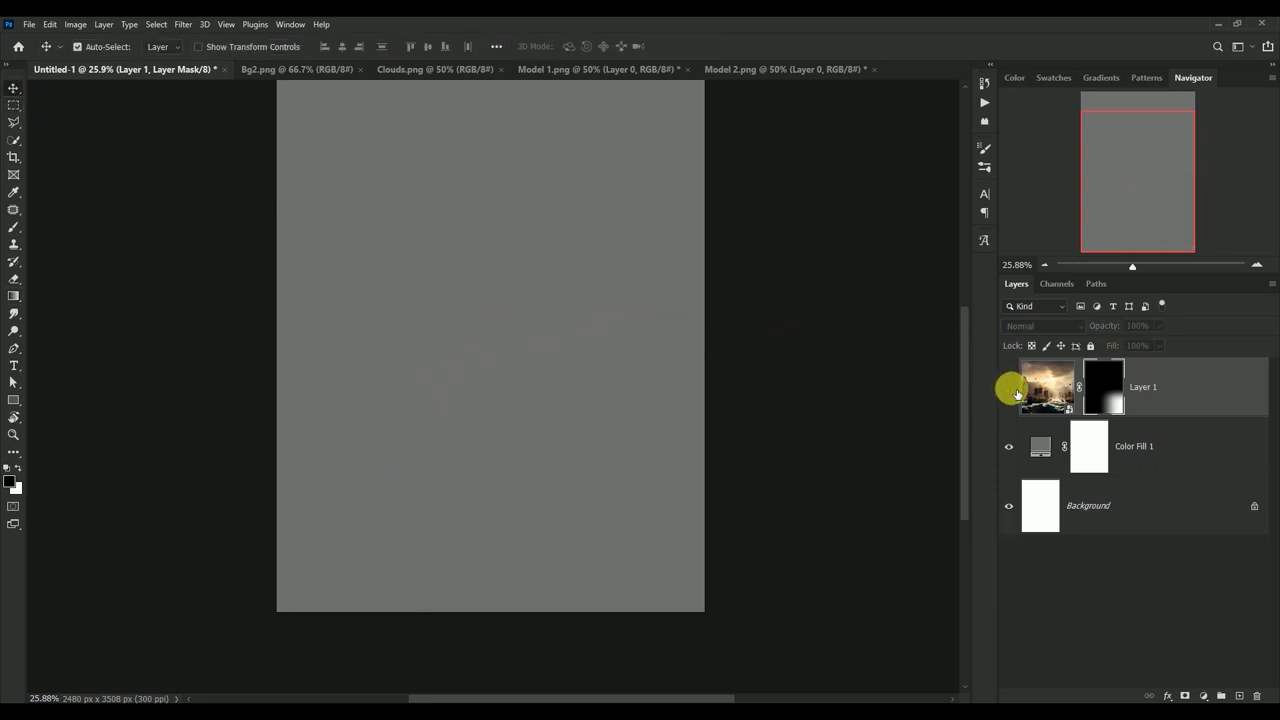
click(1012, 390)
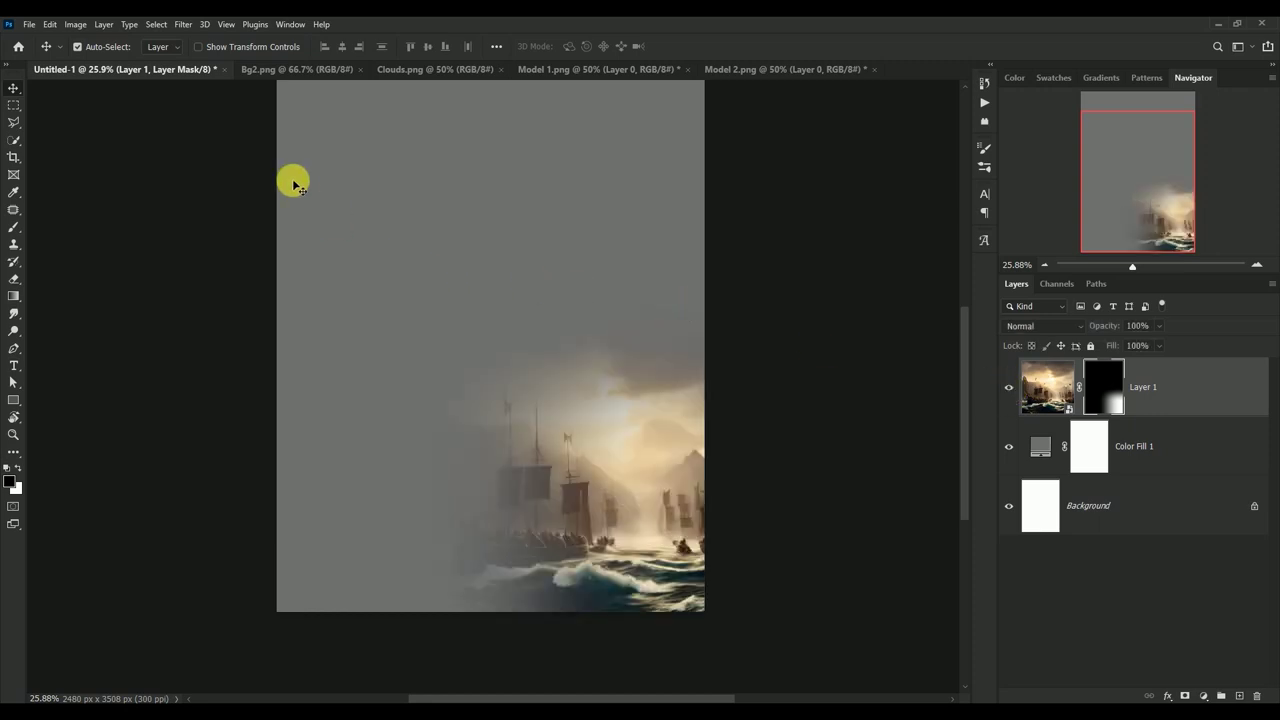
click(276, 69)
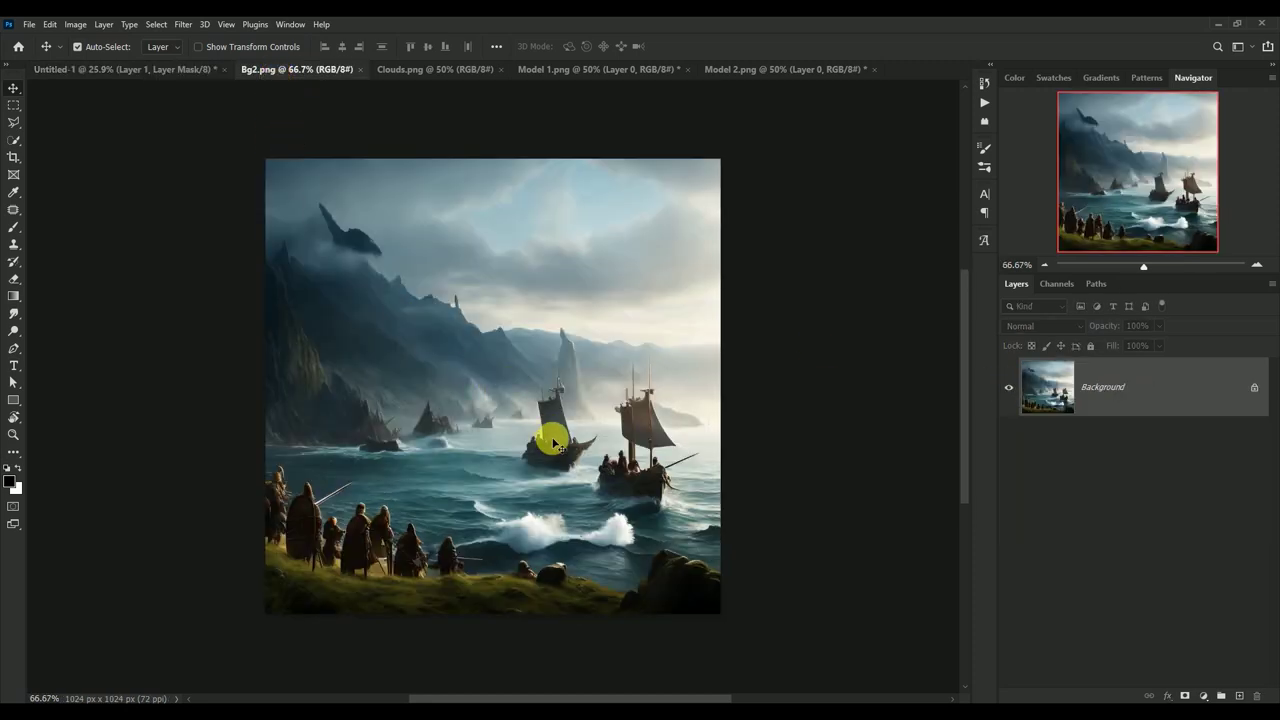
Copy the coastline image into the poster as Layer 2, close Bg2.png, and make it a smart object
drag(555, 447, 440, 362)
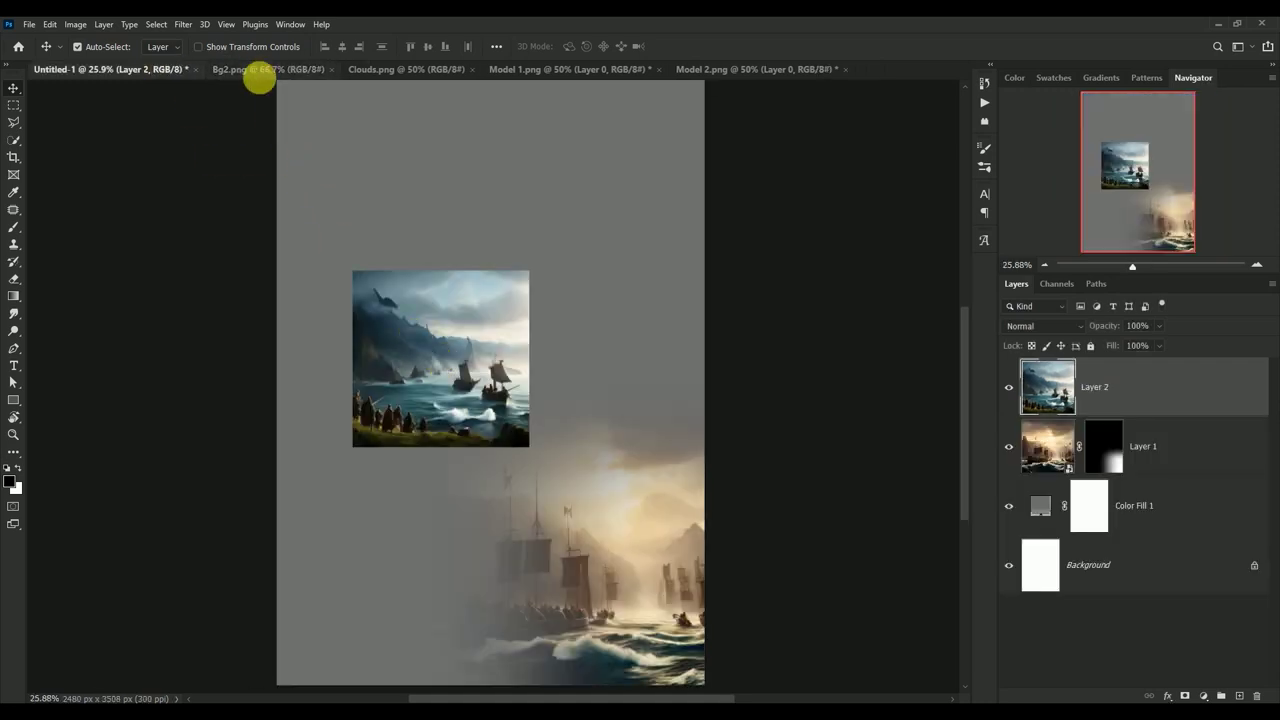
click(262, 69)
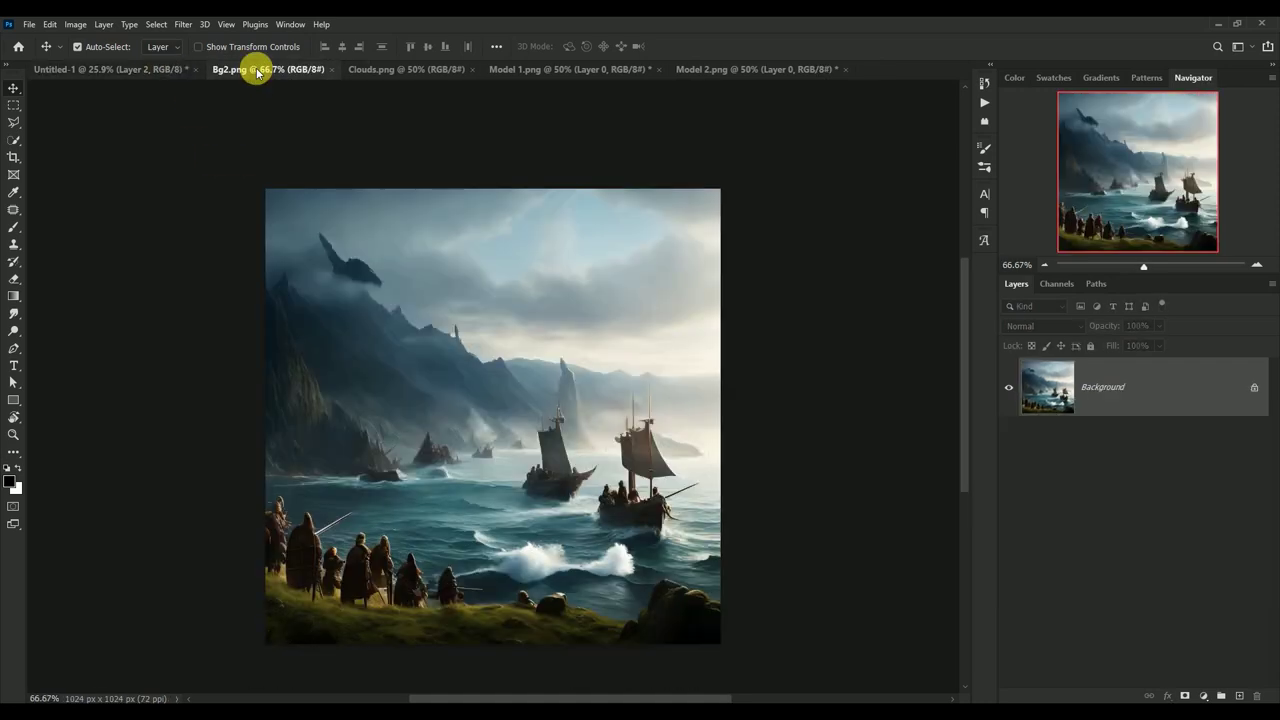
click(331, 69)
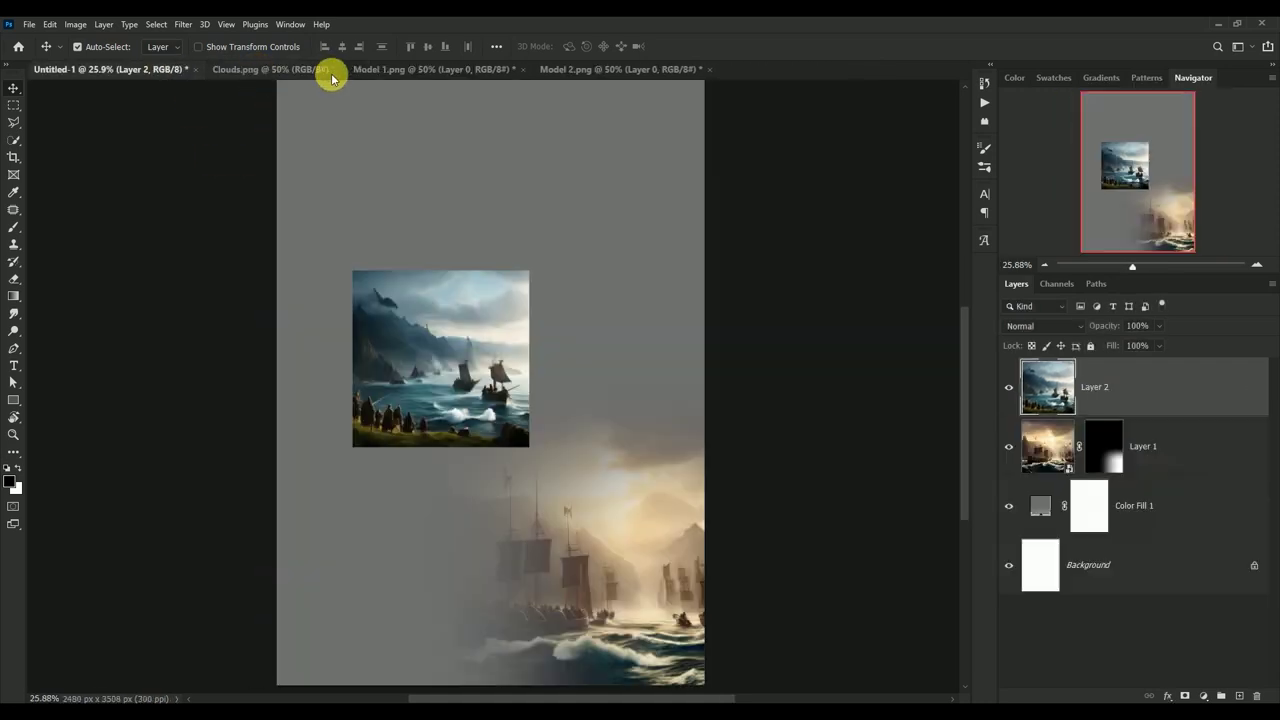
right_click(1170, 390)
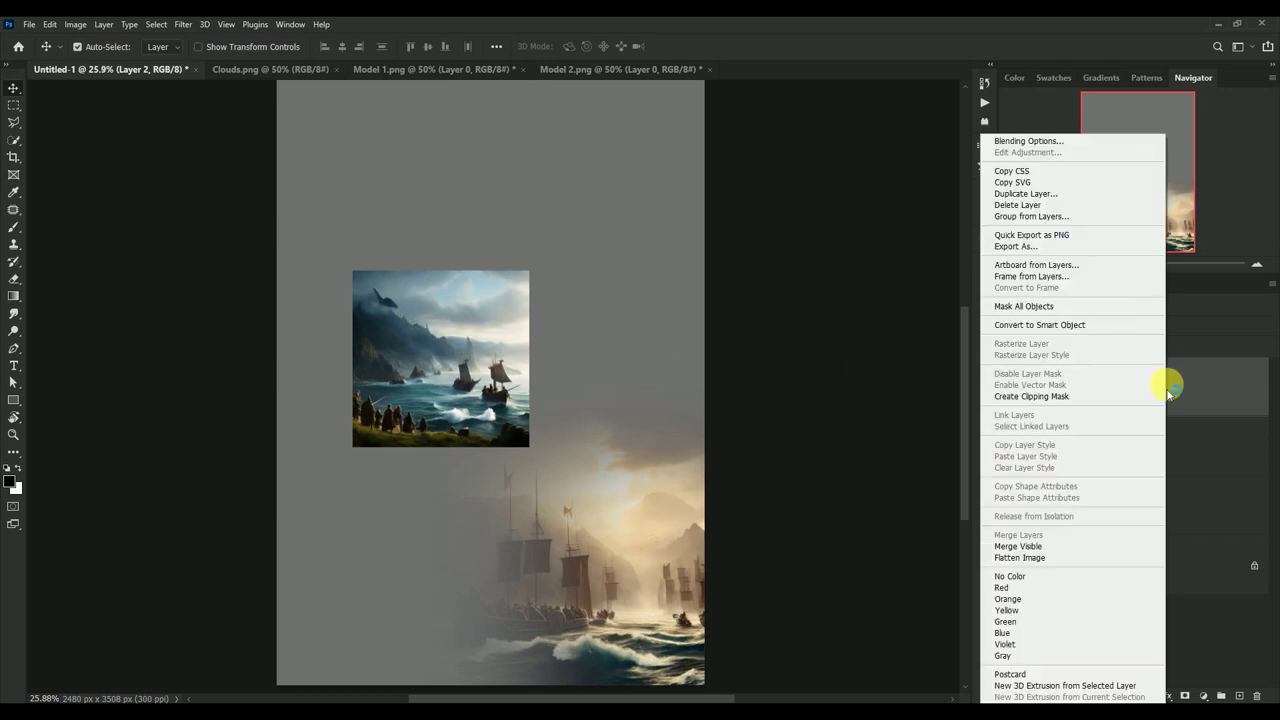
click(1127, 330)
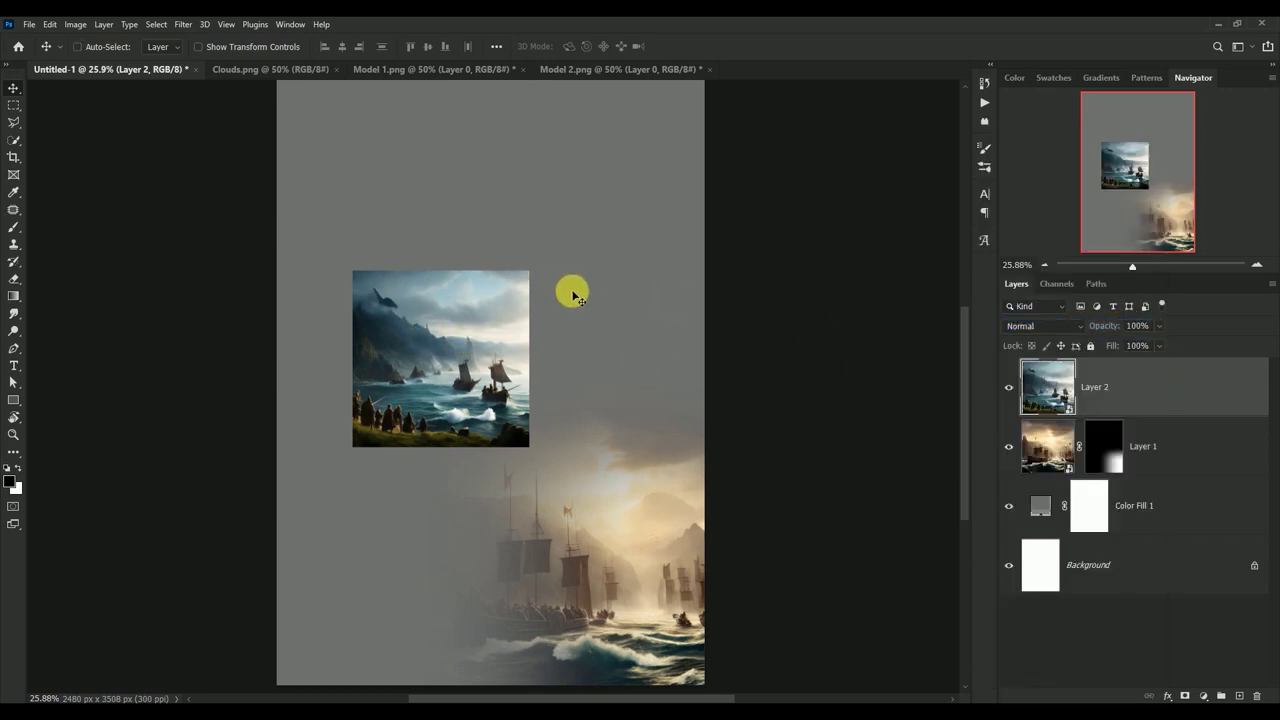
Scale Layer 2 to about 186% and place it over the poster's lower left
key(ctrl+t)
drag(531, 447, 677, 600)
mouse_move(508, 494)
mouse_down()
mouse_move(377, 590)
mouse_move(395, 591)
mouse_up()
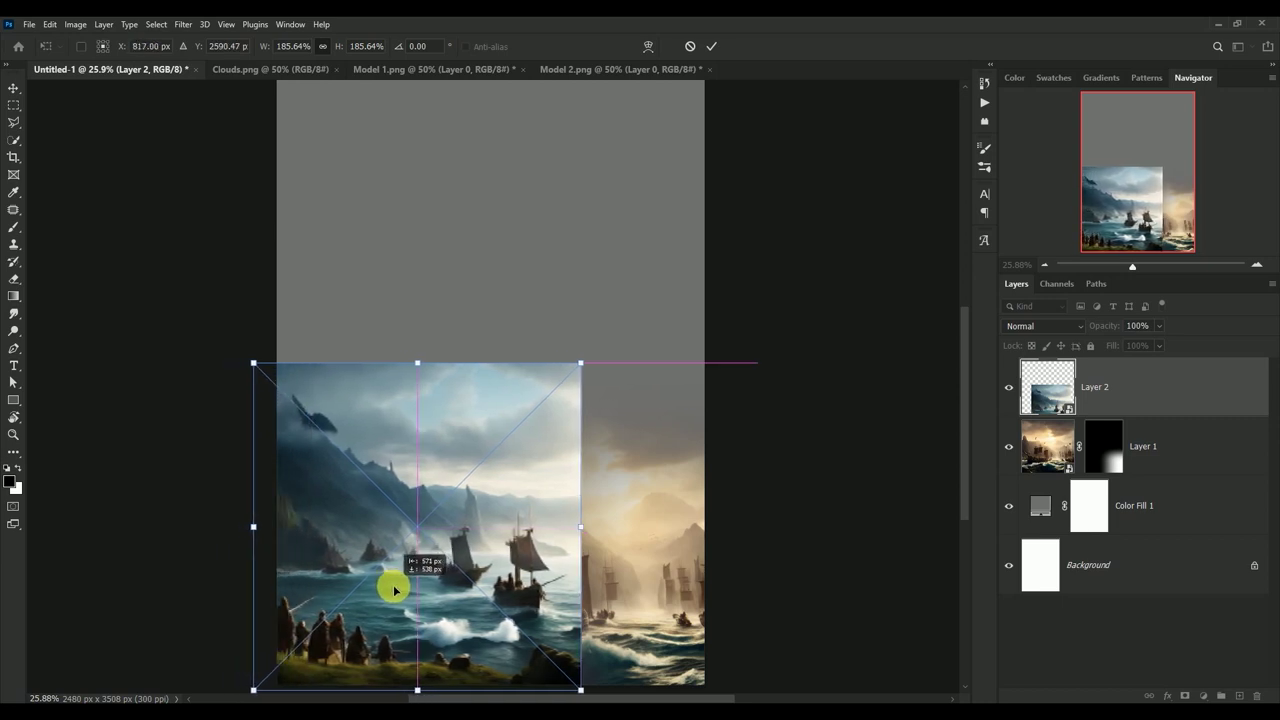
key(Return)
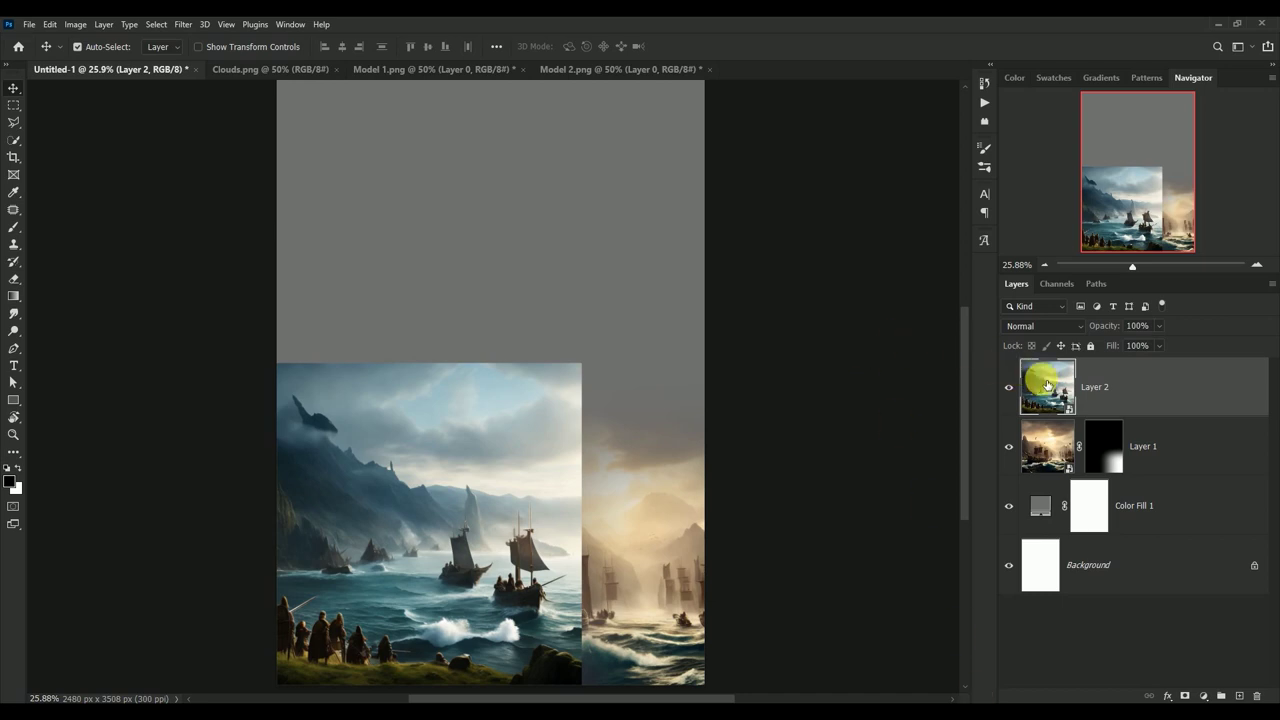
Mask Layer 2 with a black-to-white gradient so its top fades softly, then select Layer 1
click(1185, 695)
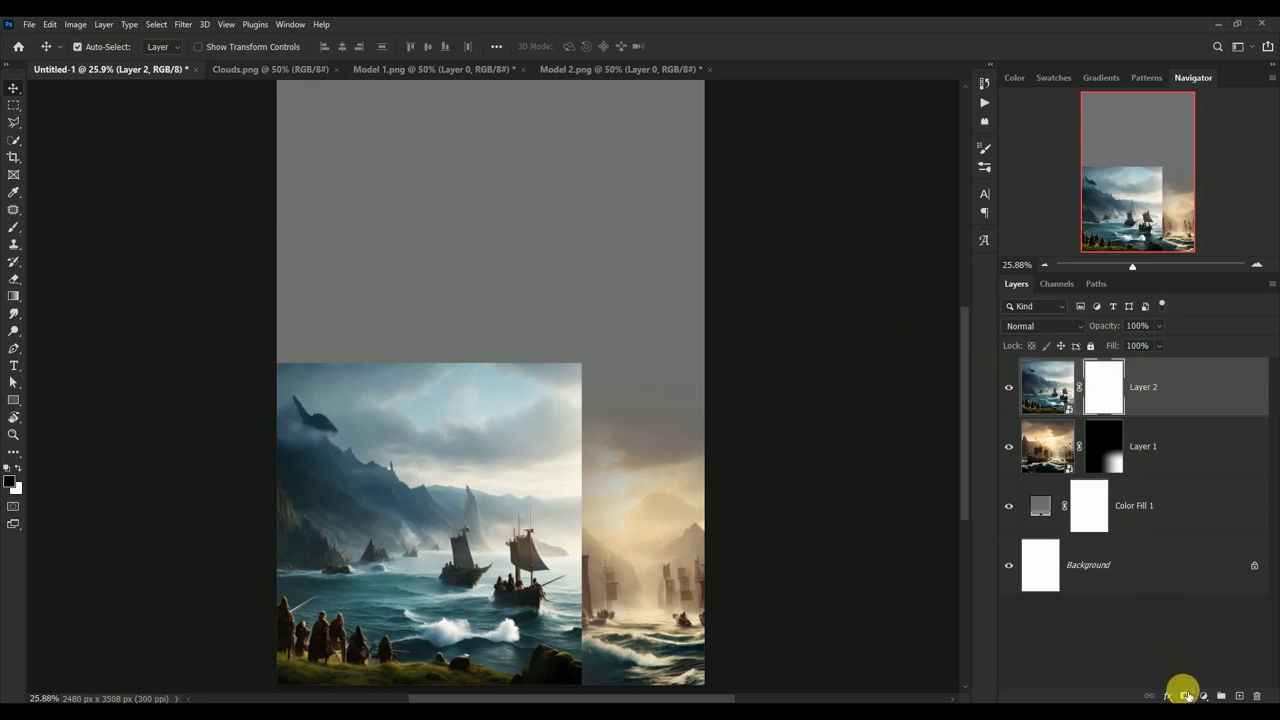
click(14, 296)
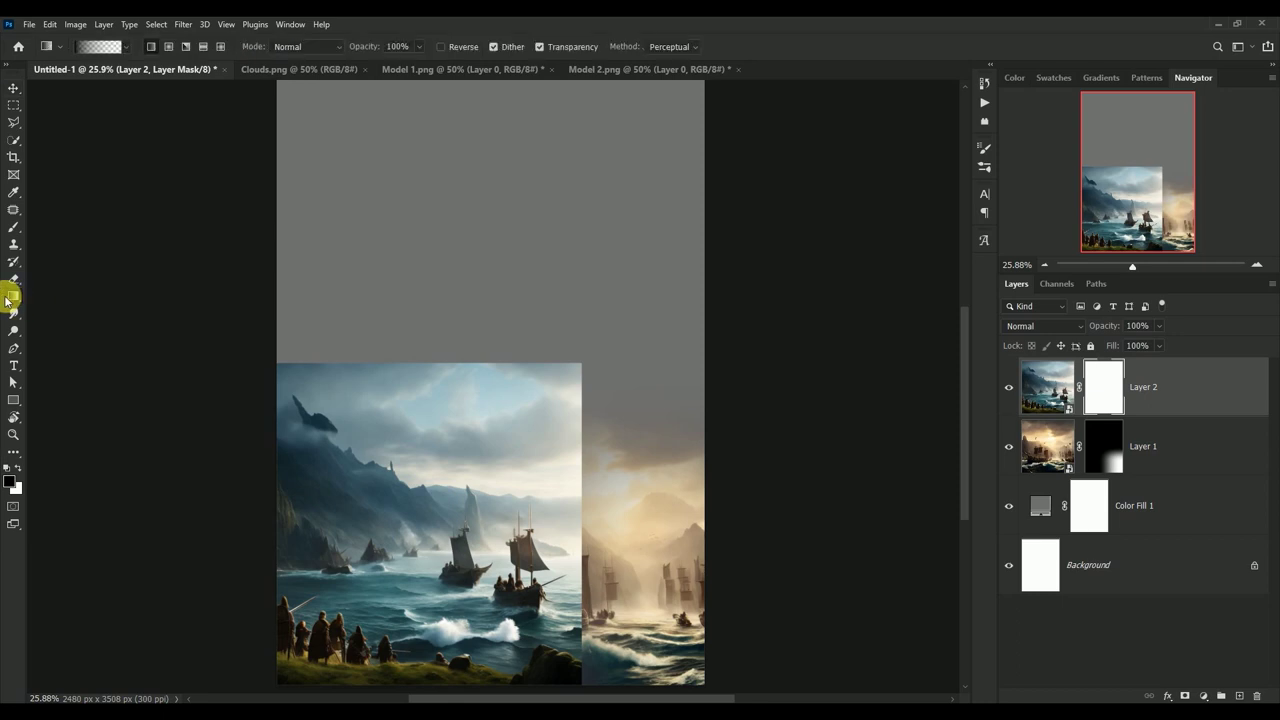
drag(442, 345, 440, 505)
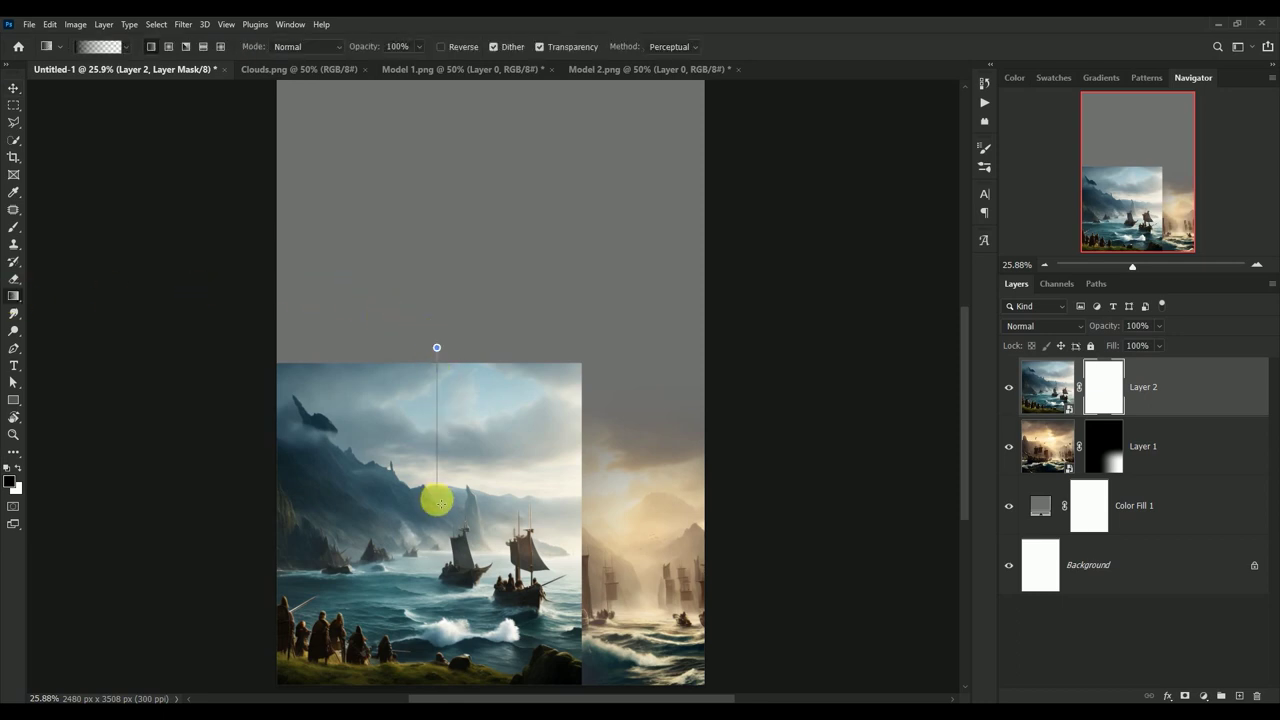
mouse_move(444, 388)
mouse_down()
mouse_move(431, 520)
mouse_move(600, 571)
mouse_move(477, 560)
mouse_up()
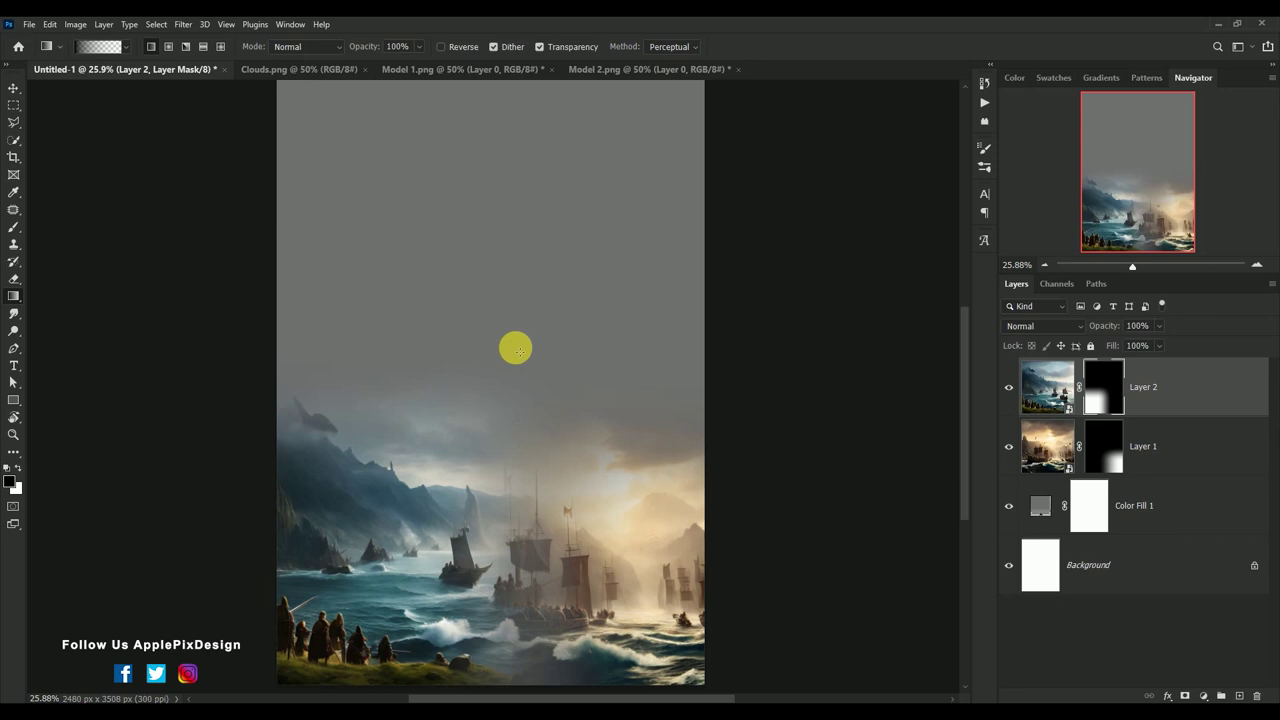
click(14, 89)
click(1041, 440)
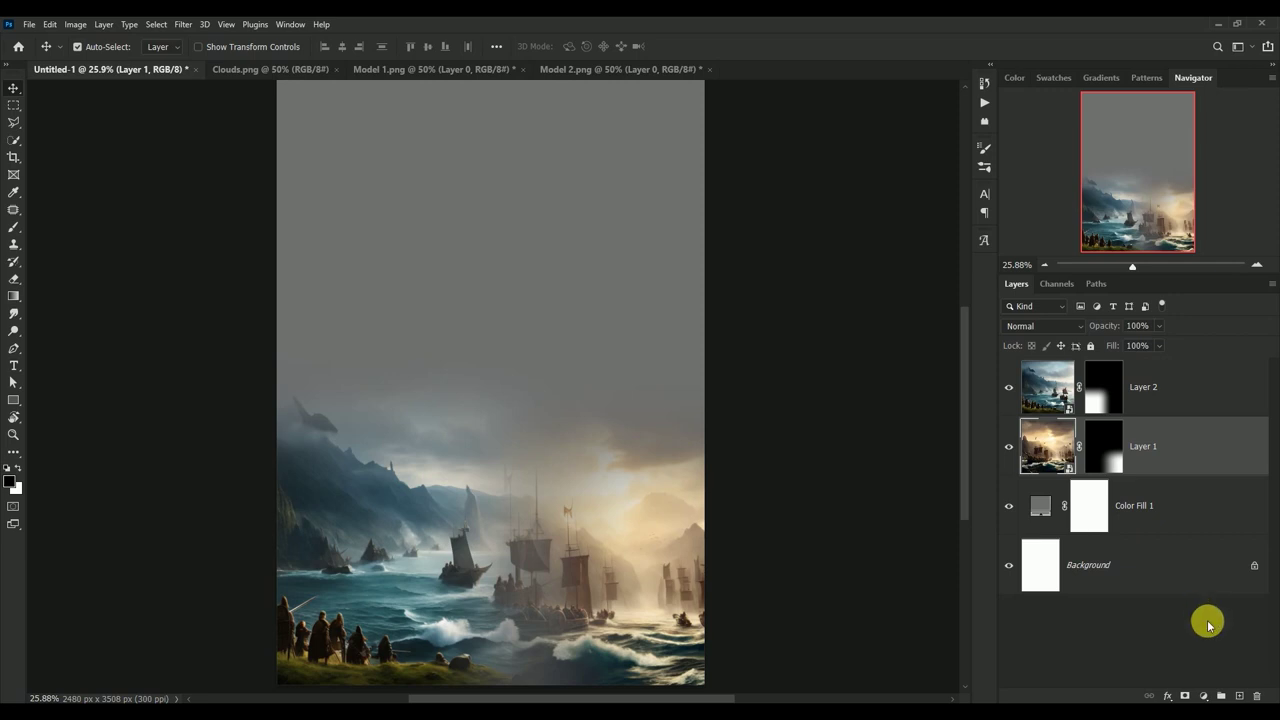
Add a Color Balance adjustment clipped to Layer 1 with midtones -20, -5, +13
click(1203, 695)
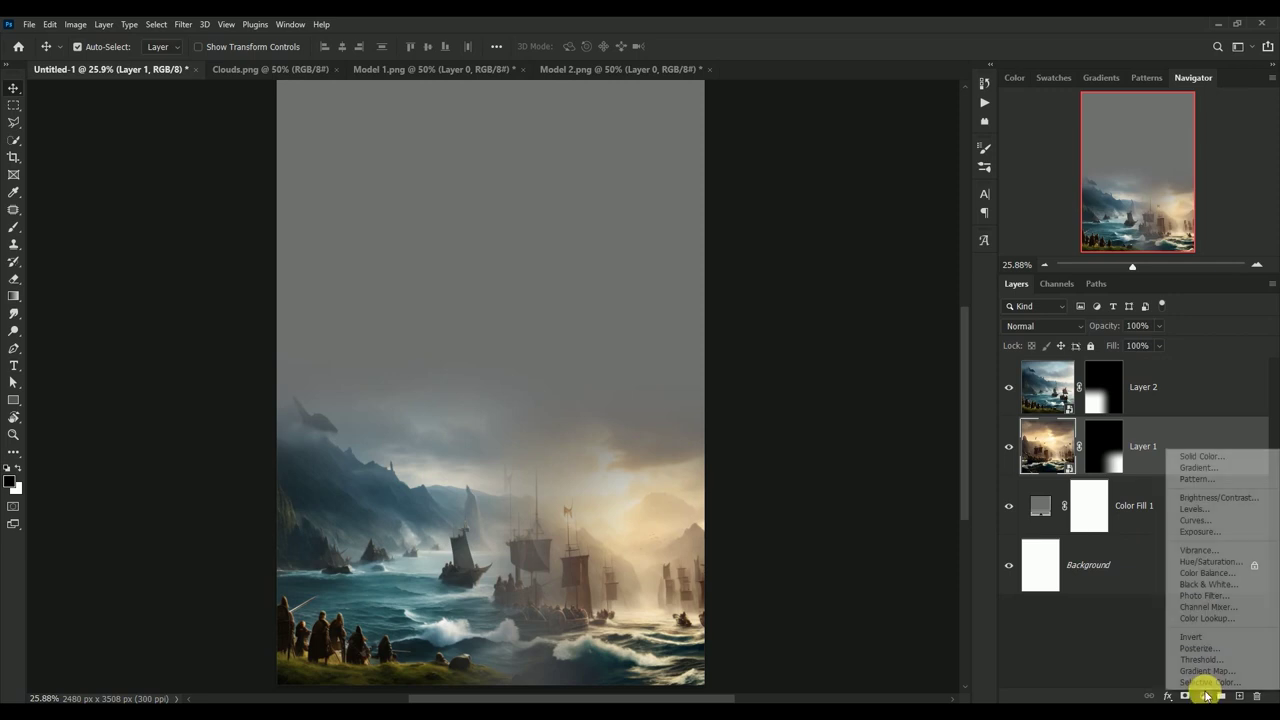
click(1214, 576)
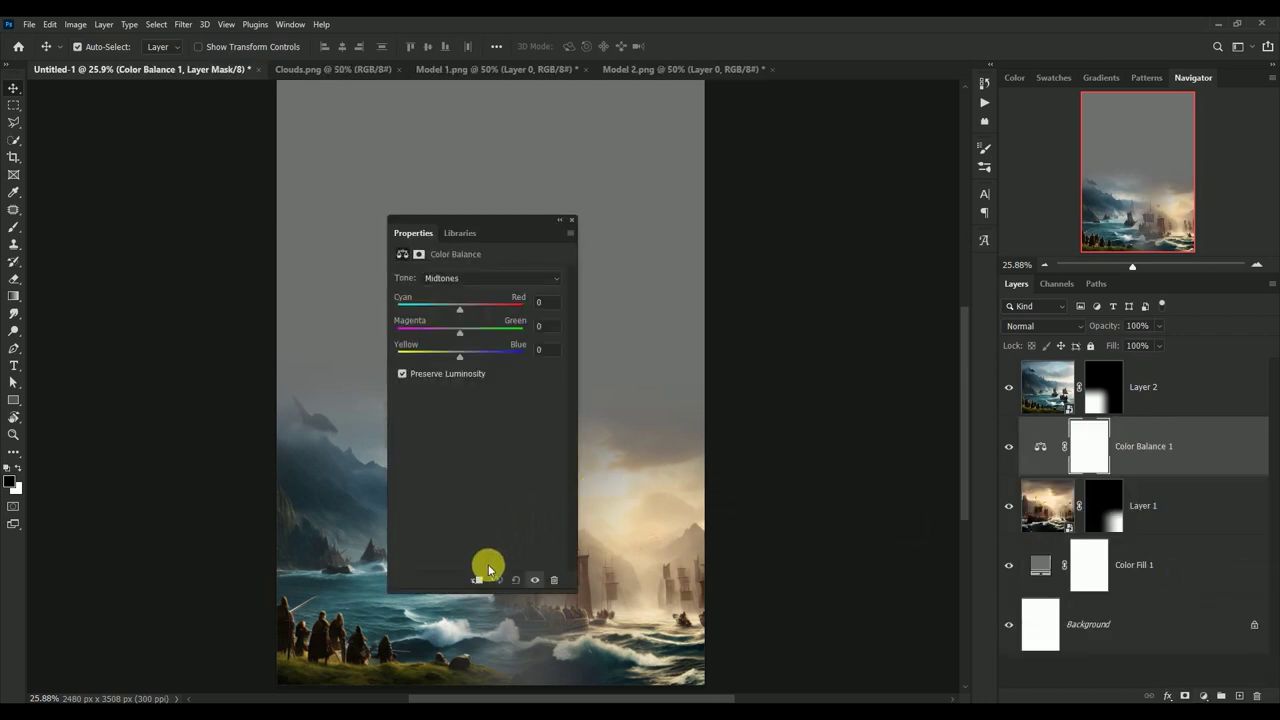
click(479, 580)
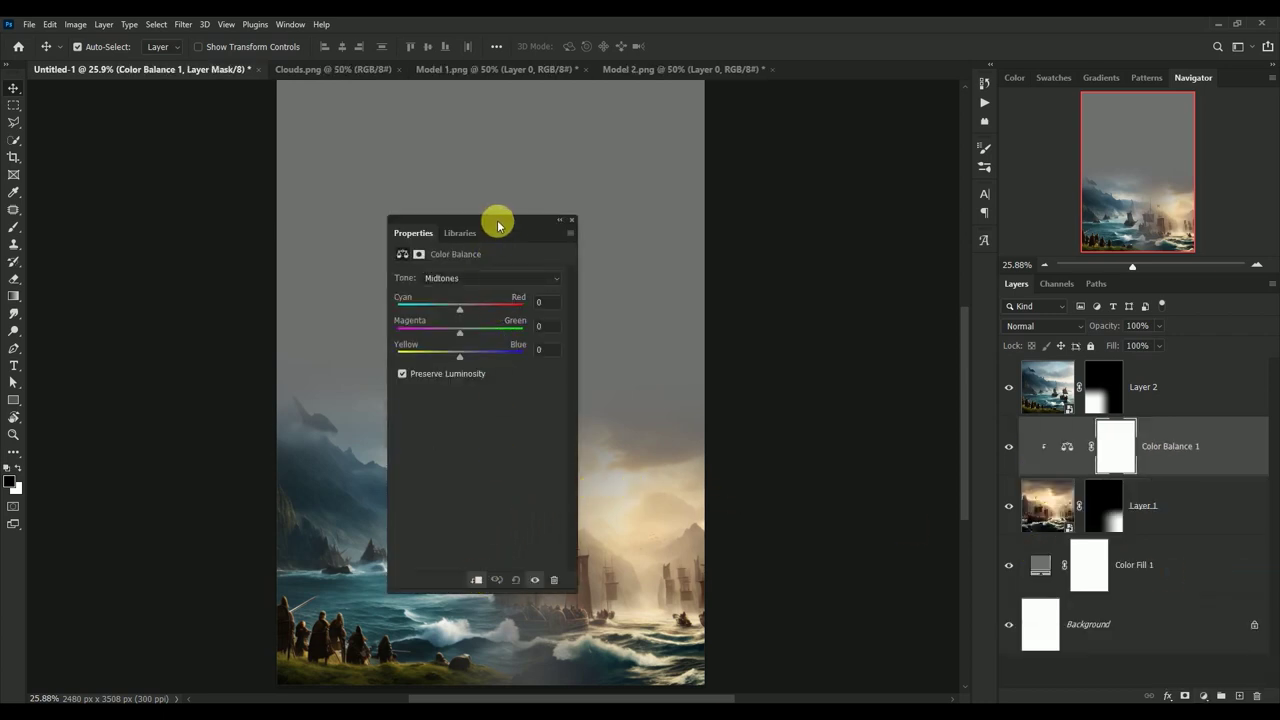
drag(497, 226, 872, 275)
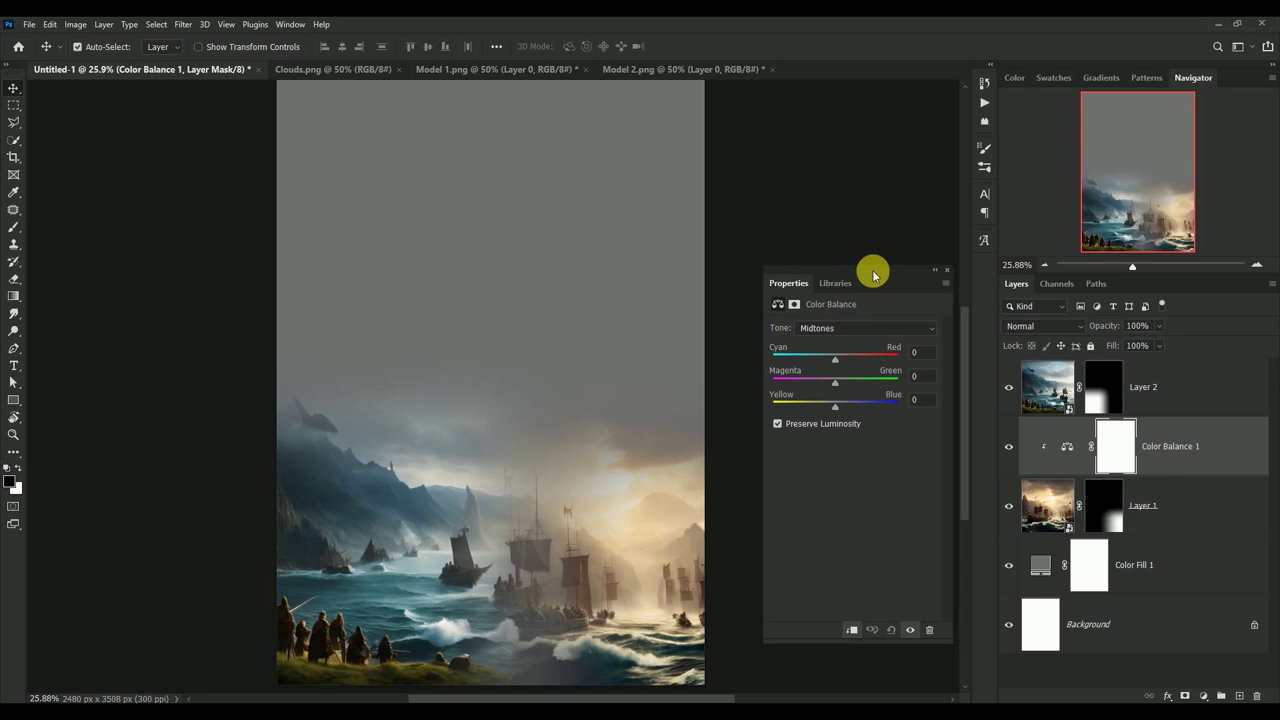
click(925, 355)
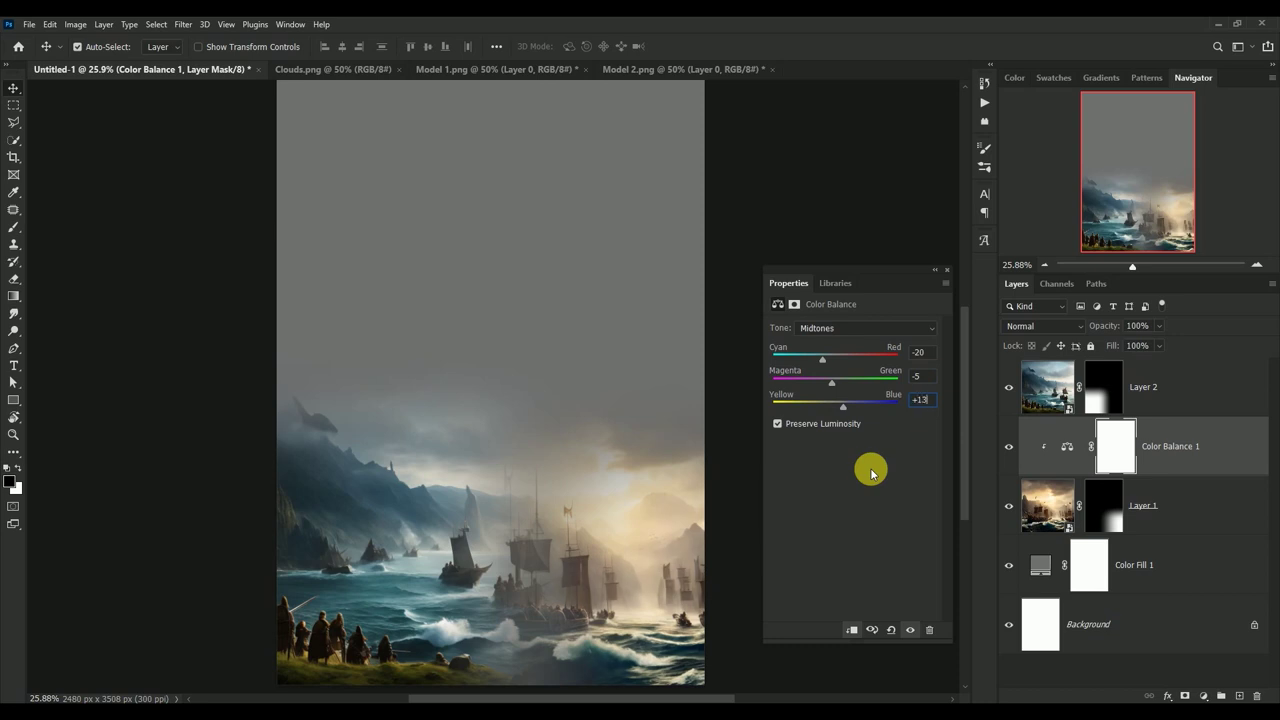
Set the Color Balance shadows to -21, -10 and highlights to -21, +6, +10
click(875, 328)
click(871, 341)
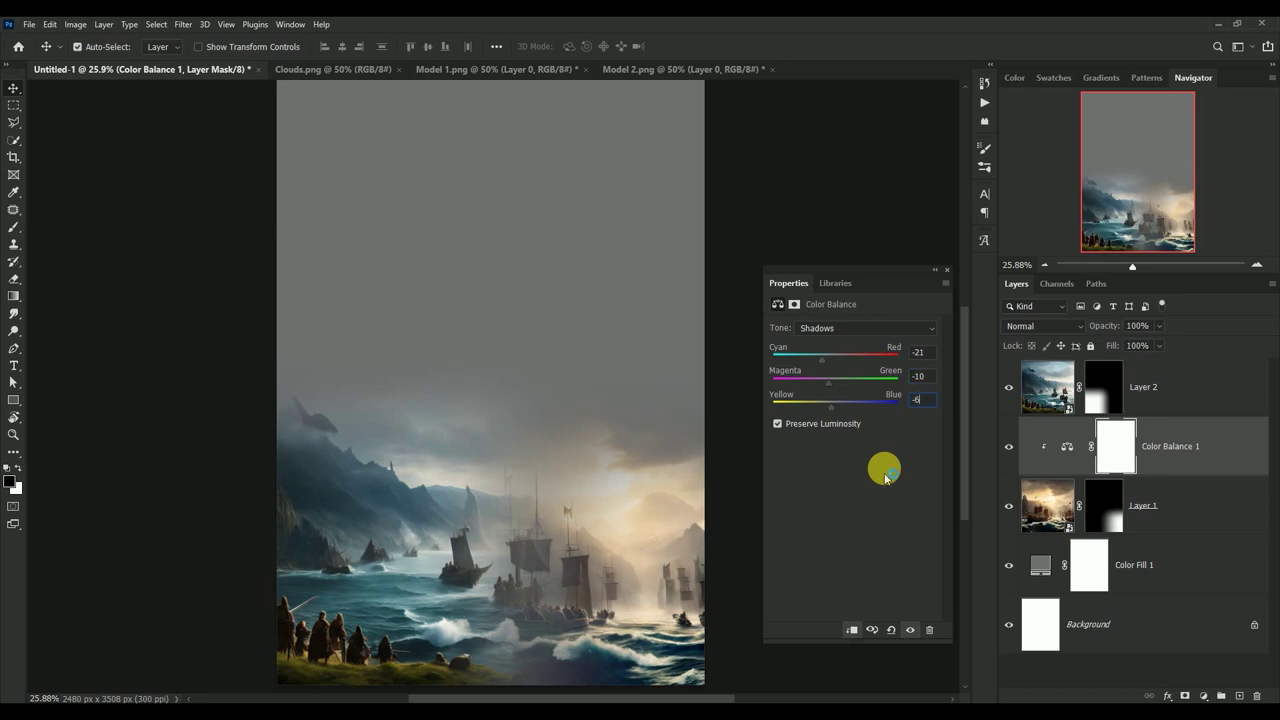
click(878, 330)
click(870, 363)
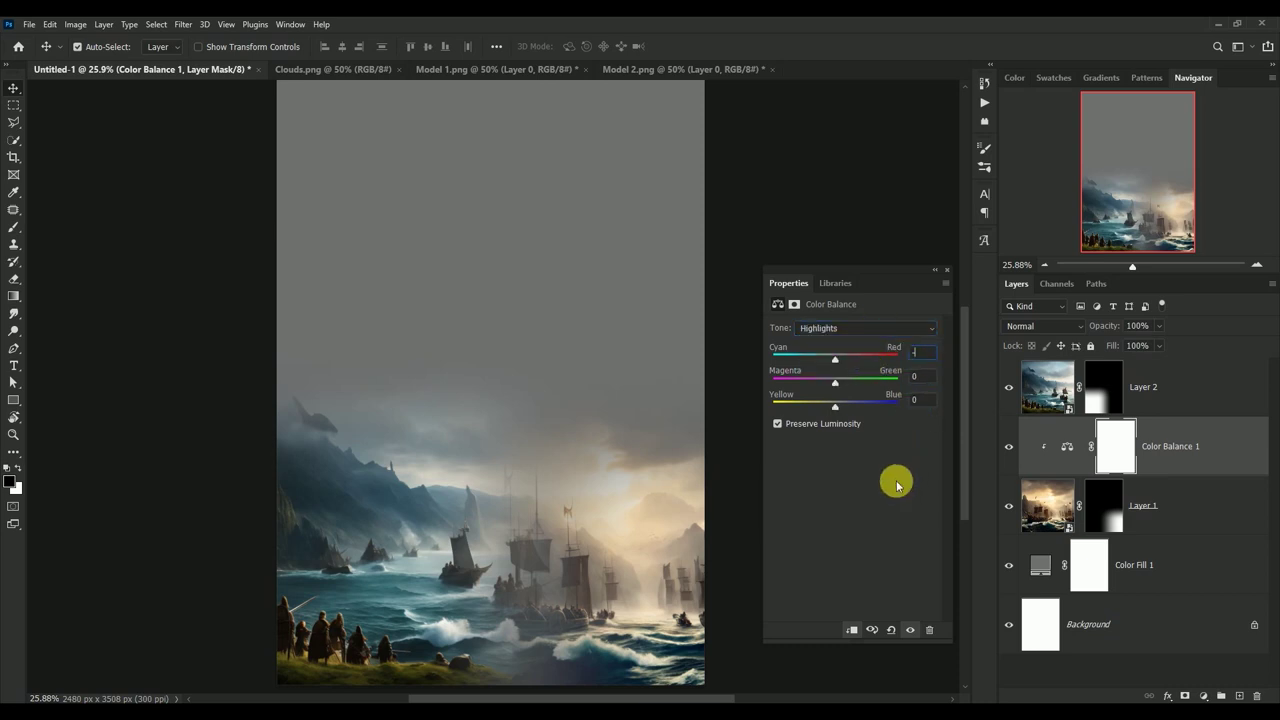
click(923, 351)
text(21)
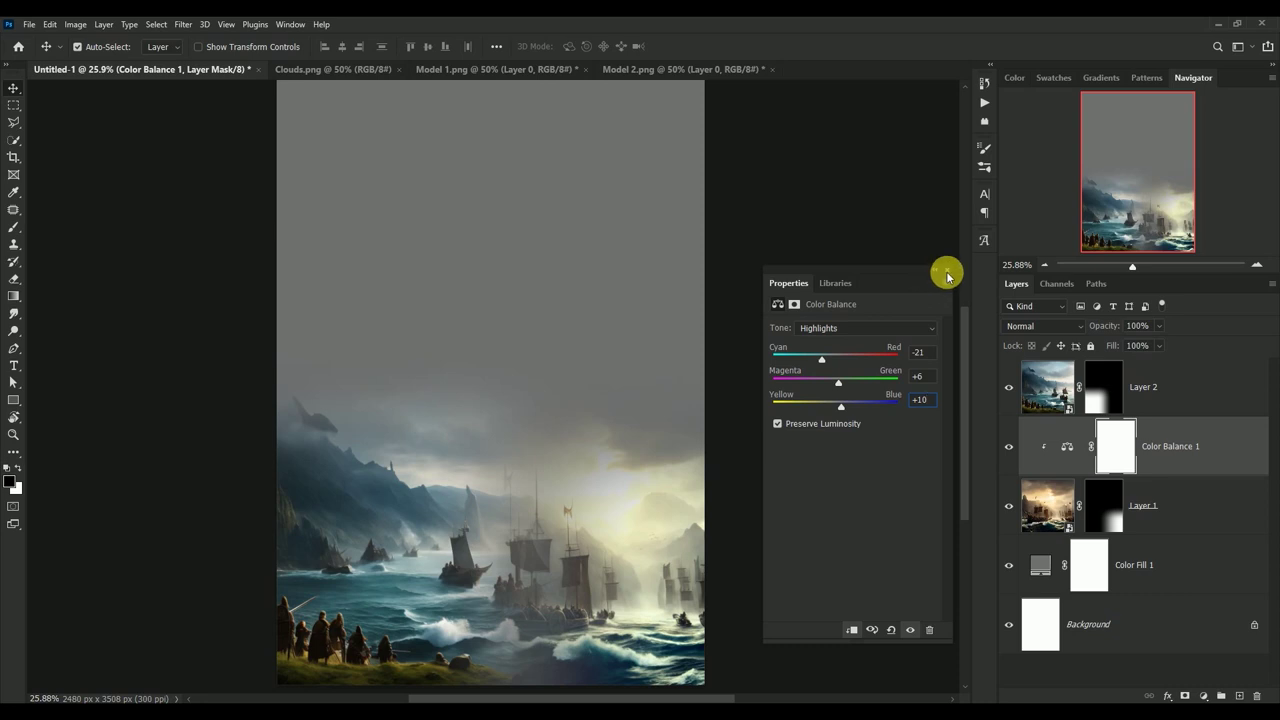
Toggle the Color Balance 1 and seascape layers off and on to compare the result
click(948, 273)
click(1012, 450)
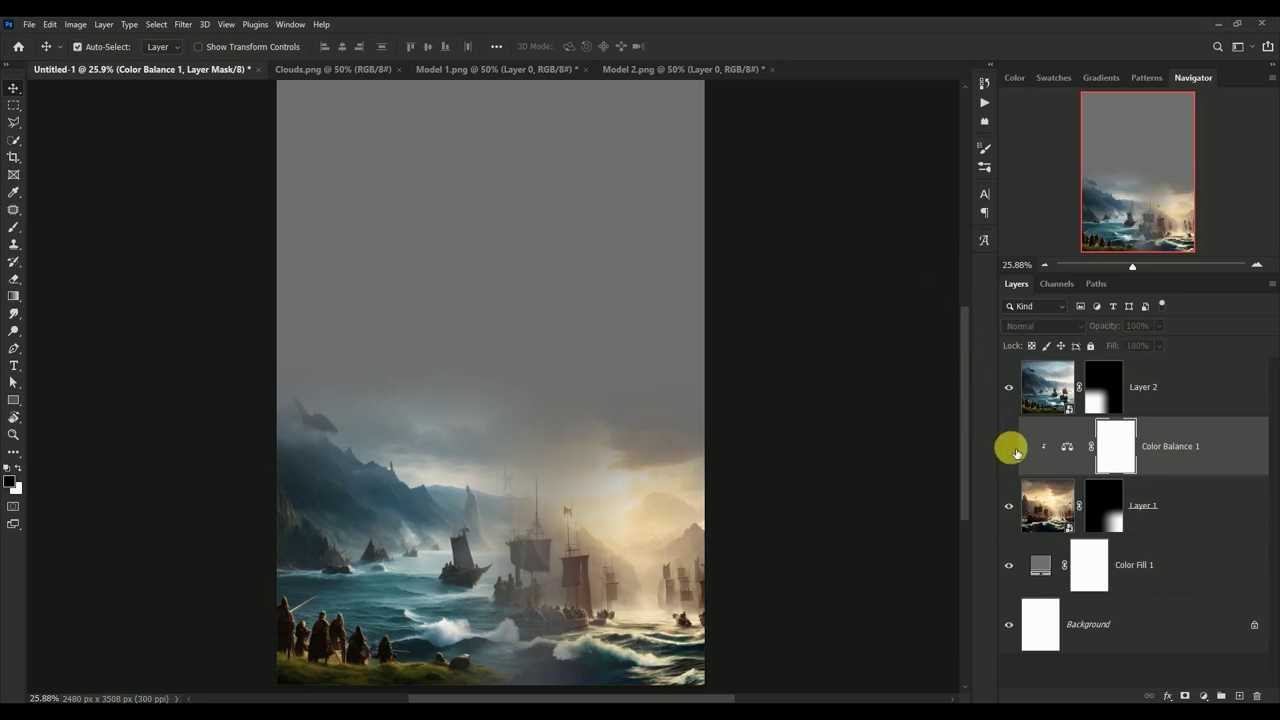
click(1012, 449)
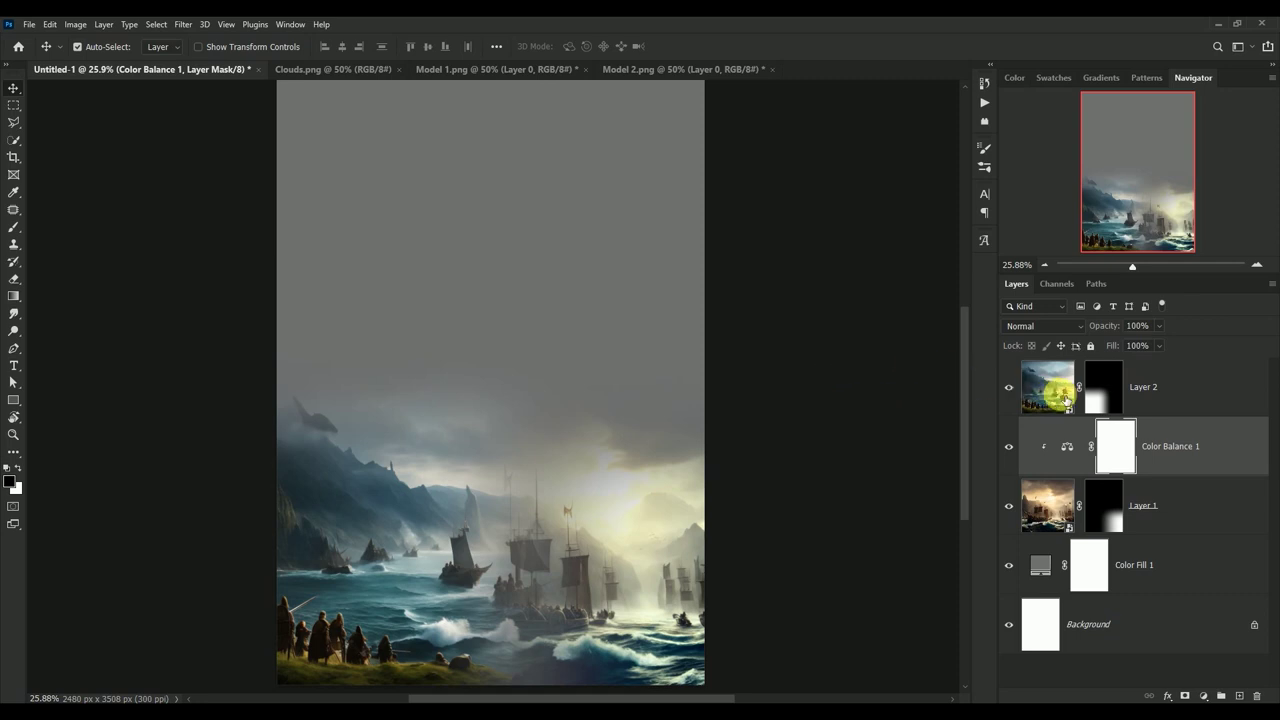
click(1050, 392)
click(1009, 388)
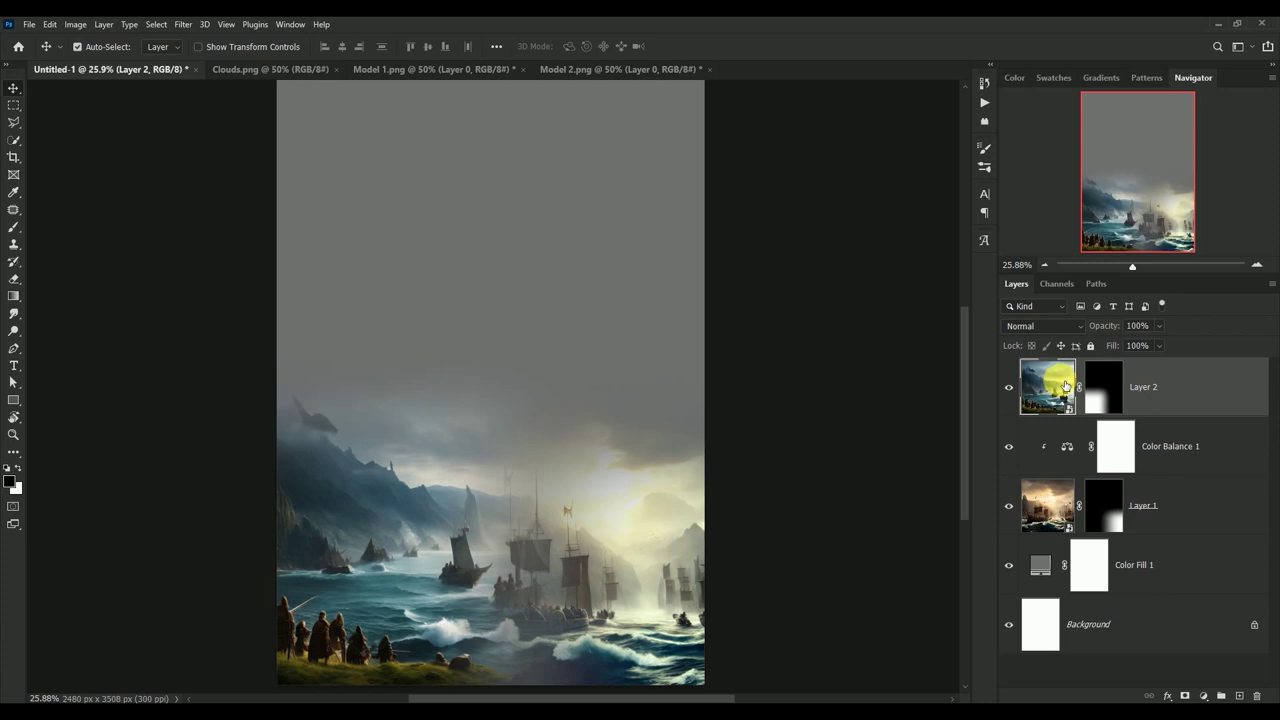
Add a second Color Balance adjustment clipped to Layer 2 and adjust its midtones
click(1204, 696)
click(1215, 577)
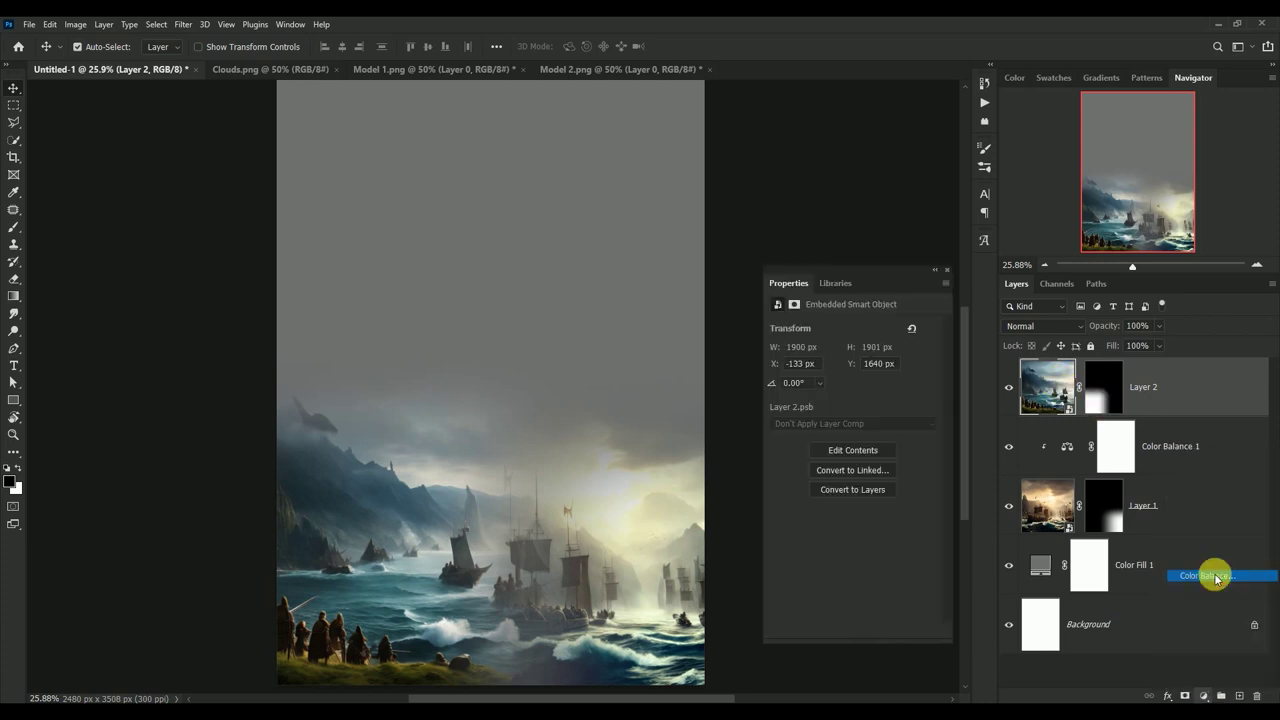
click(855, 632)
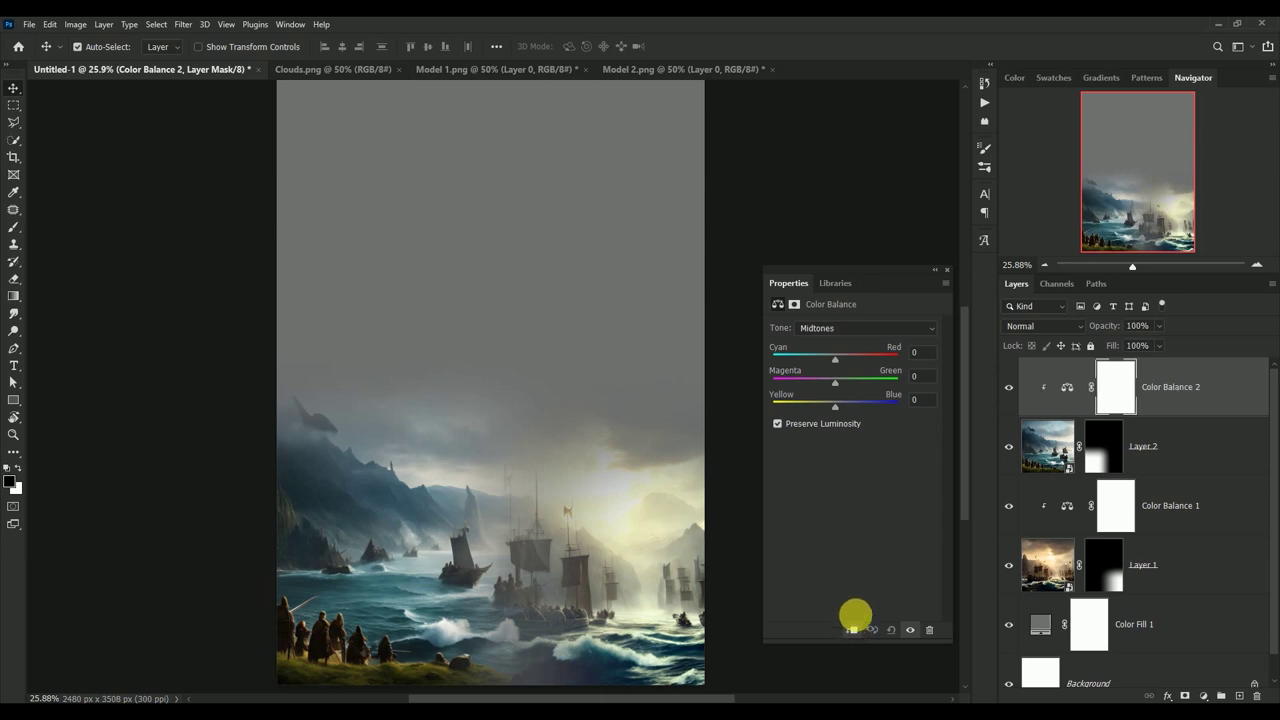
click(924, 353)
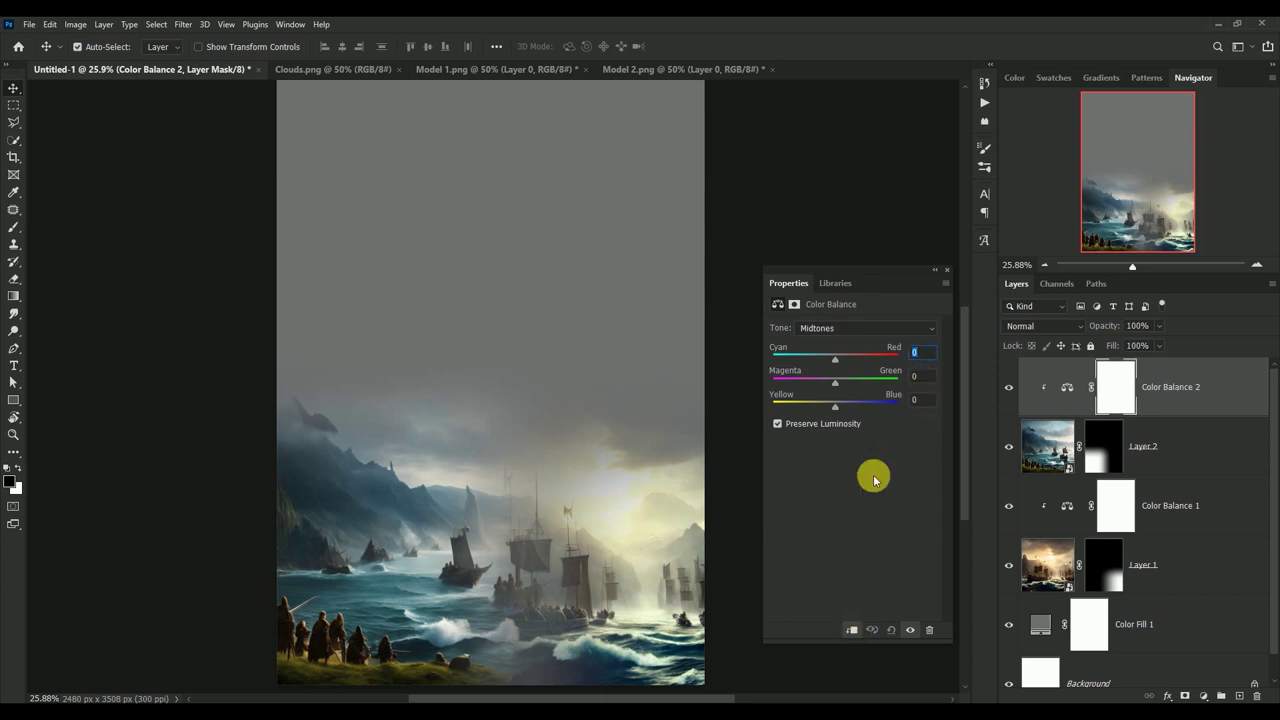
text(-12)
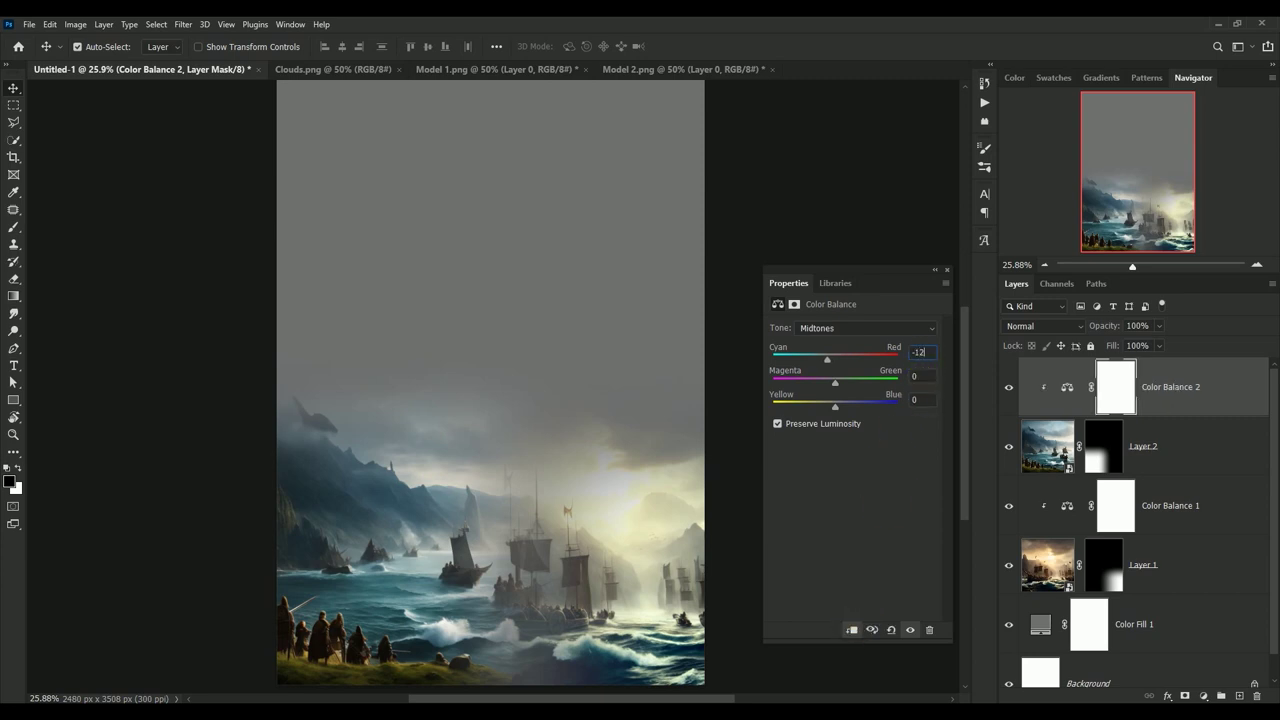
text(-)
text(20)
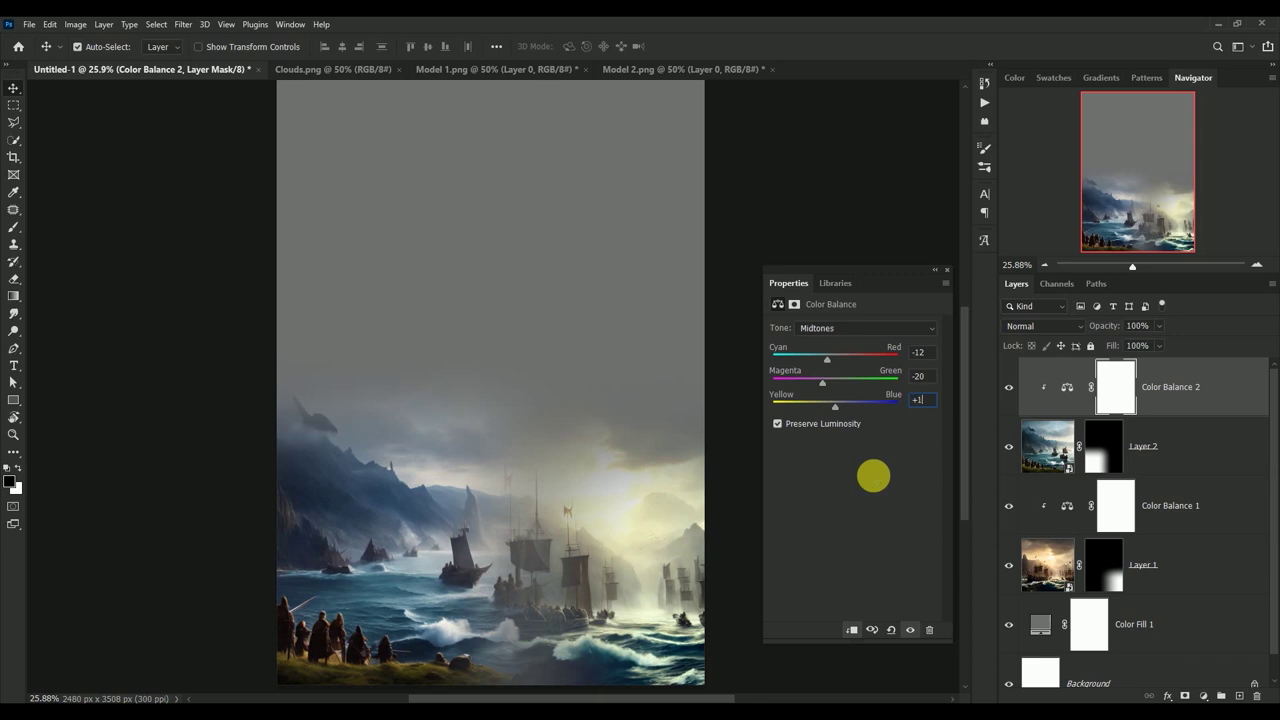
text(4)
Adjust the Color Balance 2 shadows' cyan–red and magenta–green values
click(867, 330)
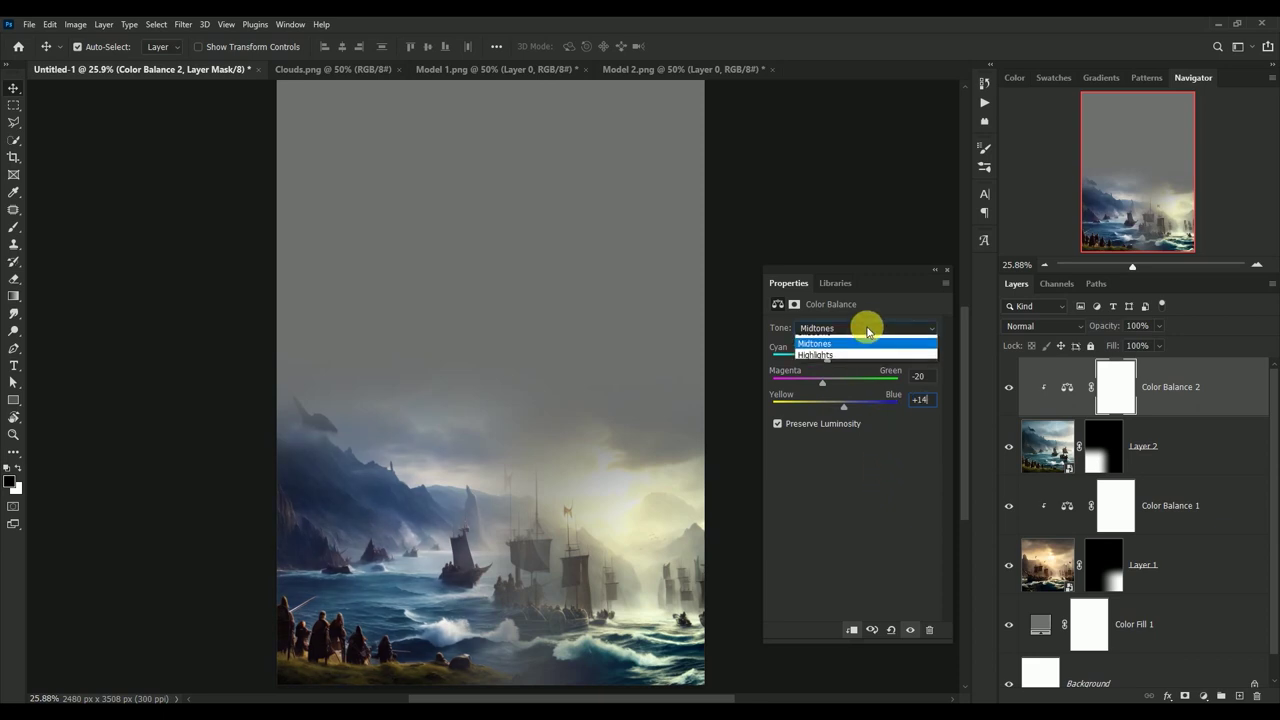
click(862, 333)
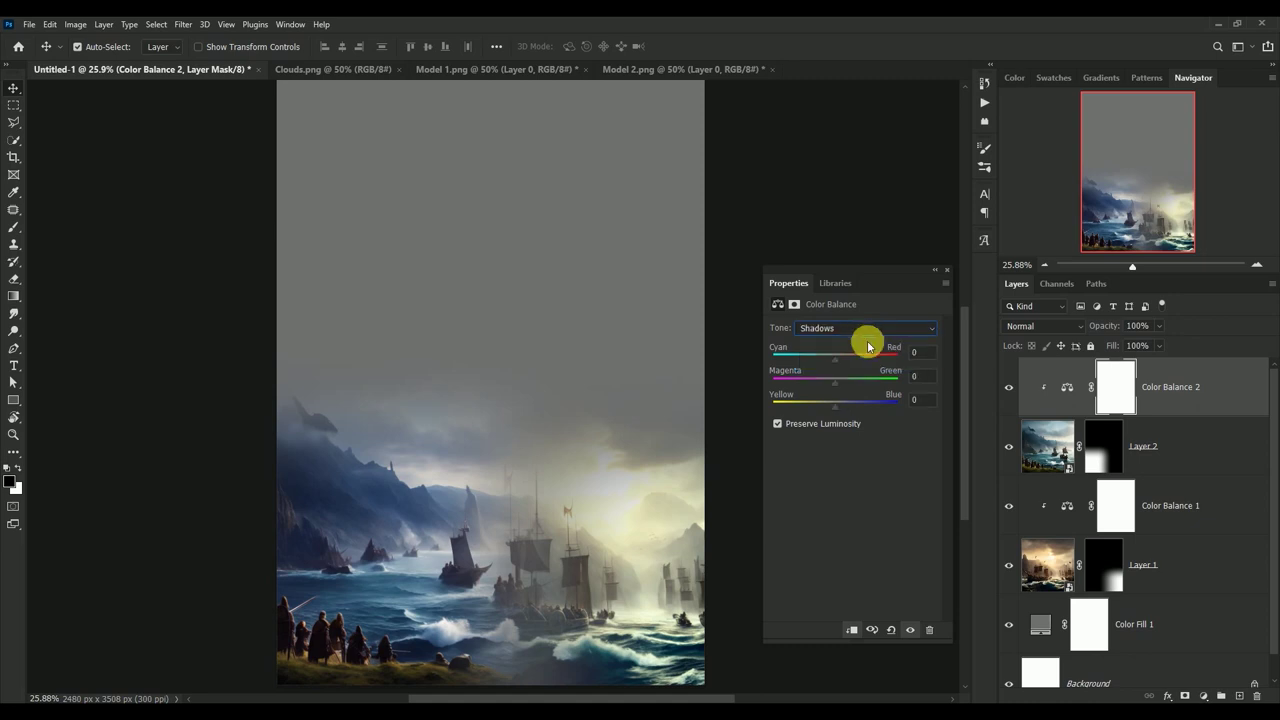
click(925, 352)
text(-17)
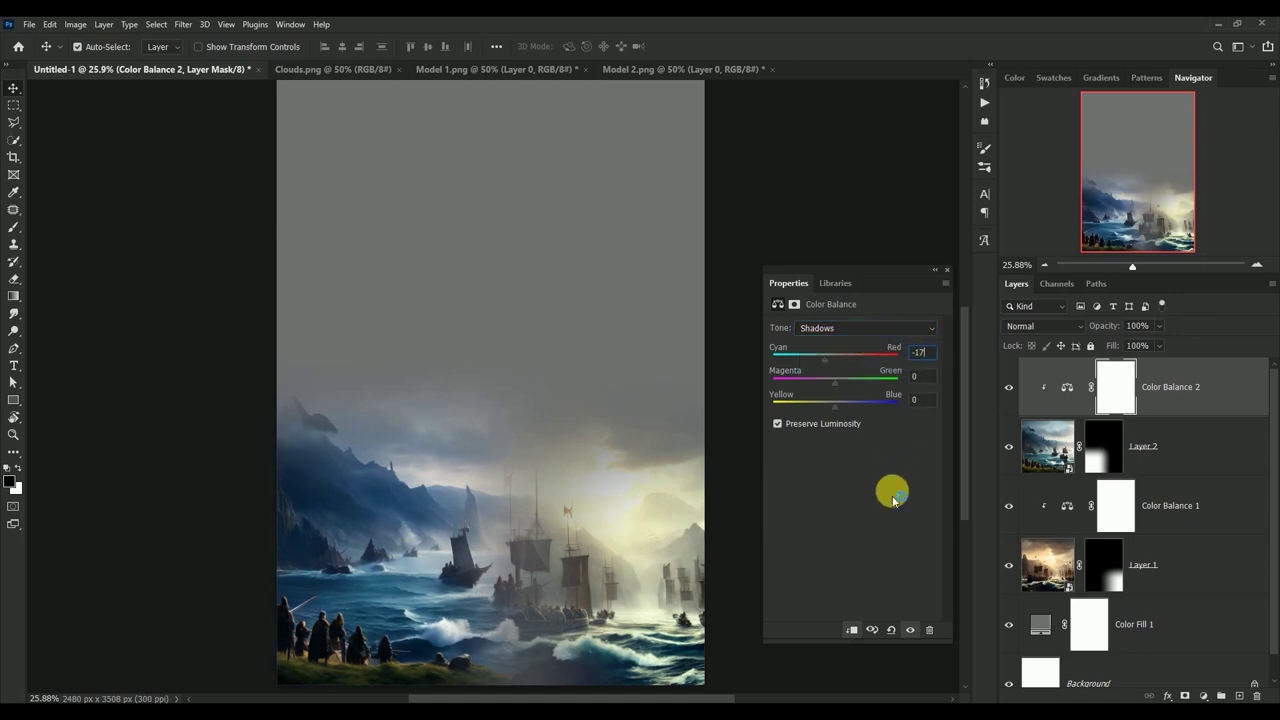
key(Tab)
text(-4)
text(-27)
Set Color Balance 2 highlights to -20, -17, -22 and compare it on and off
click(868, 328)
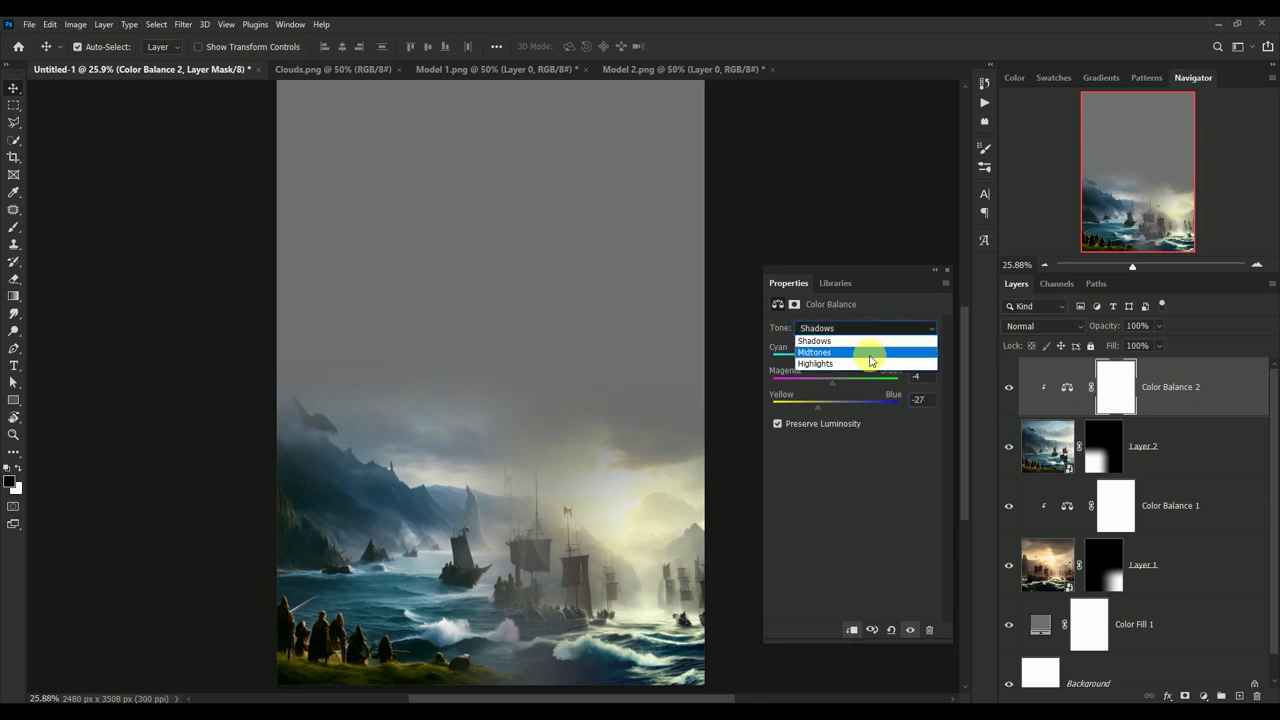
click(869, 364)
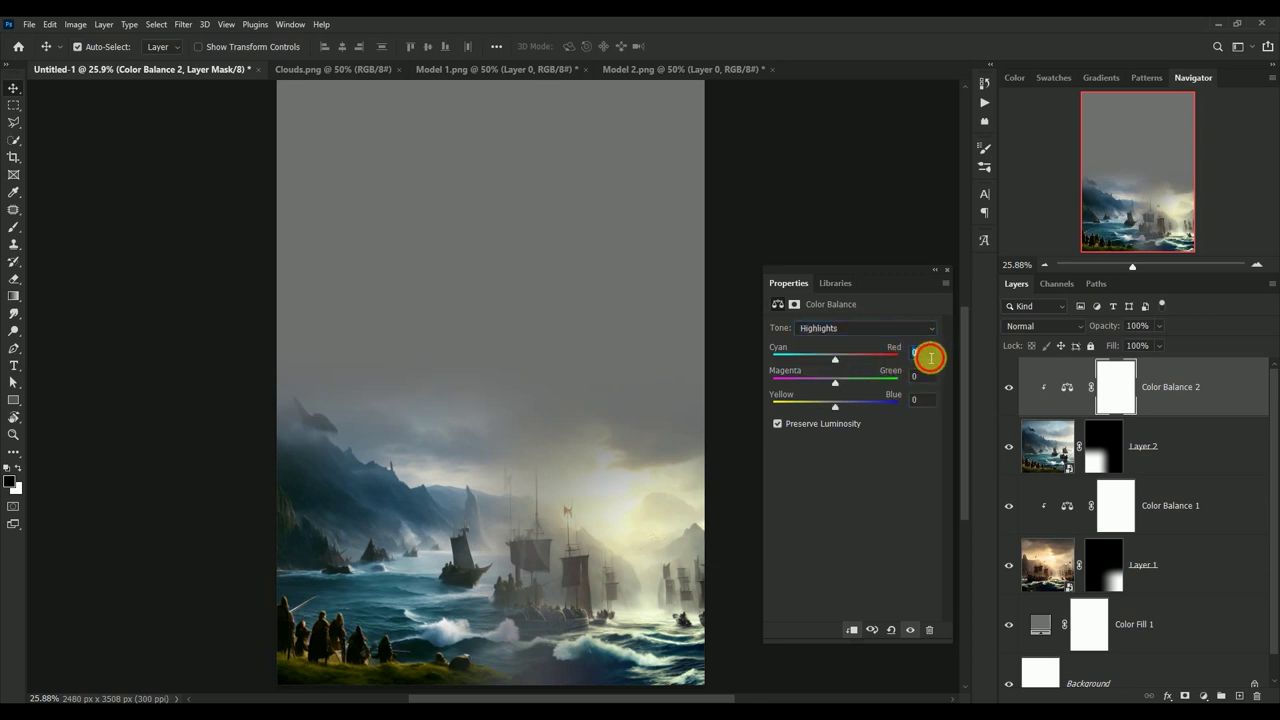
click(929, 355)
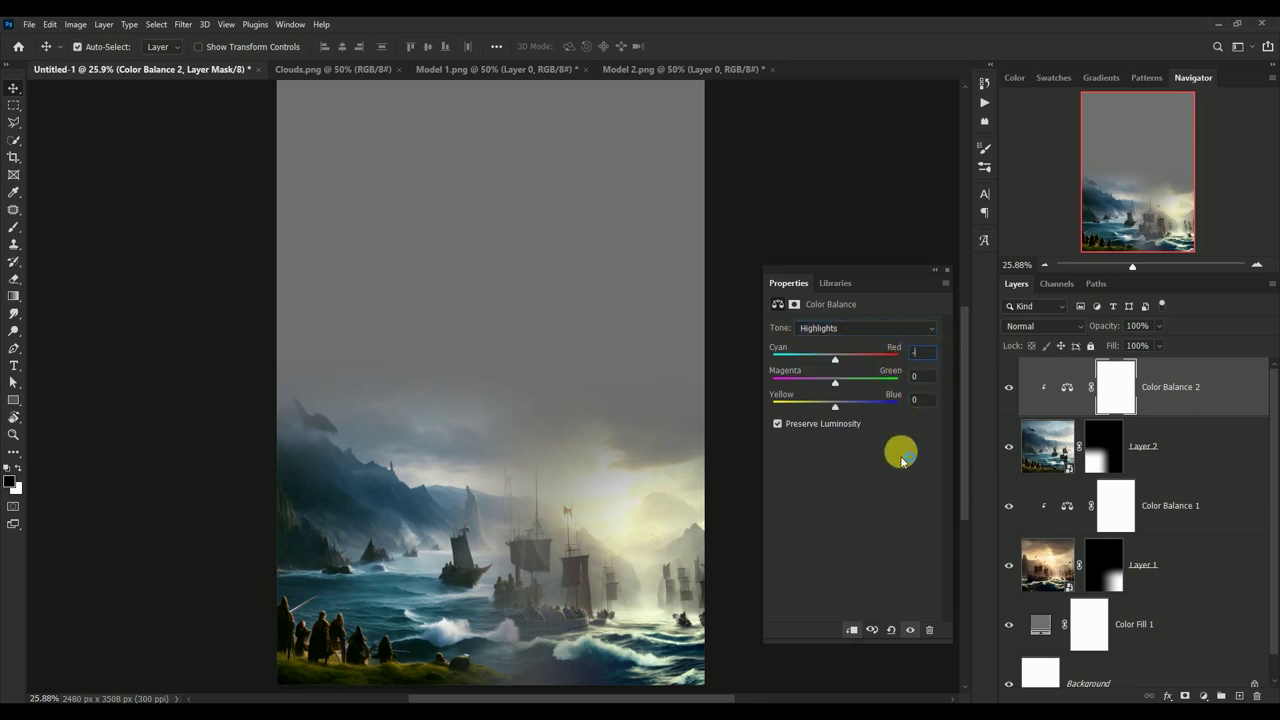
text(20)
key(Tab)
text(-)
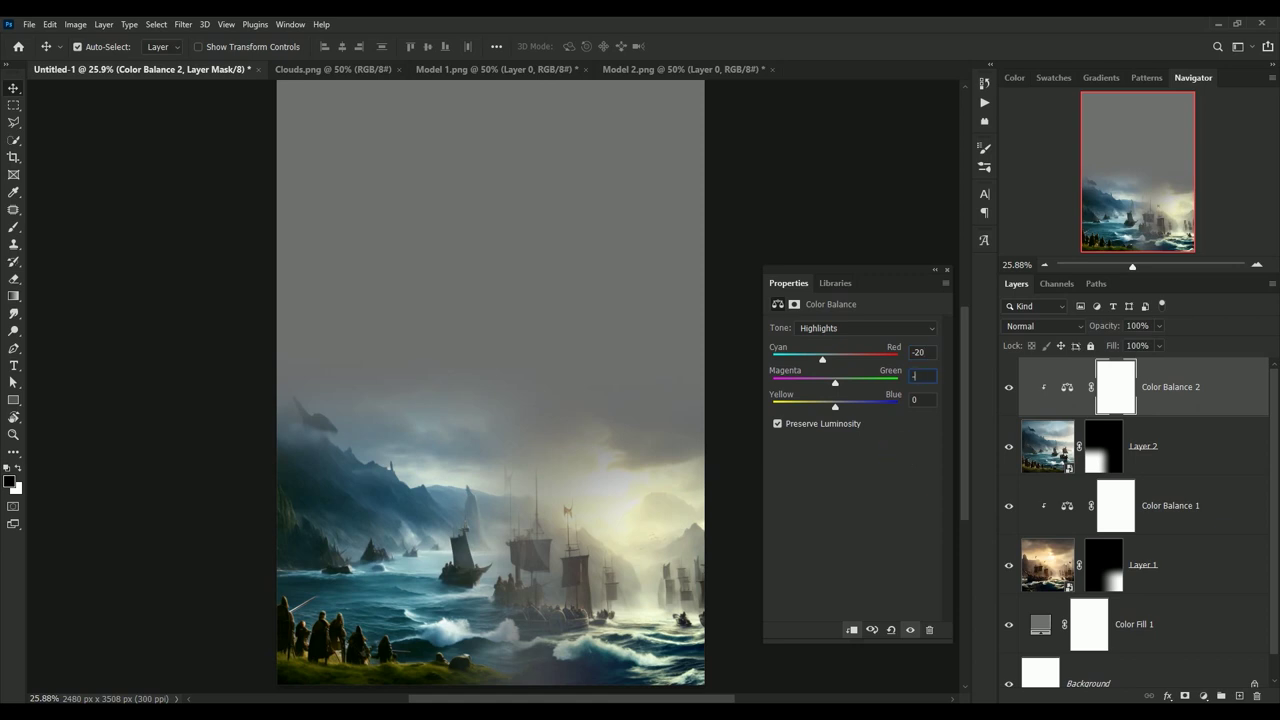
text(1)
text(-22)
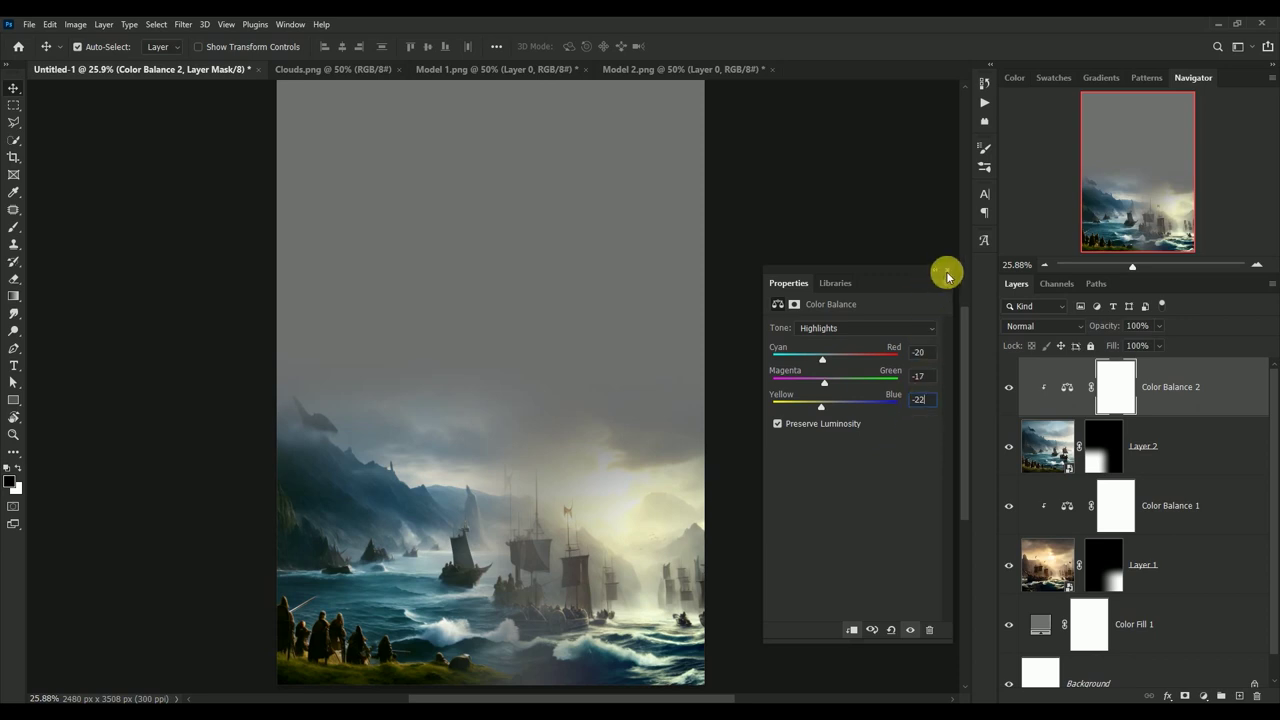
click(947, 275)
click(1011, 390)
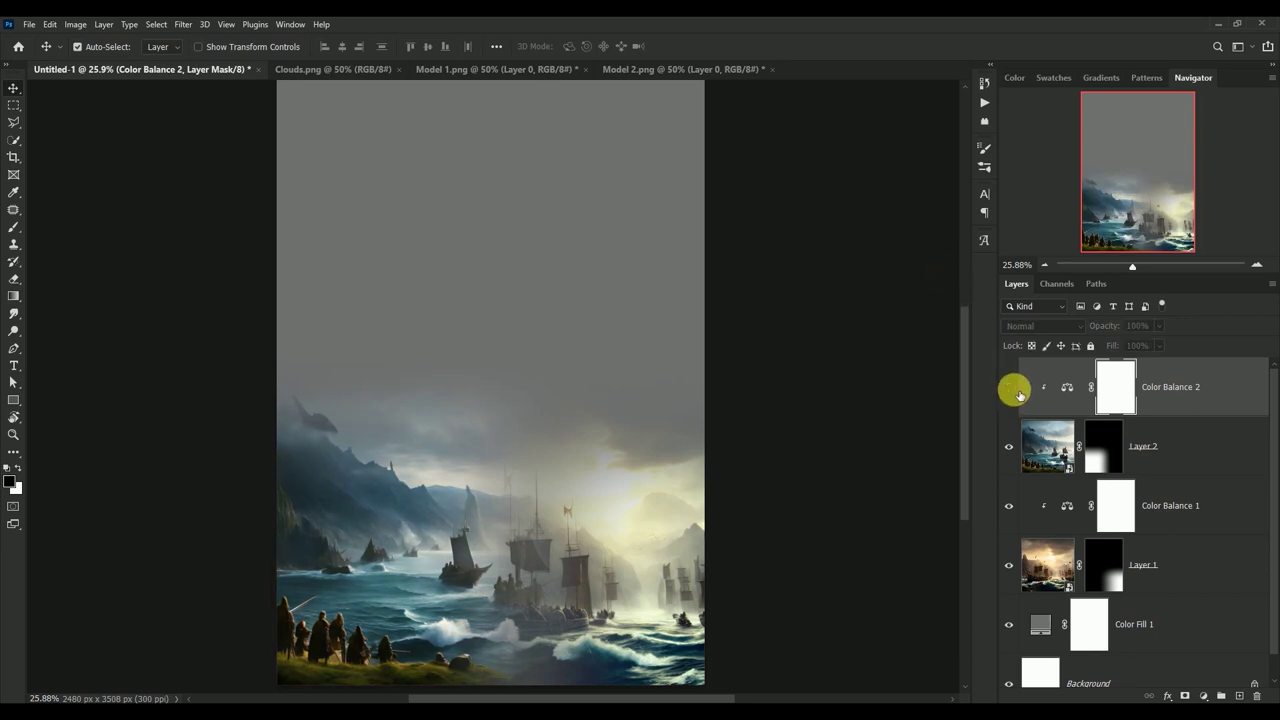
click(1012, 390)
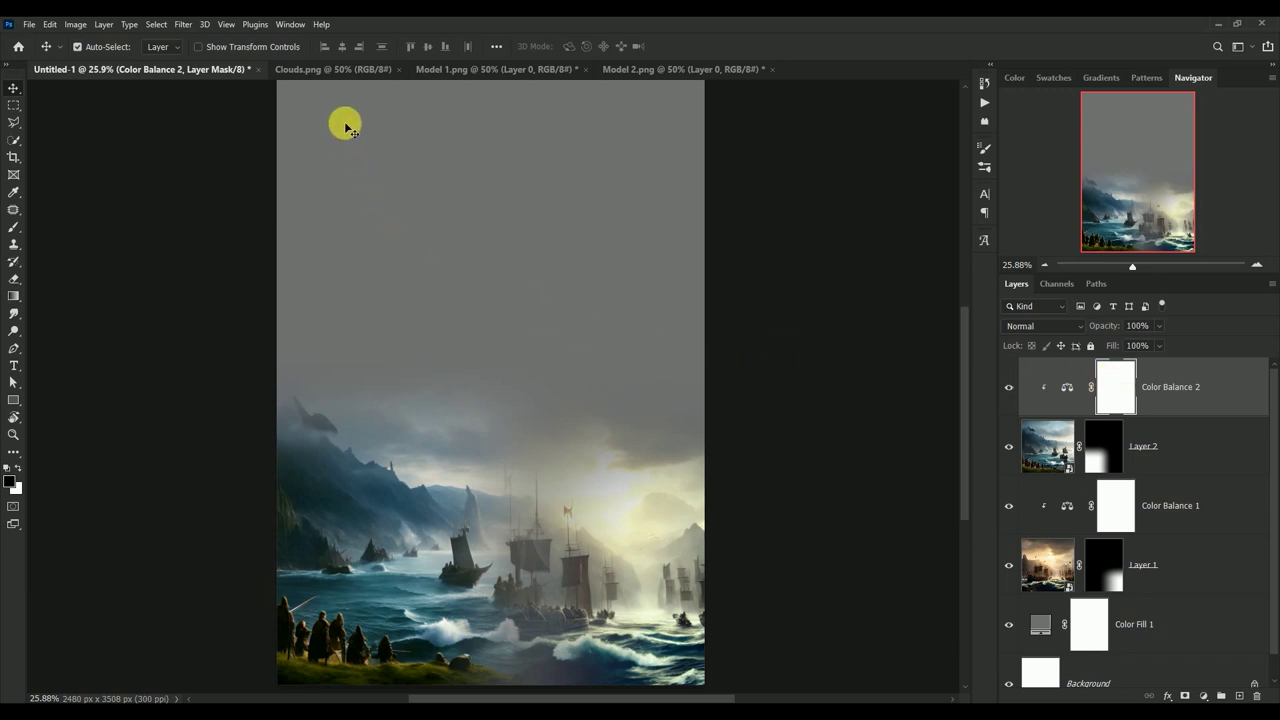
Copy the Clouds.png sky image into the poster and close the Clouds.png document
click(323, 77)
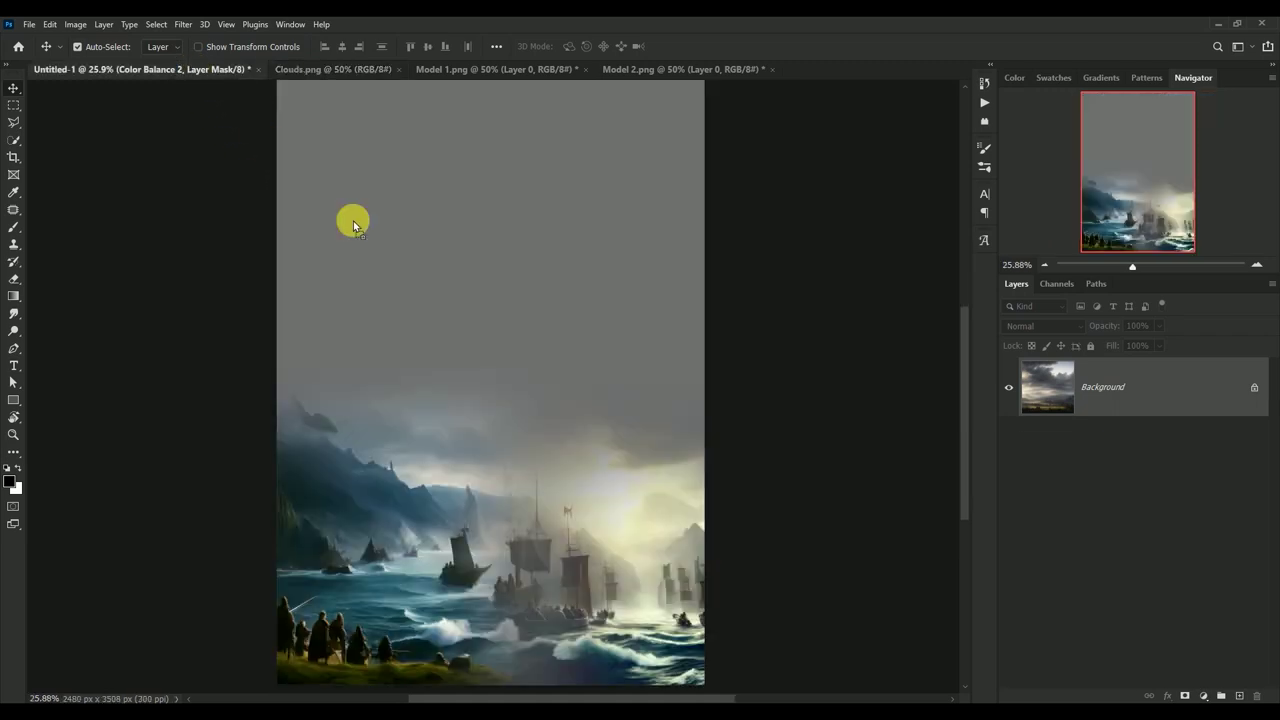
drag(485, 358, 470, 322)
click(274, 69)
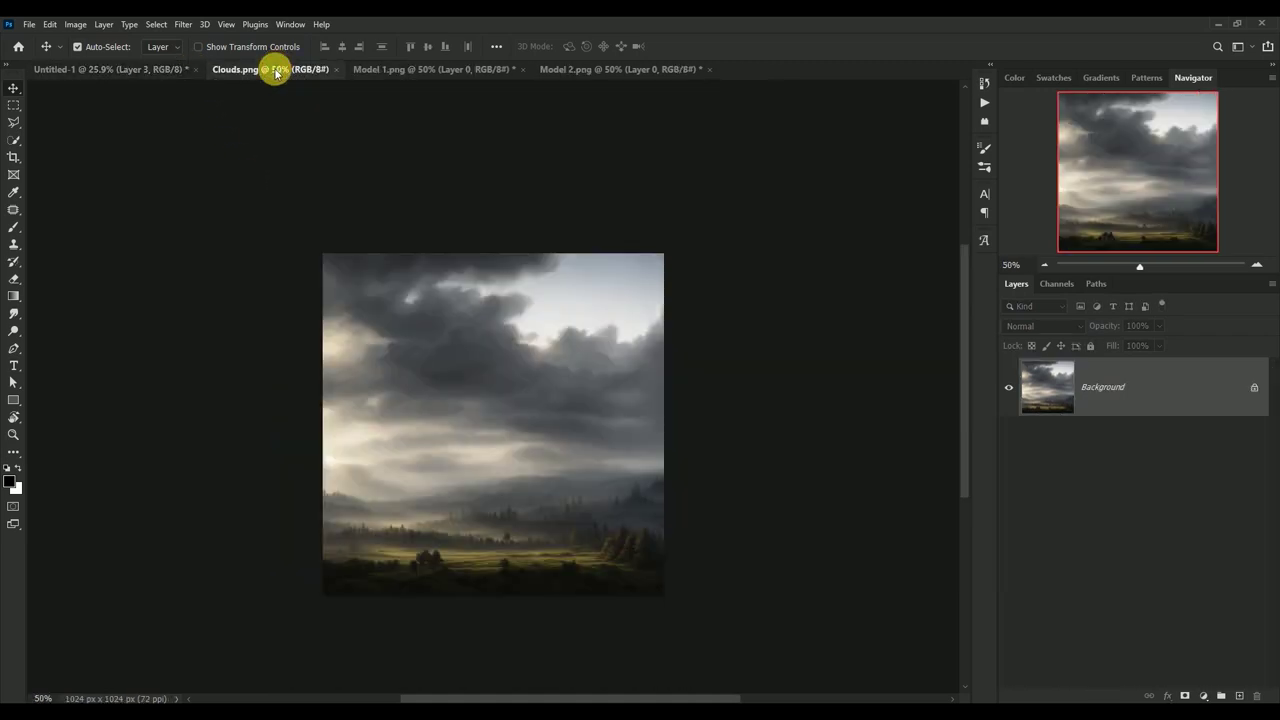
click(336, 70)
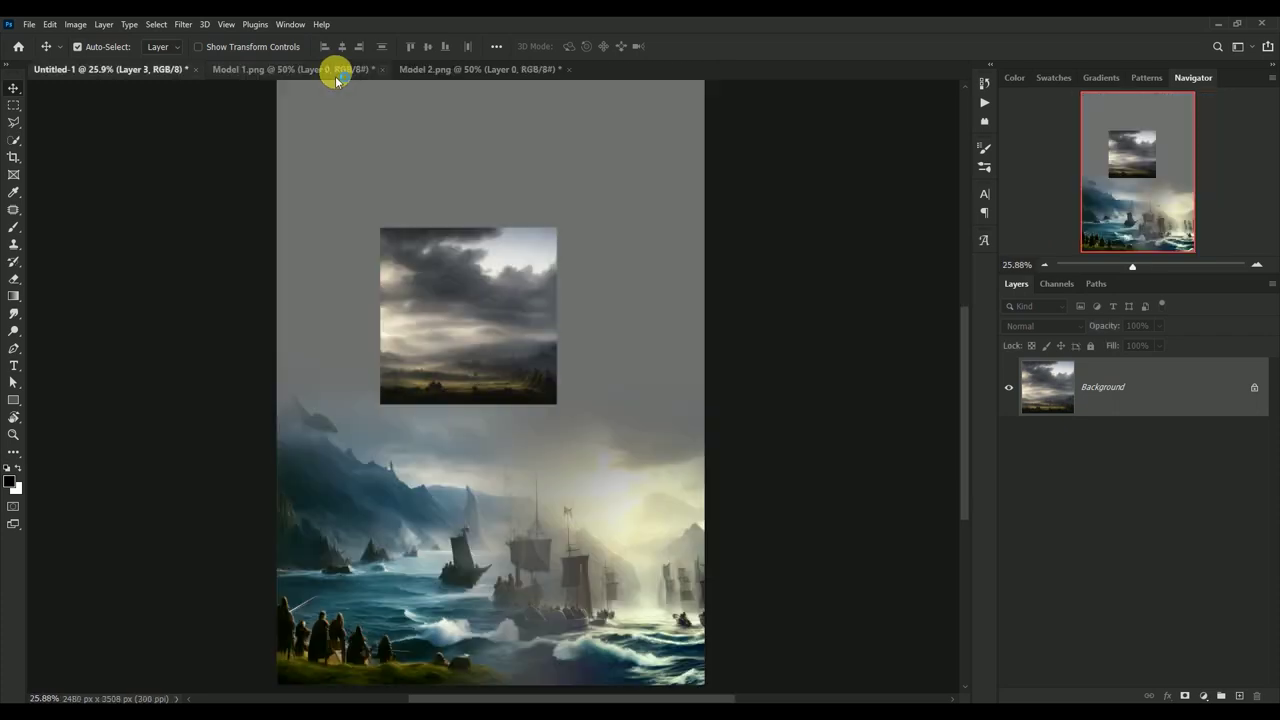
Convert the clouds Layer 3 to a smart object and zoom out to the whole poster
right_click(1143, 385)
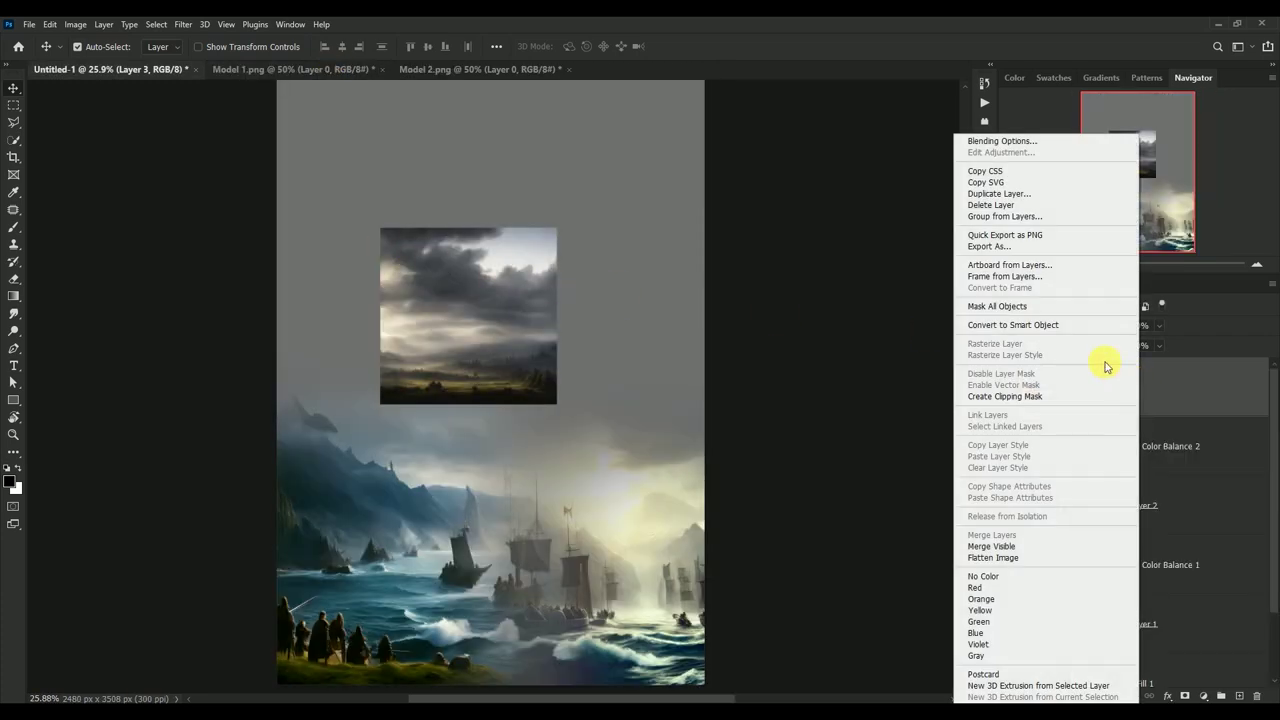
click(1076, 326)
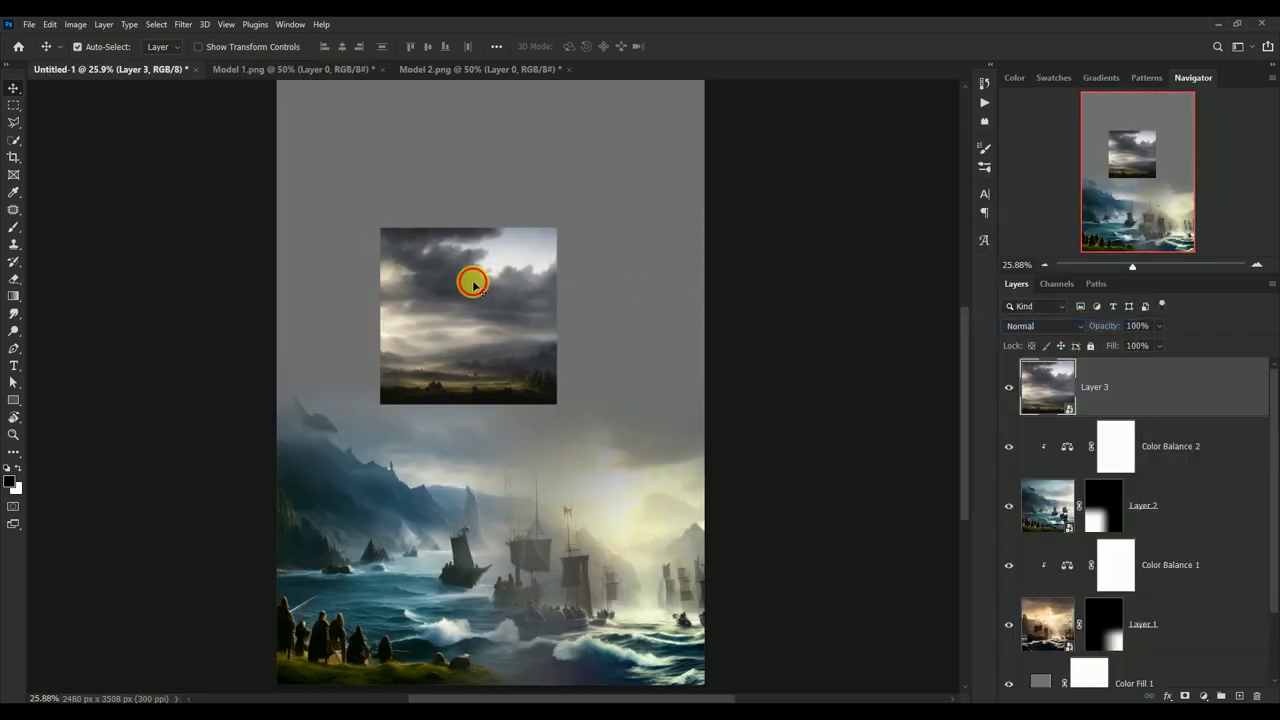
drag(473, 285, 472, 274)
key(ctrl+minus)
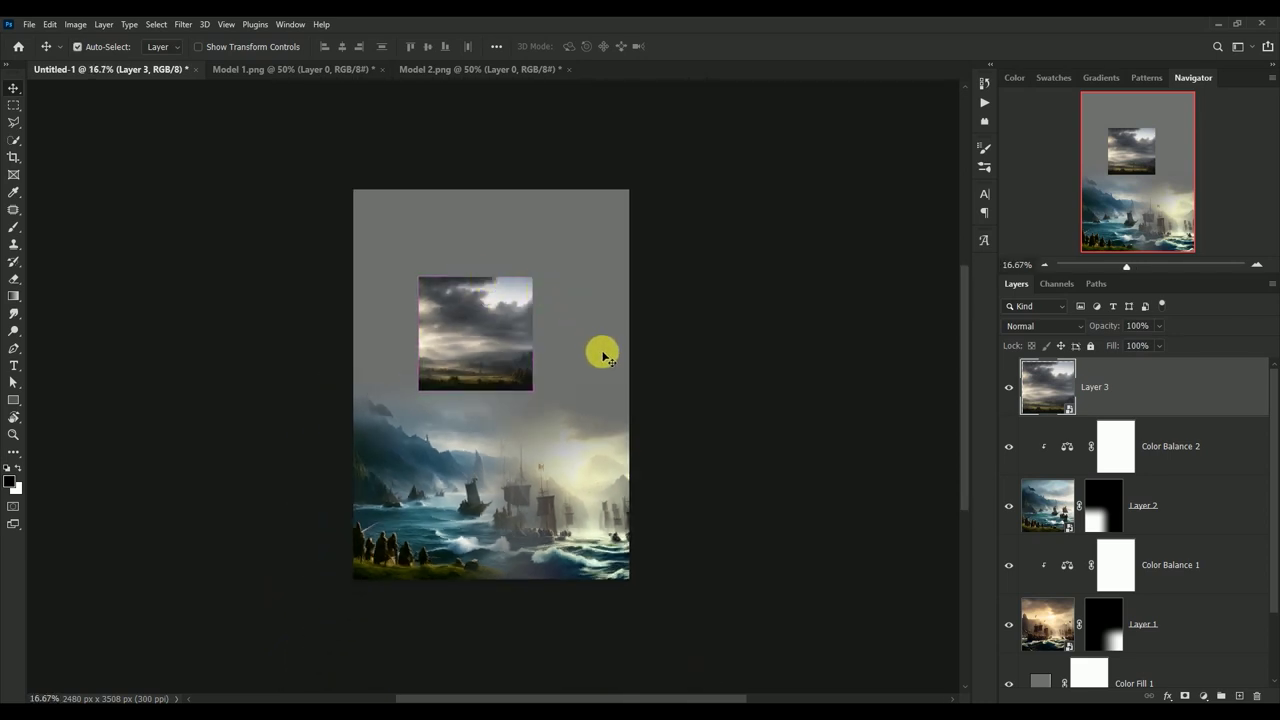
Scale the clouds layer to about 329% and position it over the upper poster
key(ctrl+t)
drag(550, 398, 752, 645)
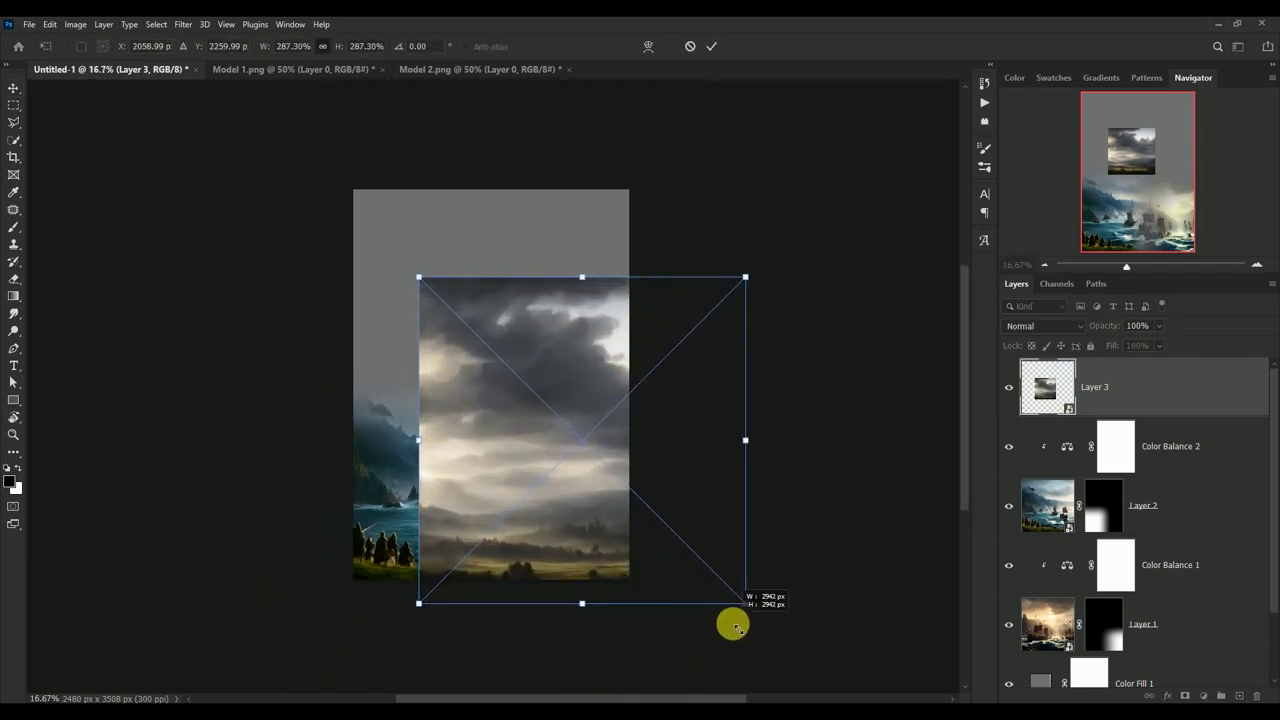
drag(553, 507, 452, 382)
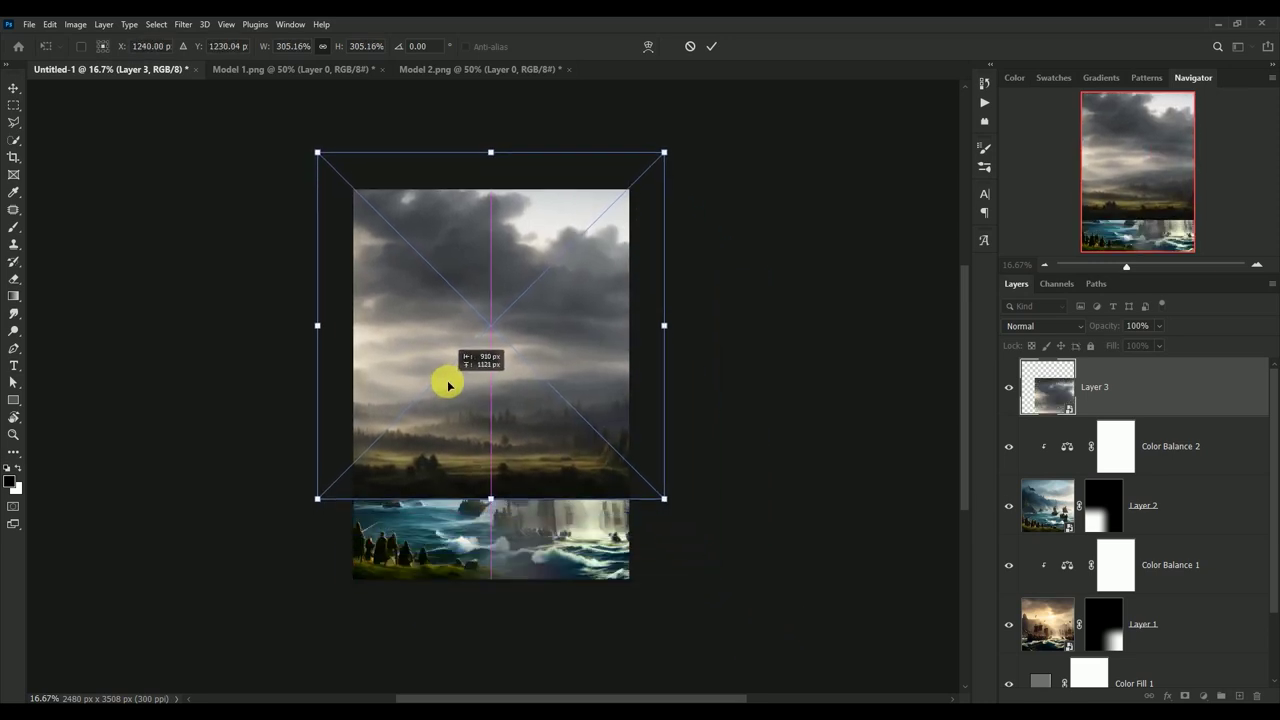
drag(648, 513, 689, 517)
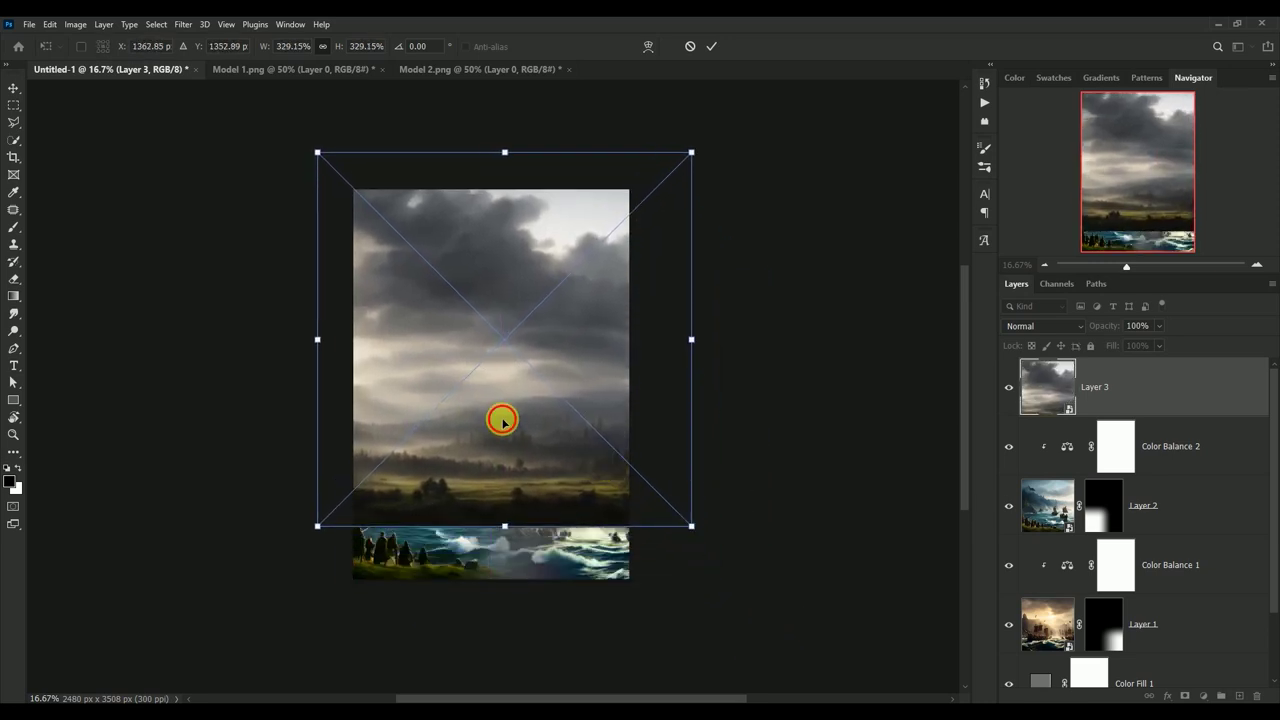
drag(500, 420, 491, 415)
key(Return)
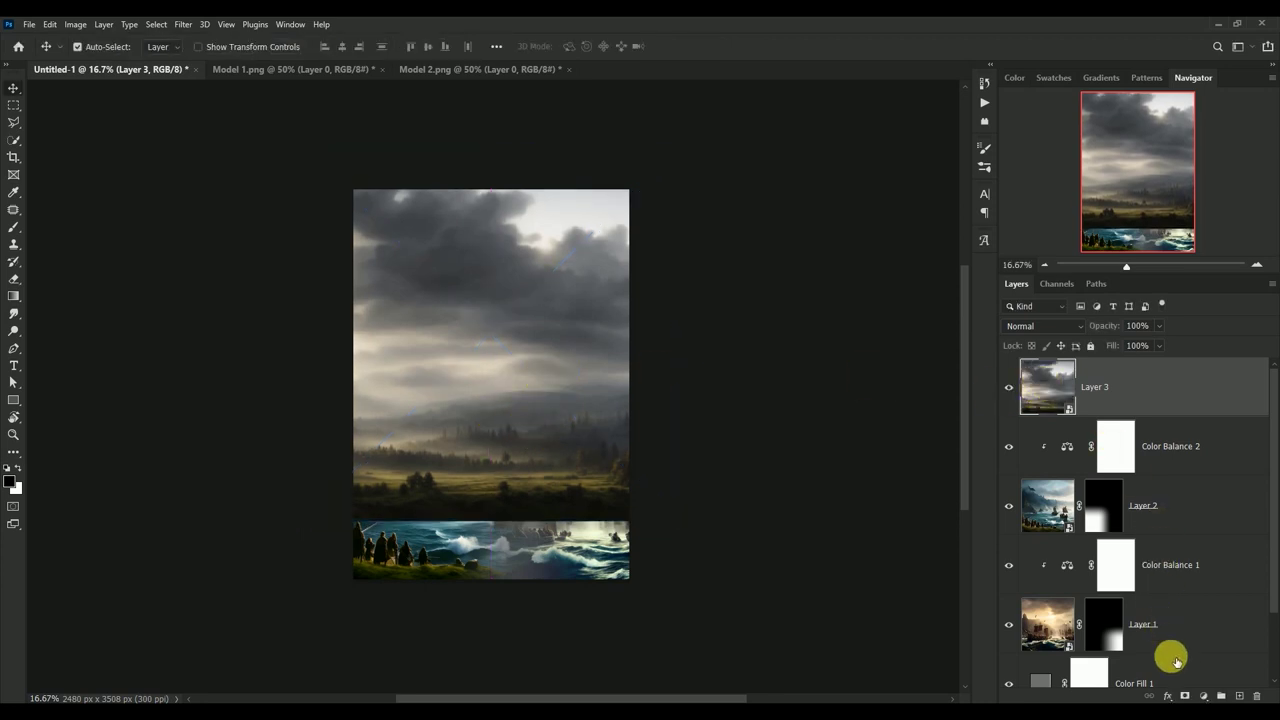
Add a layer mask to Layer 3 with upward gradients fading the clouds into the ships and sea
click(1185, 695)
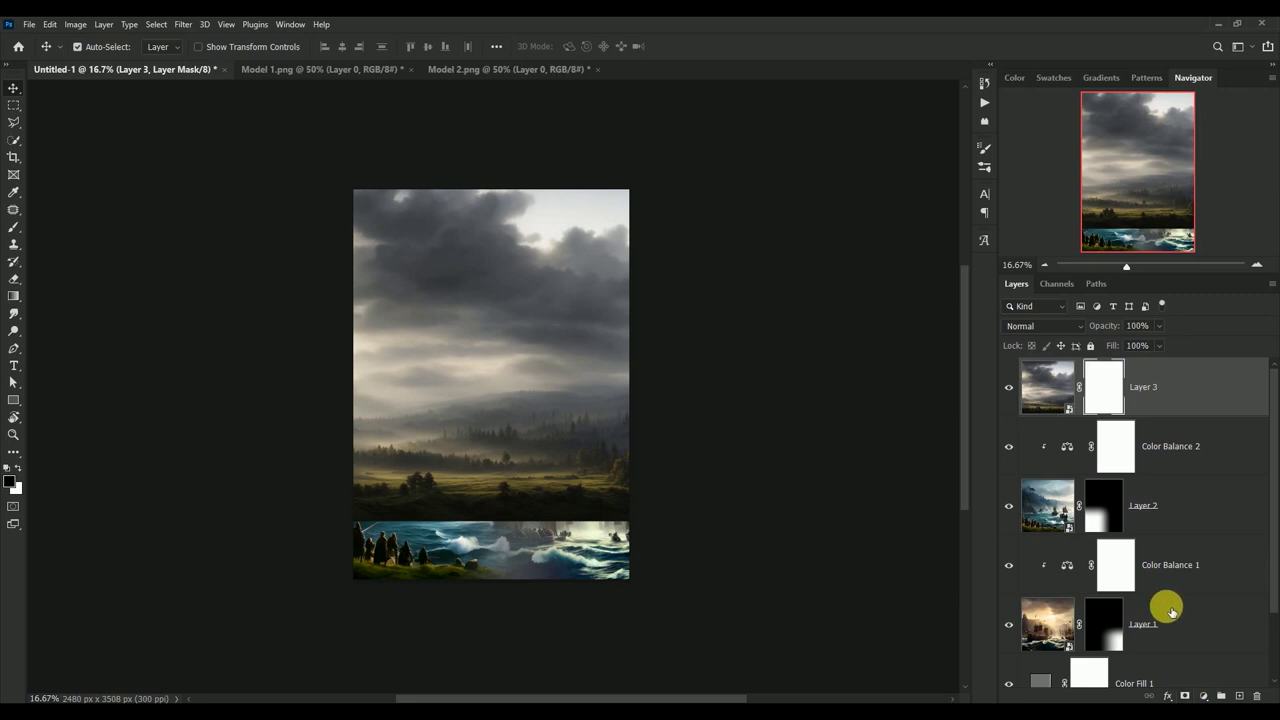
click(14, 296)
drag(493, 545, 491, 357)
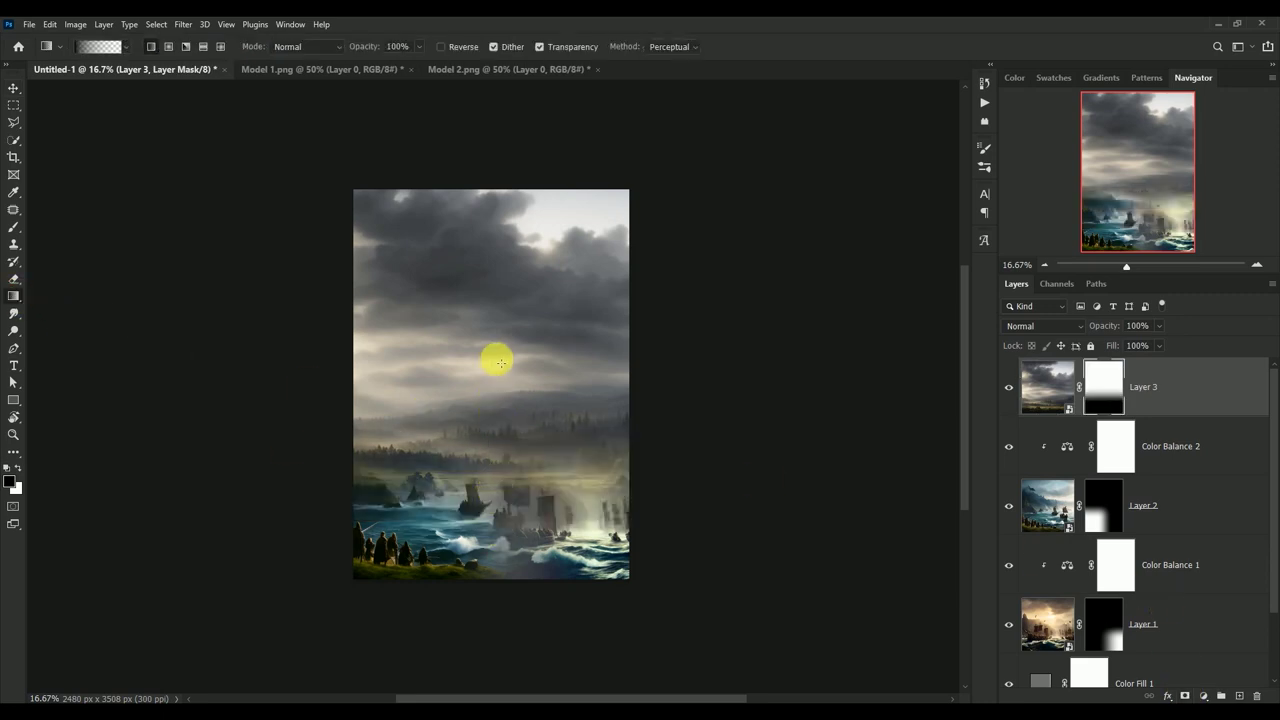
drag(489, 457, 513, 243)
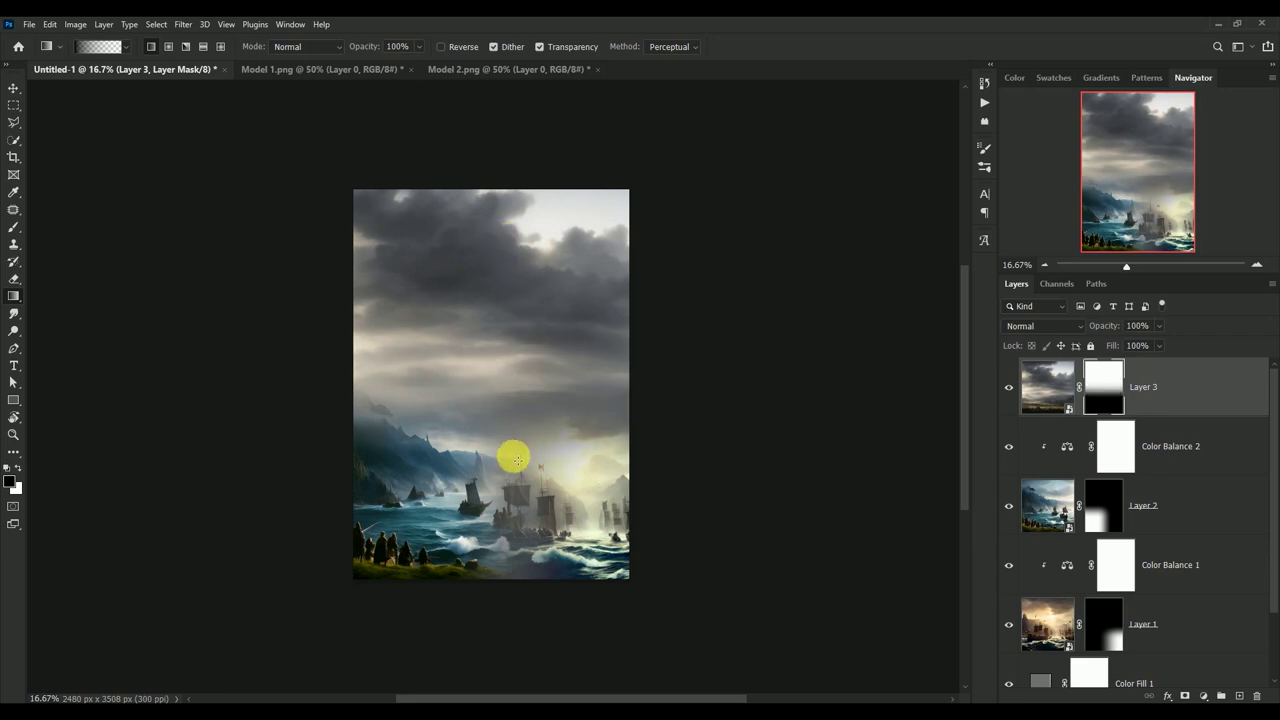
drag(516, 455, 527, 317)
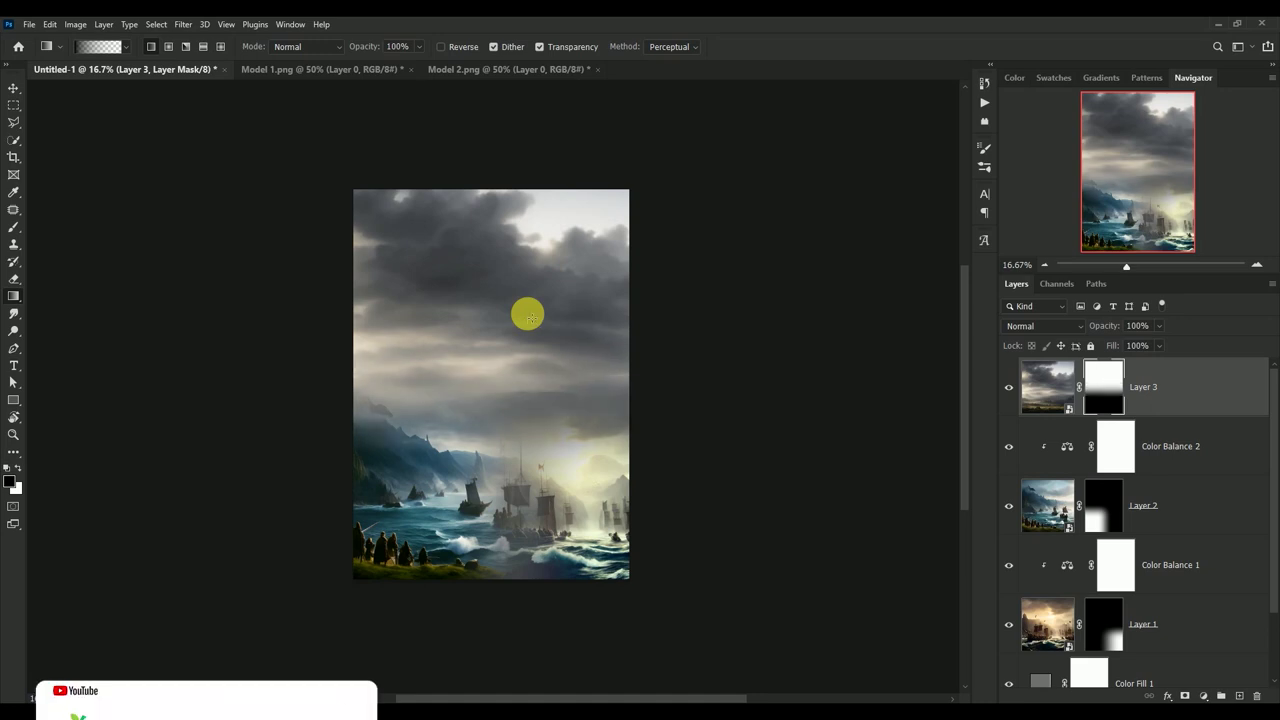
key(ctrl+plus)
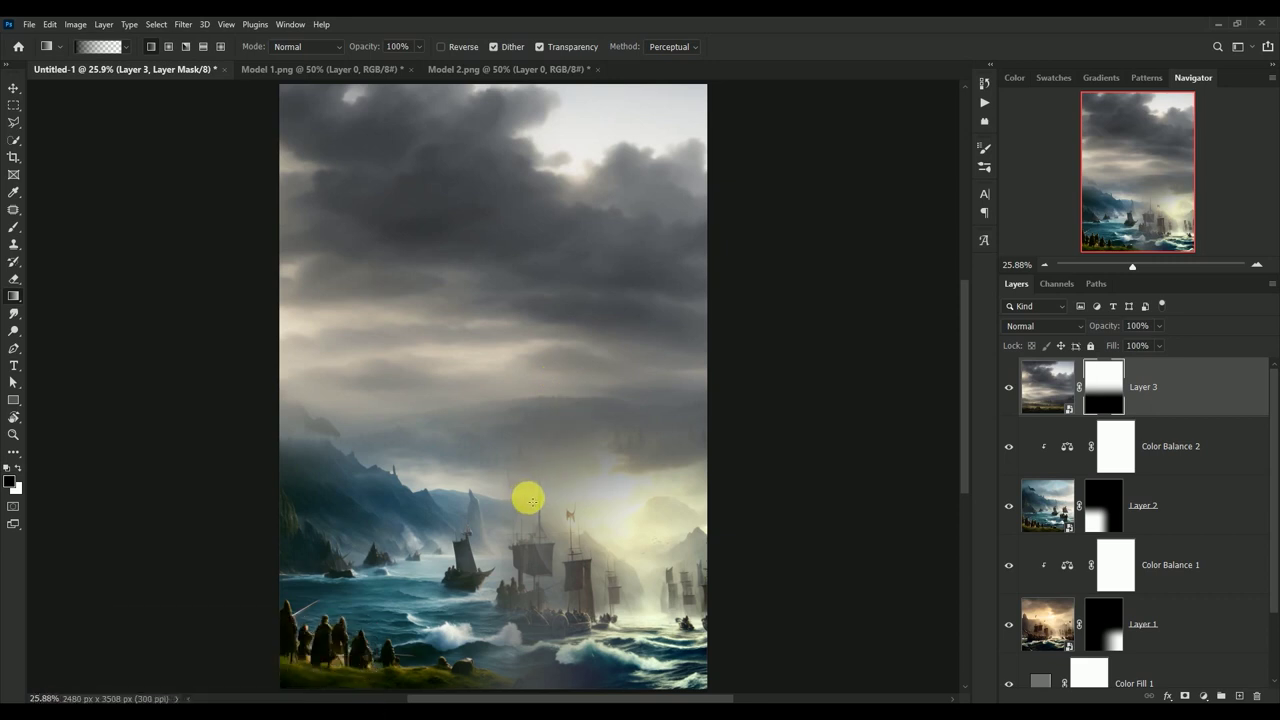
drag(529, 500, 527, 350)
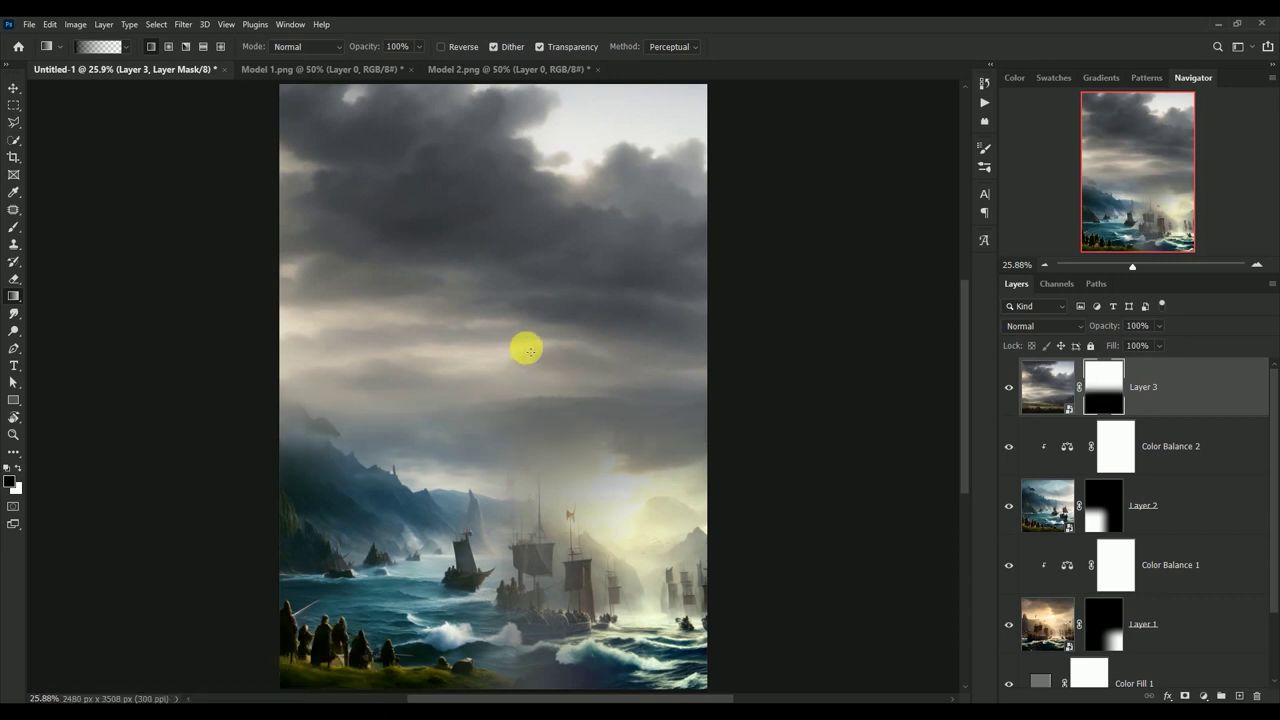
drag(549, 495, 549, 277)
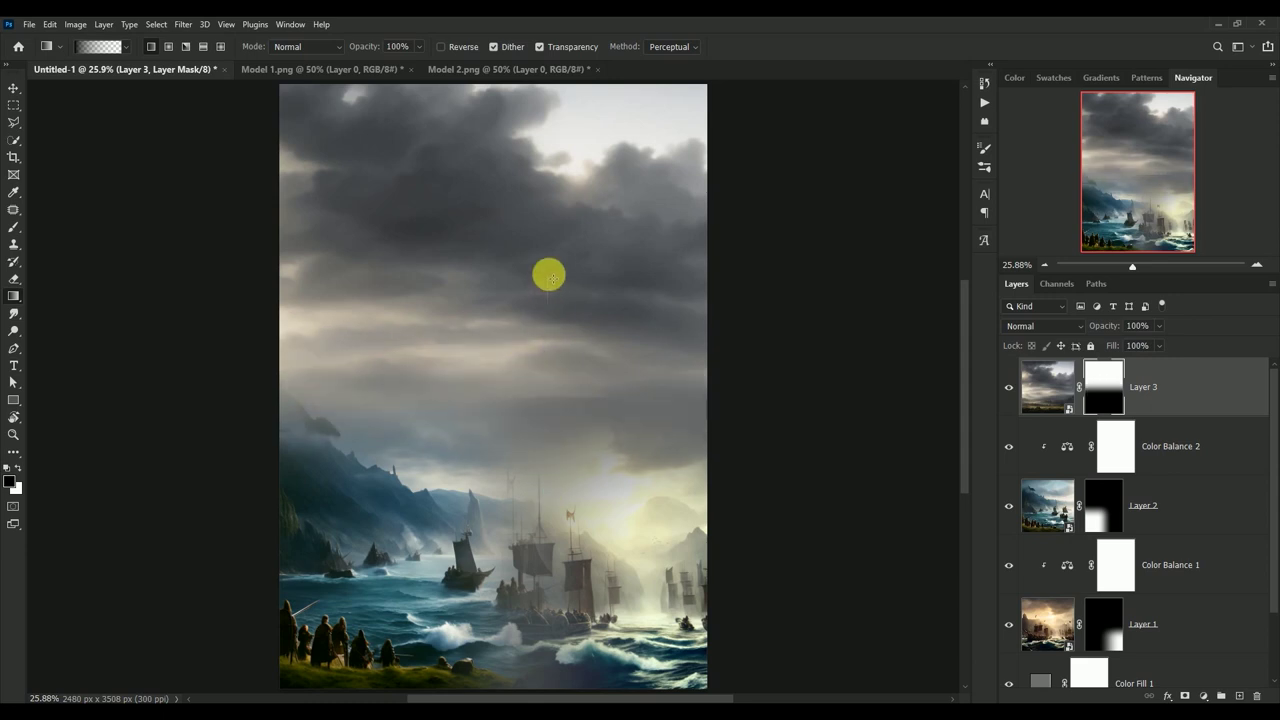
Scale Layer 3's clouds to about 113%, nudge them up-left, and toggle the layer to compare
click(13, 88)
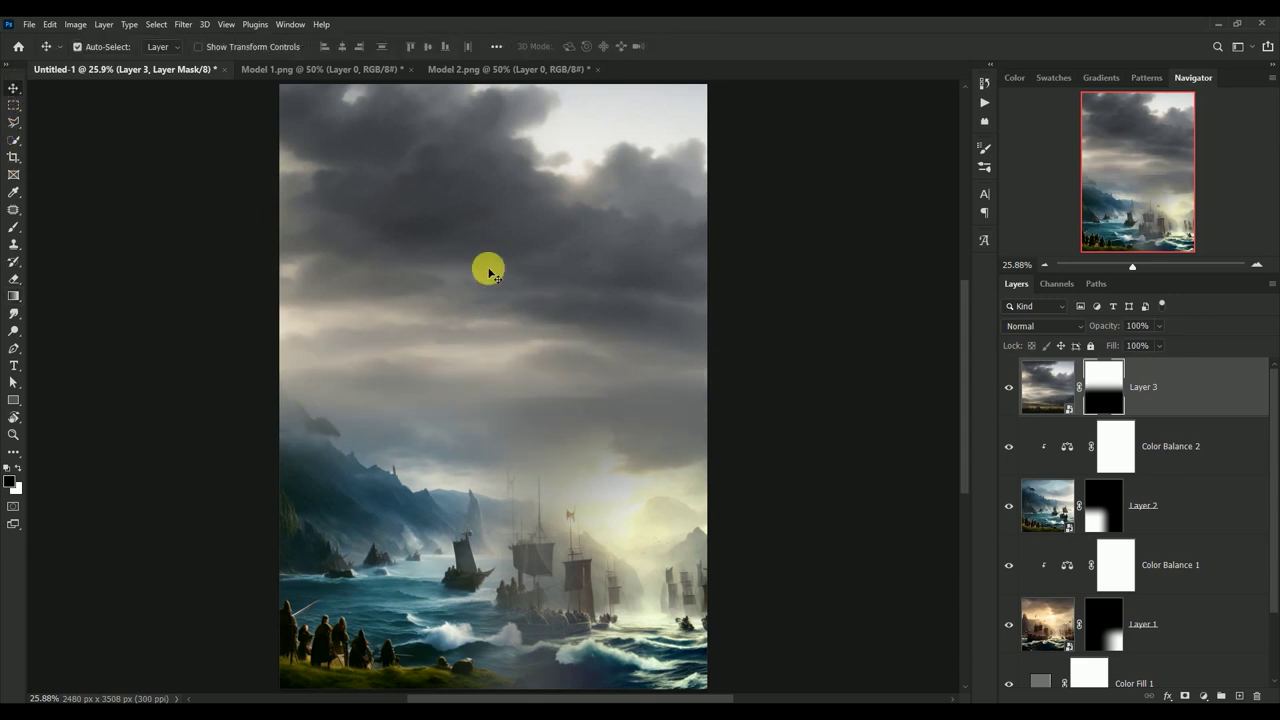
key(ctrl+t)
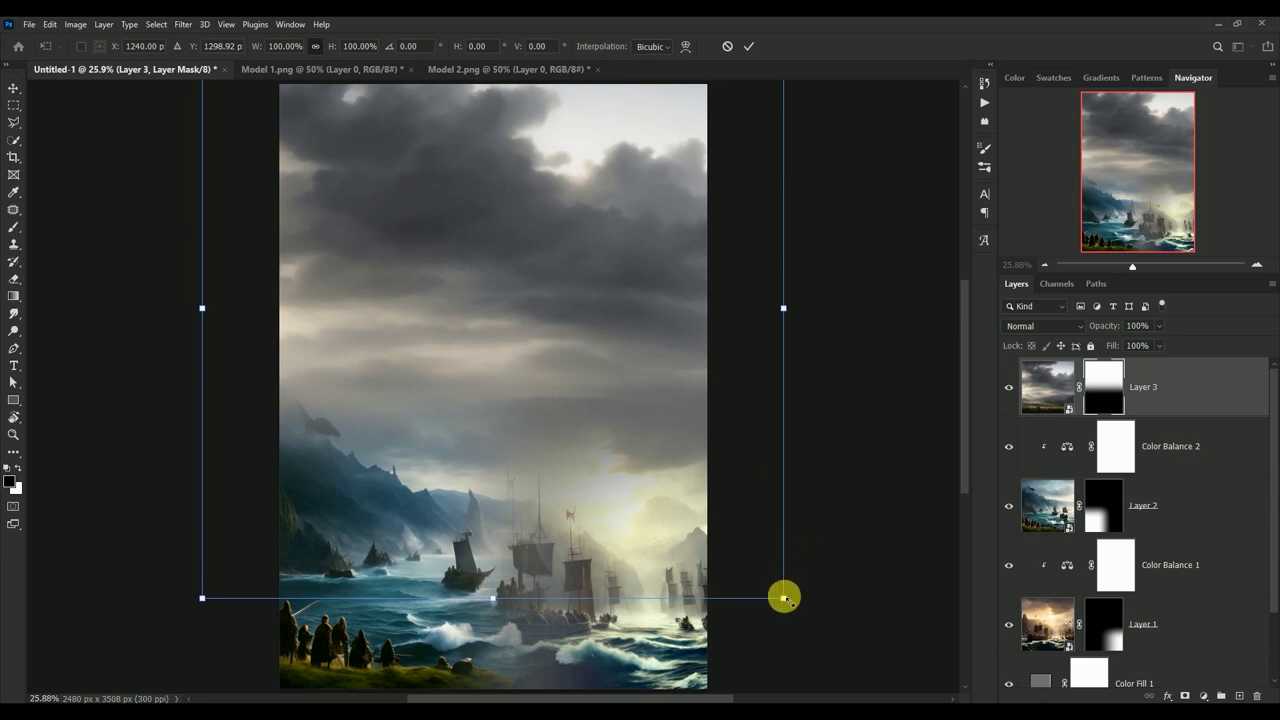
drag(783, 598, 861, 678)
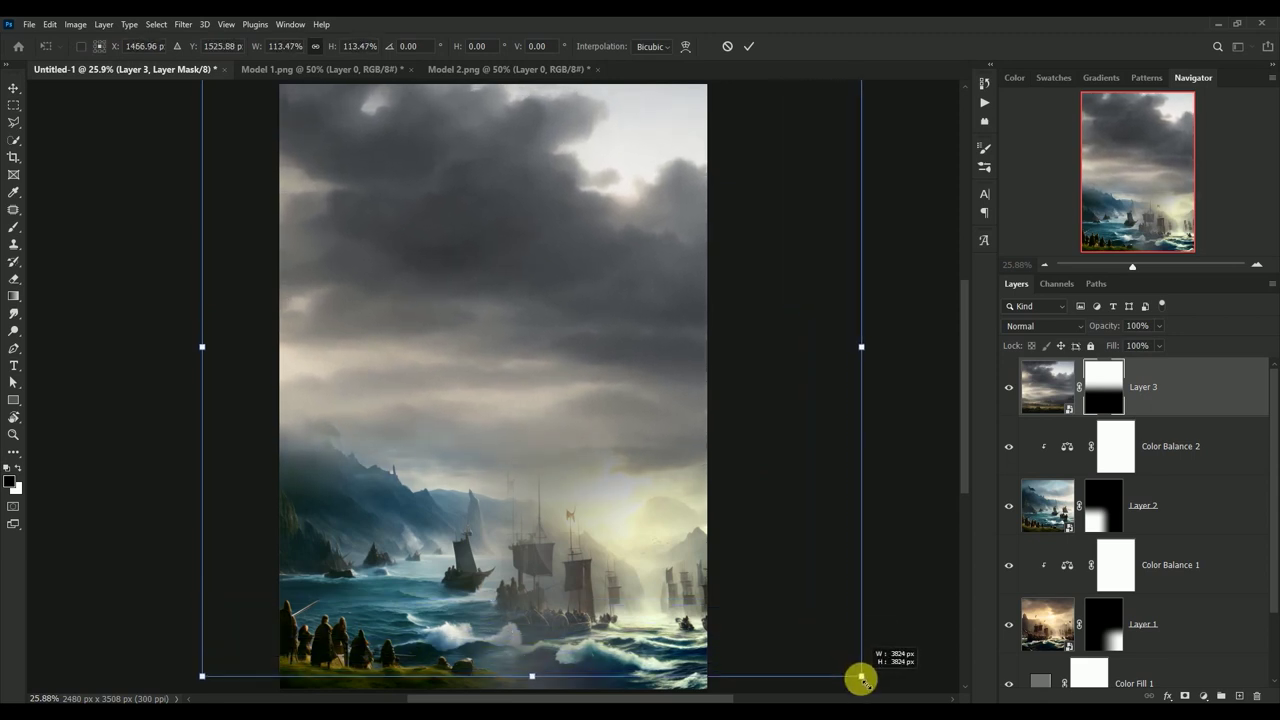
drag(552, 338, 548, 341)
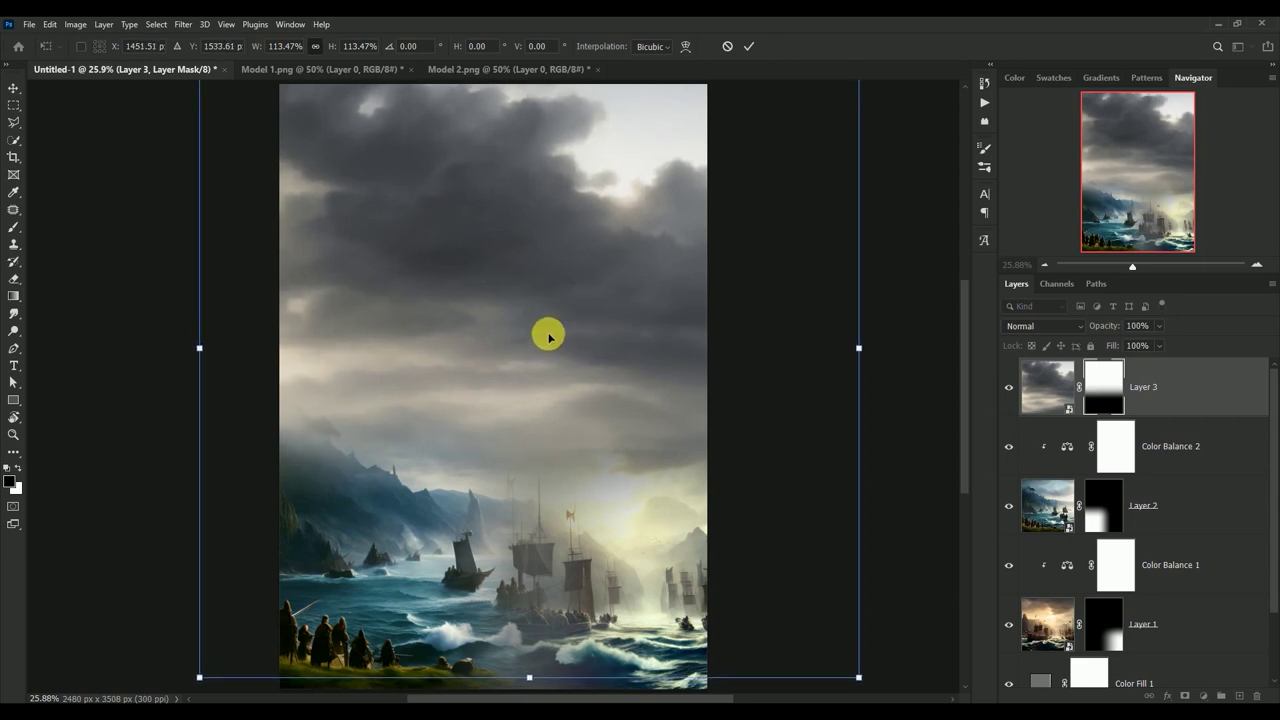
key(Return)
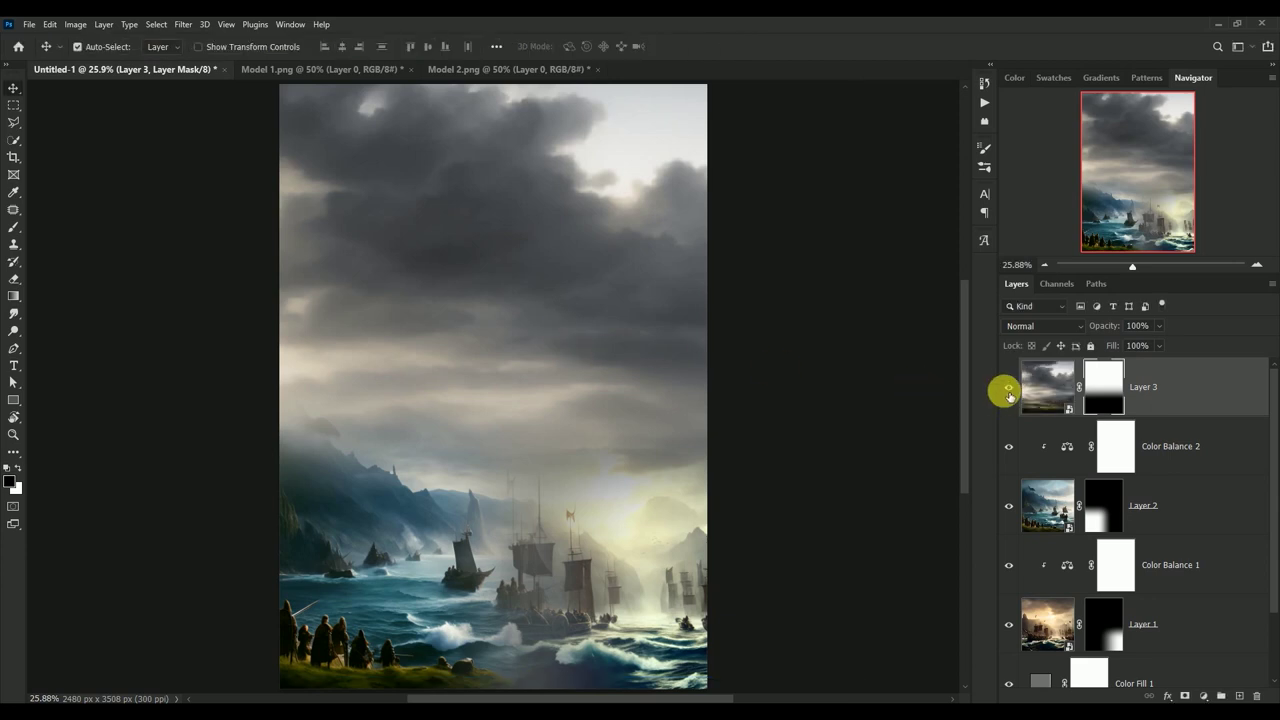
click(1012, 388)
click(1010, 388)
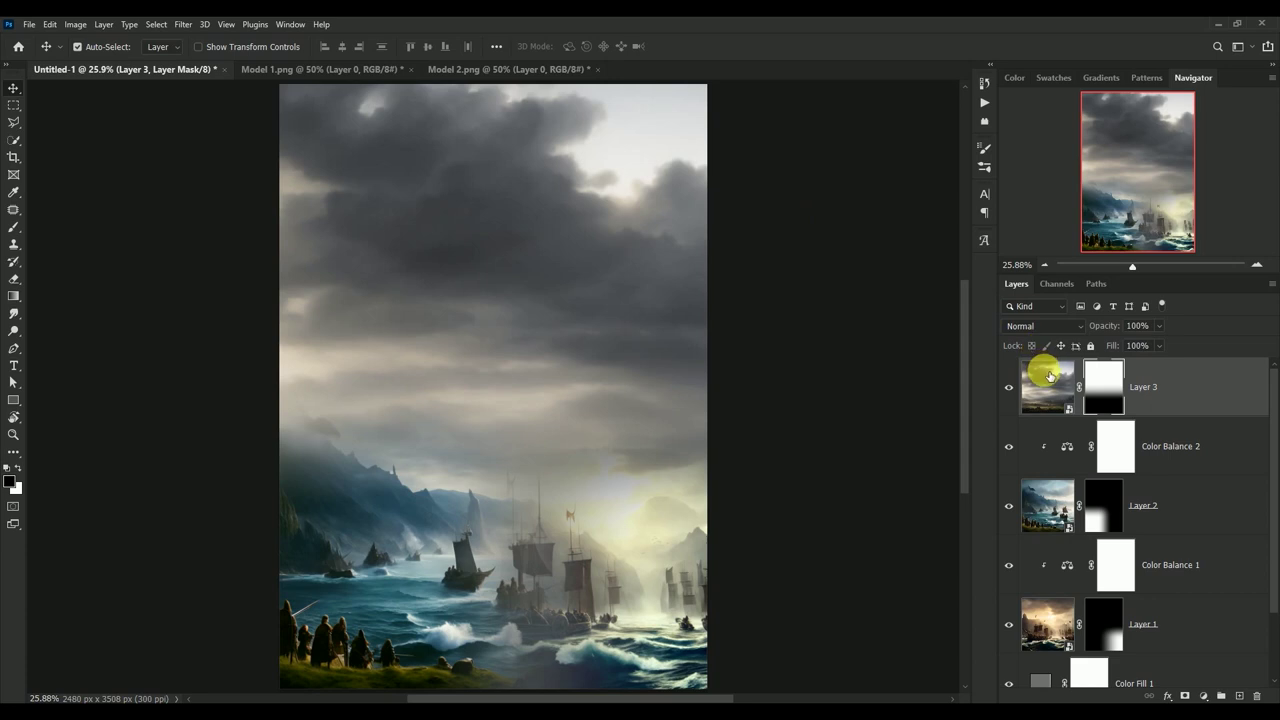
click(1040, 372)
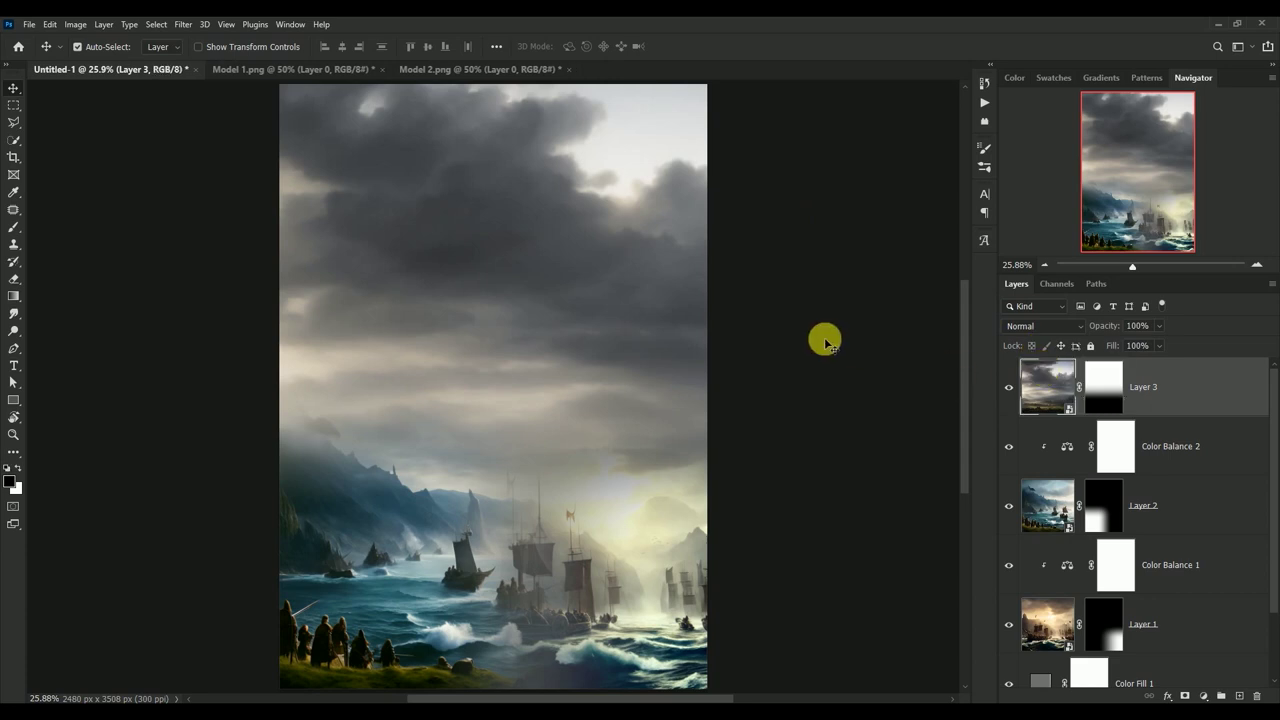
Add a Color Balance adjustment layer with midtones set to -35, -6, +8
click(1206, 694)
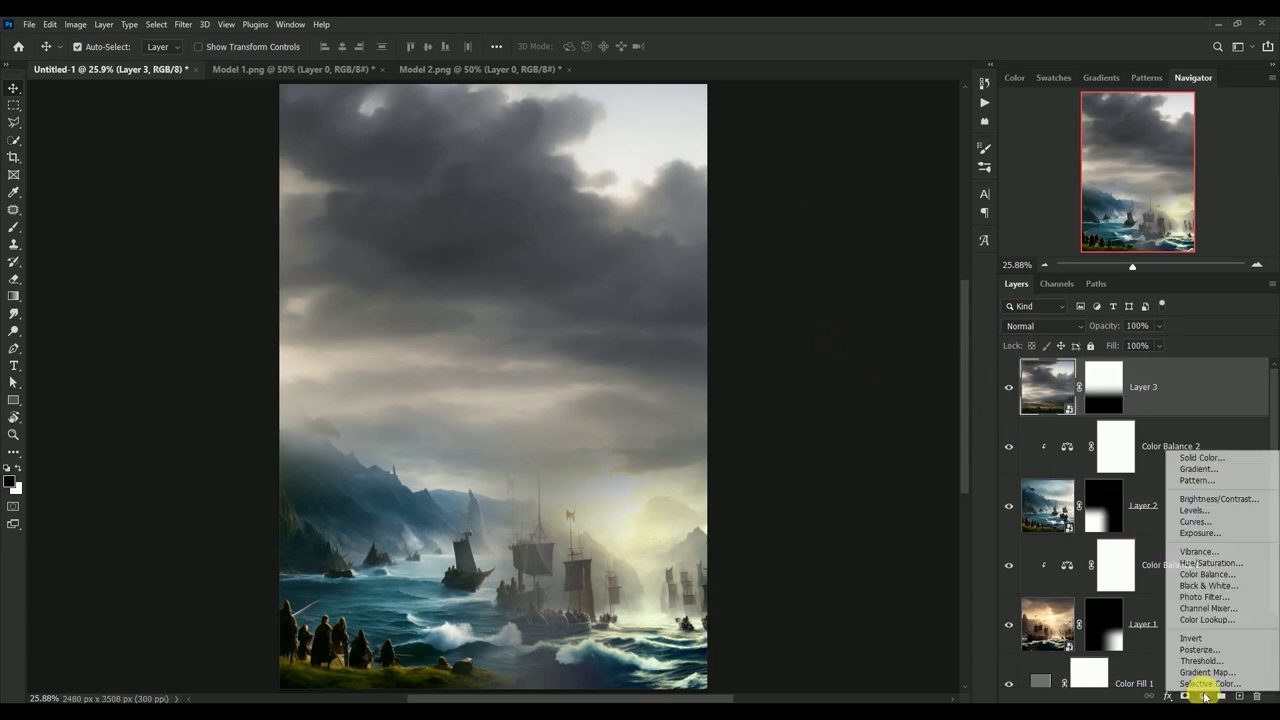
click(1216, 575)
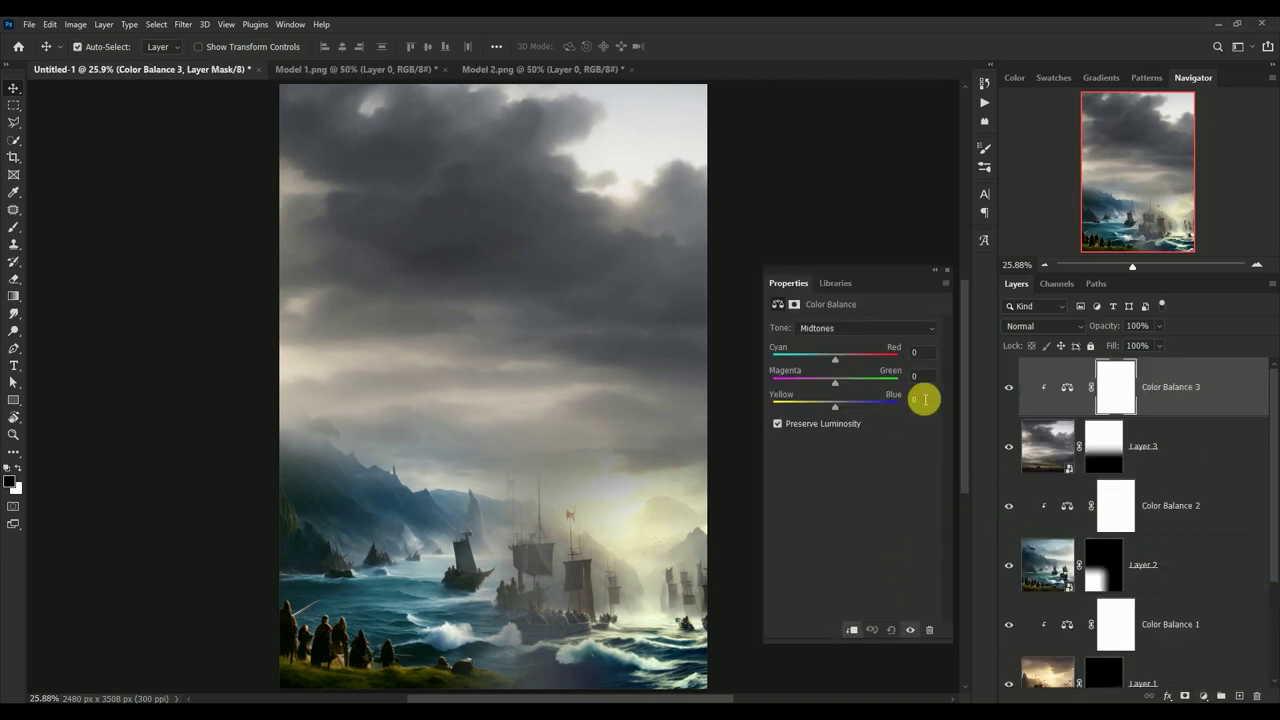
click(931, 355)
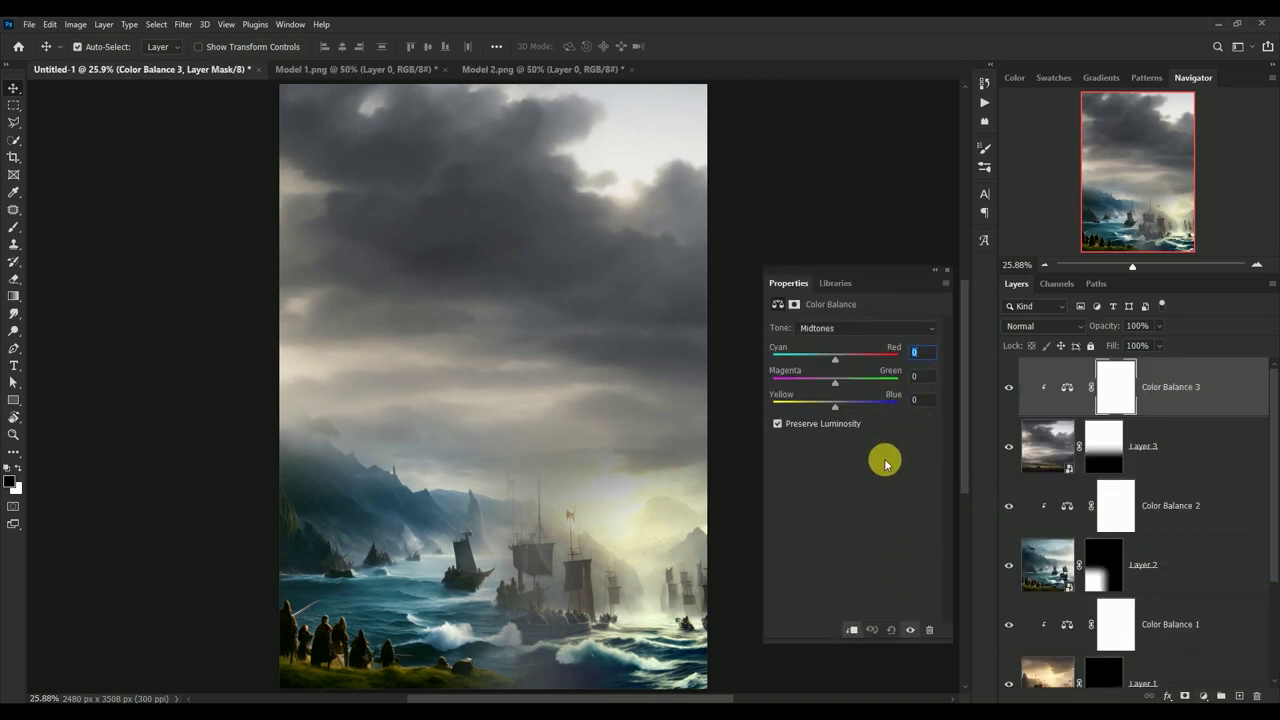
text(-35)
text(-)
text(8)
Shift the Color Balance shadows toward cyan
click(866, 330)
click(864, 337)
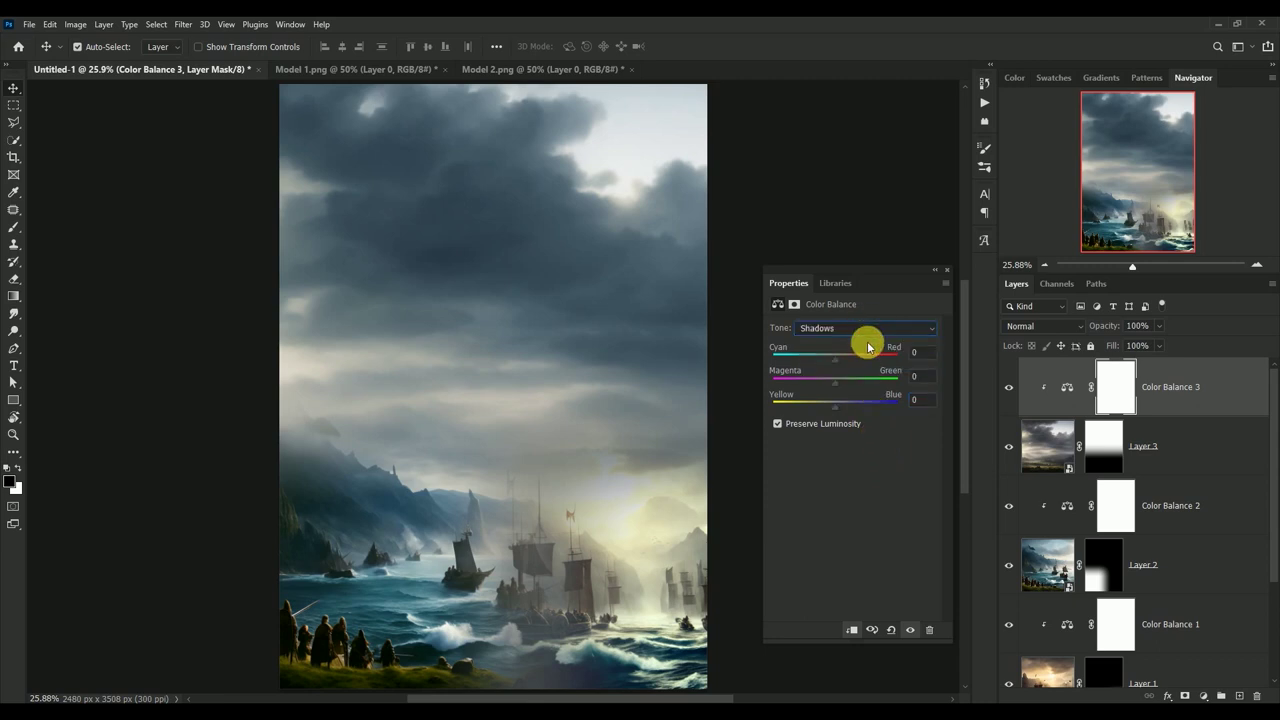
click(935, 353)
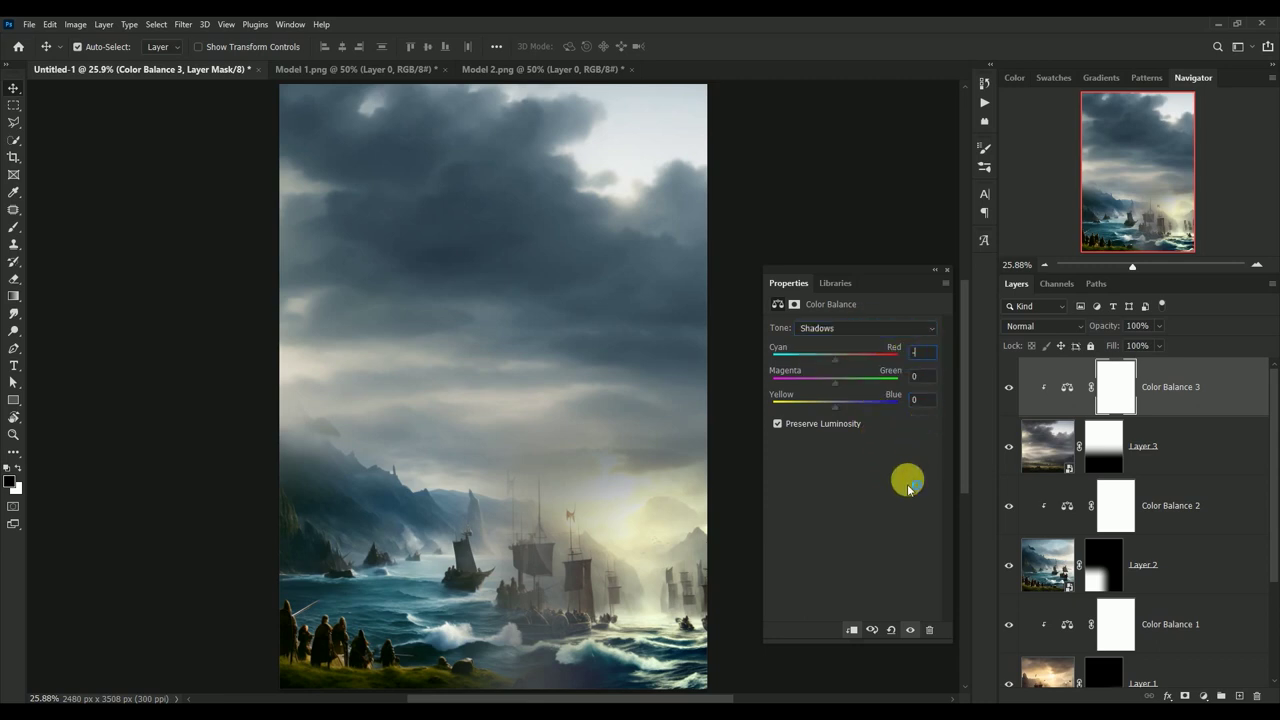
text(17)
text(-)
key(Tab)
text(-8)
Set the Color Balance highlights to -17, +10, +5 and toggle the layer to compare
click(878, 329)
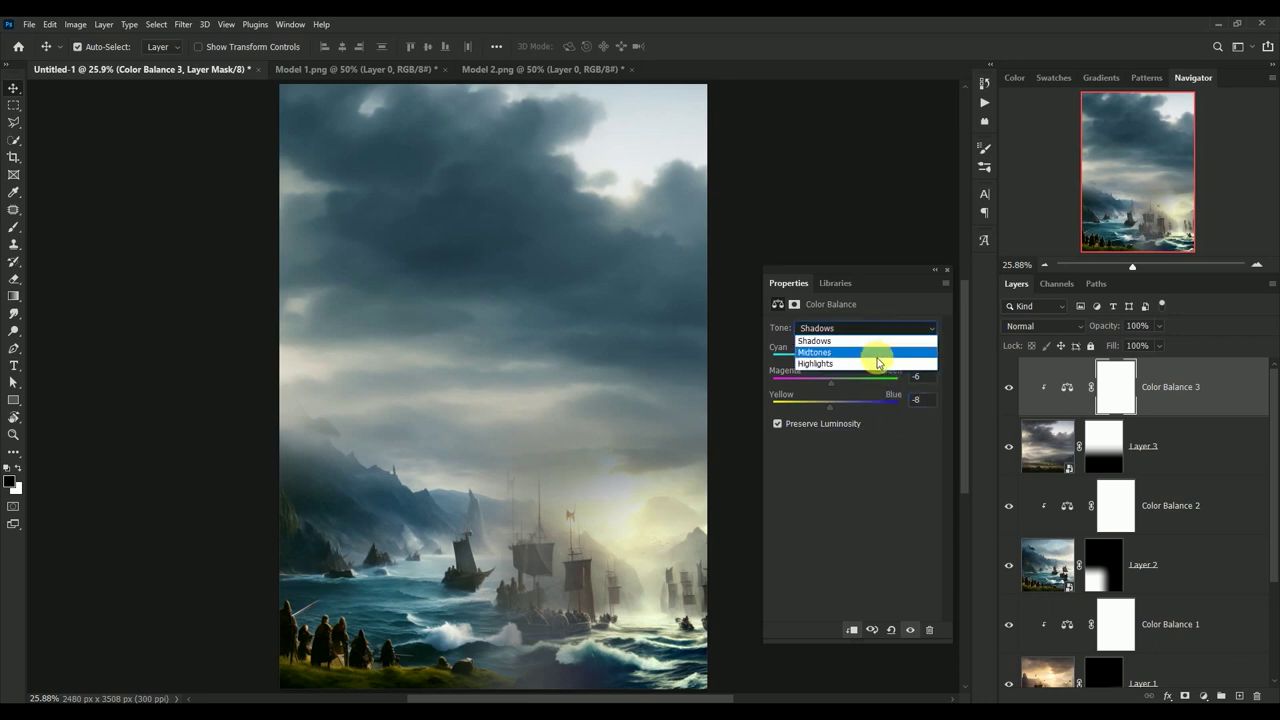
click(880, 364)
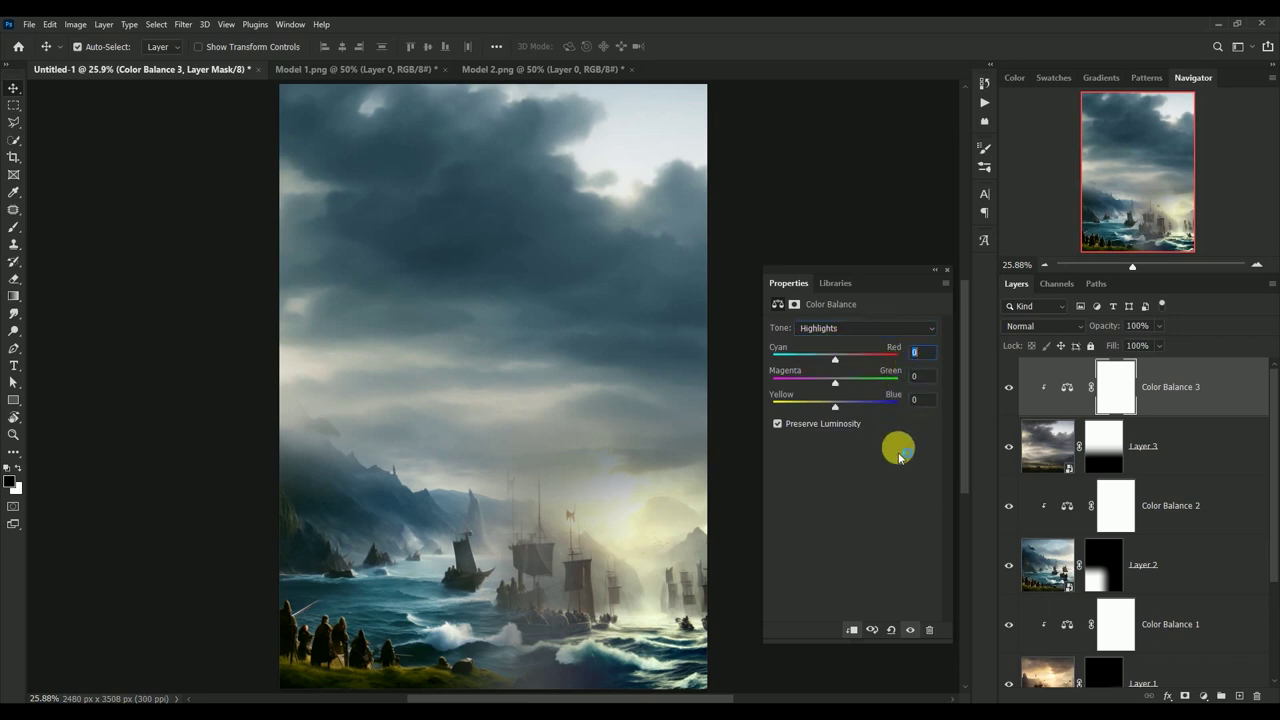
text(-17)
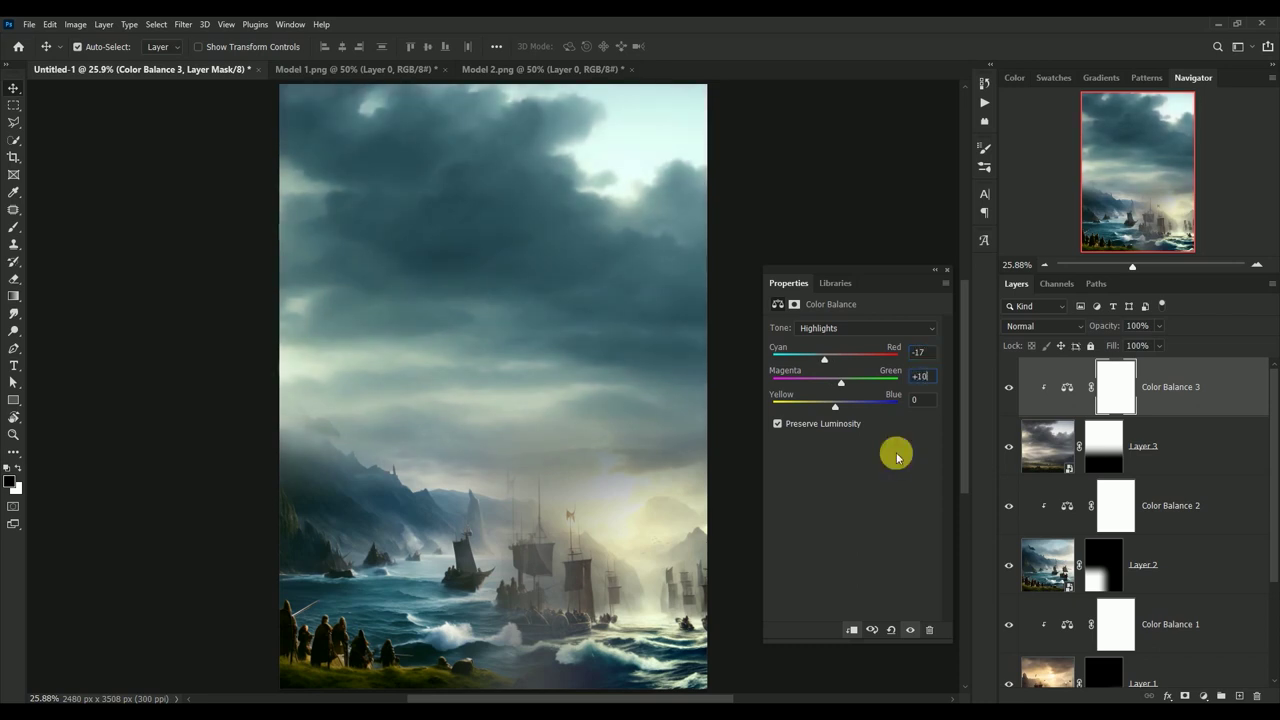
text(+5)
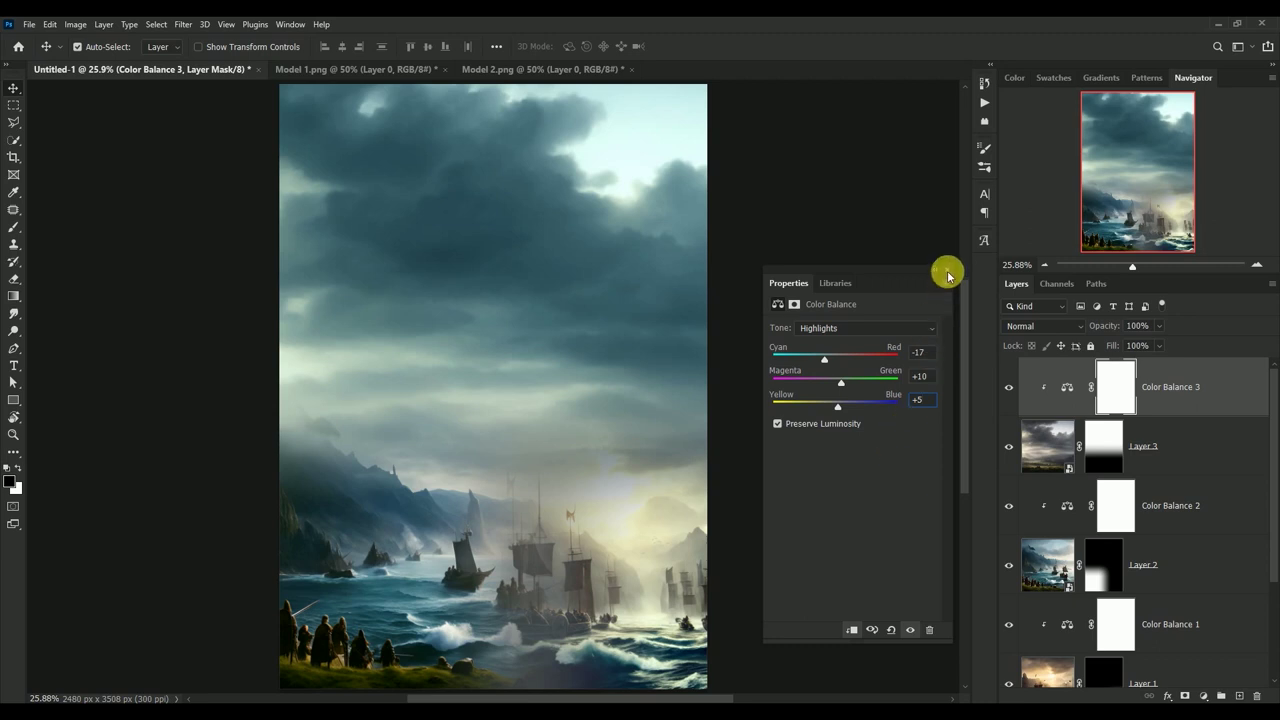
click(948, 272)
click(1008, 387)
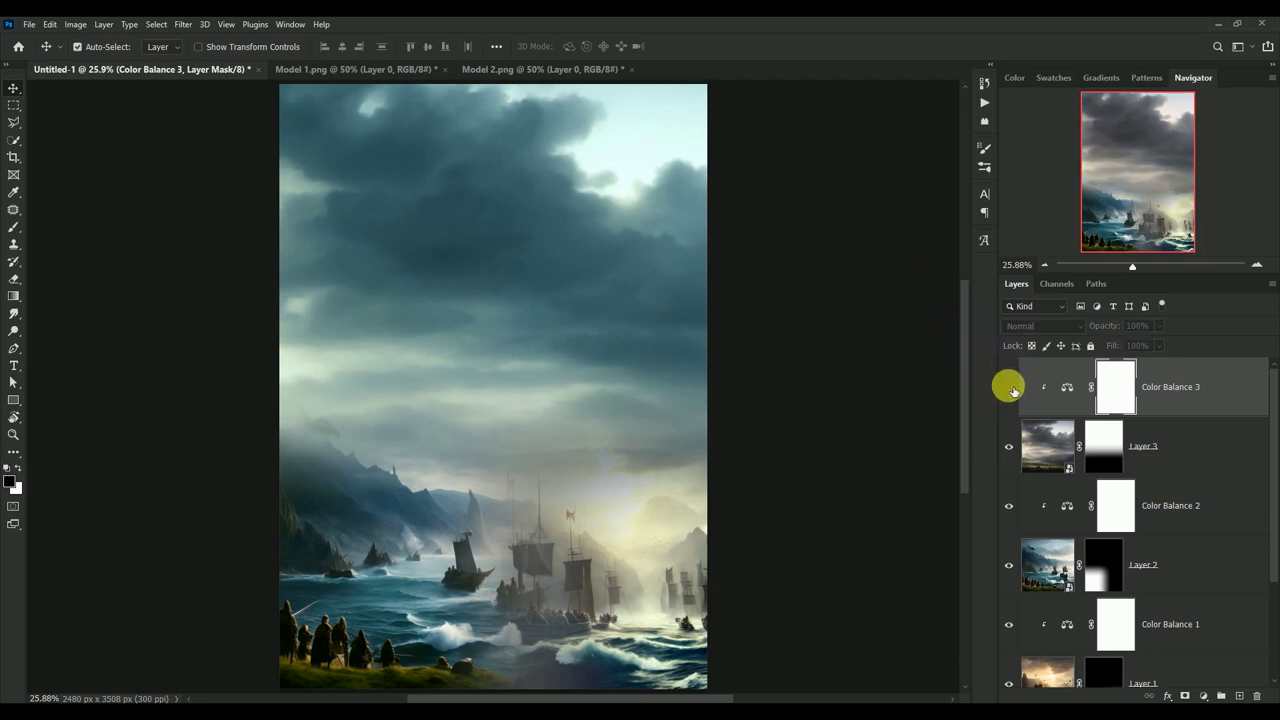
click(1009, 387)
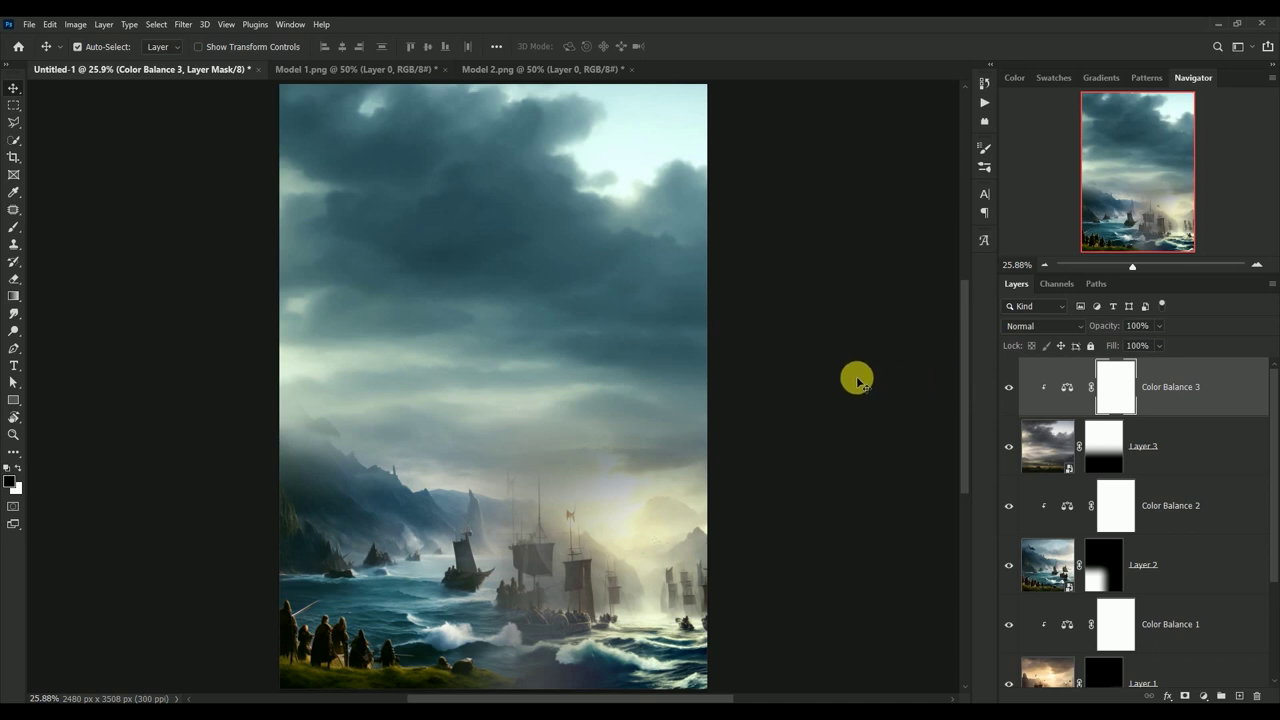
click(1203, 696)
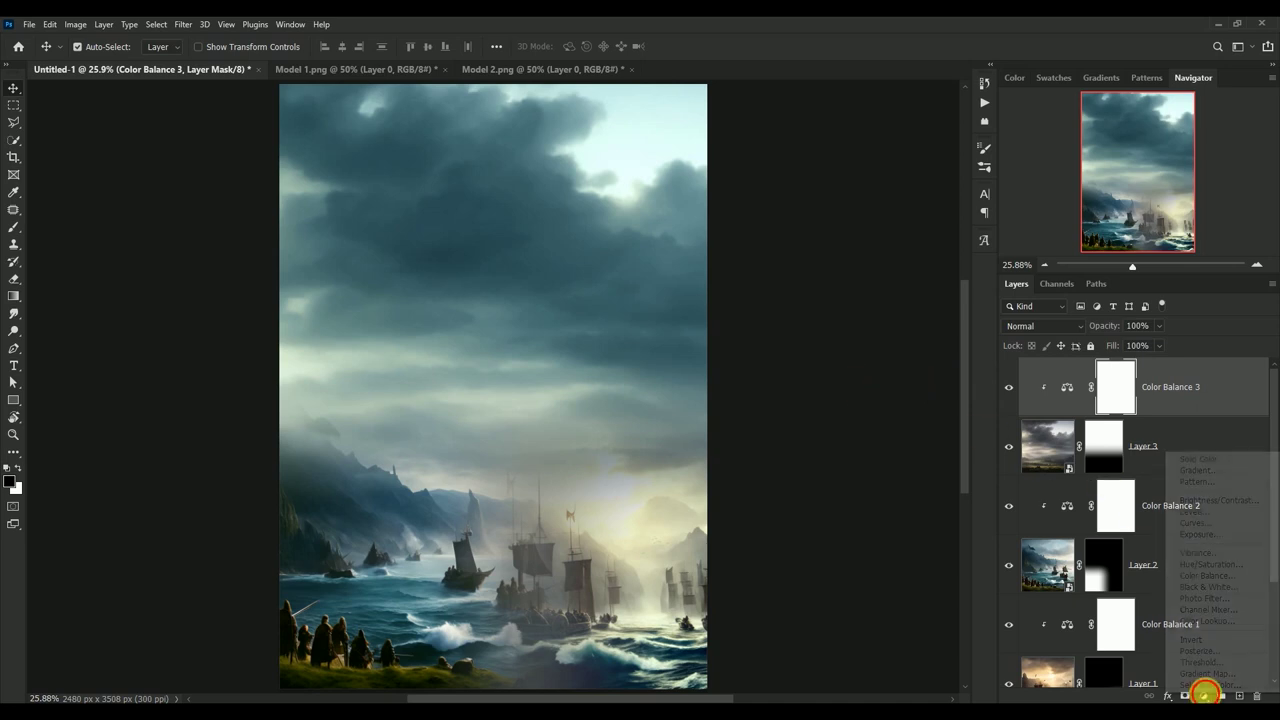
Add a Curves adjustment mapping input 200 to output 184, then toggle it to compare
click(1195, 523)
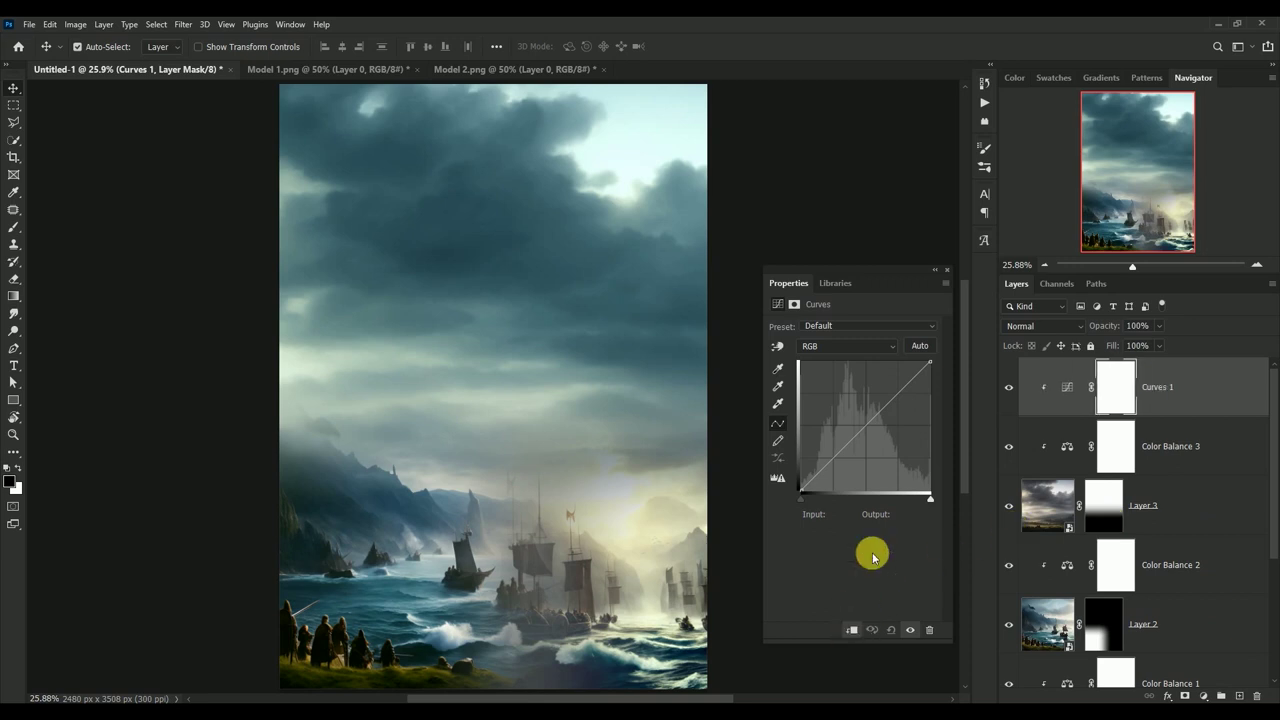
drag(869, 423, 903, 402)
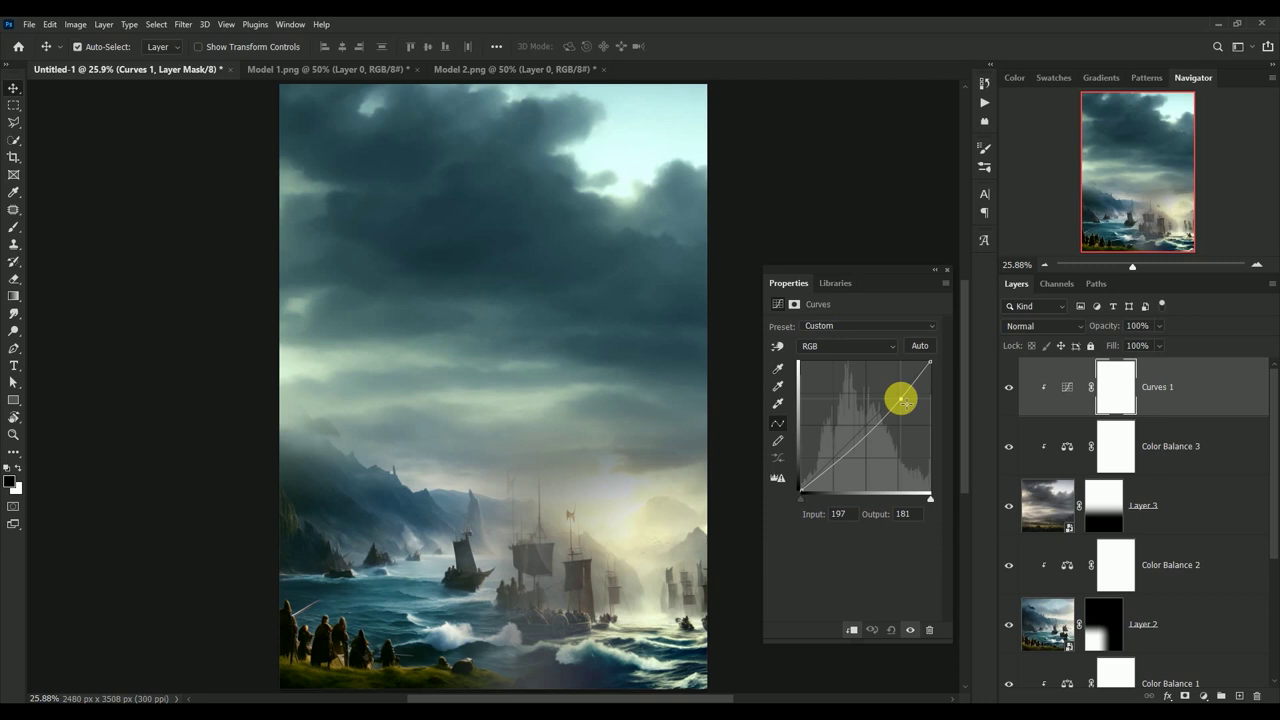
drag(901, 401, 902, 399)
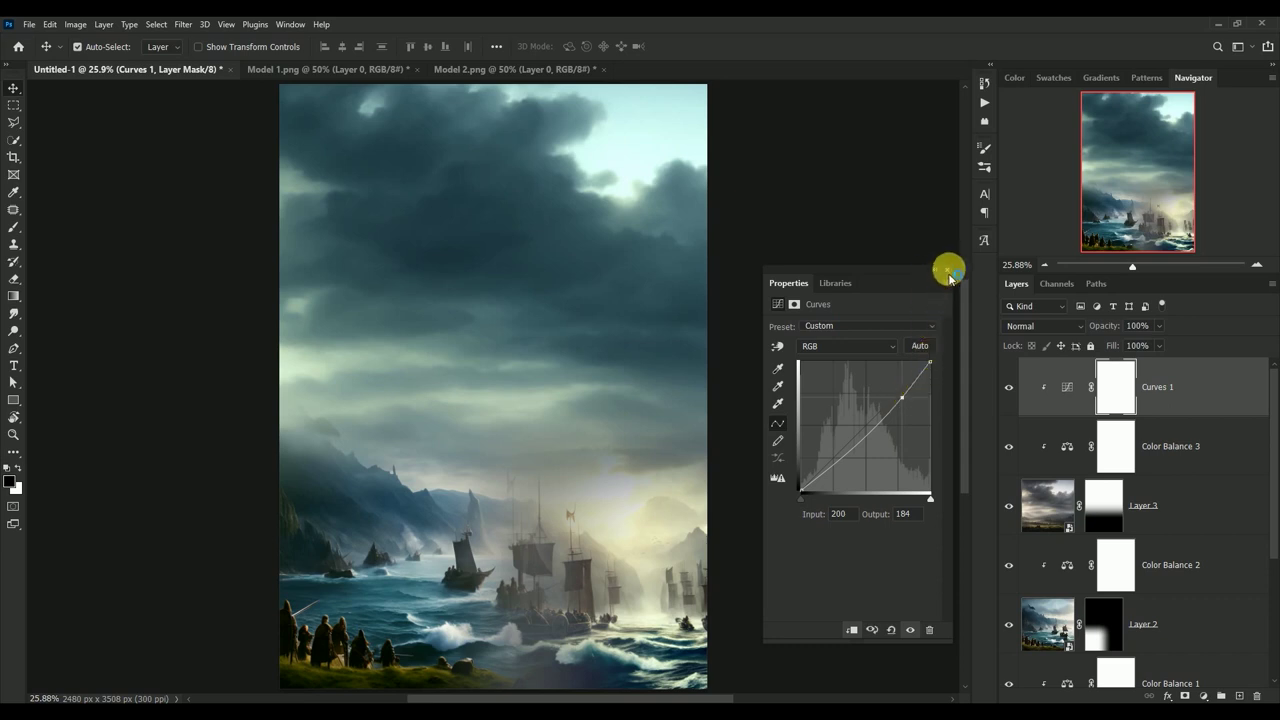
click(948, 272)
click(1009, 387)
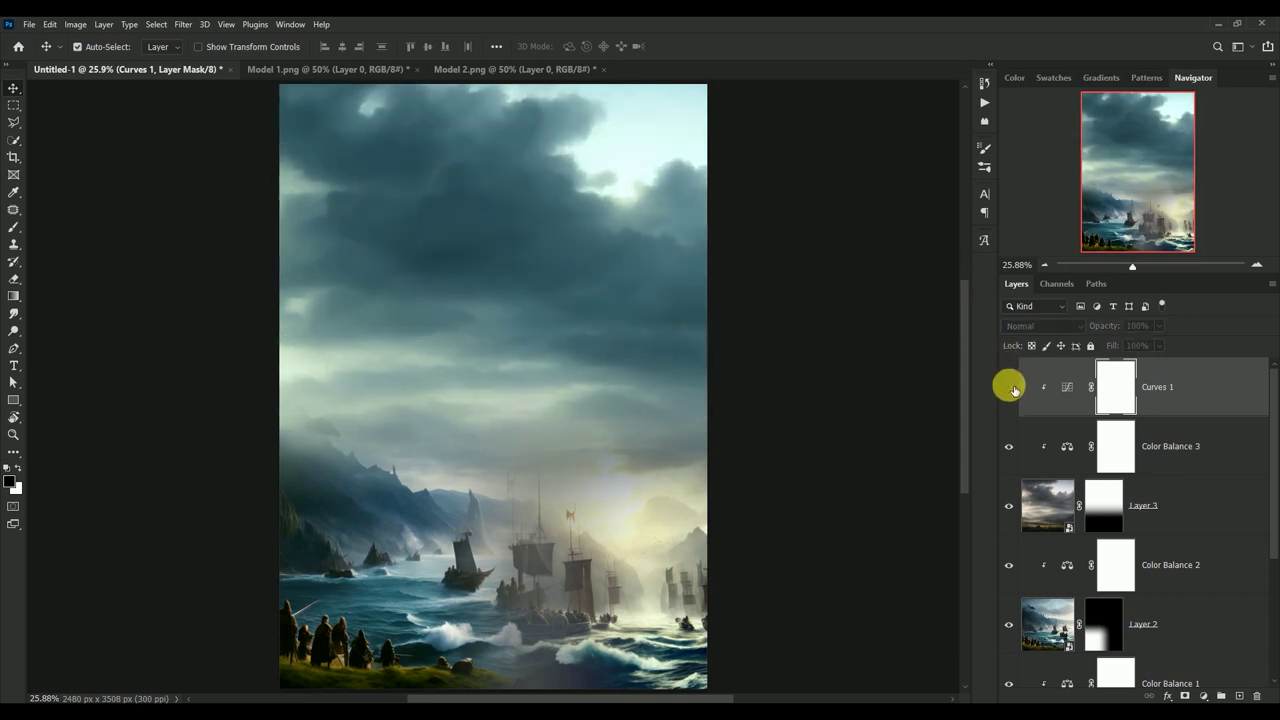
click(1010, 388)
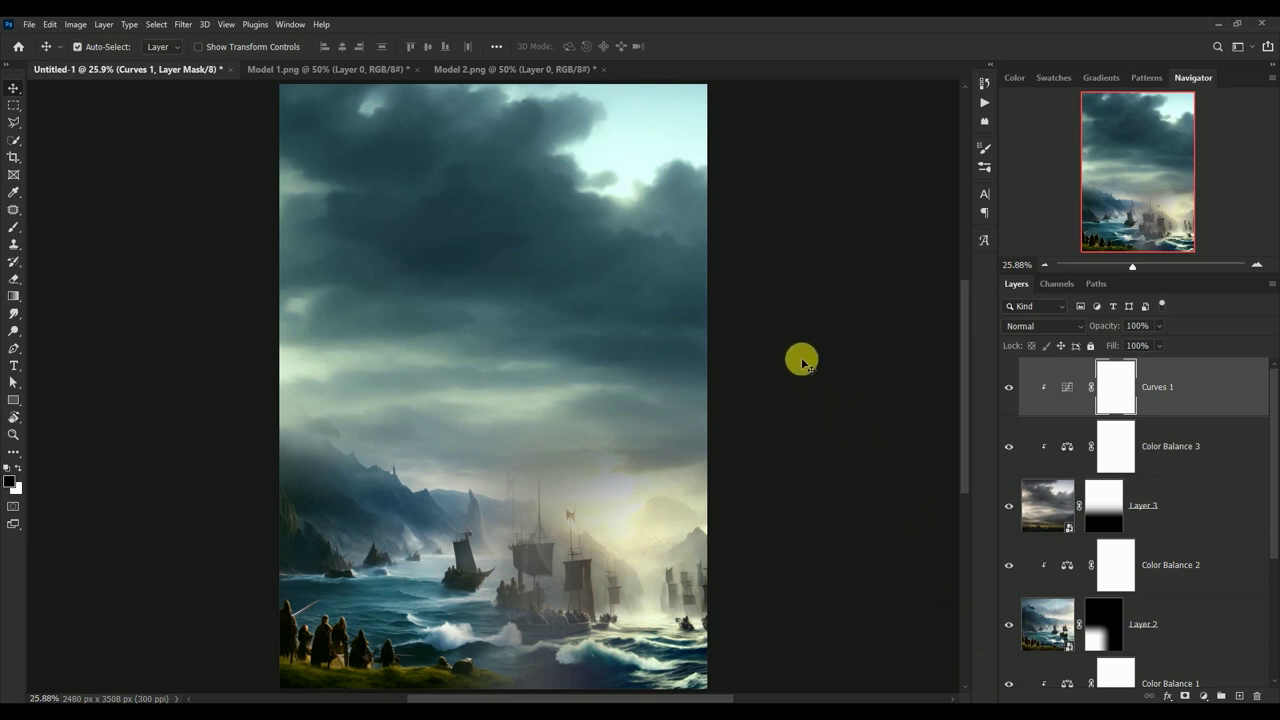
Add an empty Layer 4 on top and set the foreground colour to orange #ff9c00
click(1241, 696)
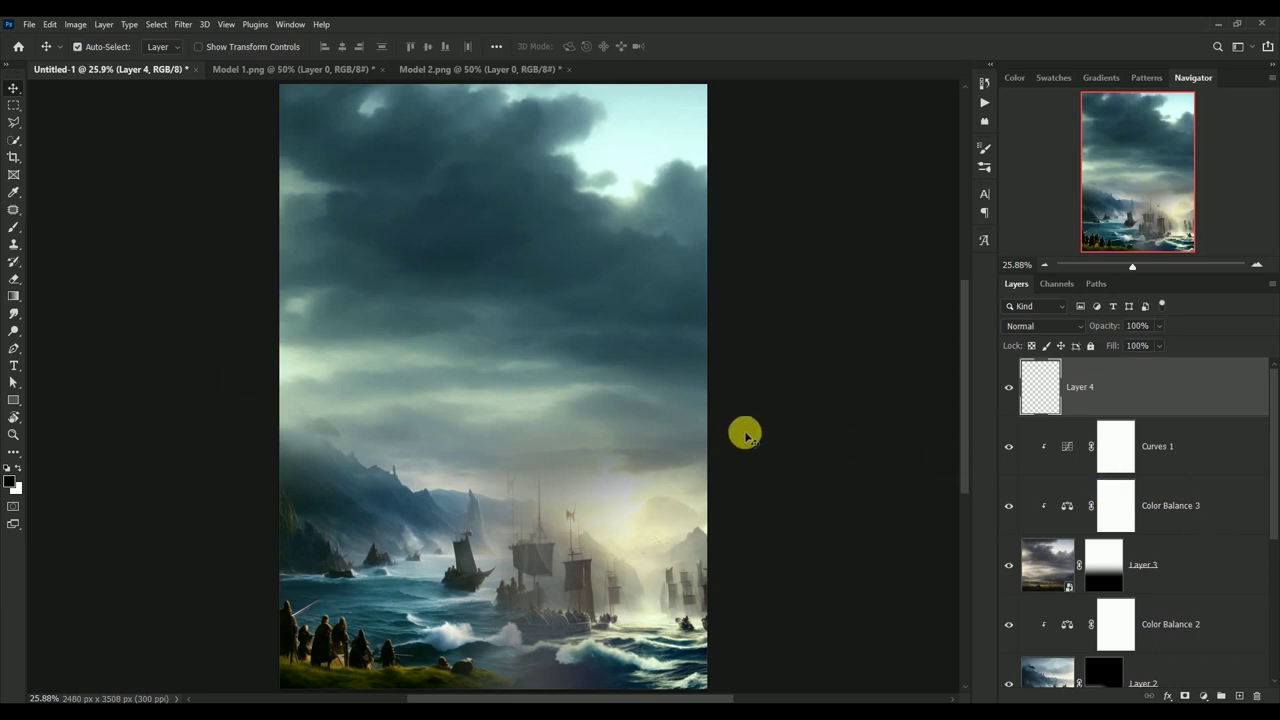
click(10, 479)
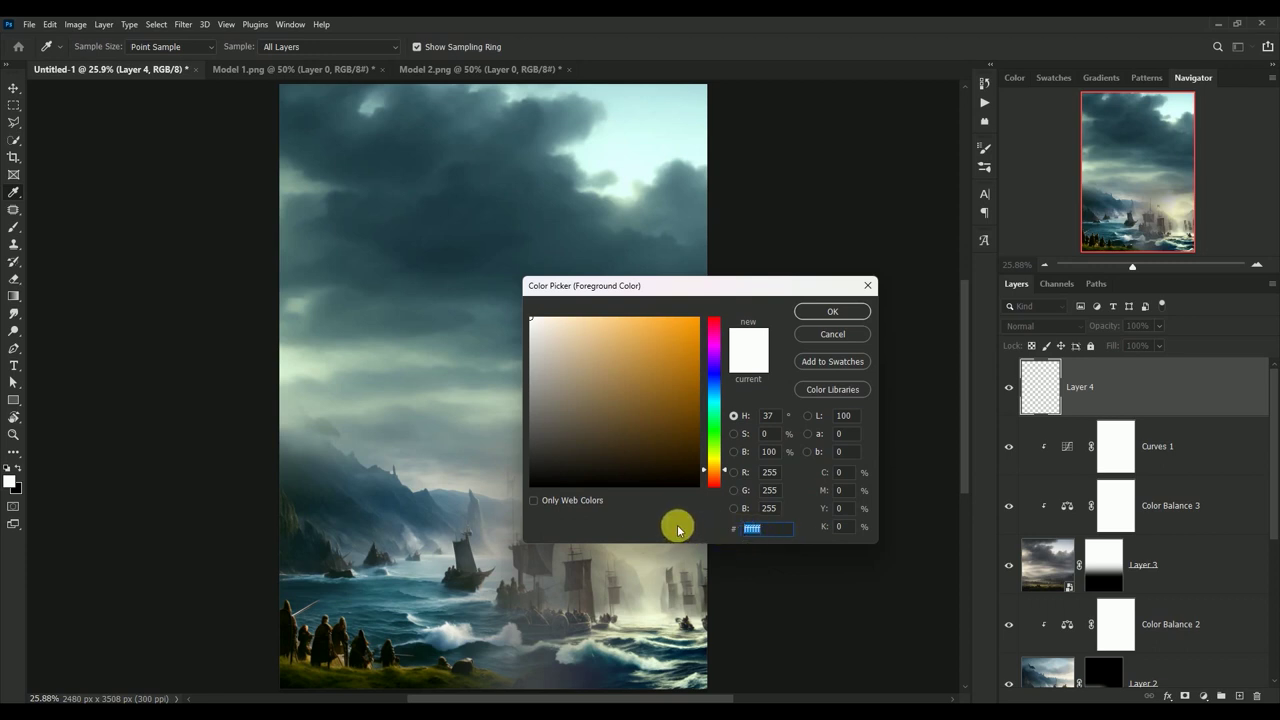
text(ff9)
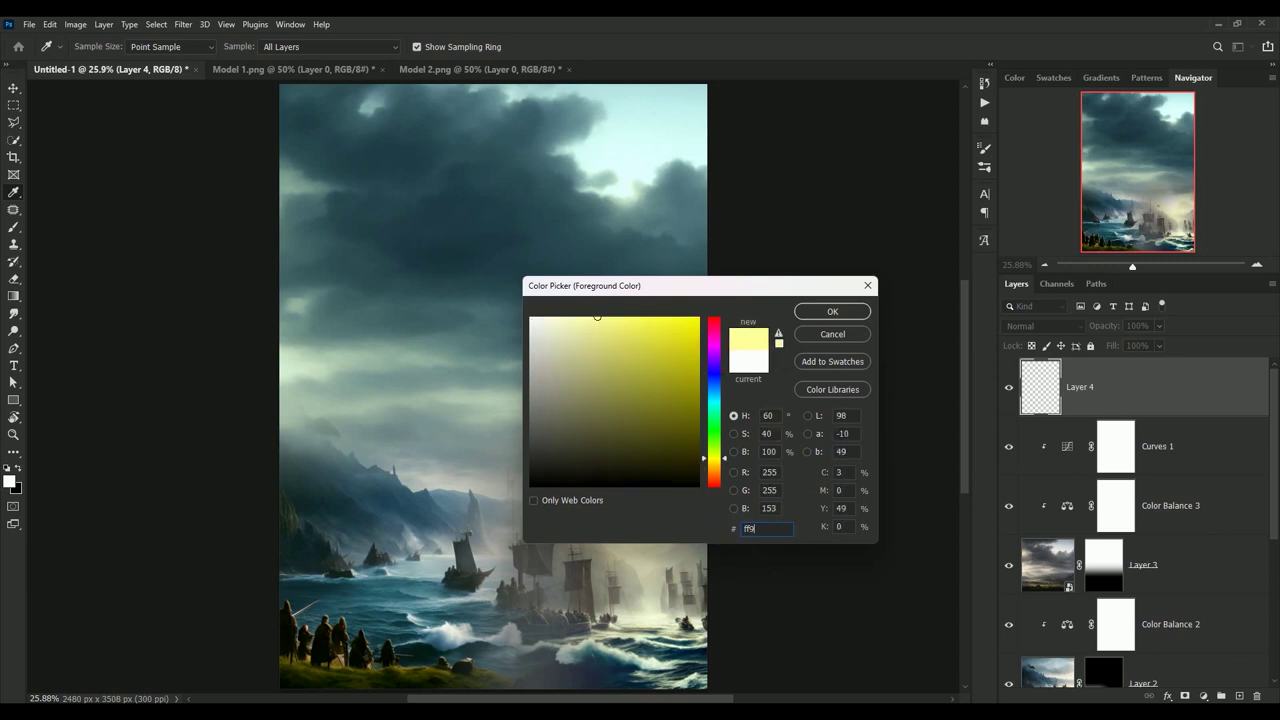
text(c)
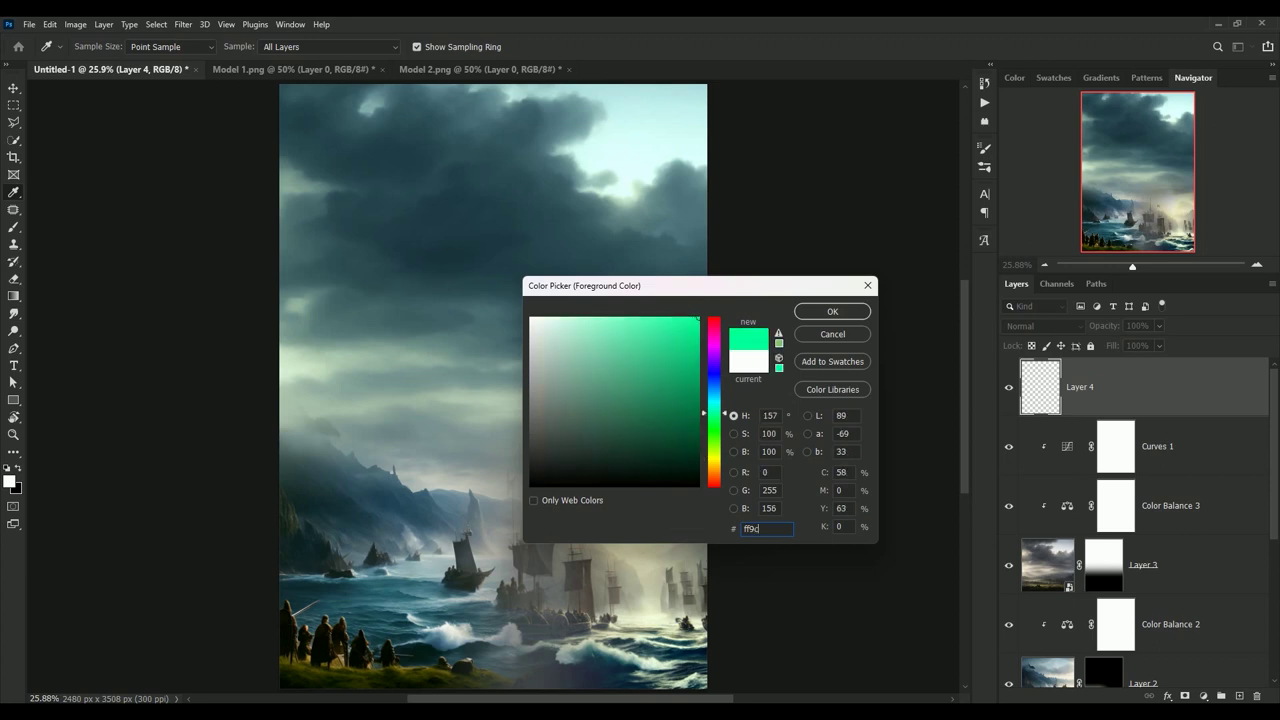
text(00)
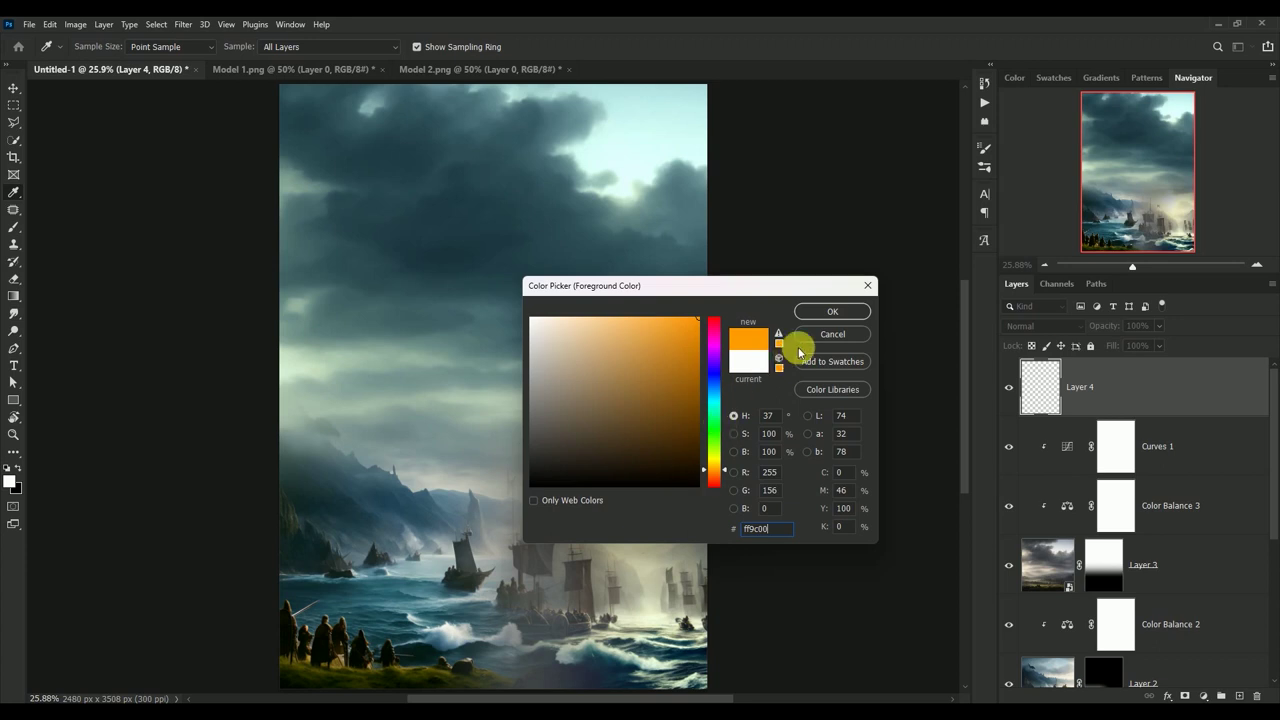
click(820, 312)
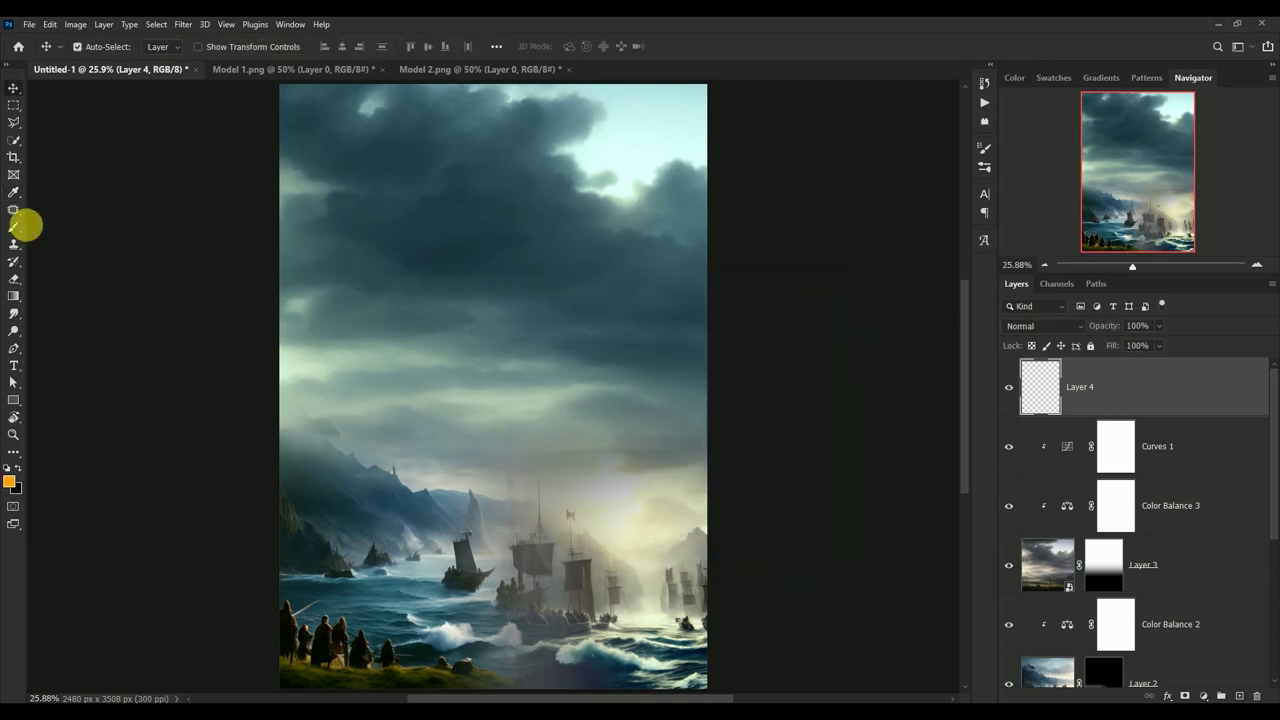
click(14, 227)
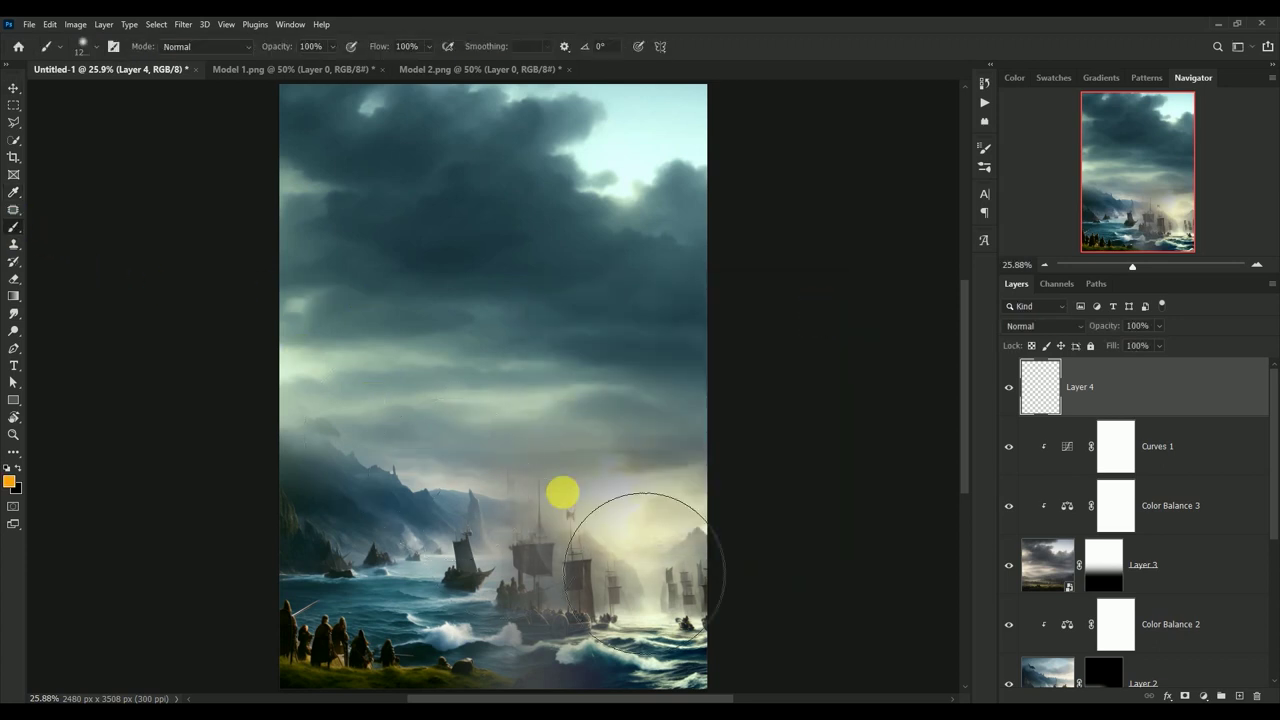
Paint a soft orange glow above the ships and blend it as Soft Light at 65% opacity
key(bracketright)
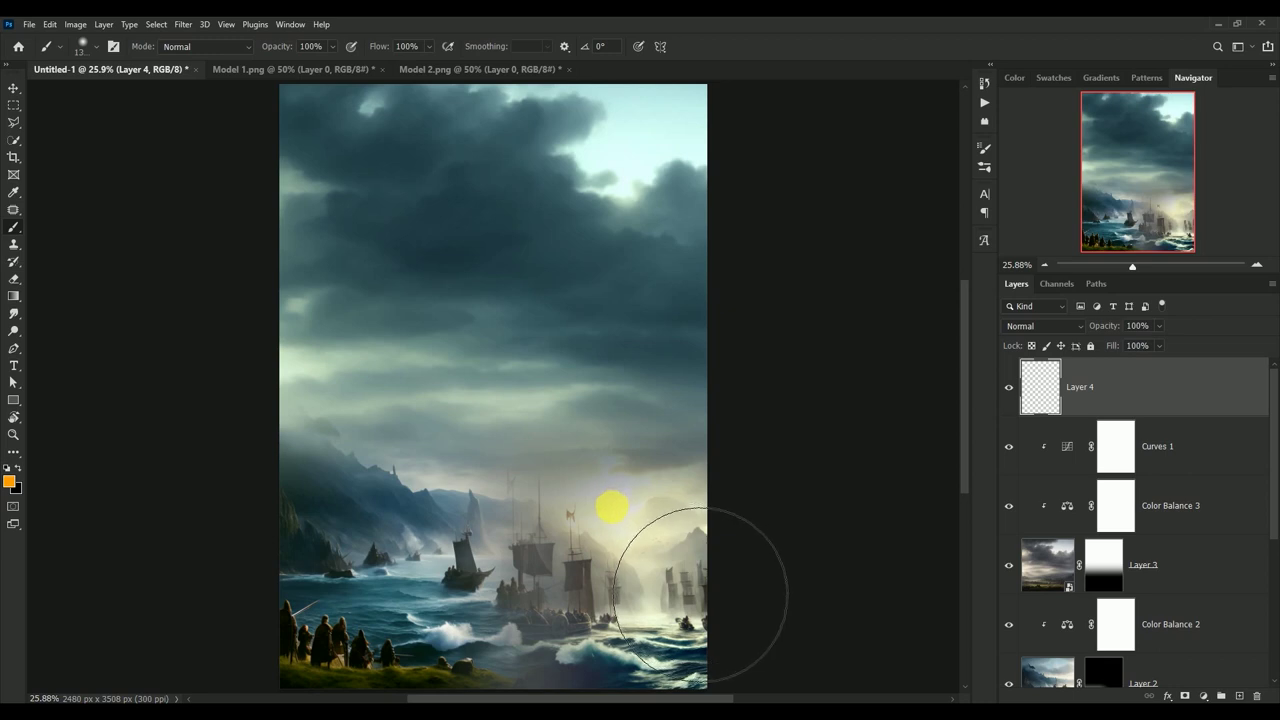
click(612, 507)
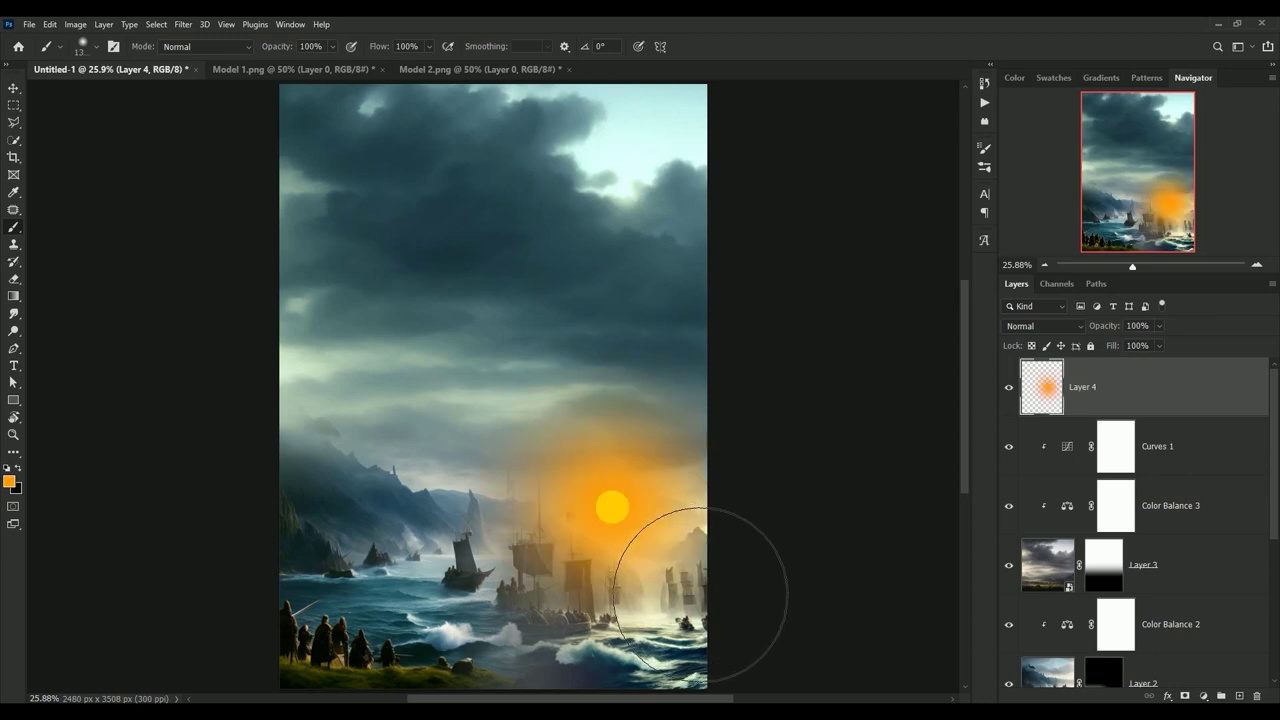
click(1040, 326)
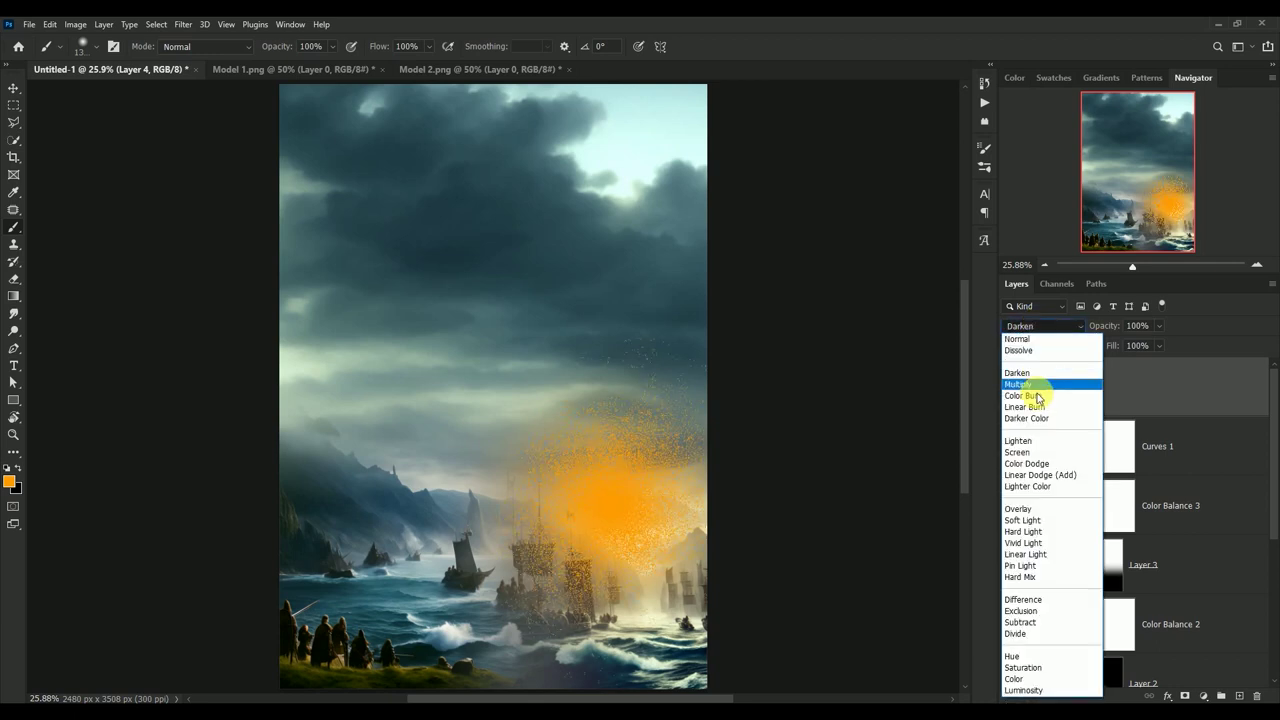
click(1048, 520)
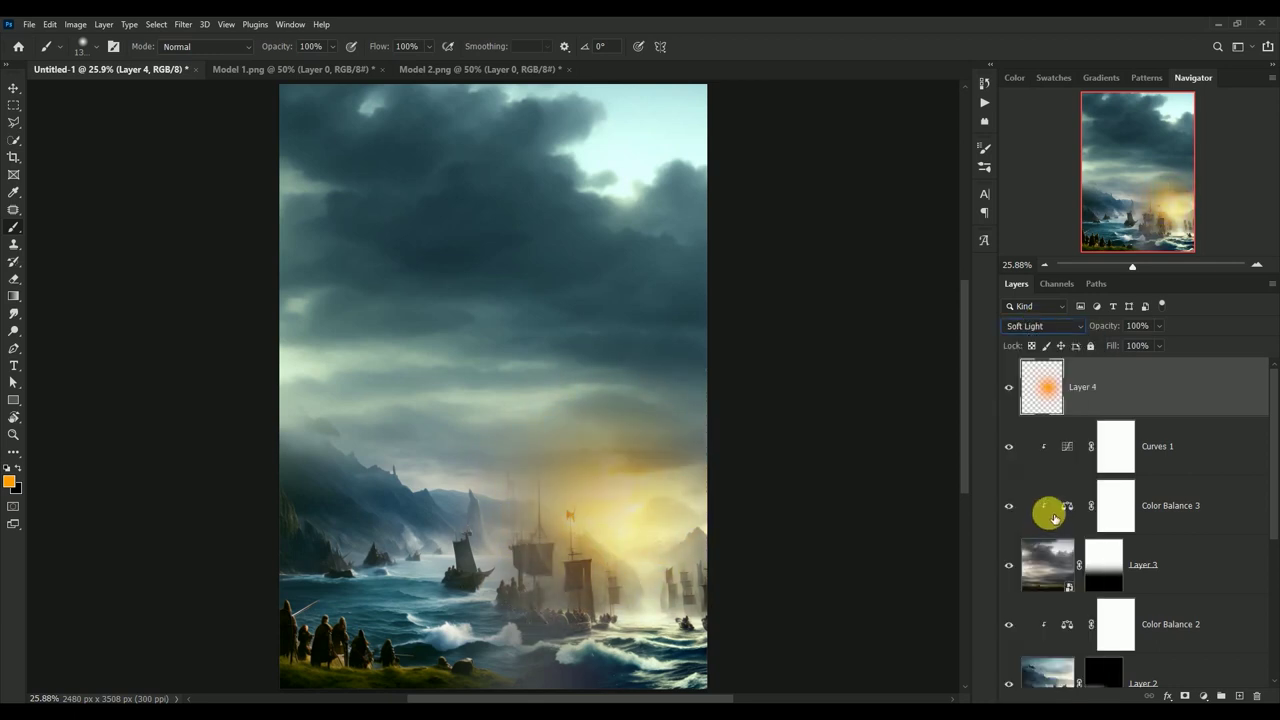
click(1148, 327)
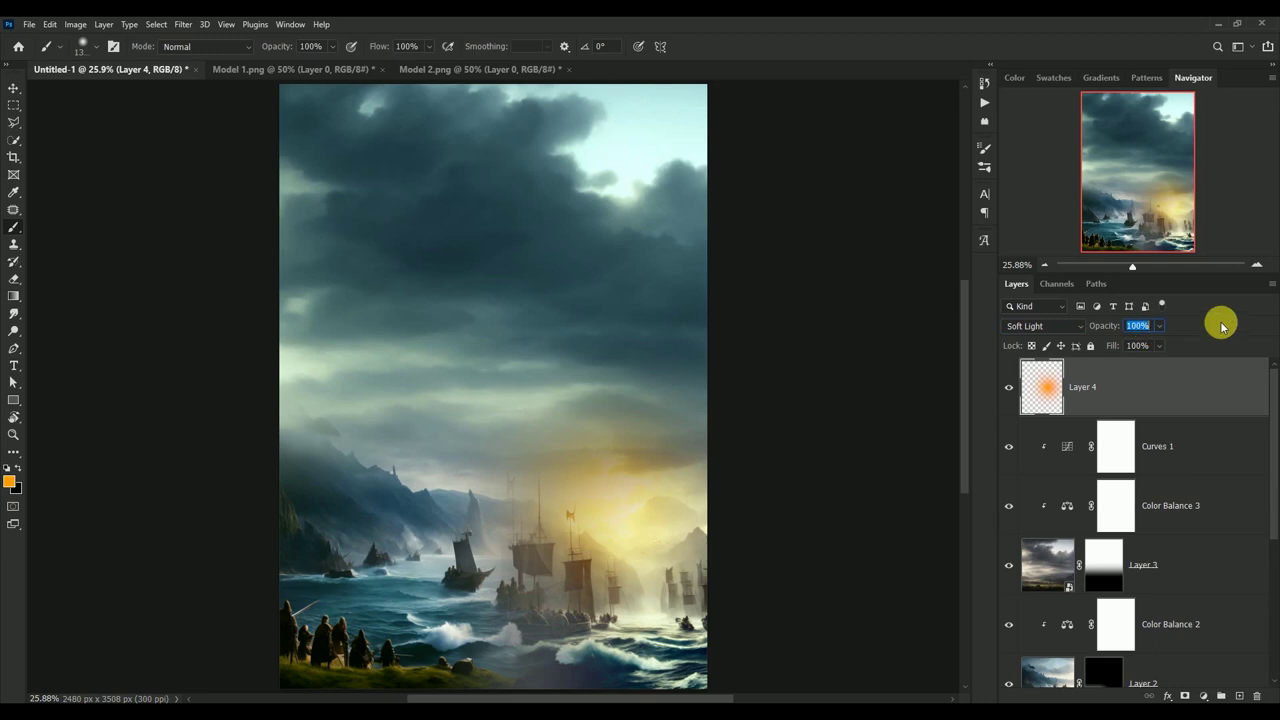
text(0)
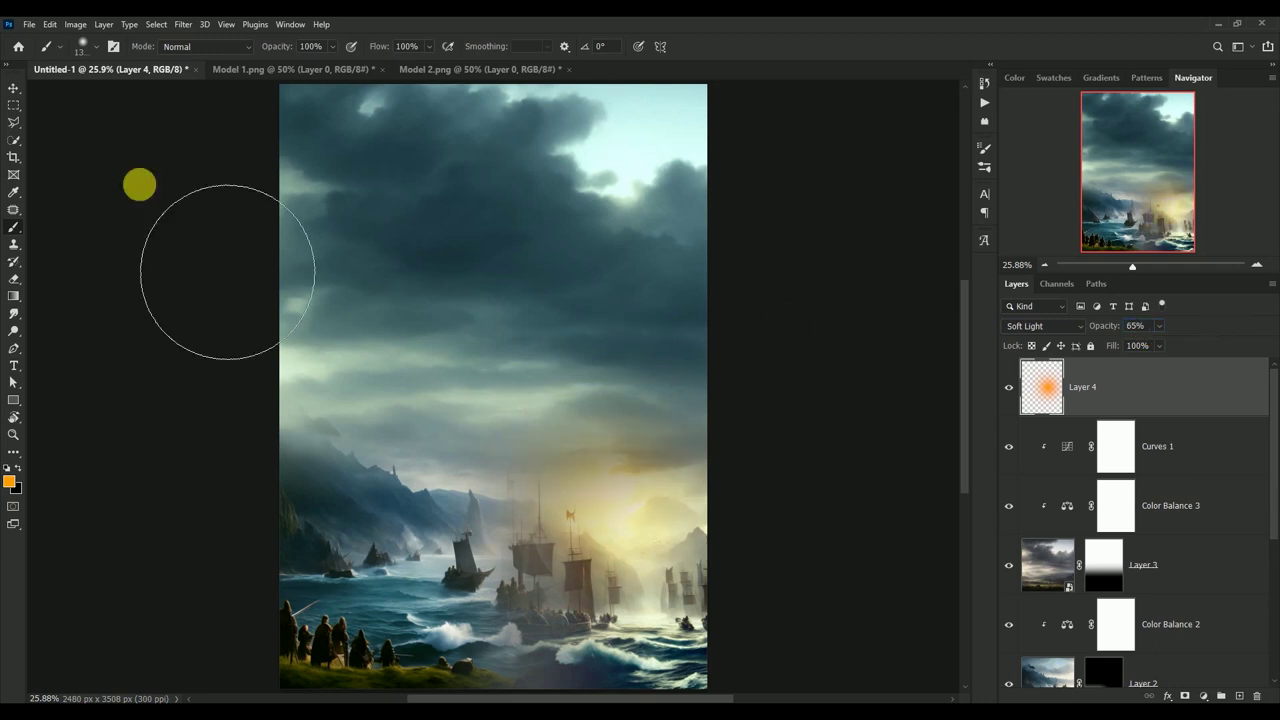
Scale the glow to about 121% over the horizon and toggle it to compare
click(13, 88)
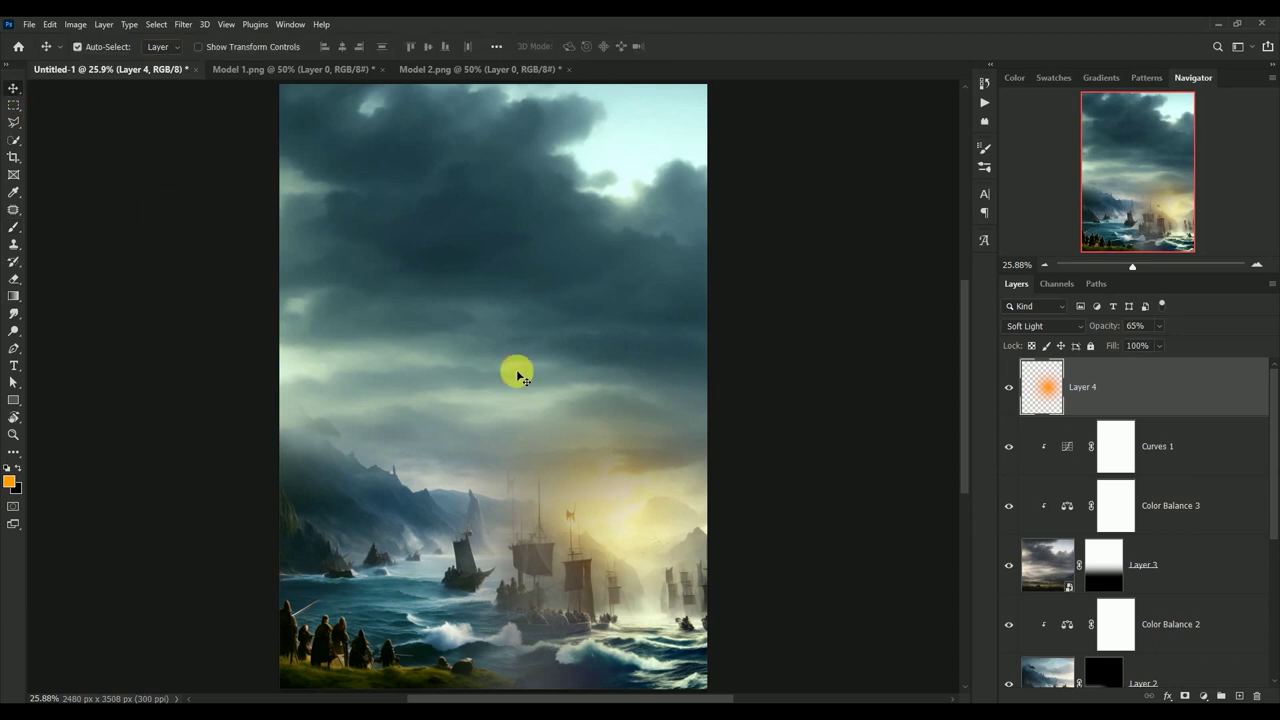
key(ctrl+t)
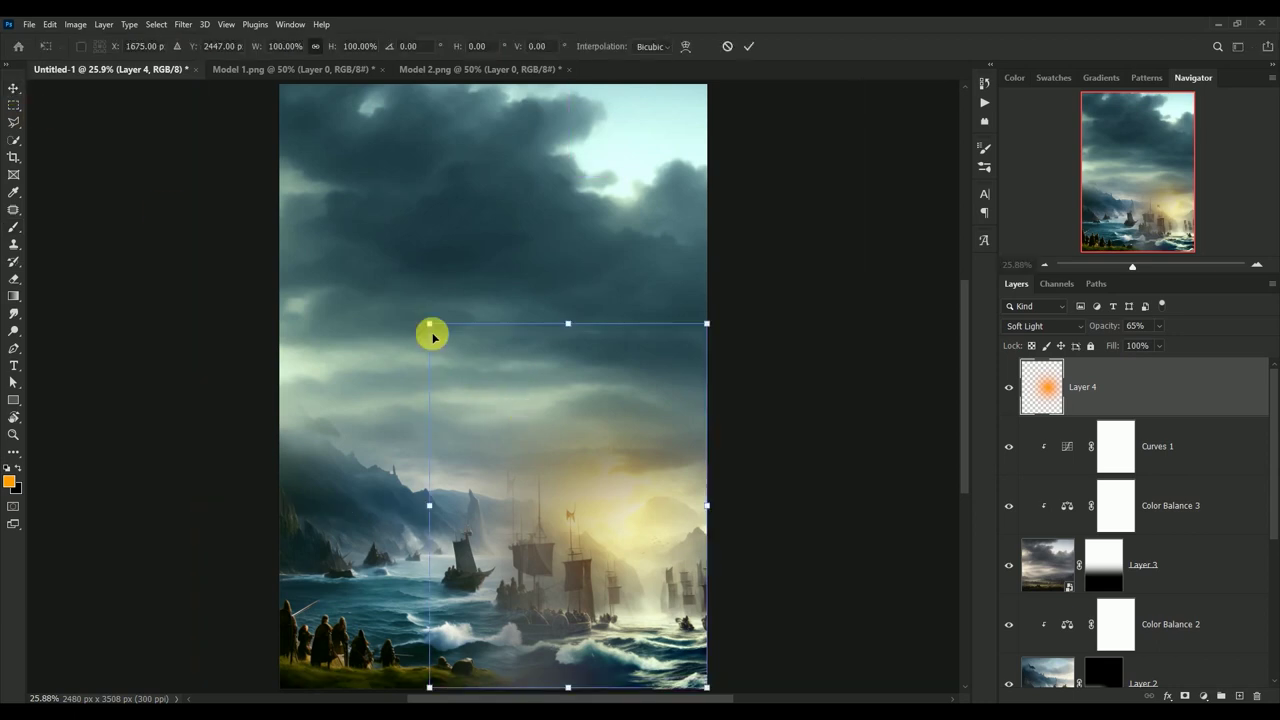
drag(428, 323, 371, 246)
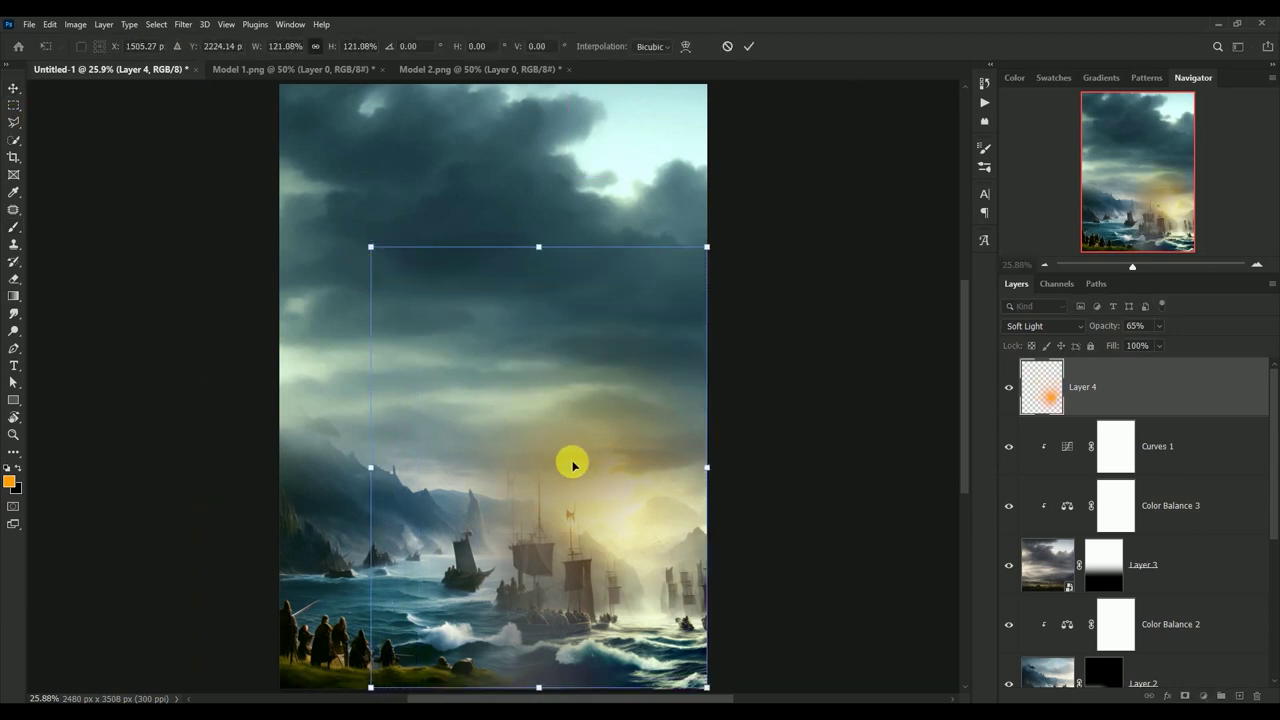
drag(615, 505, 635, 503)
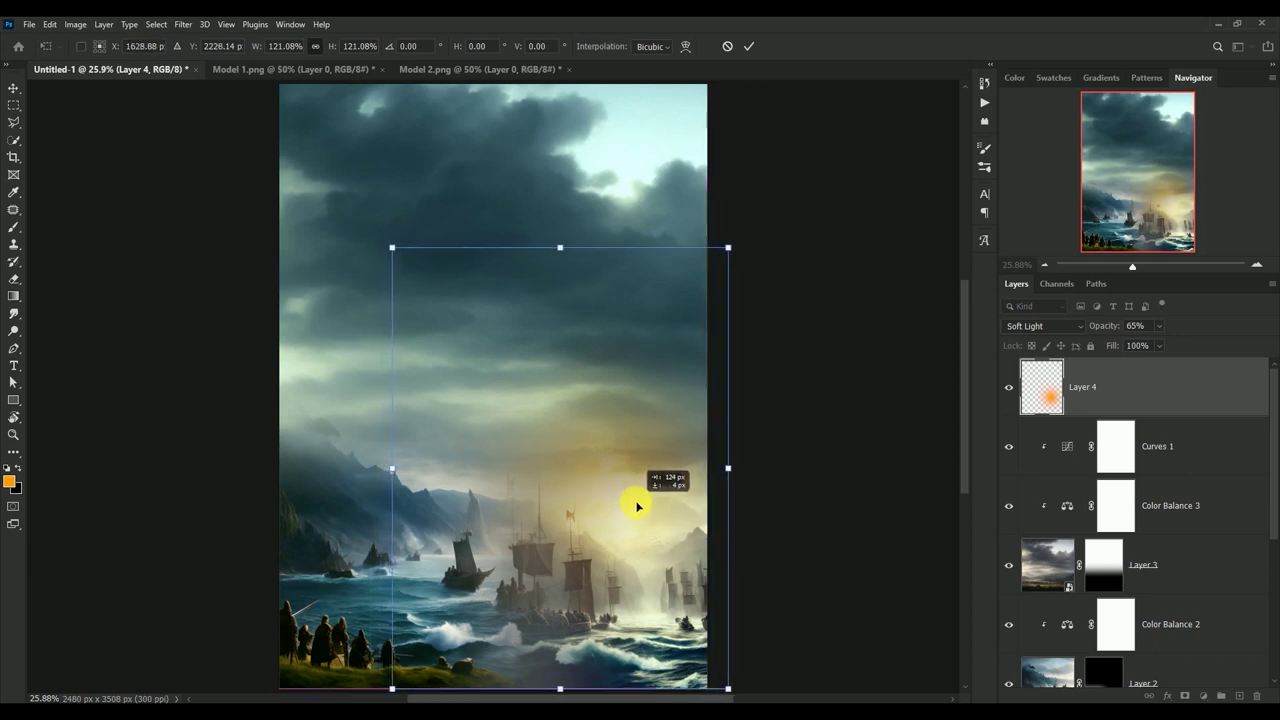
drag(635, 503, 630, 510)
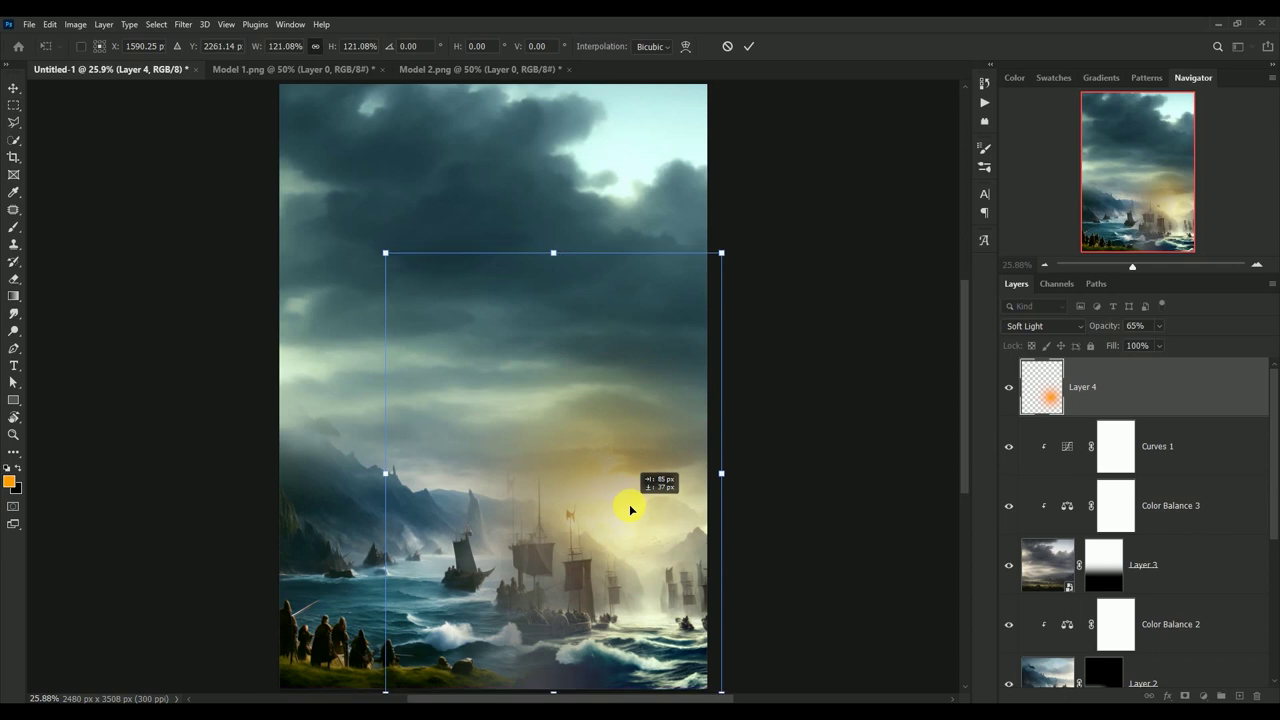
key(Return)
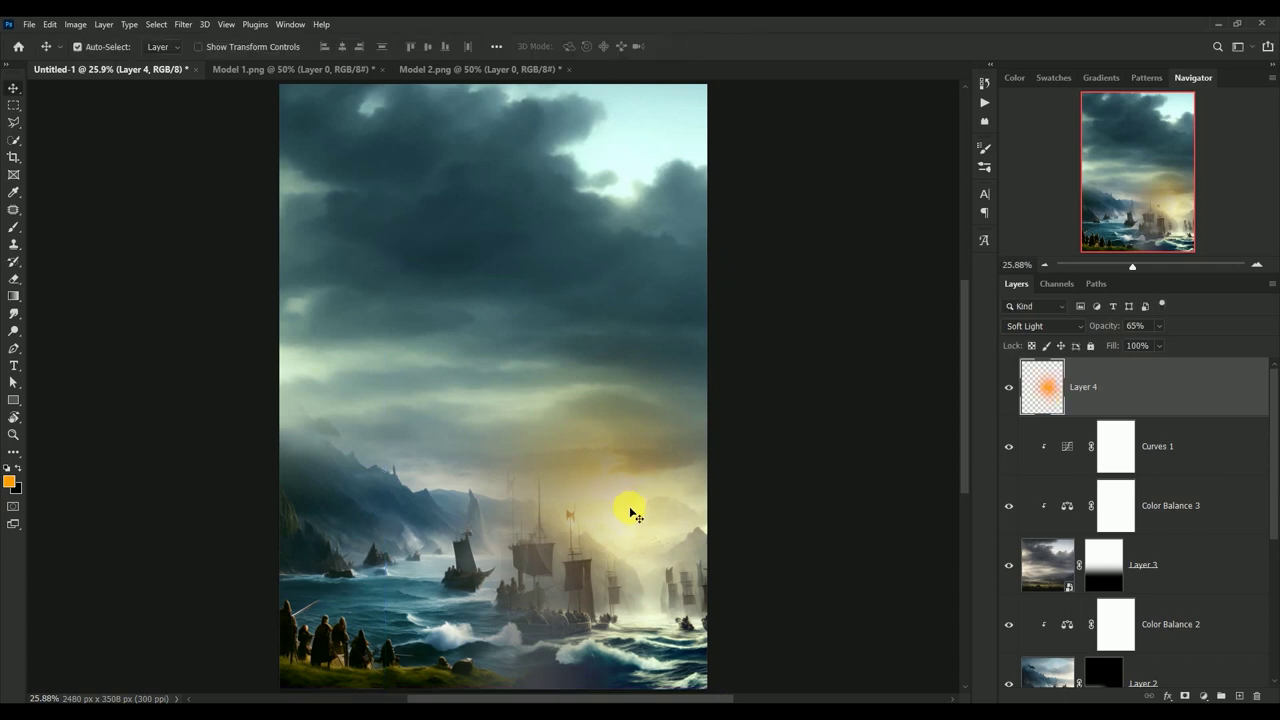
click(1009, 387)
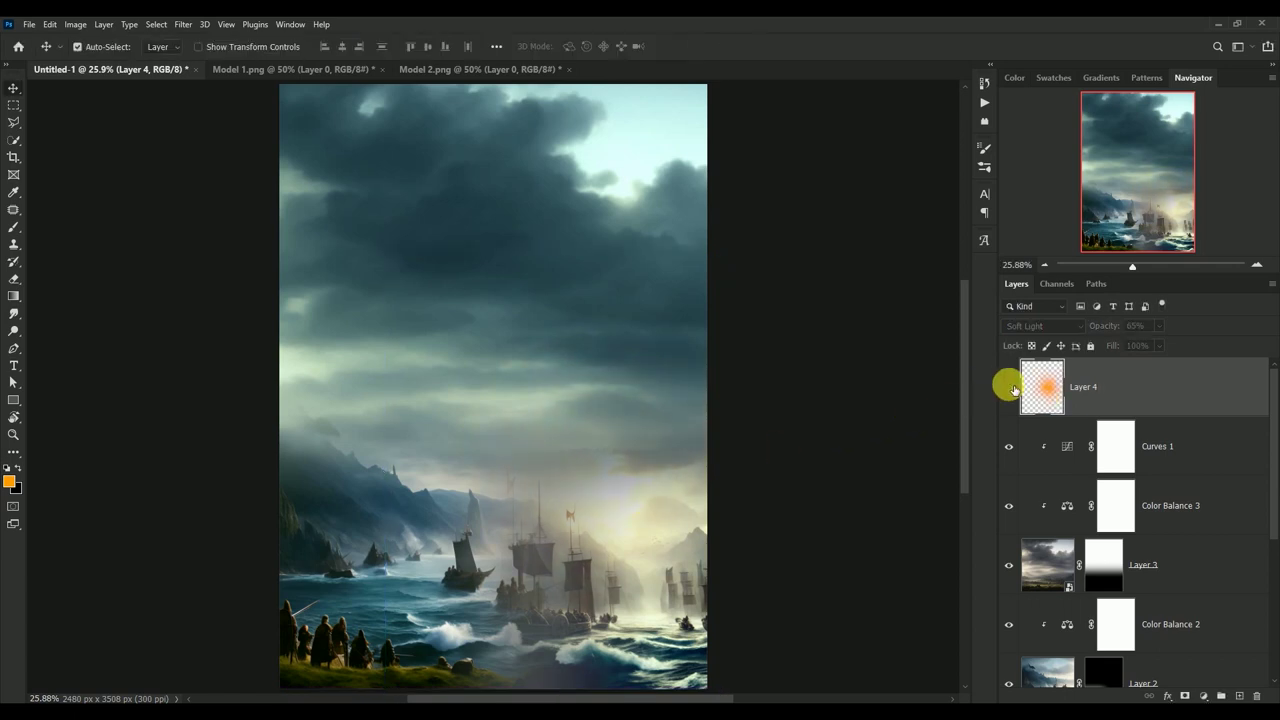
click(1009, 387)
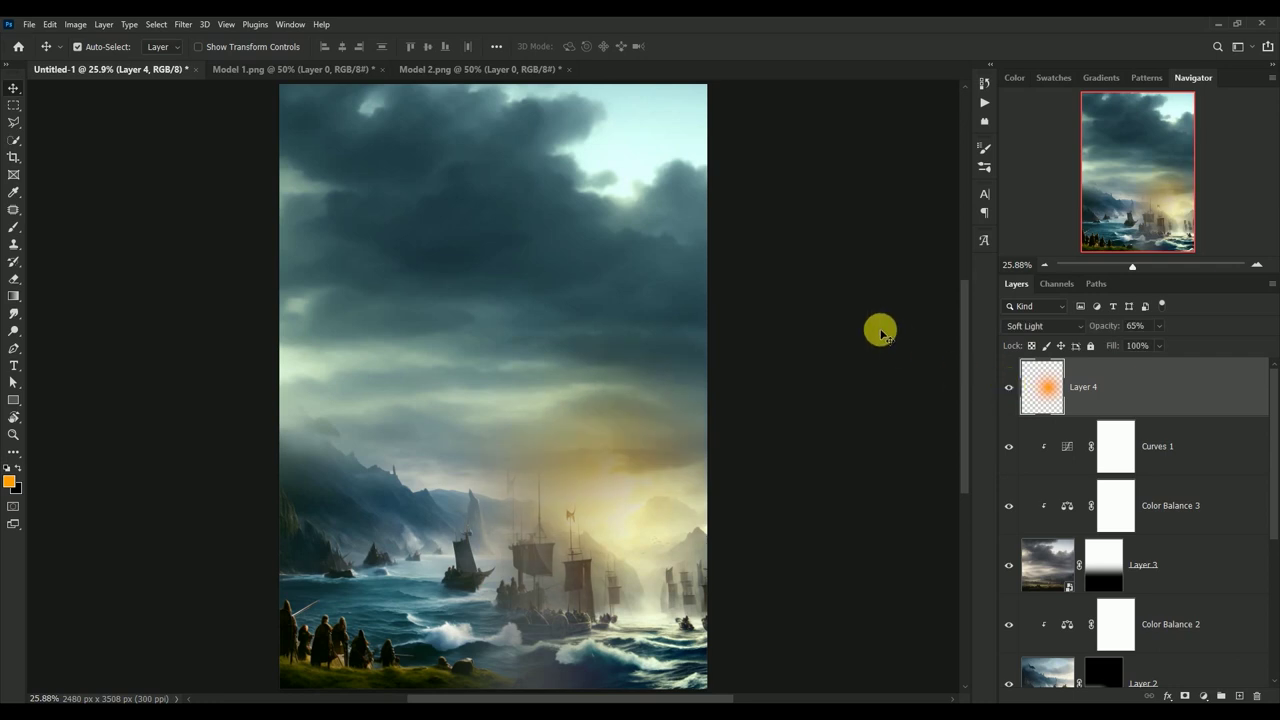
Drag the warrior from Model 1.png into Untitled-1 as a layer, then close Model 1.png without saving
click(285, 72)
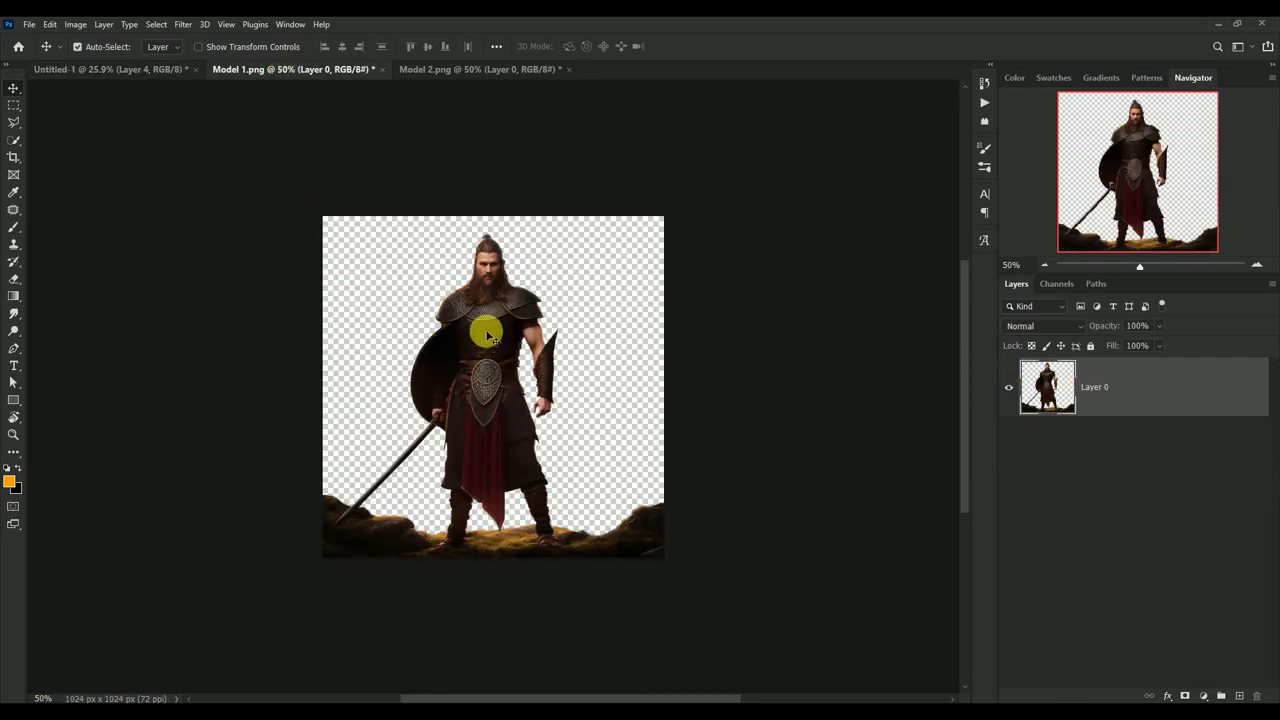
drag(487, 336, 137, 103)
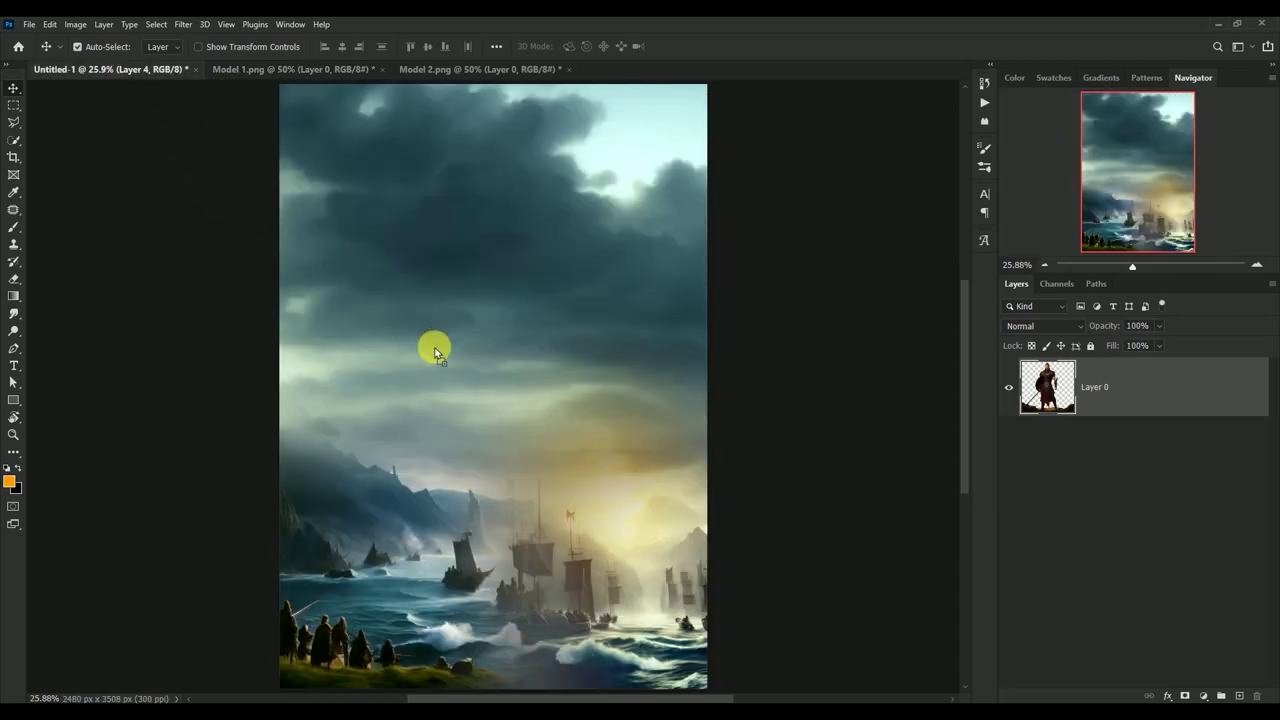
drag(137, 103, 437, 352)
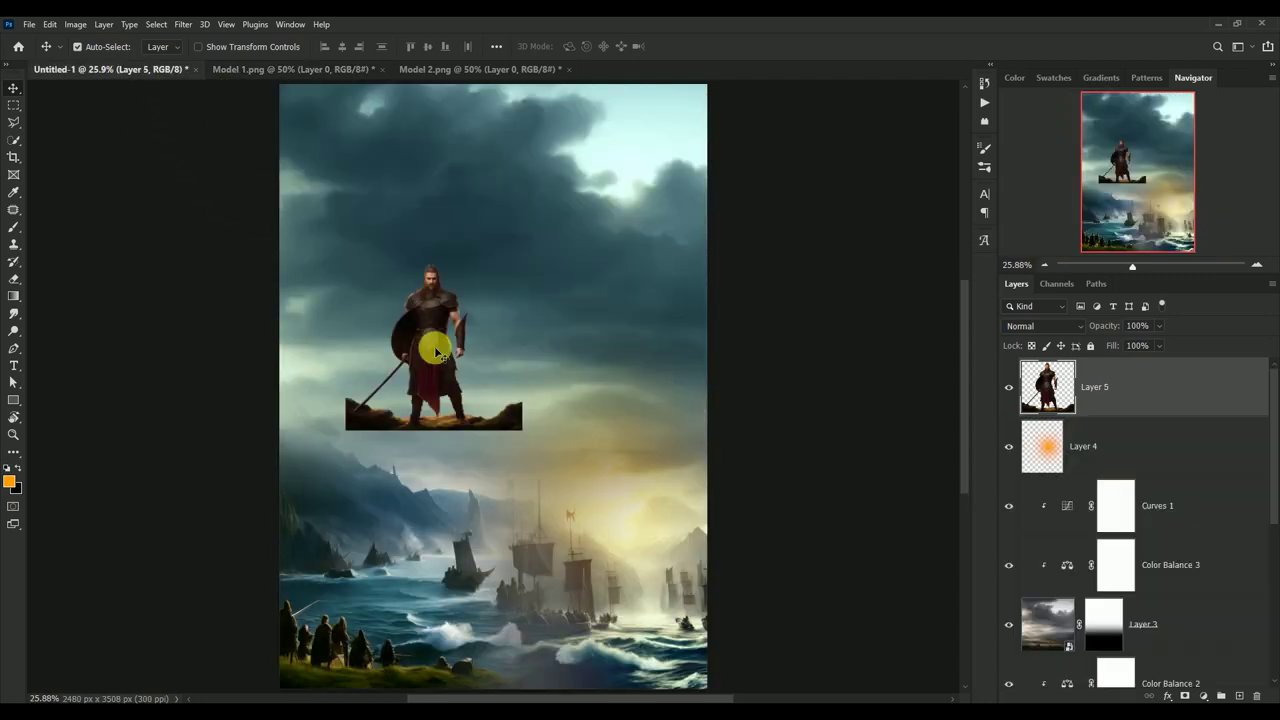
click(262, 70)
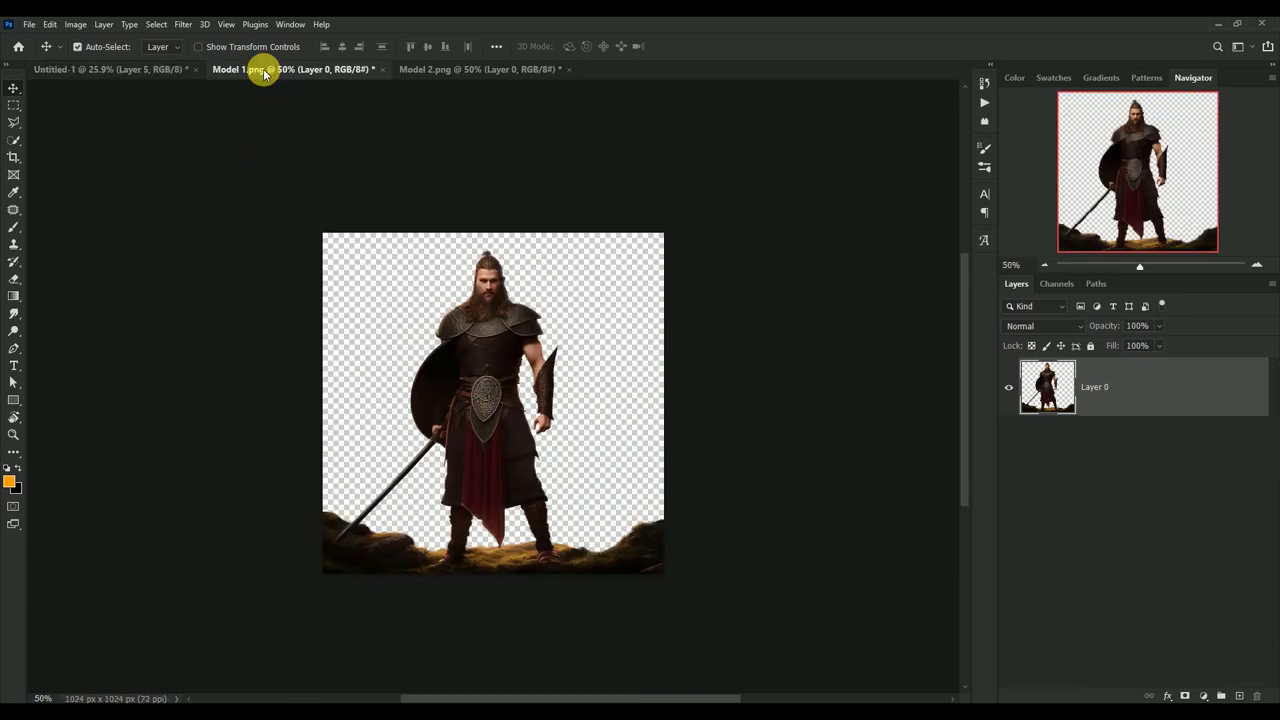
click(374, 69)
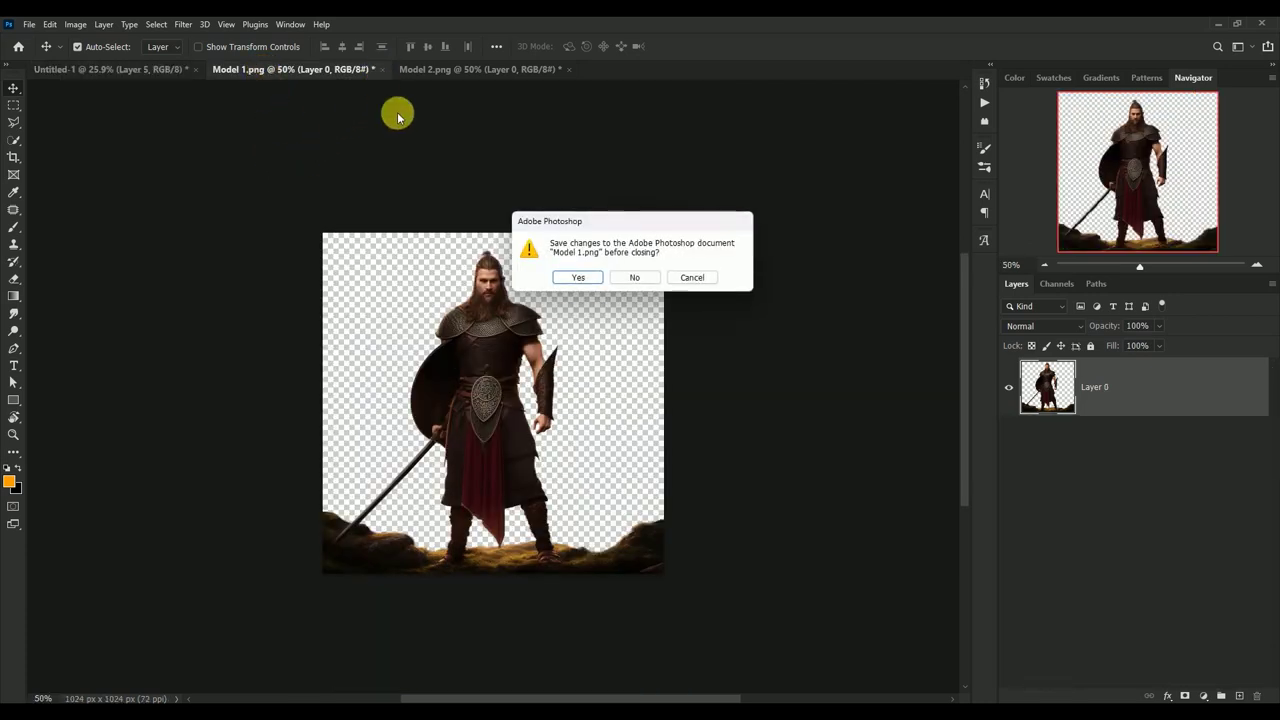
click(645, 282)
Convert Layer 5 to a smart object and scale the warrior to about 206%, placed lower left
right_click(1150, 395)
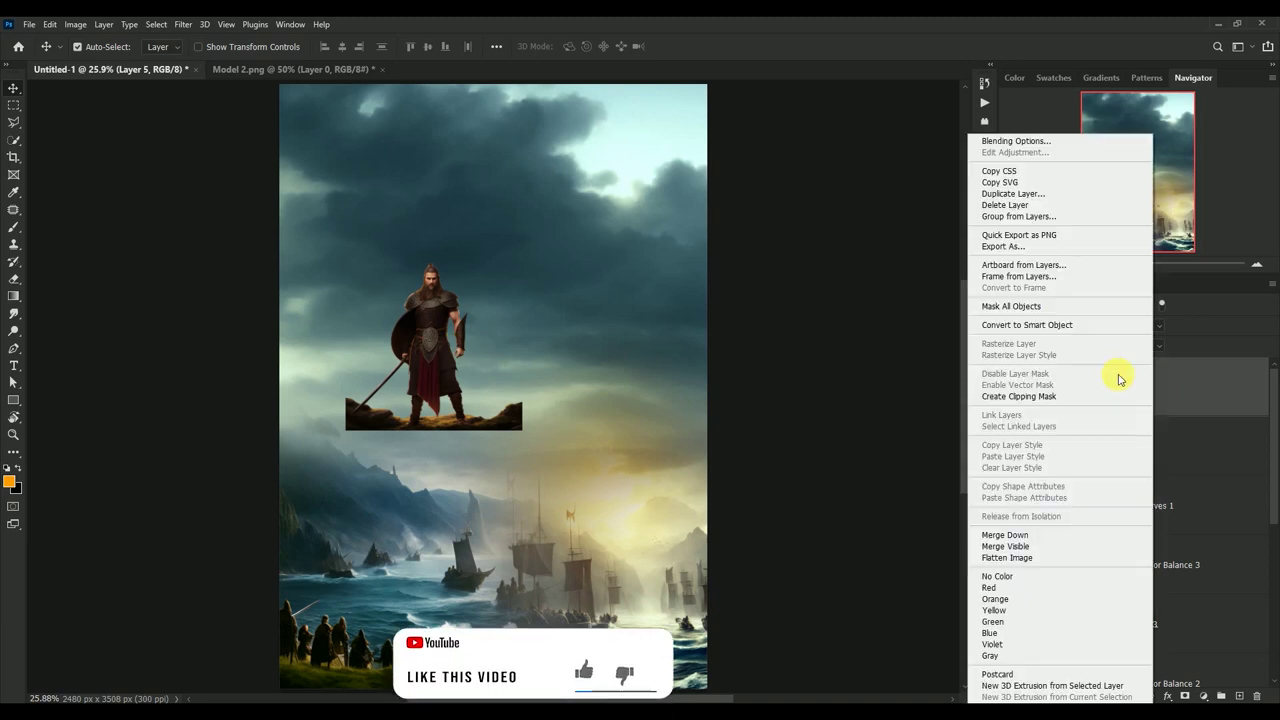
click(1050, 325)
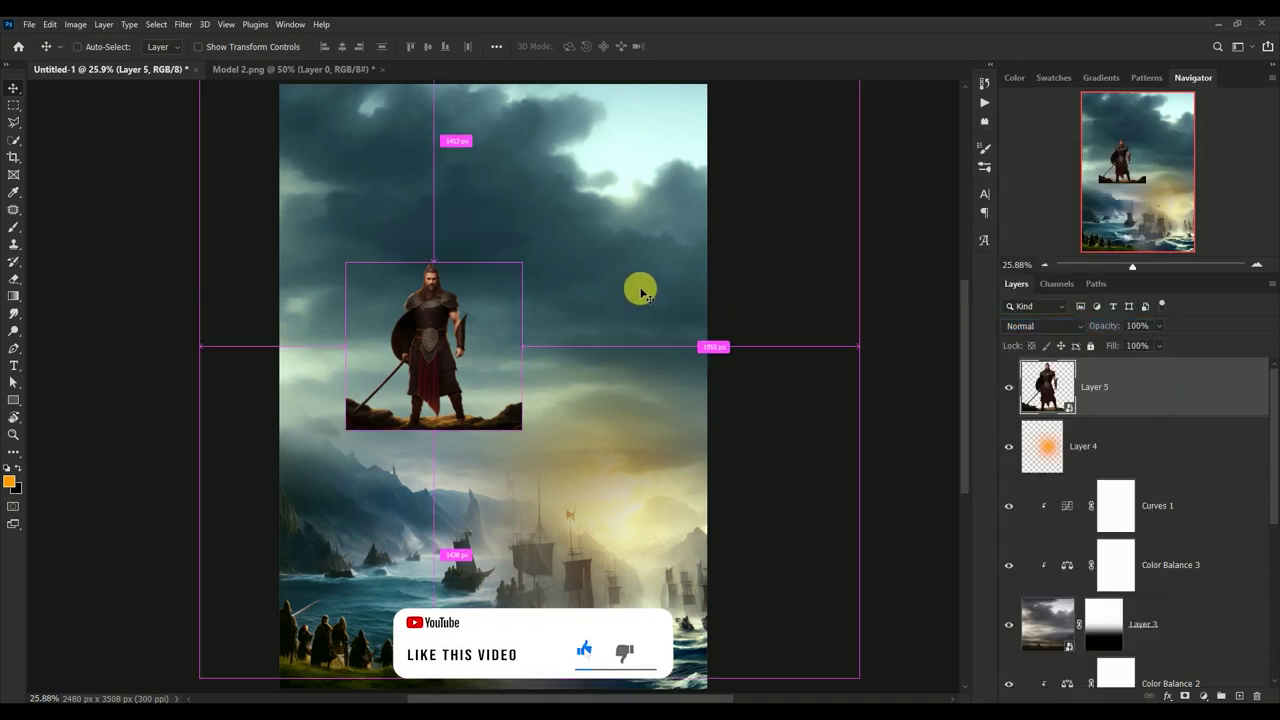
key(ctrl+t)
mouse_move(522, 430)
mouse_down()
mouse_move(660, 580)
mouse_move(700, 597)
mouse_up()
drag(559, 553, 490, 650)
drag(571, 514, 571, 437)
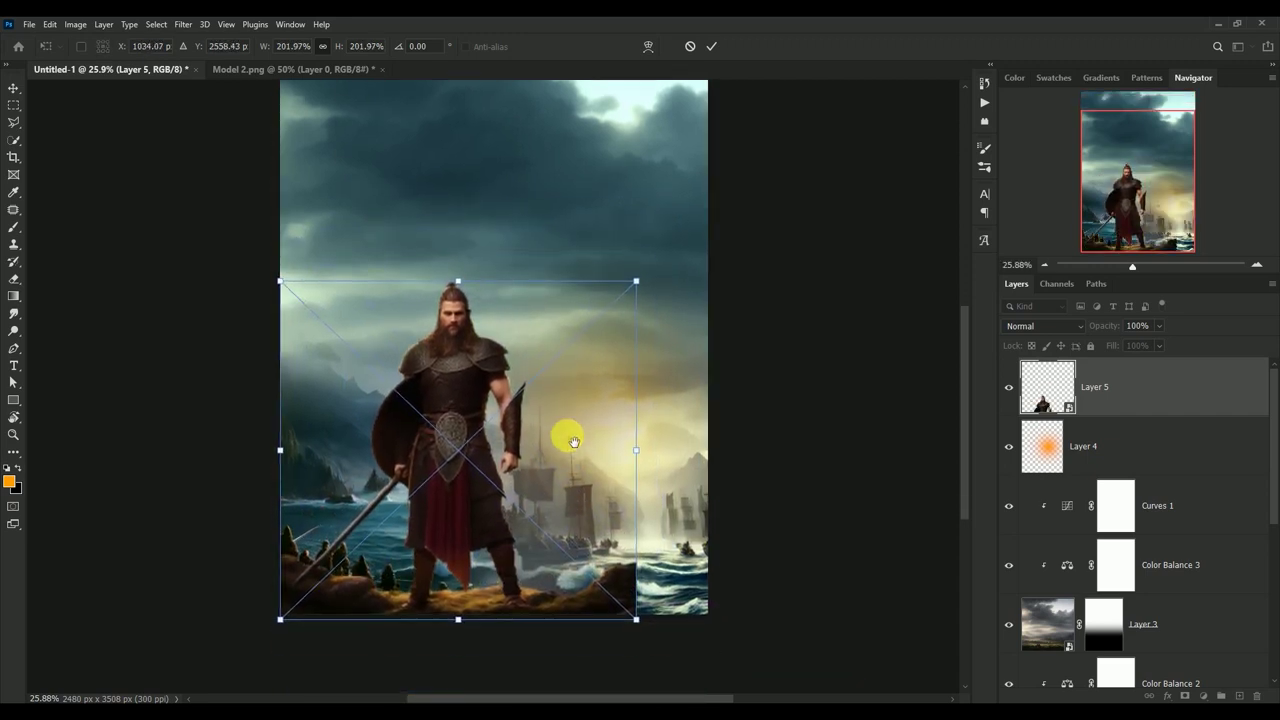
drag(458, 446, 461, 455)
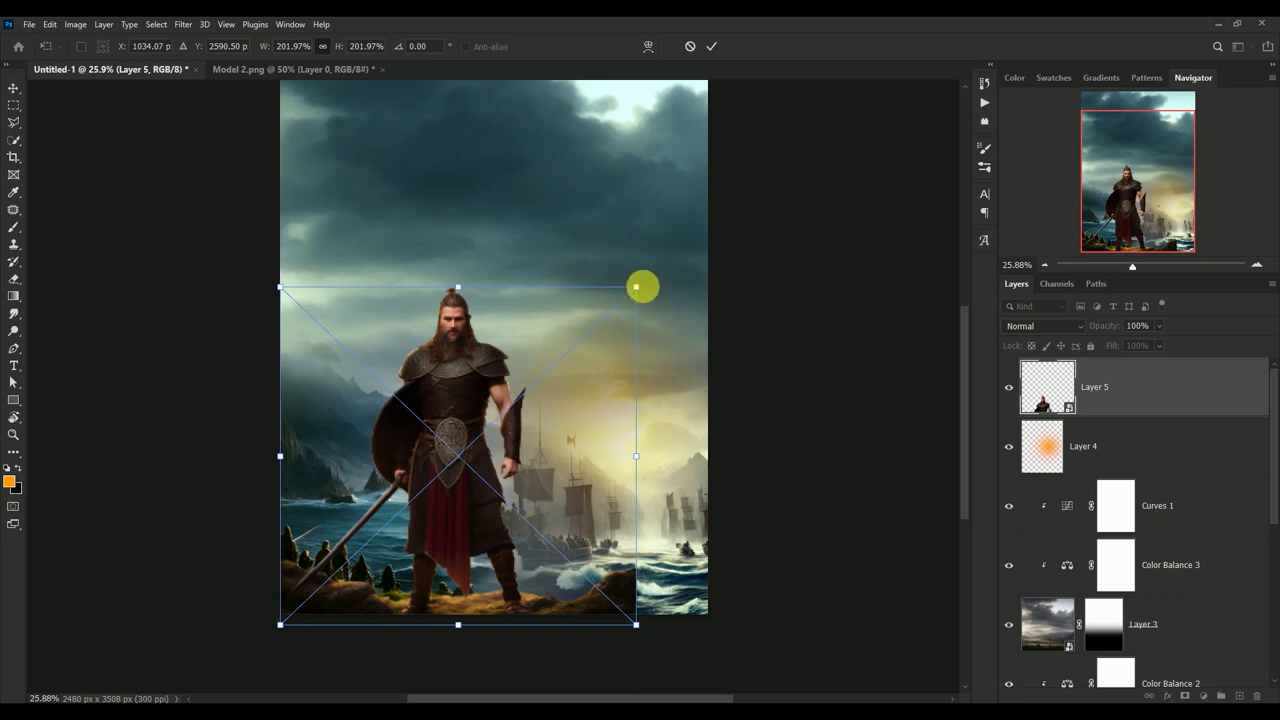
mouse_move(637, 287)
mouse_down()
mouse_move(642, 273)
mouse_move(618, 288)
mouse_up()
key(Return)
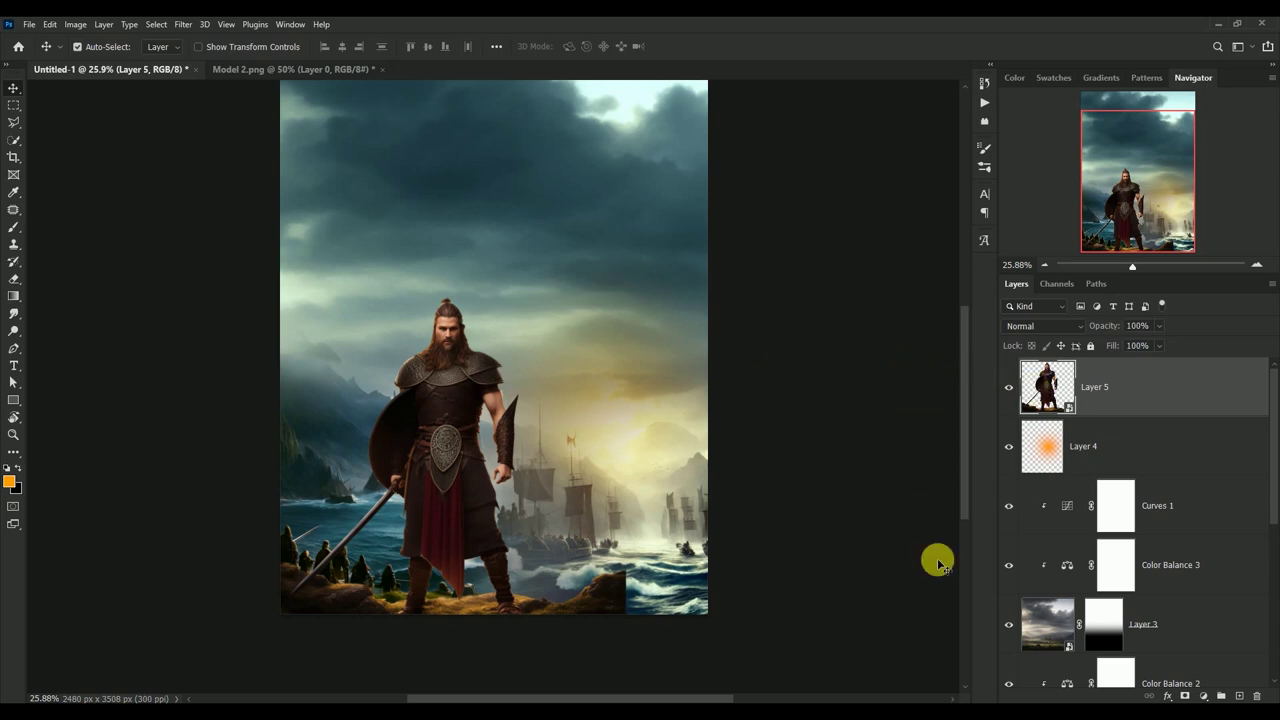
key(ctrl+minus)
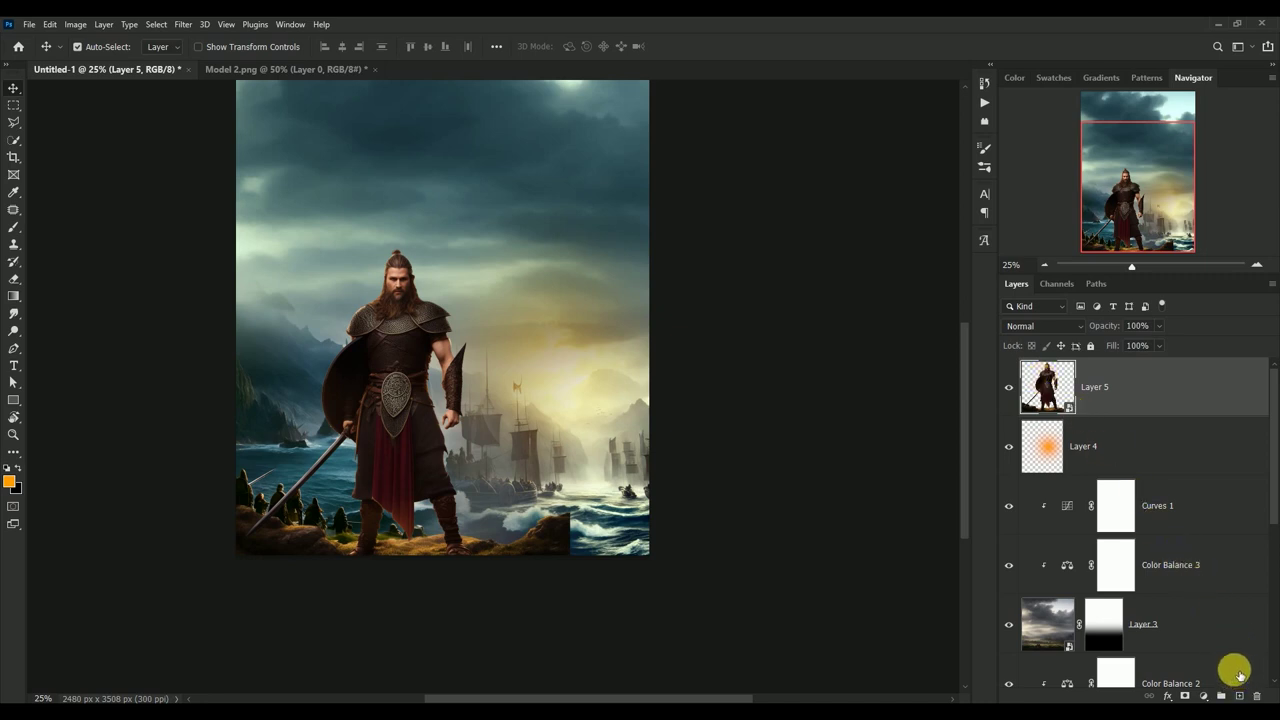
Add a layer mask to Layer 5 and paint black over the warrior's bottom-right ground edge
click(1186, 696)
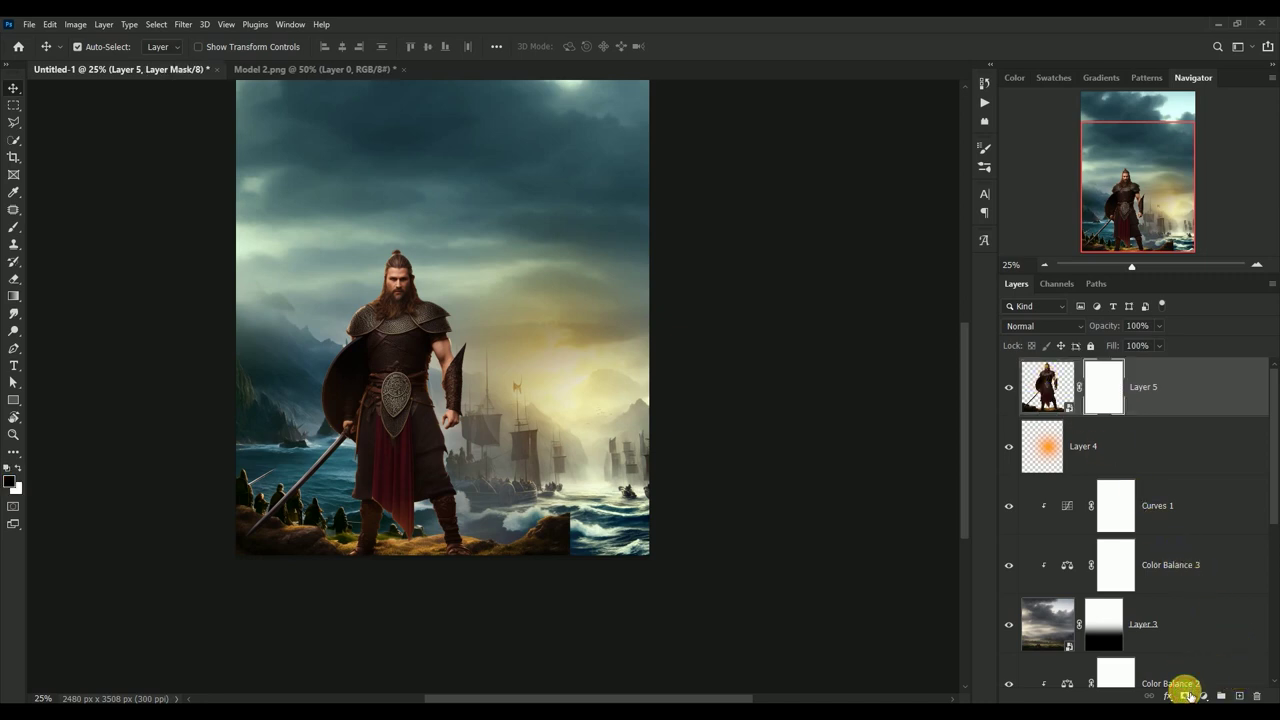
click(15, 227)
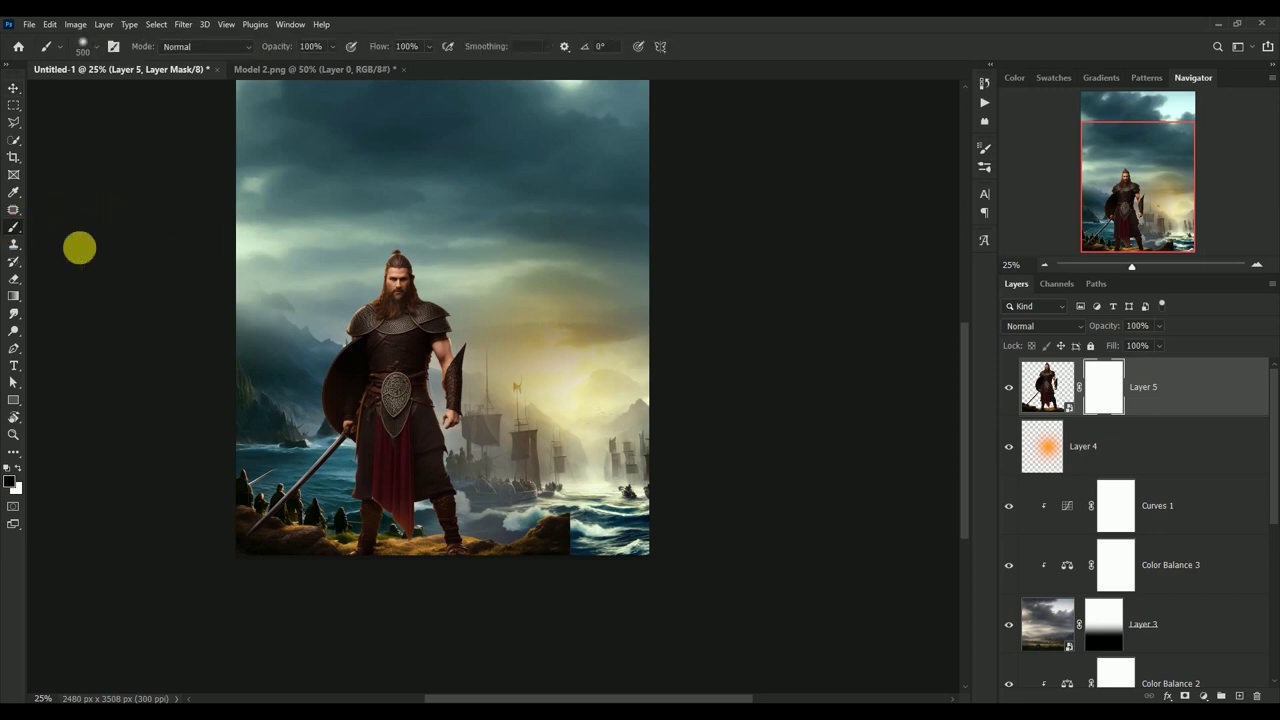
key(bracketleft)
key(bracketleft)
key(bracketleft)
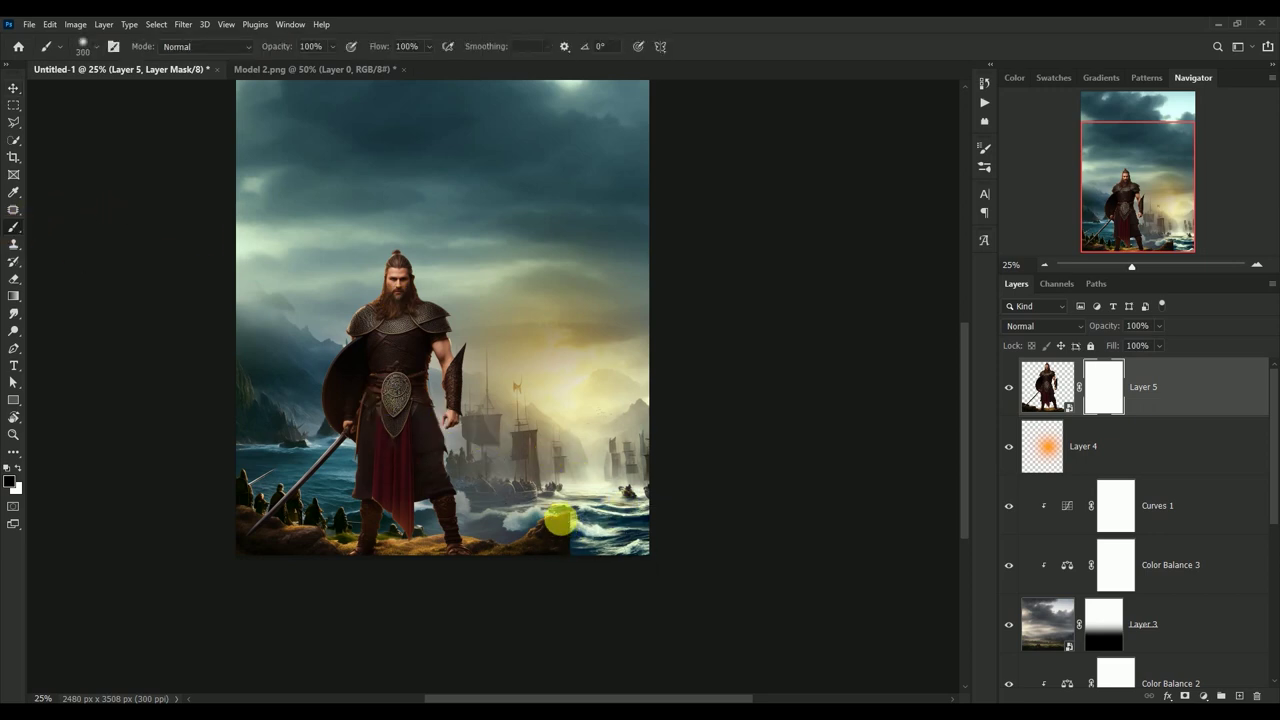
mouse_move(560, 519)
mouse_down()
mouse_move(605, 544)
mouse_move(543, 523)
mouse_move(606, 551)
mouse_move(622, 494)
mouse_up()
key(bracketright)
key(bracketright)
key(bracketright)
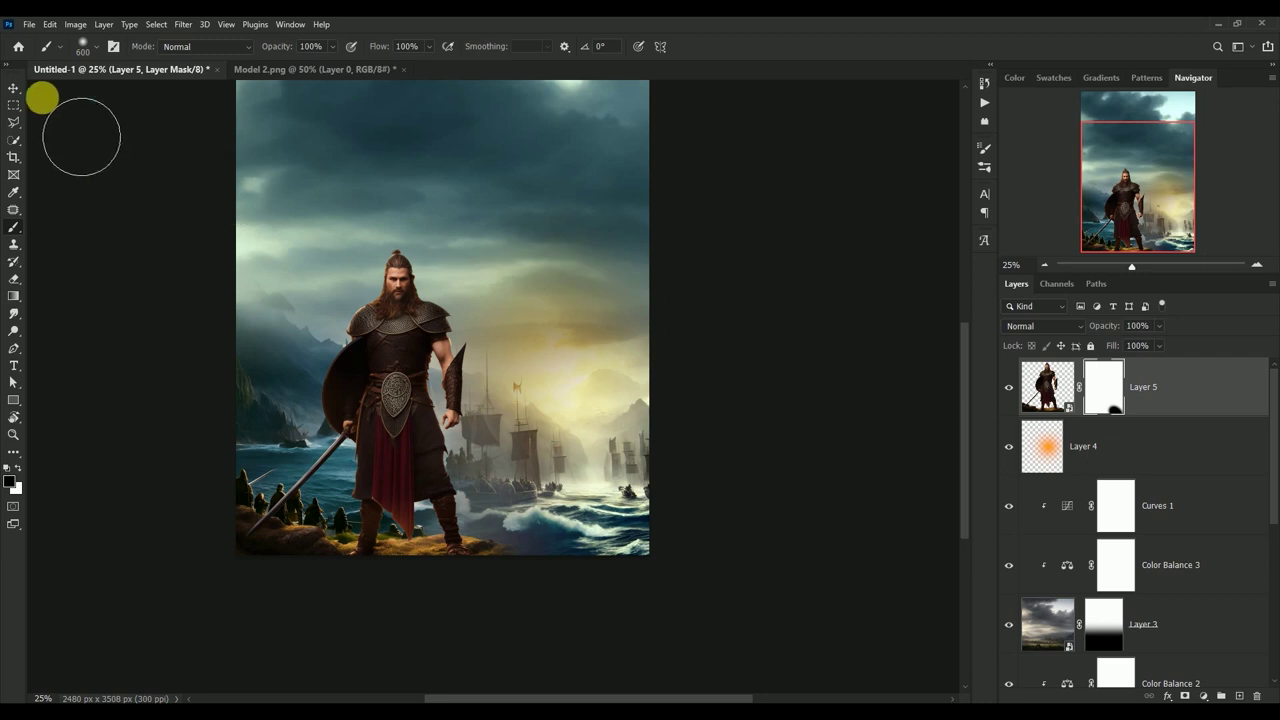
click(13, 88)
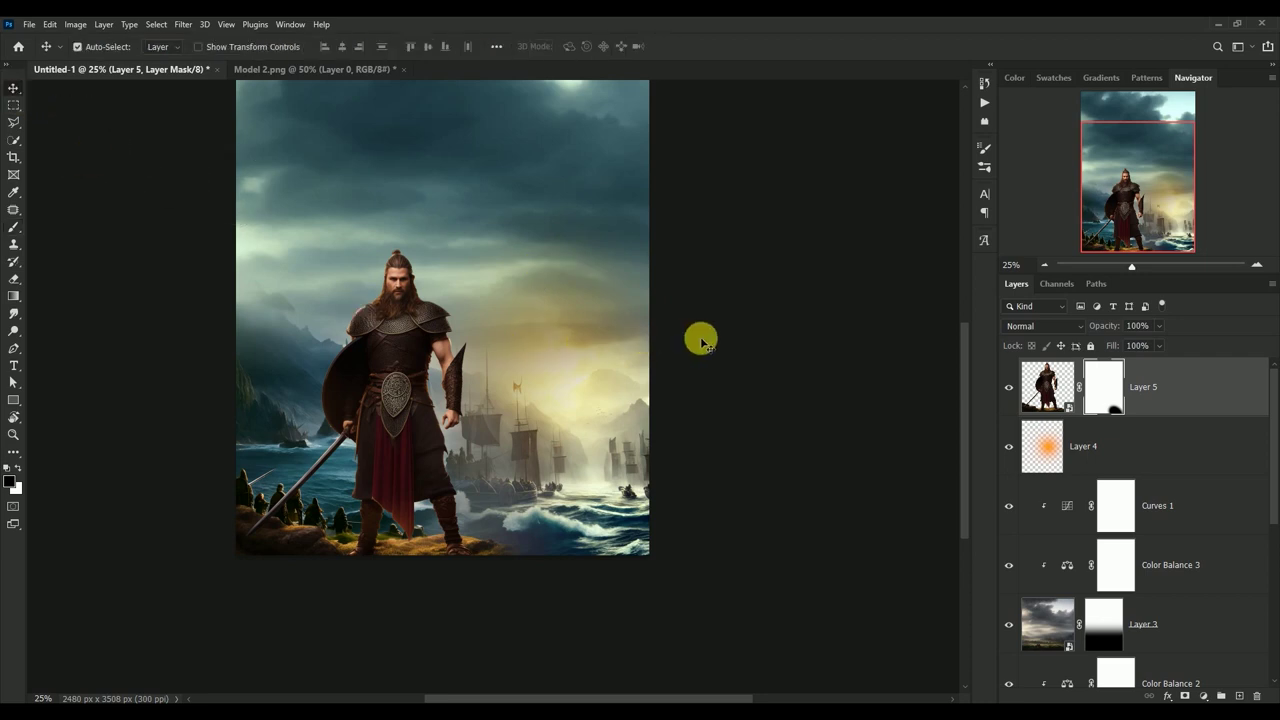
scroll(701, 341, up, 1)
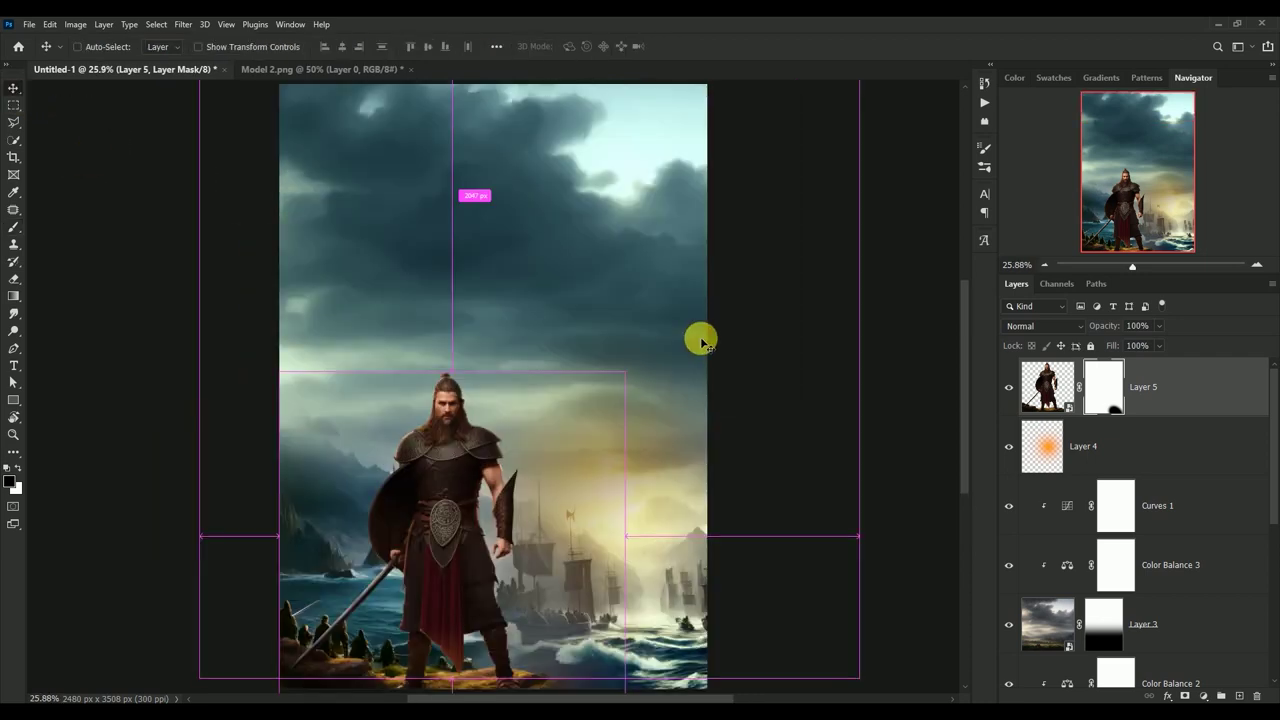
click(1047, 386)
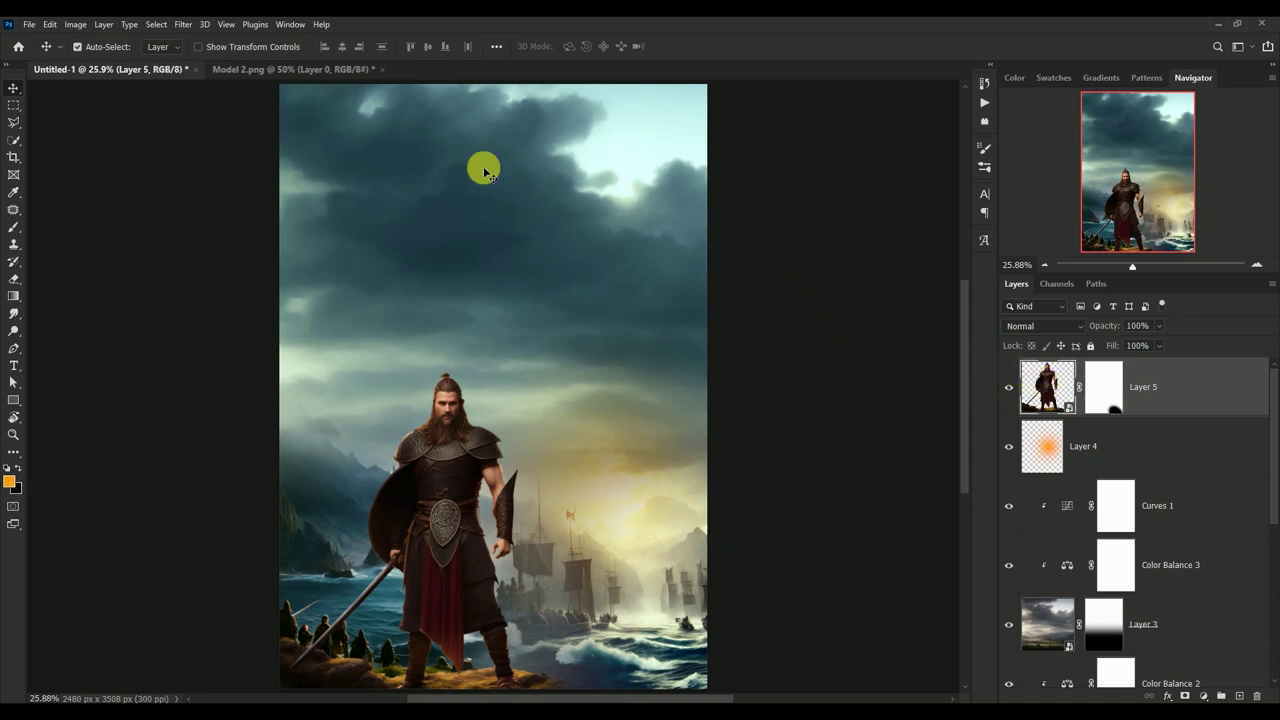
click(181, 24)
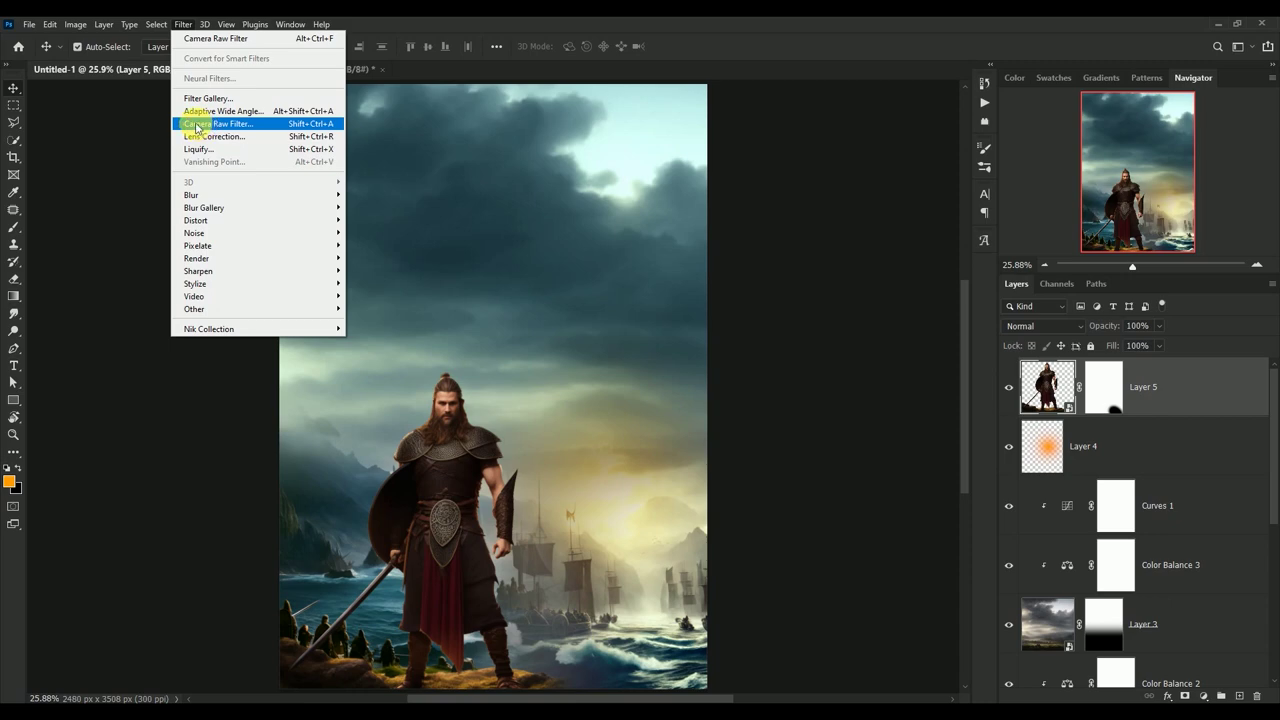
Apply Camera Raw to the warrior: Temperature -4, Highlights -20, Shadows +13, Blacks +17, Clarity +21
click(196, 124)
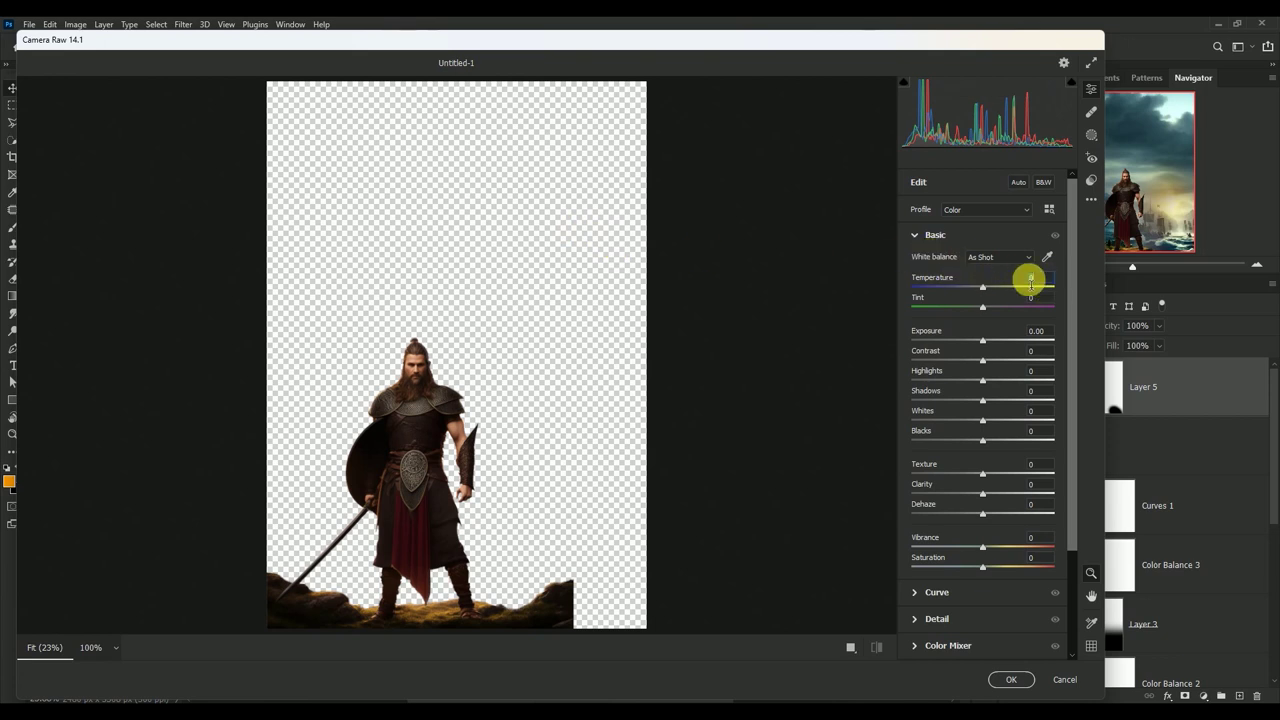
click(1028, 277)
text(-)
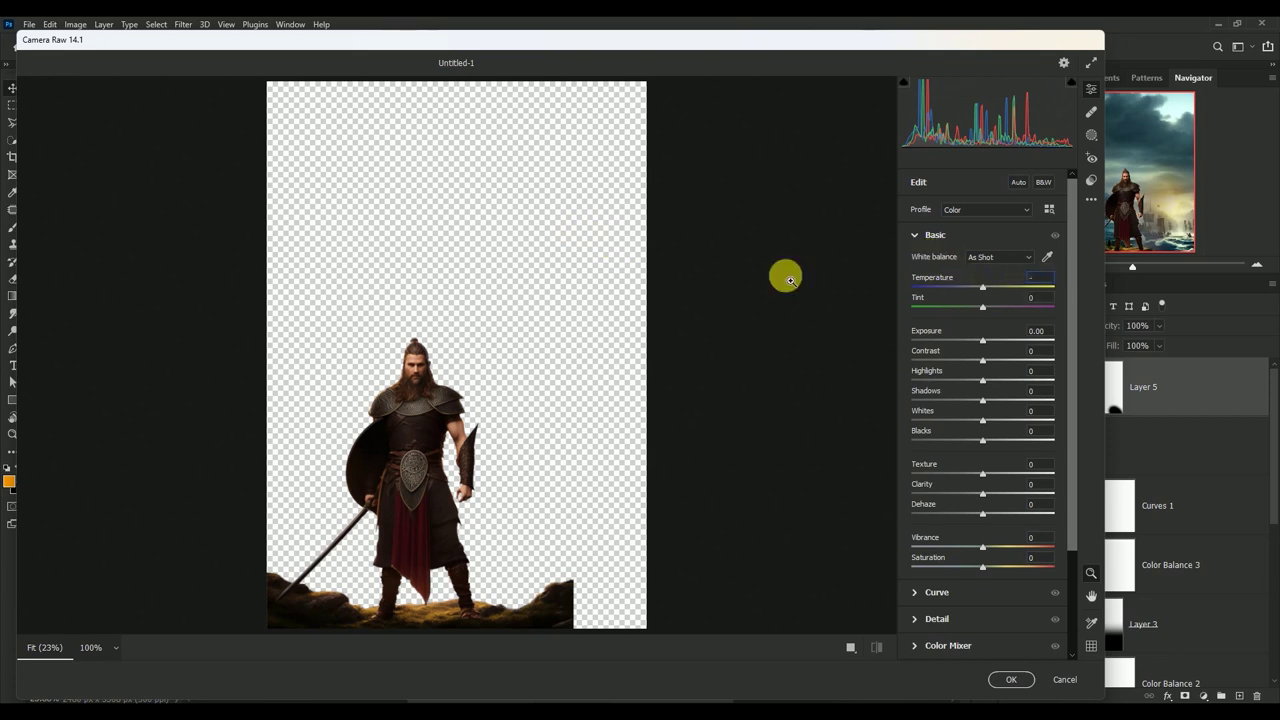
text(4)
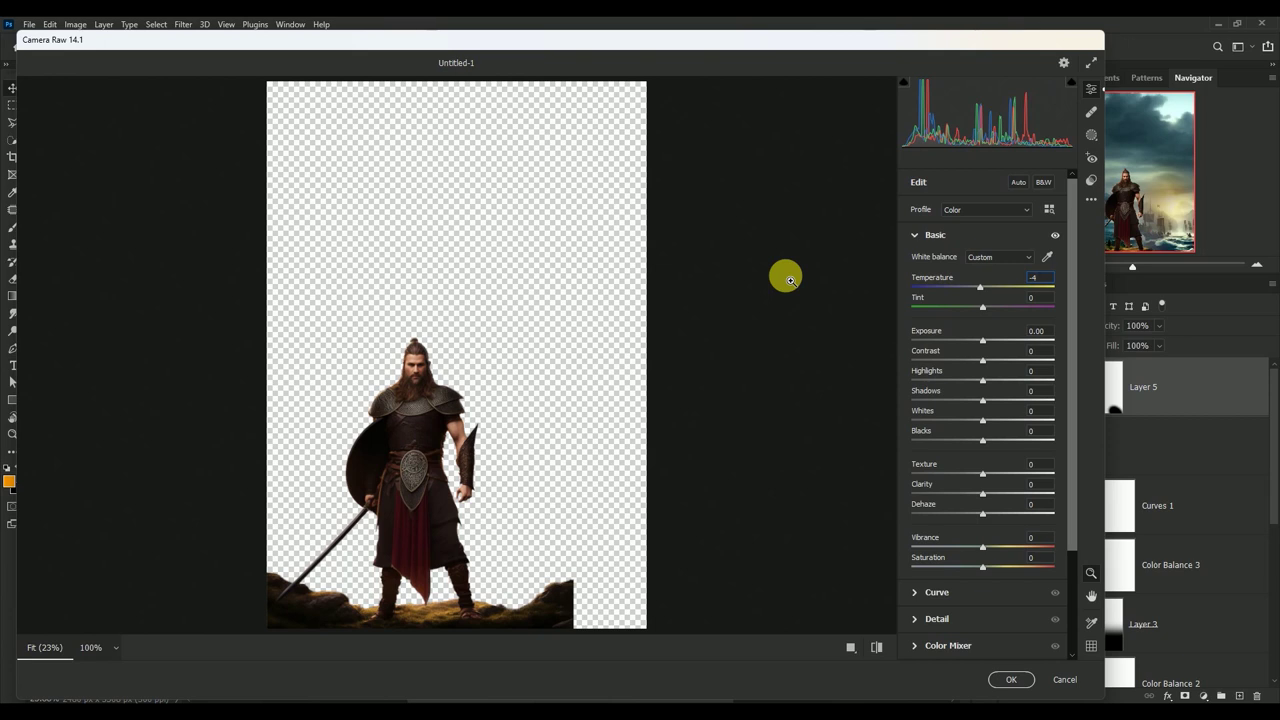
text(8)
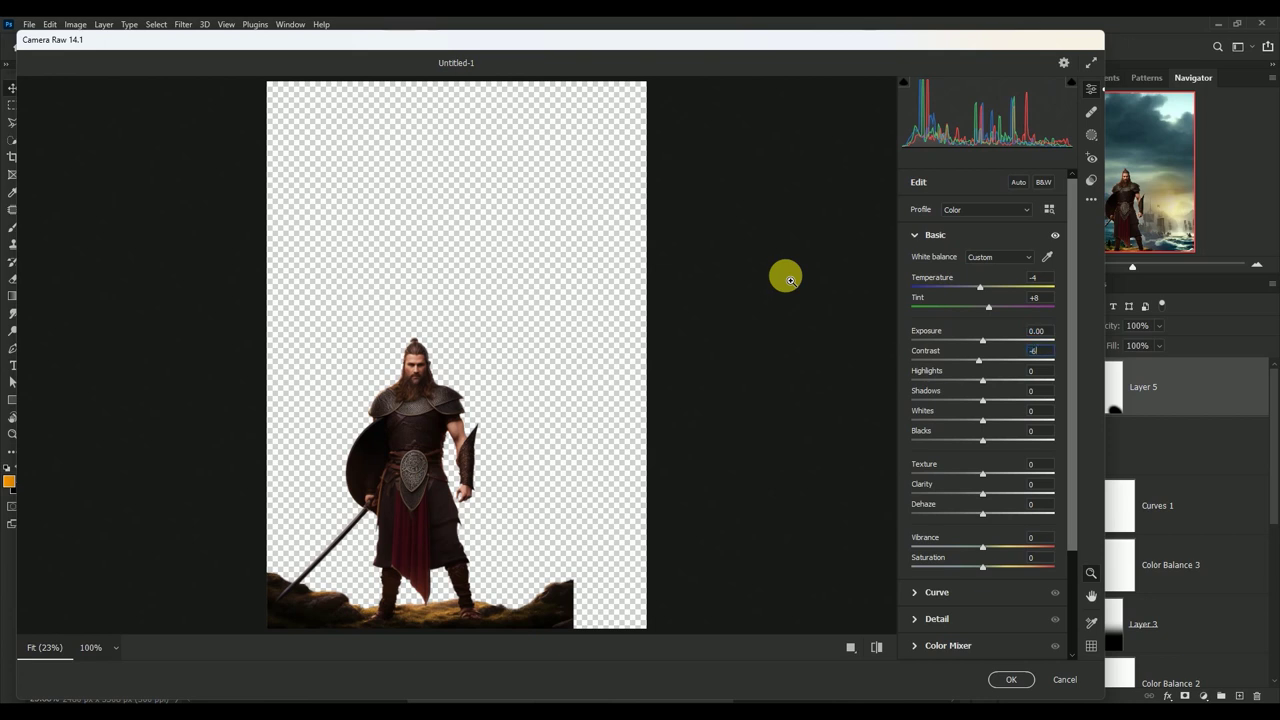
key(Tab)
text(-6)
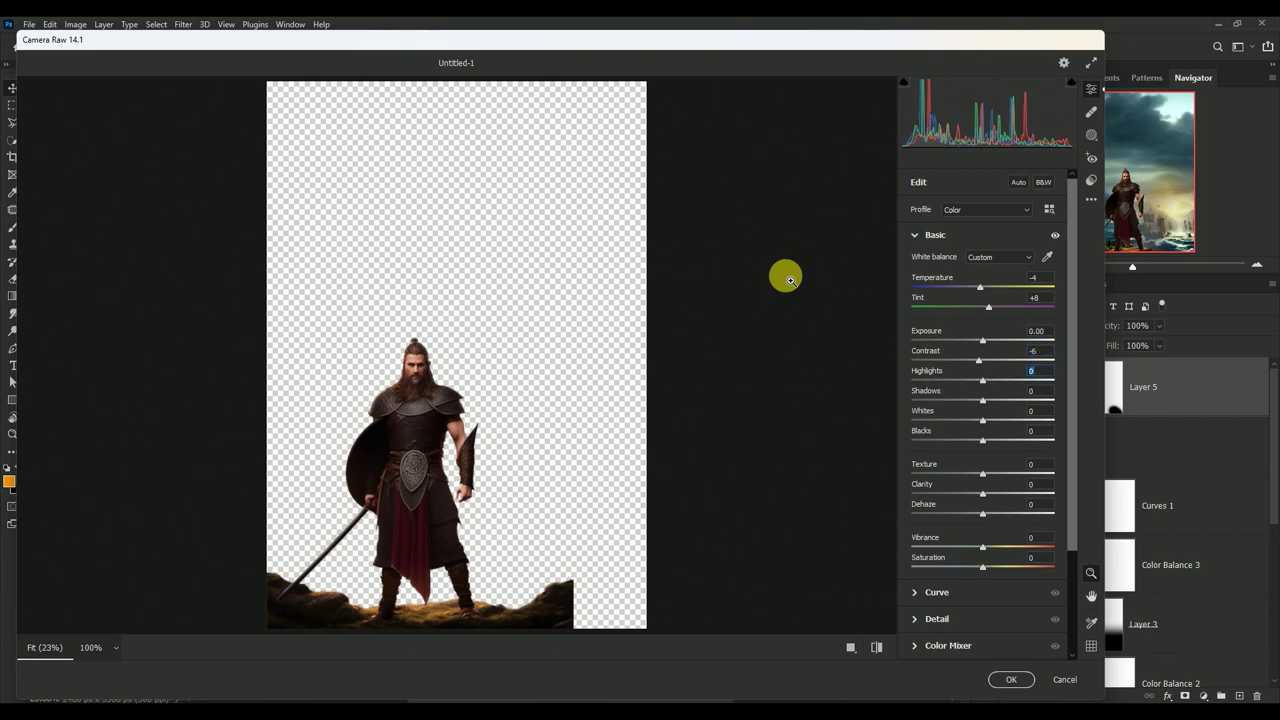
text(20)
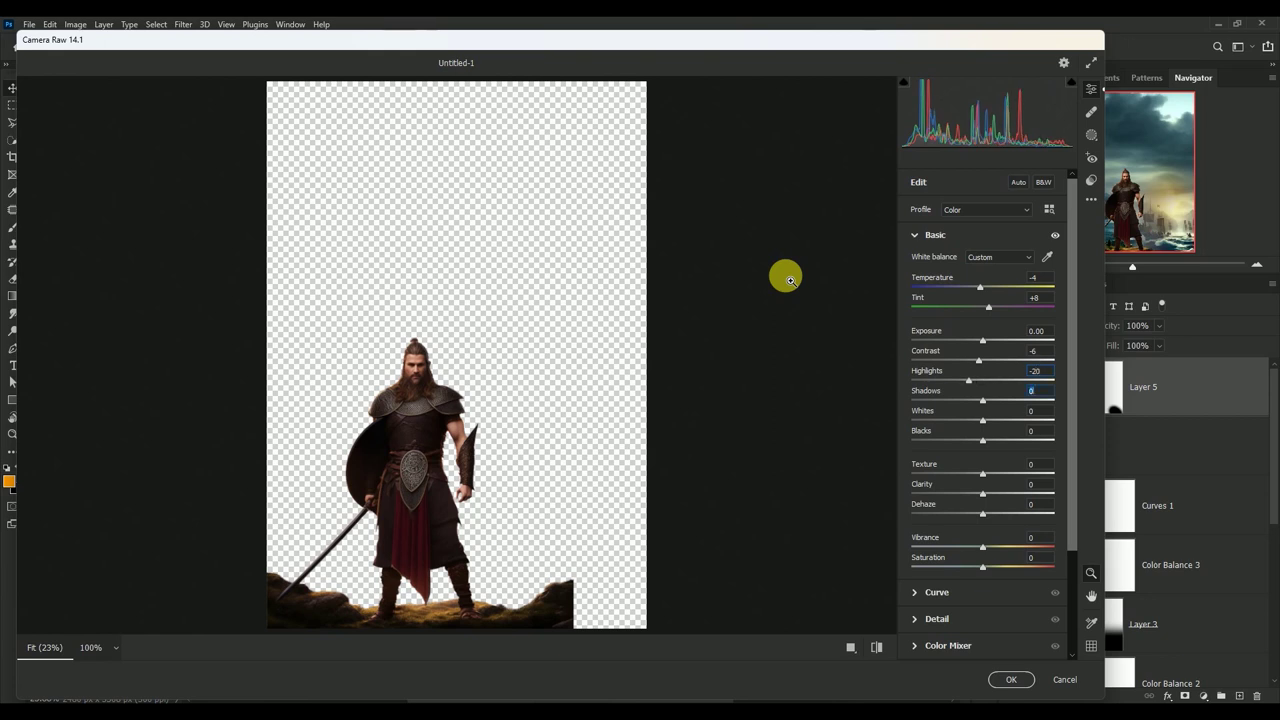
text(3)
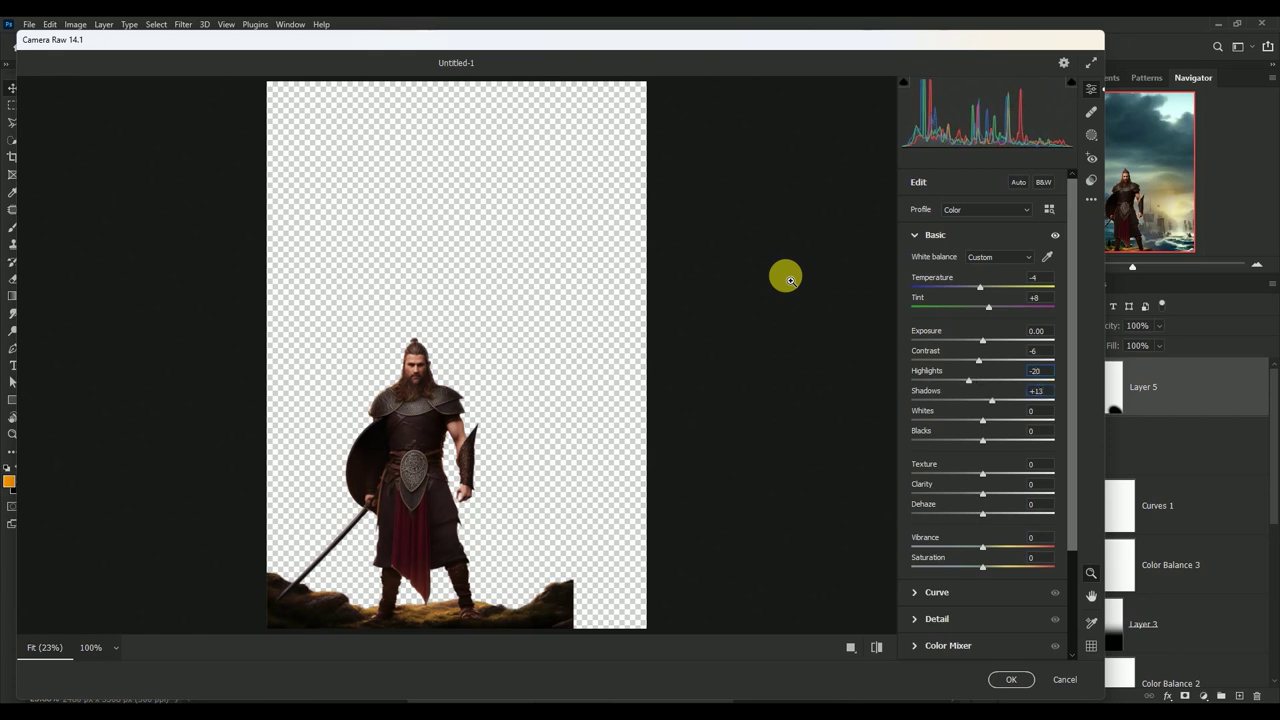
key(Tab)
text(7)
text(+2)
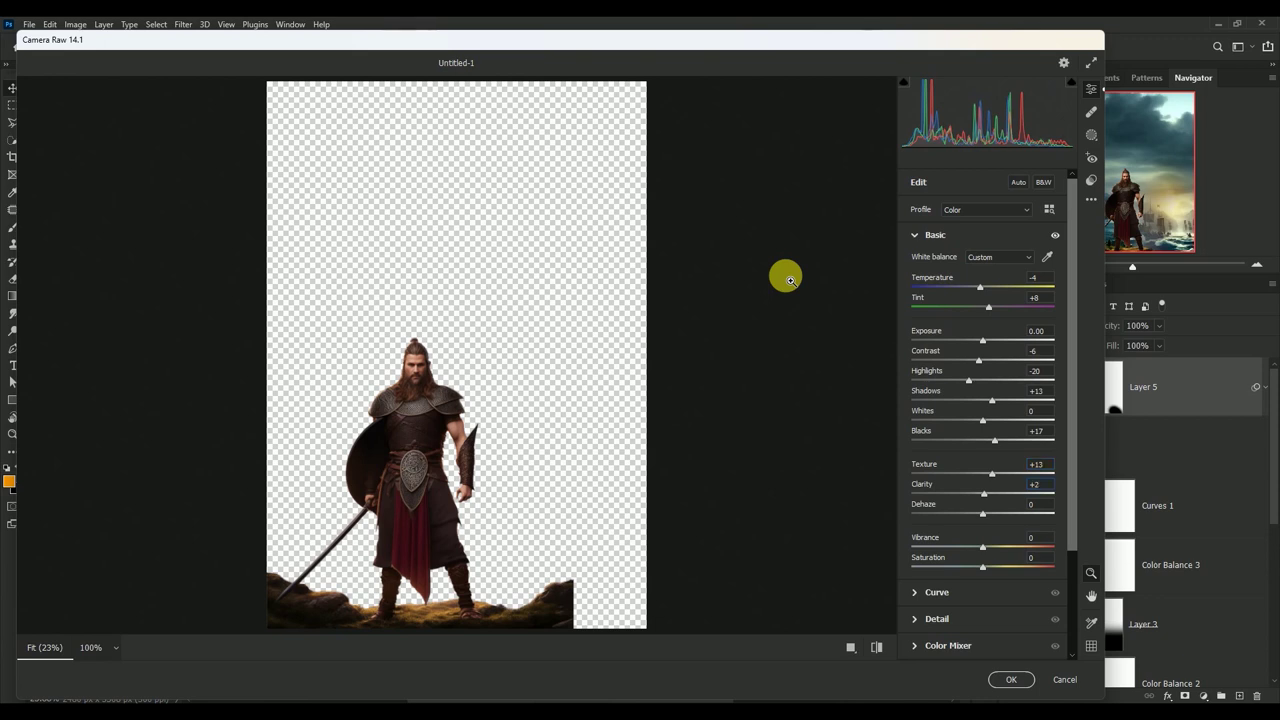
text(1)
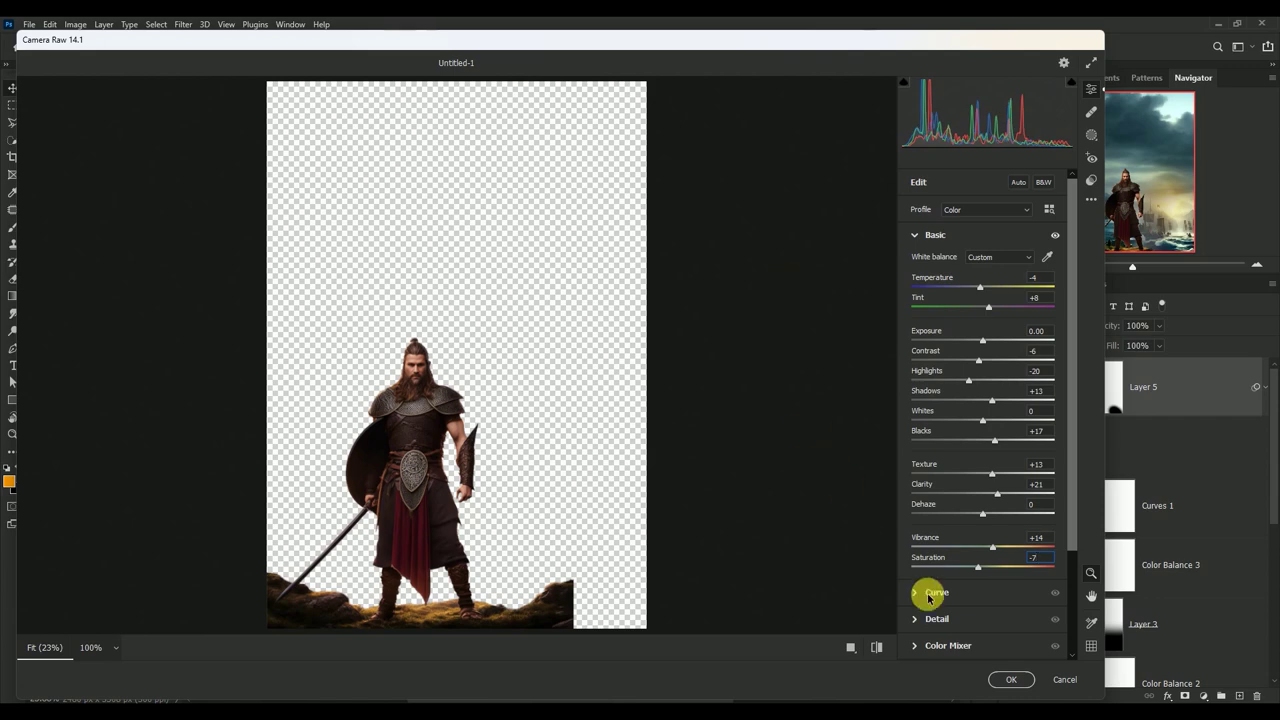
click(1008, 675)
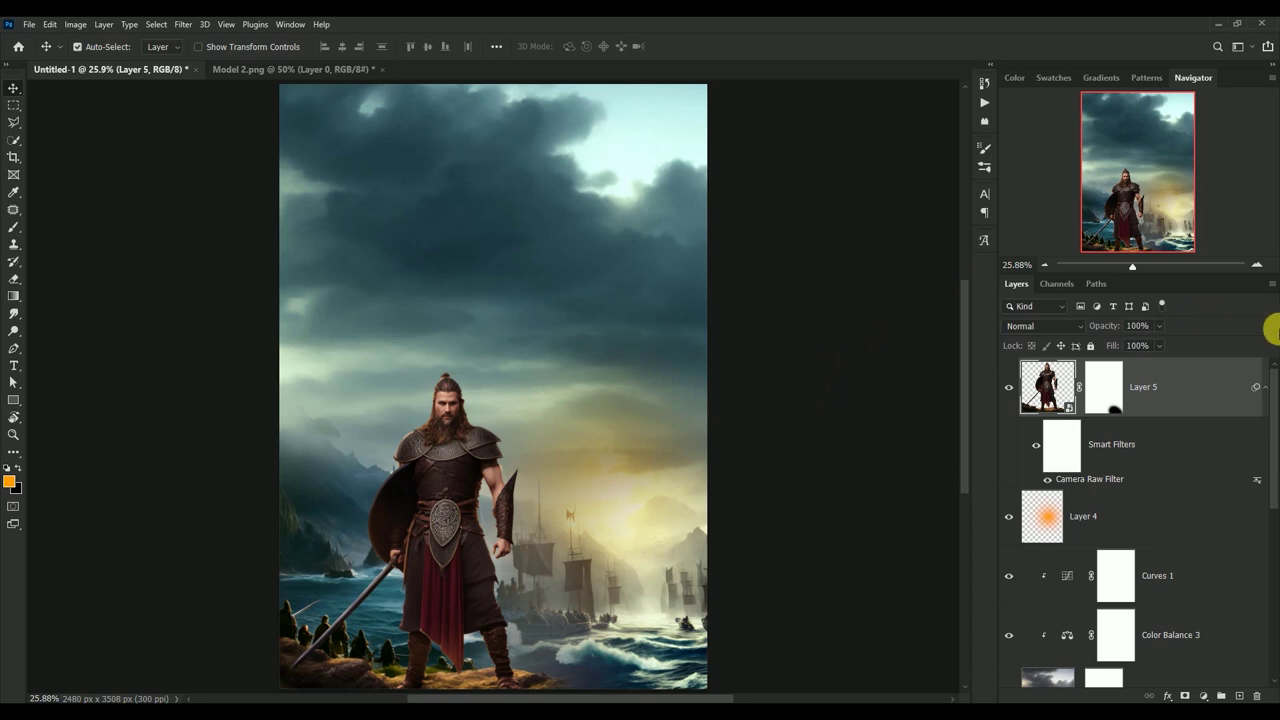
Collapse the warrior's smart filters and toggle the layer to compare the result
click(1264, 392)
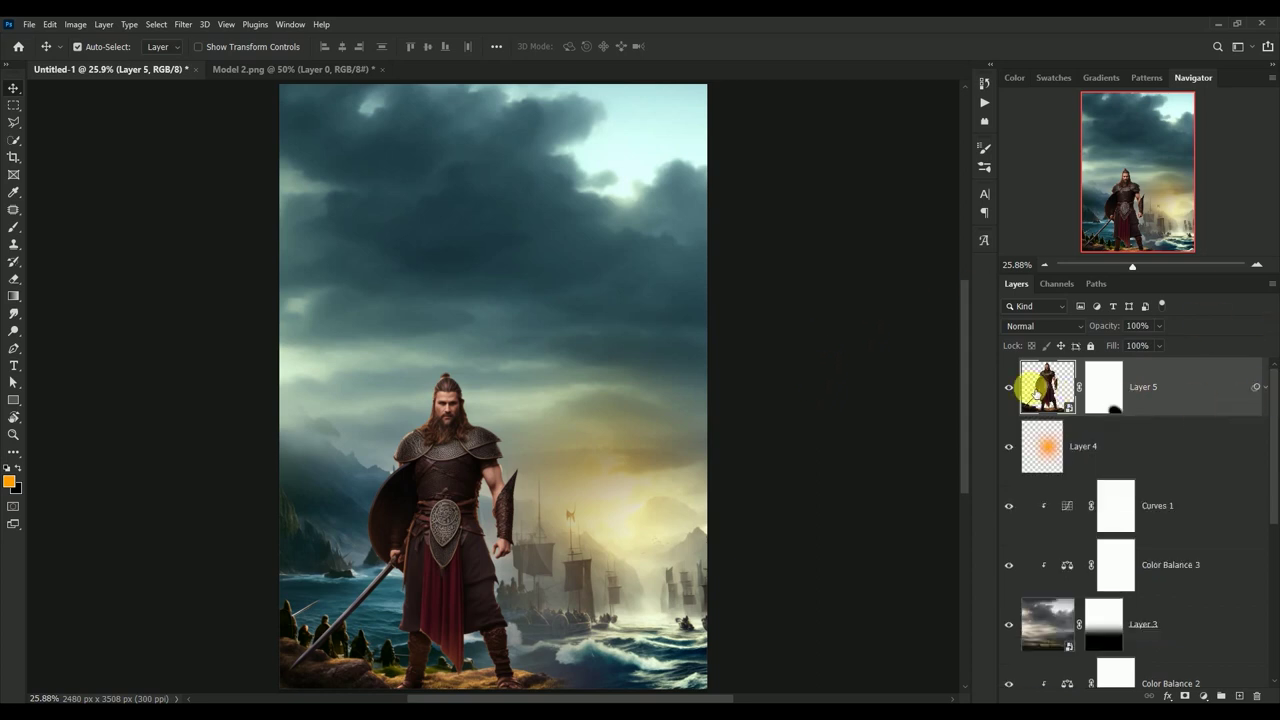
click(1009, 387)
click(1009, 387)
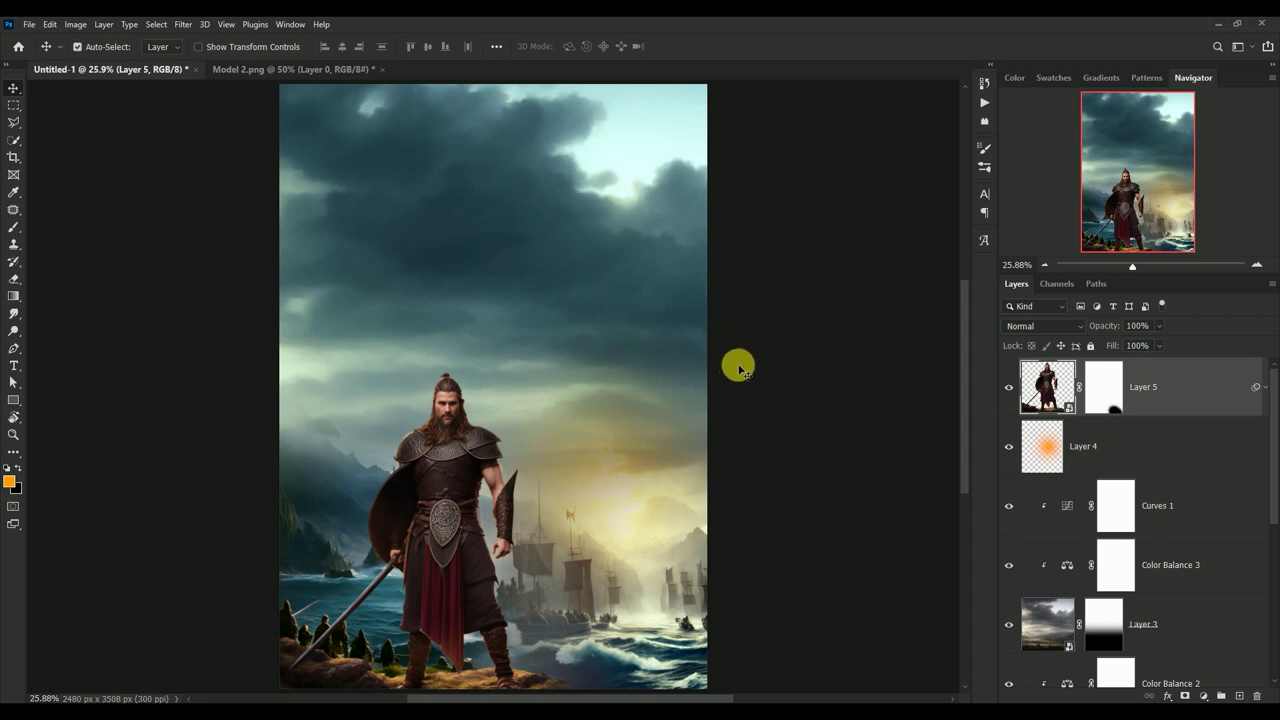
scroll(745, 357, down, 1)
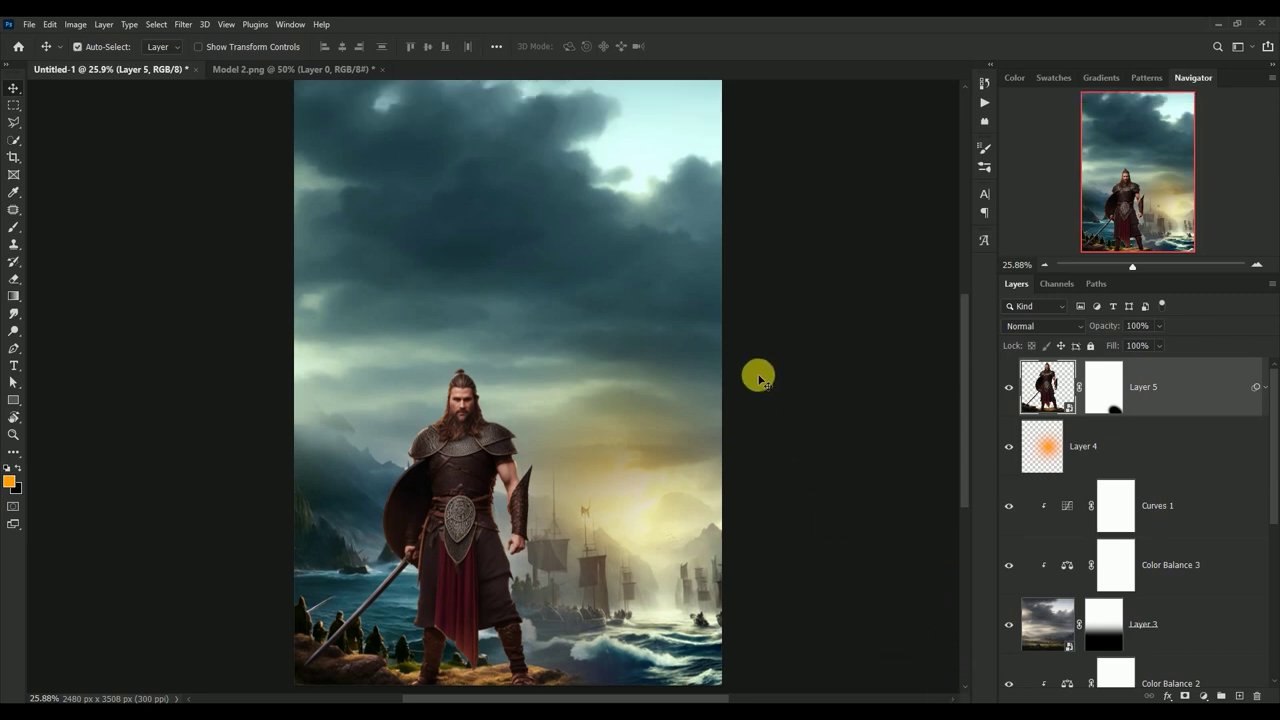
scroll(745, 345, right, 1)
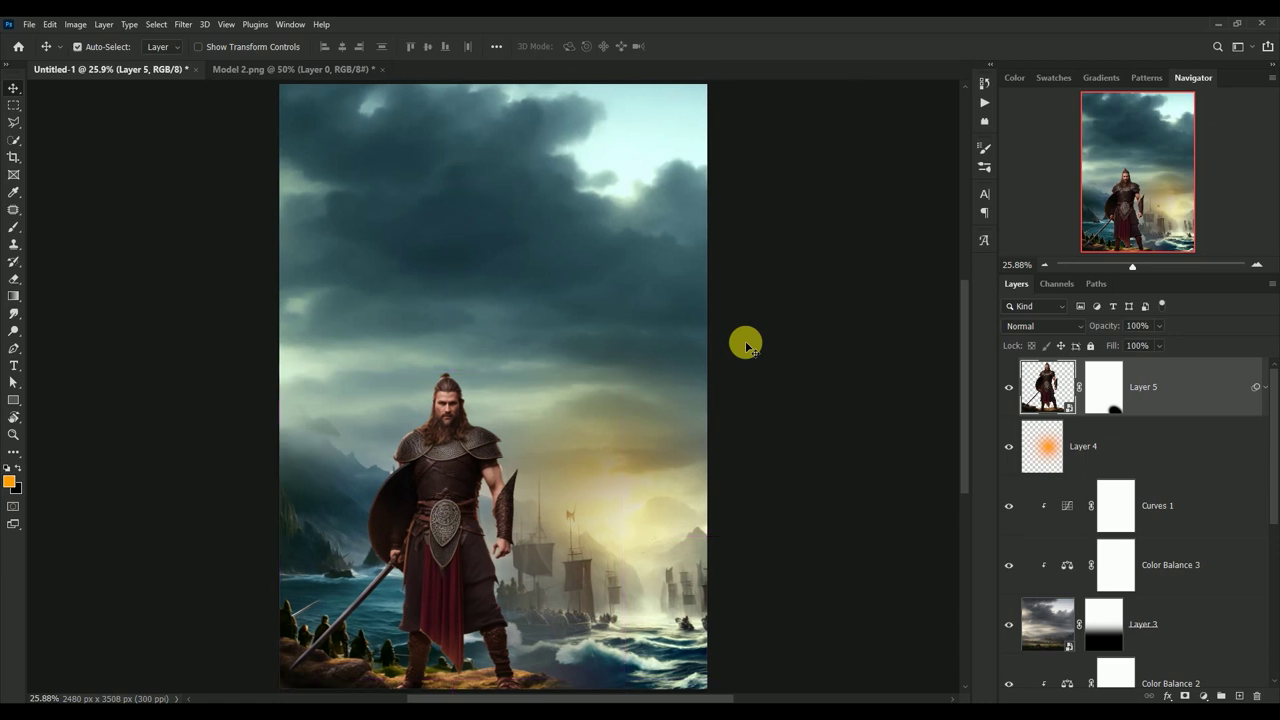
Bring the Model 2.png woman into the poster as a smart object and hide Layer 5
click(265, 70)
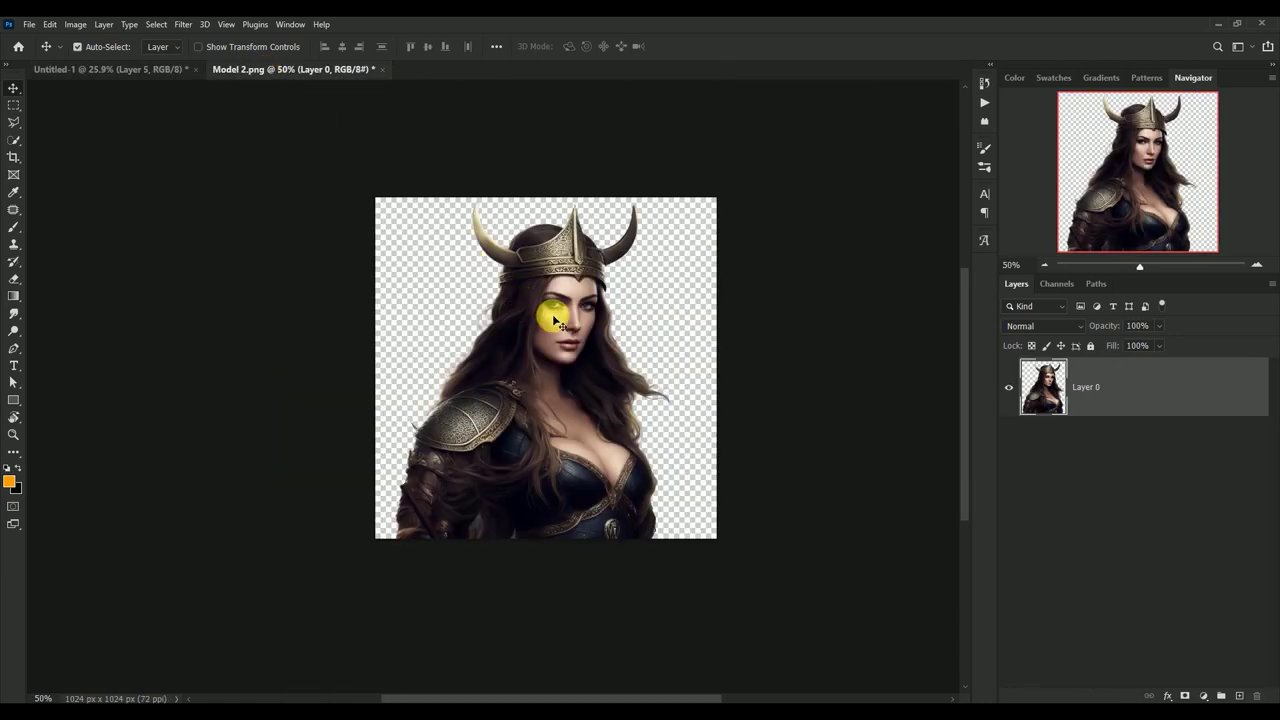
drag(552, 318, 144, 83)
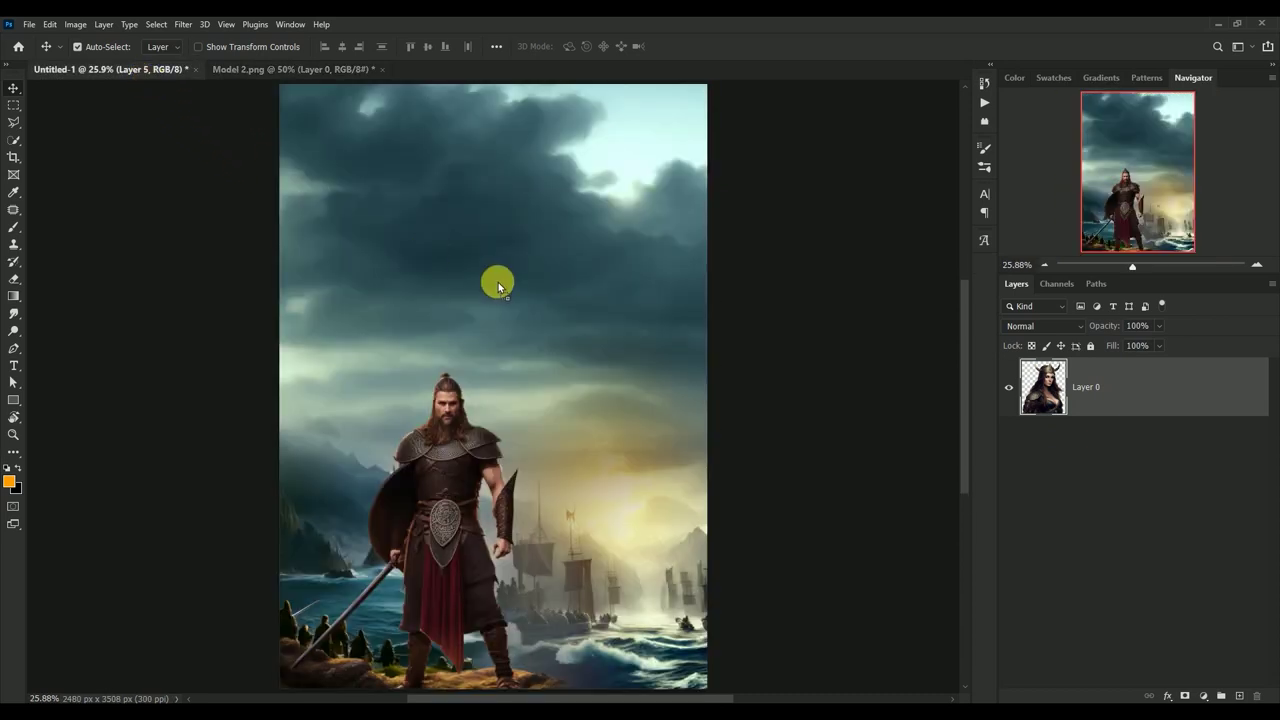
drag(144, 83, 497, 280)
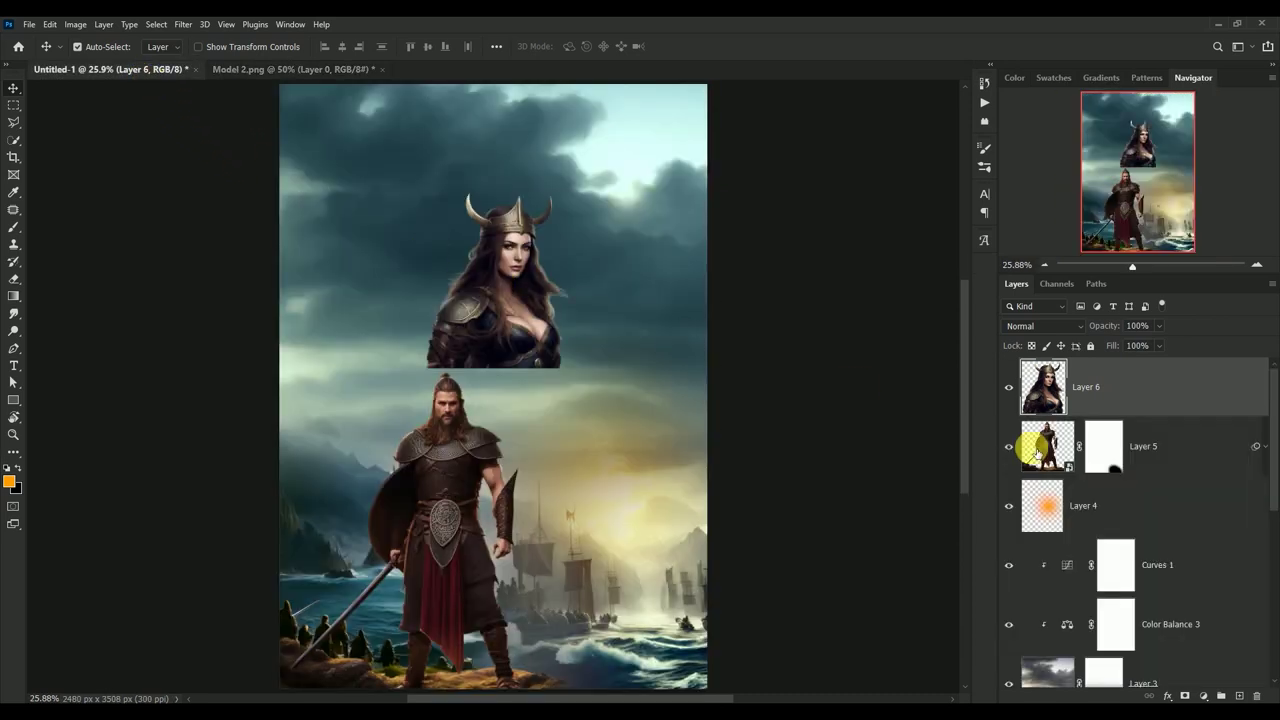
right_click(1137, 378)
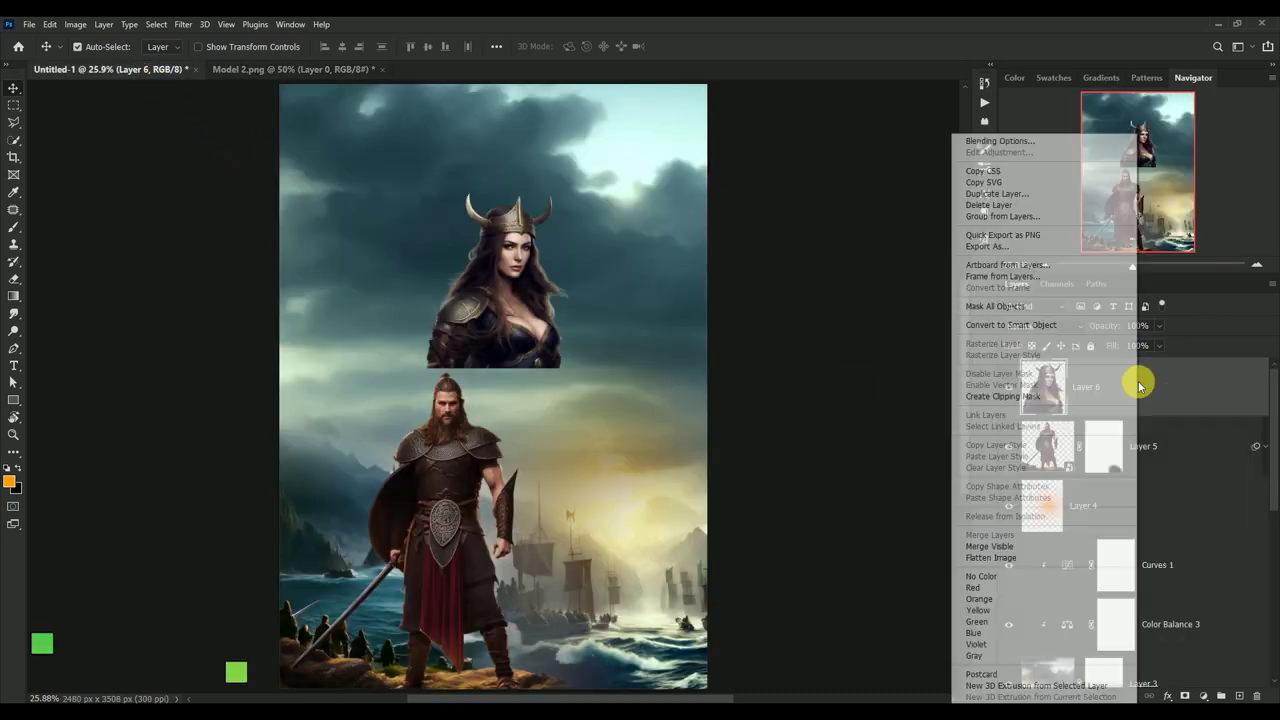
click(1083, 329)
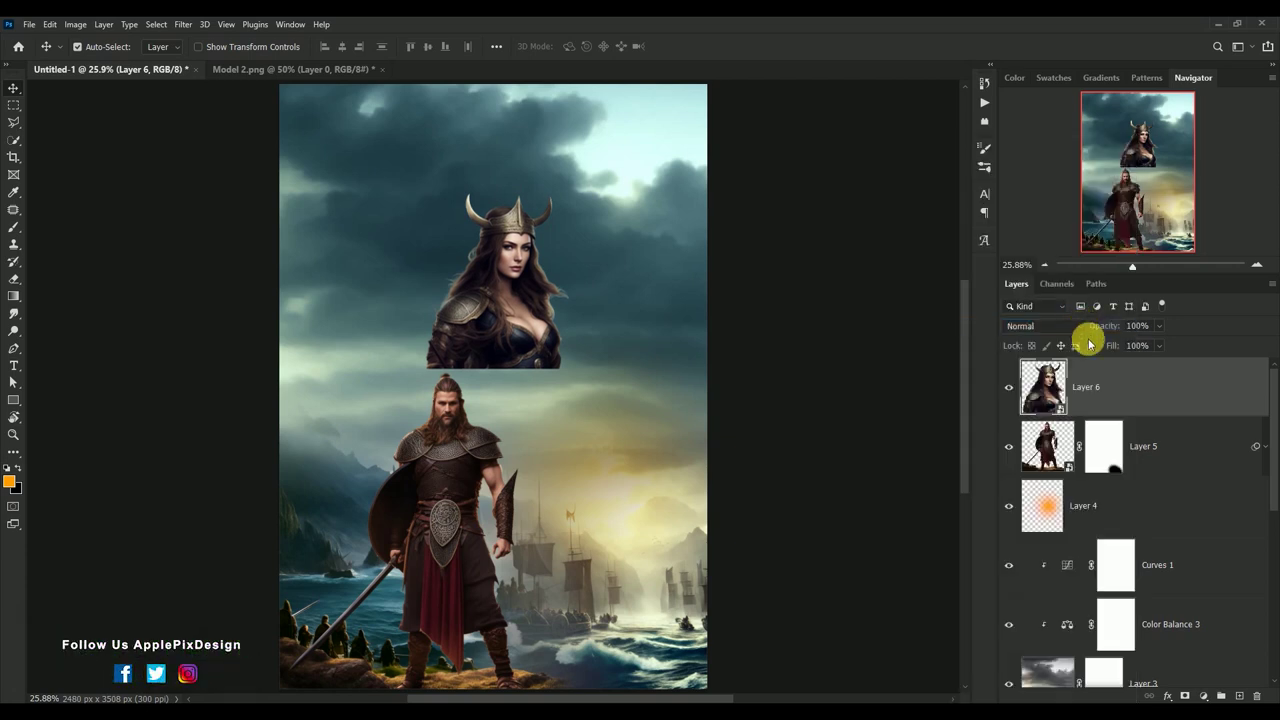
click(1008, 448)
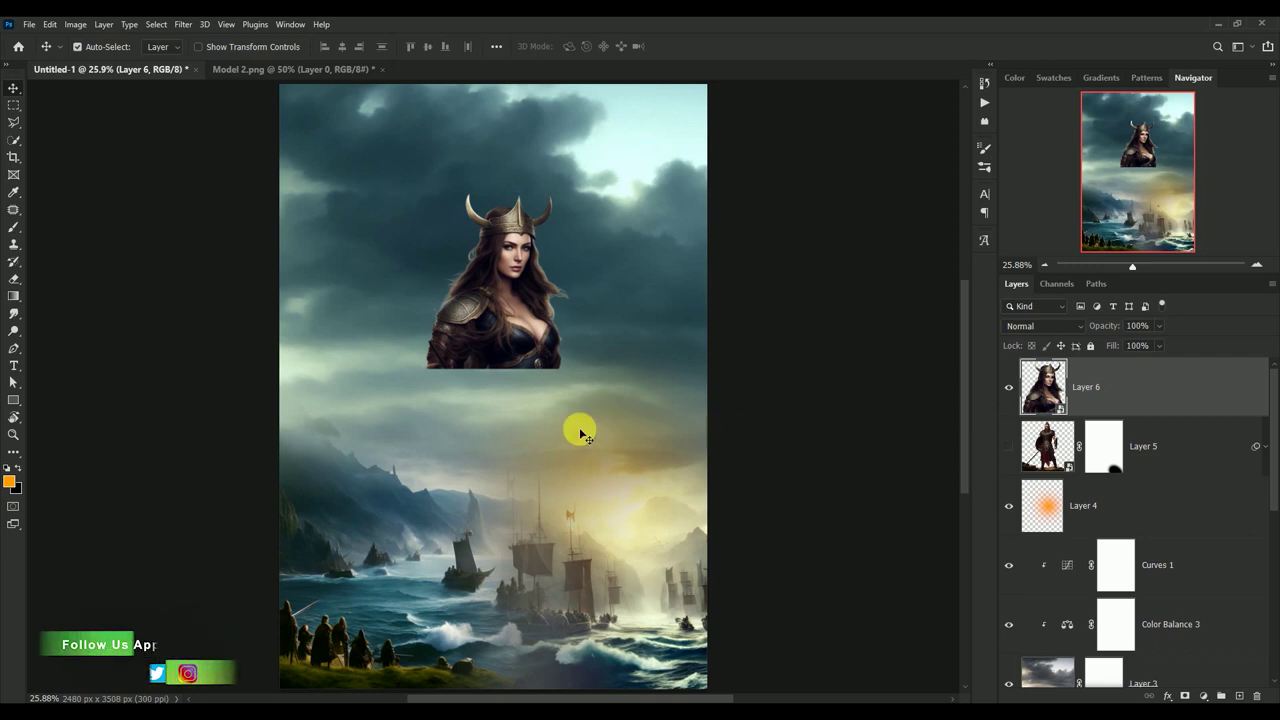
Scale the woman to about 205% and position her over the sky
key(ctrl+t)
drag(570, 367, 708, 560)
mouse_move(566, 515)
mouse_down()
mouse_move(580, 482)
mouse_move(570, 505)
mouse_up()
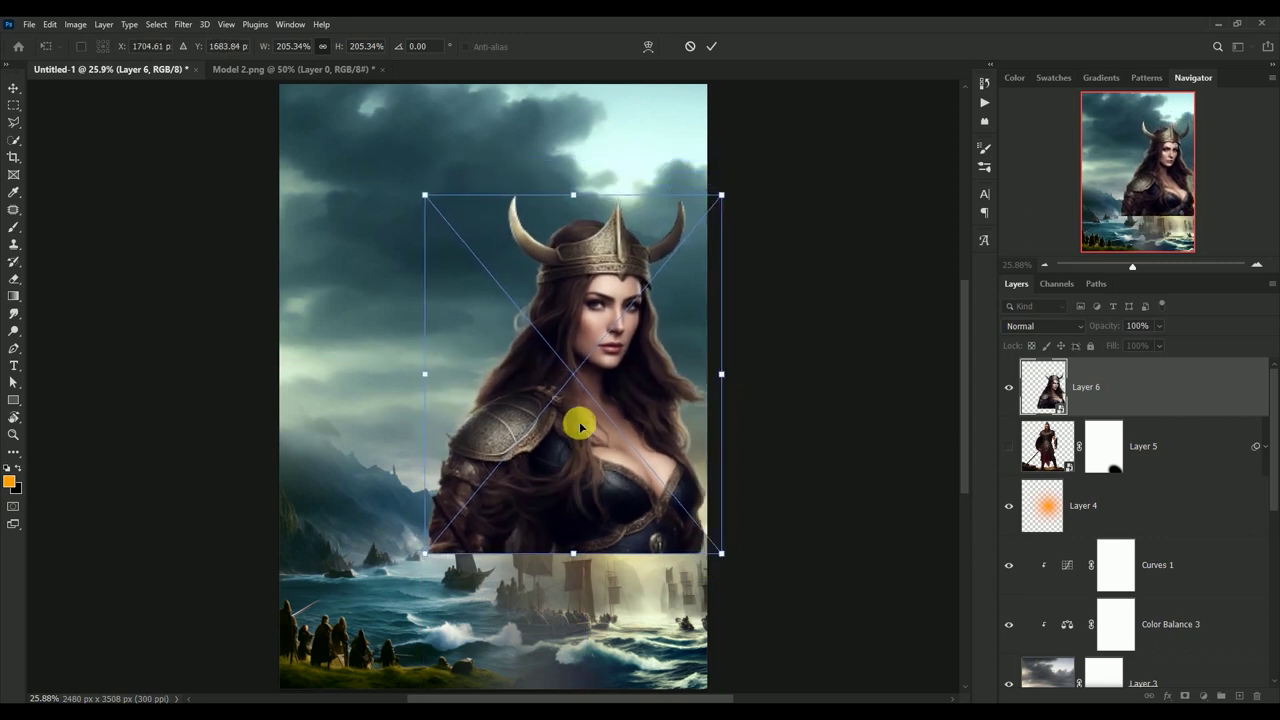
key(Return)
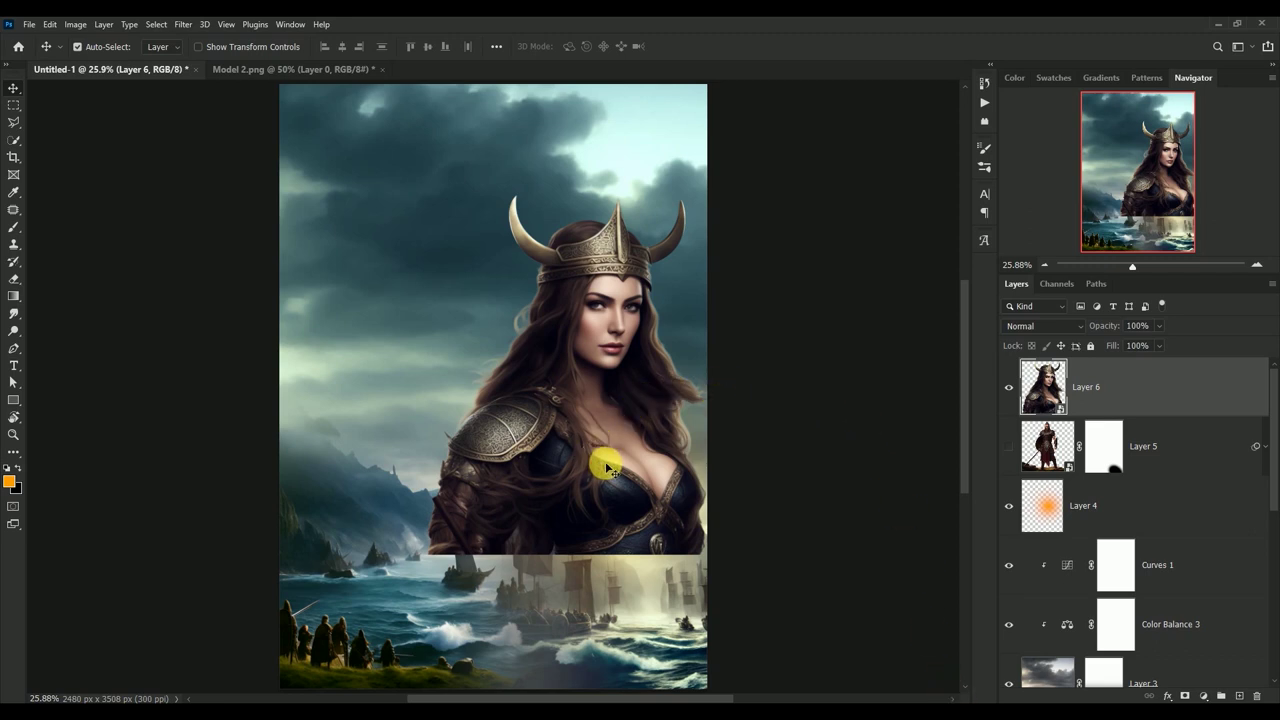
drag(606, 467, 597, 468)
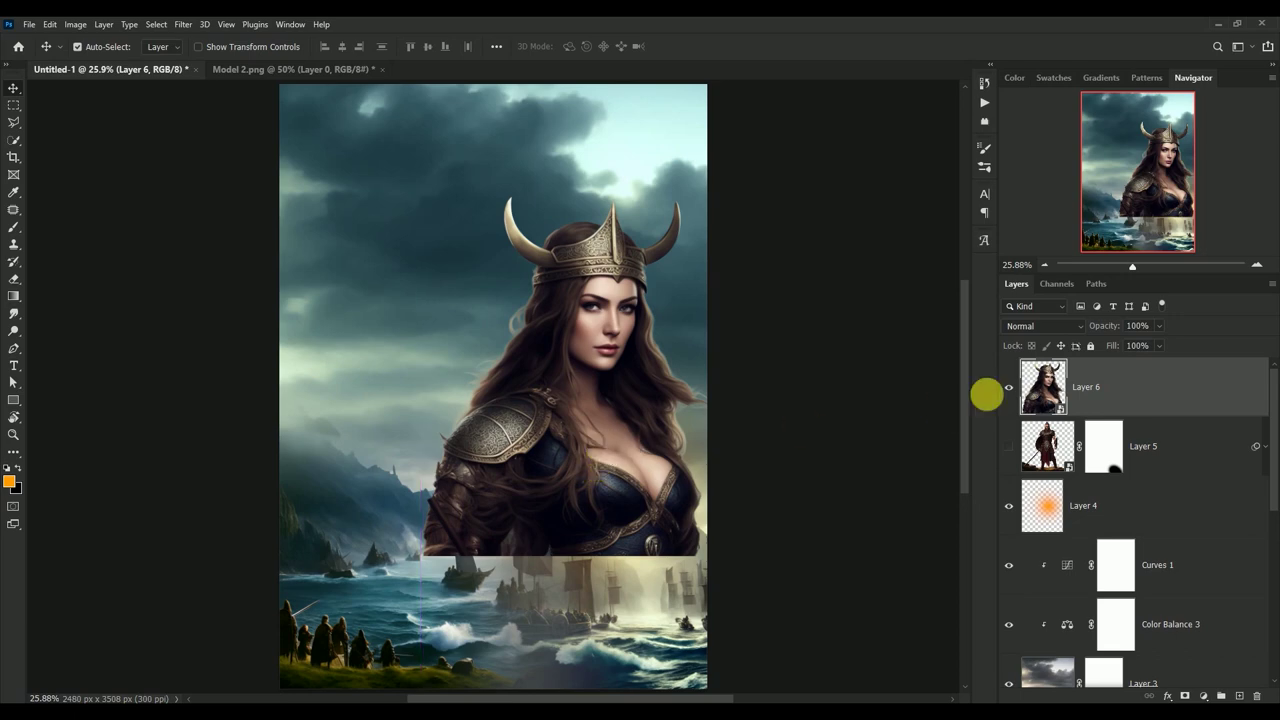
Add a layer mask to Layer 6 and fade its lower edge with a black-to-white gradient
click(1186, 696)
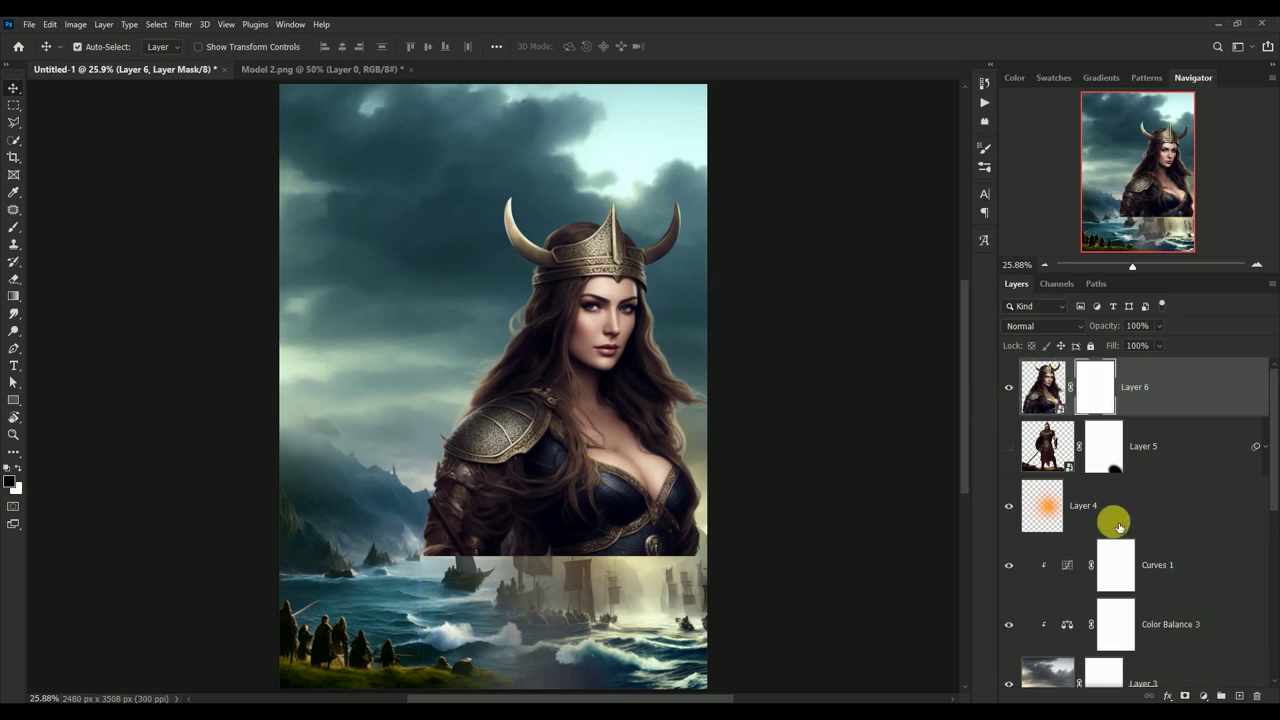
click(15, 296)
drag(612, 568, 614, 452)
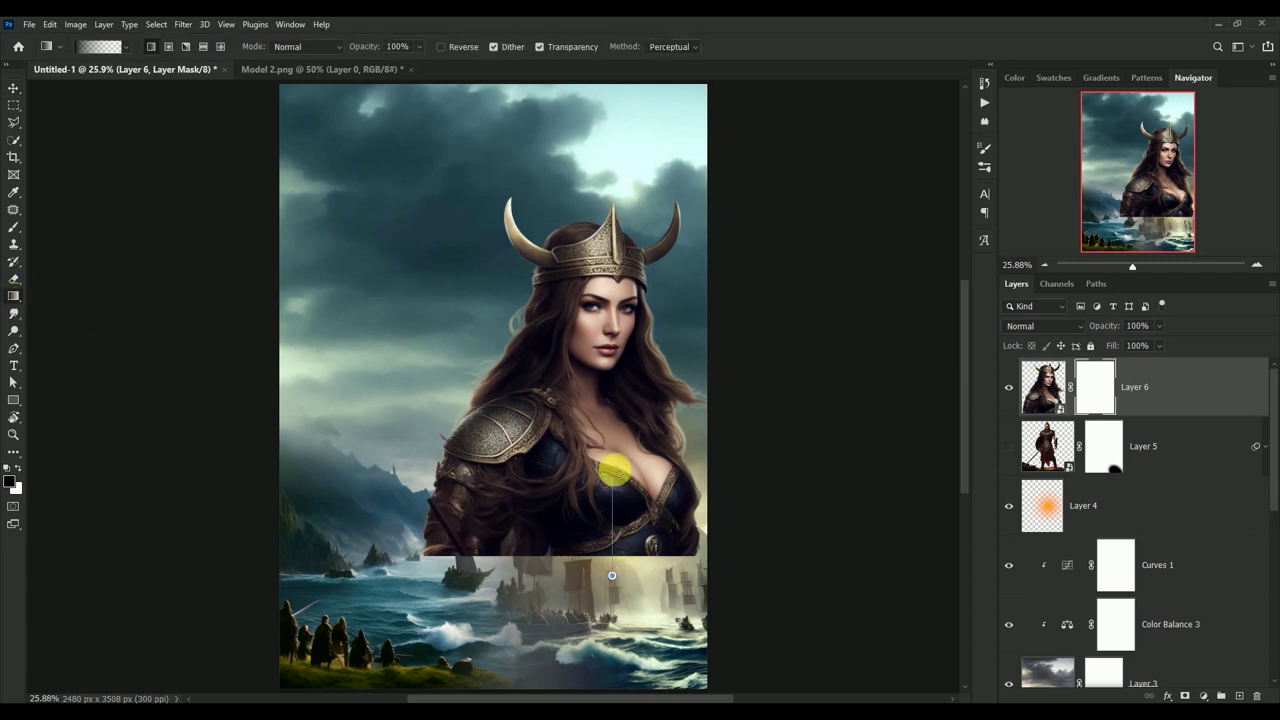
drag(615, 572, 604, 471)
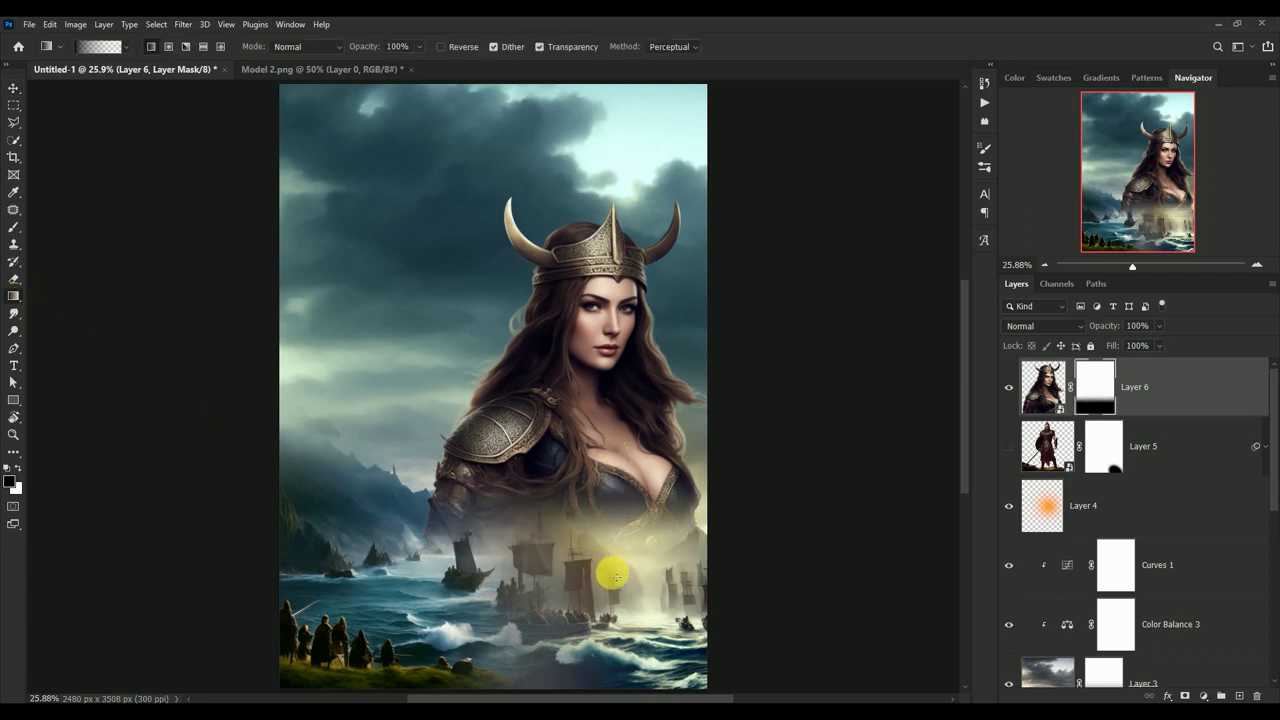
drag(611, 574, 624, 447)
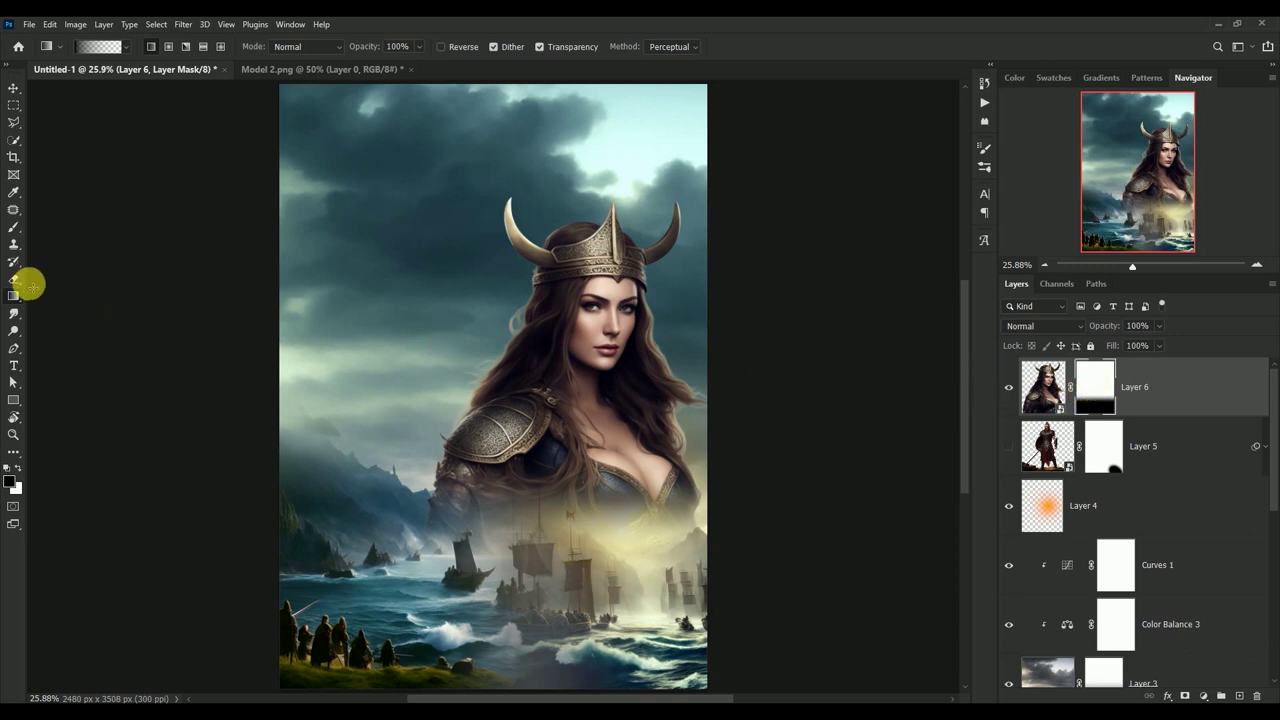
Paint black on the mask with a soft brush to reveal more of the ships
click(12, 228)
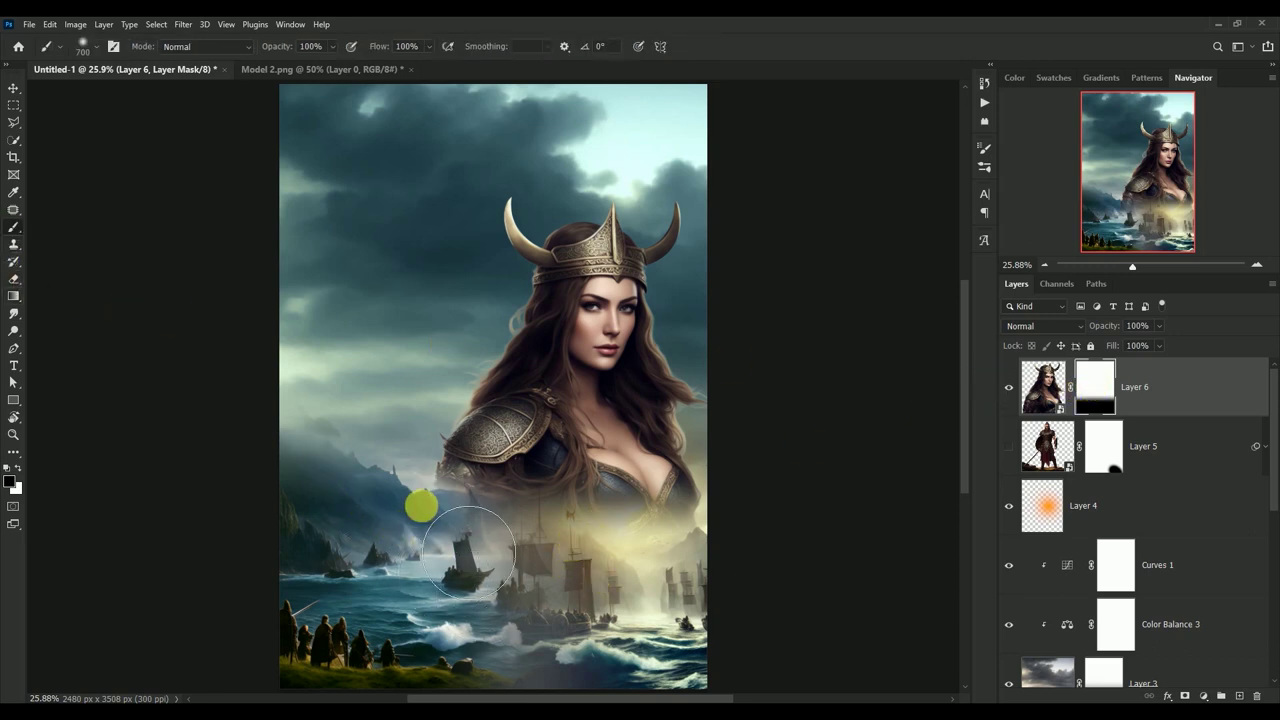
mouse_move(495, 572)
mouse_down()
mouse_move(598, 616)
mouse_move(507, 567)
mouse_move(571, 615)
mouse_move(519, 569)
mouse_move(482, 563)
mouse_move(597, 629)
mouse_move(540, 416)
mouse_up()
click(14, 88)
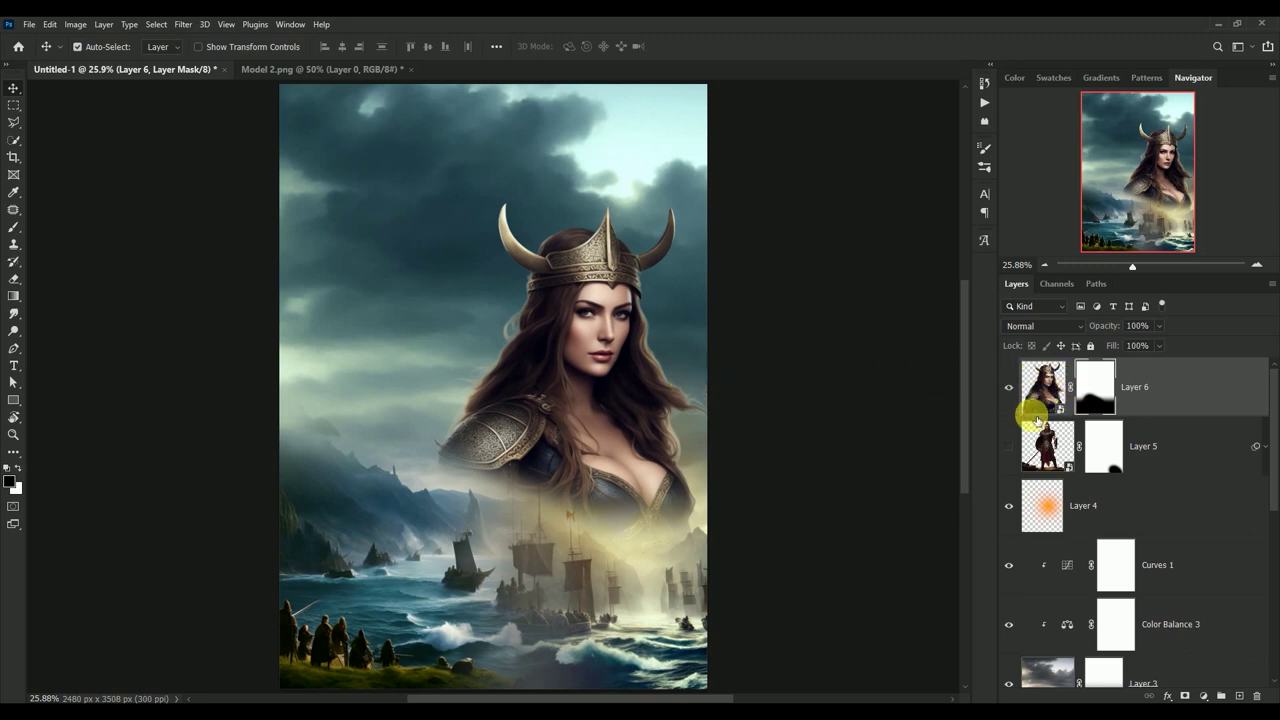
Show warrior Layer 5 again, move Layer 6 below it, and target the woman's image
click(1007, 446)
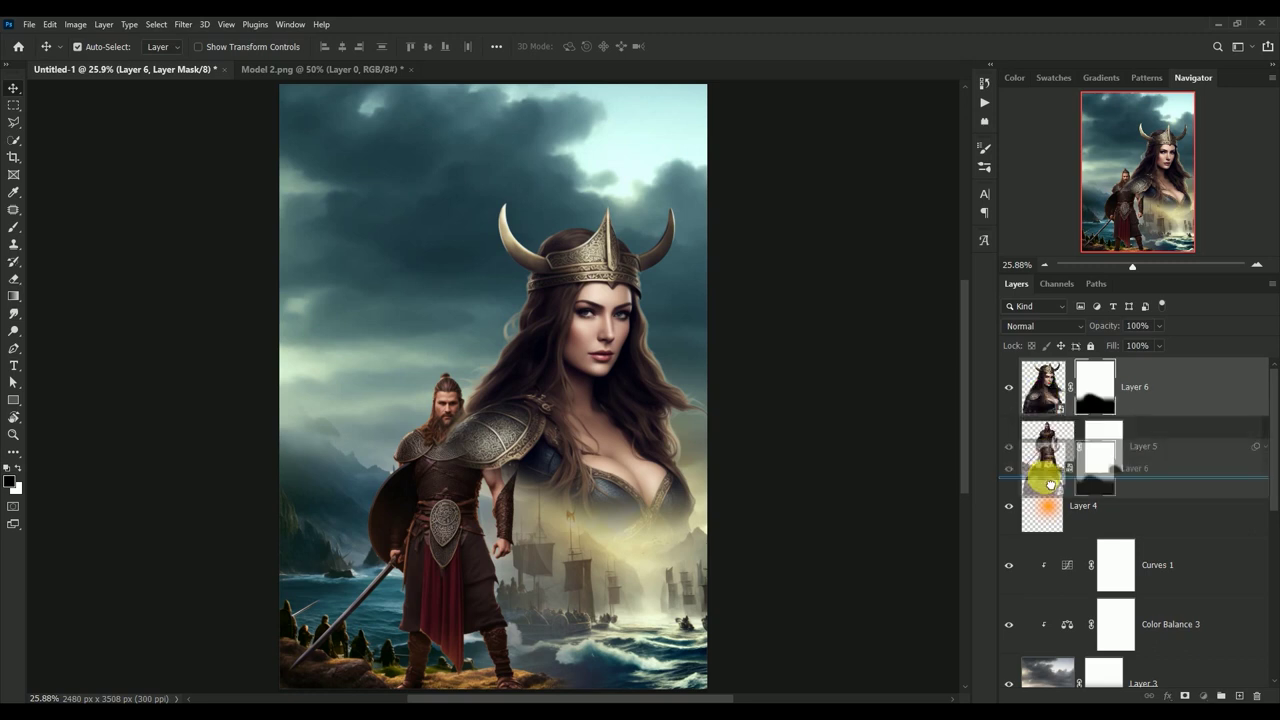
drag(1049, 401, 1043, 486)
click(1058, 428)
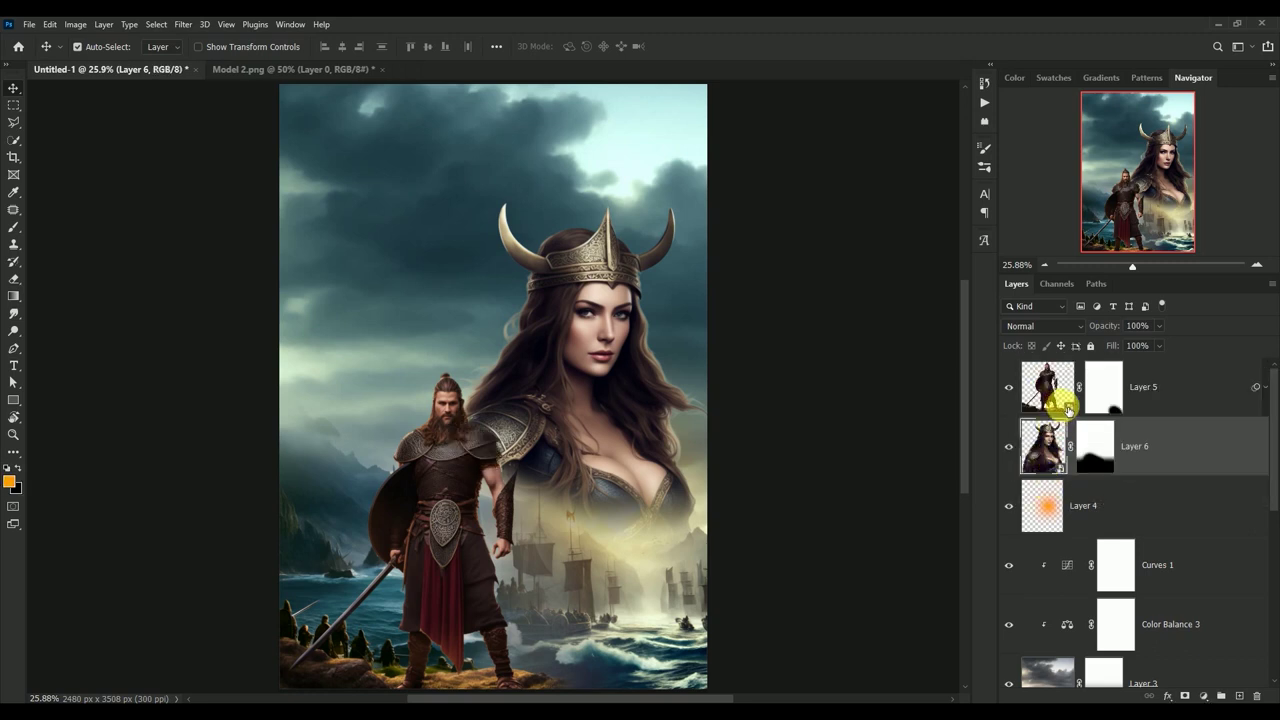
click(1095, 446)
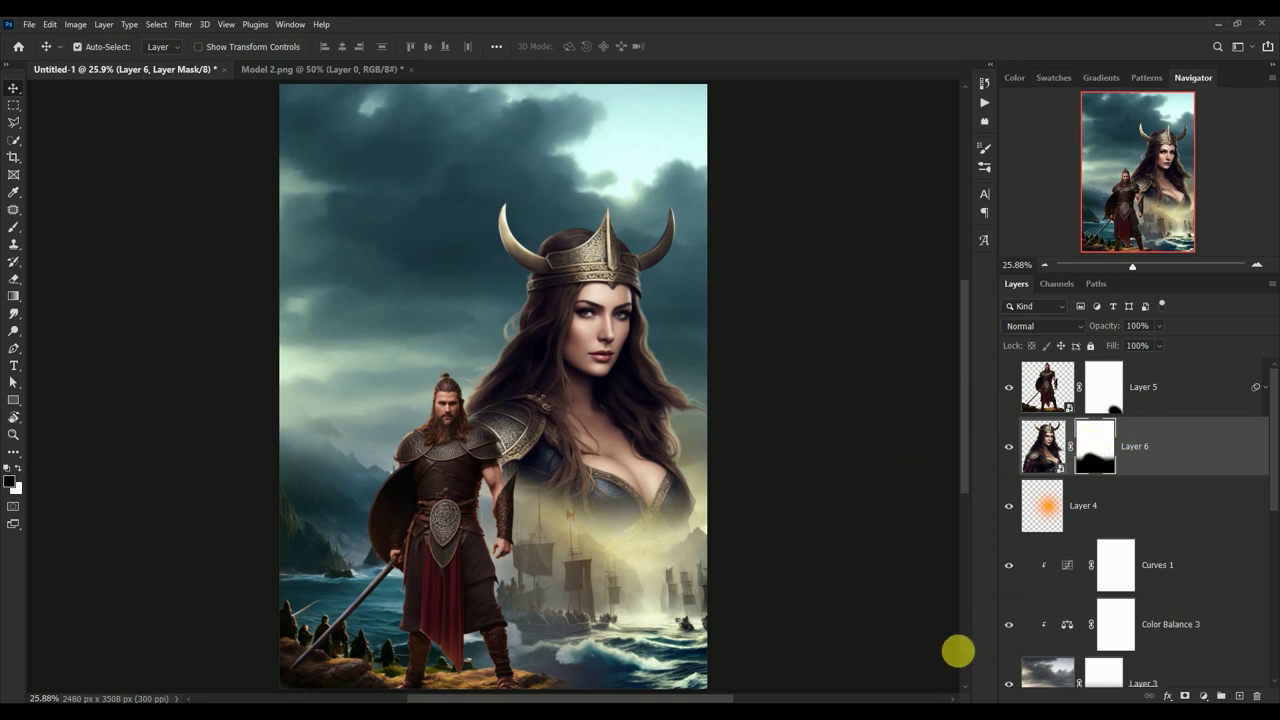
click(1044, 447)
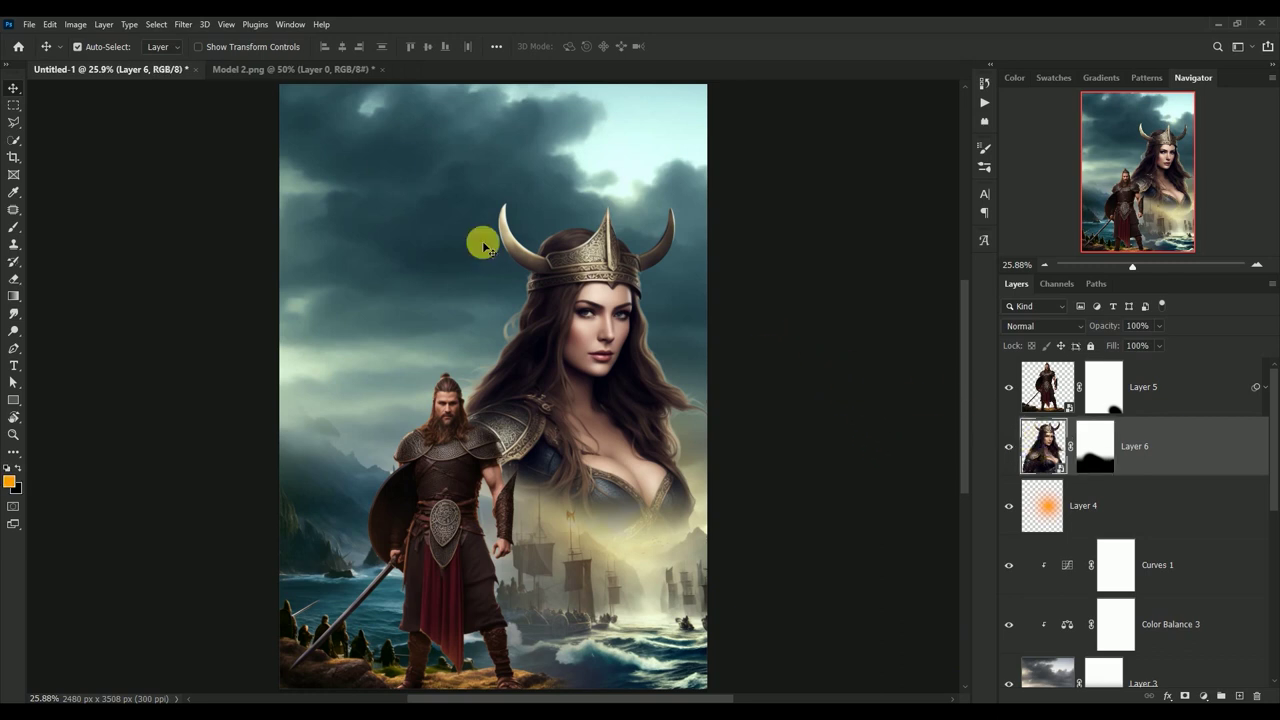
Camera Raw on Layer 6: contrast -21, highlights -21, shadows +12, texture +50, clarity +24, vibrance +16
click(183, 24)
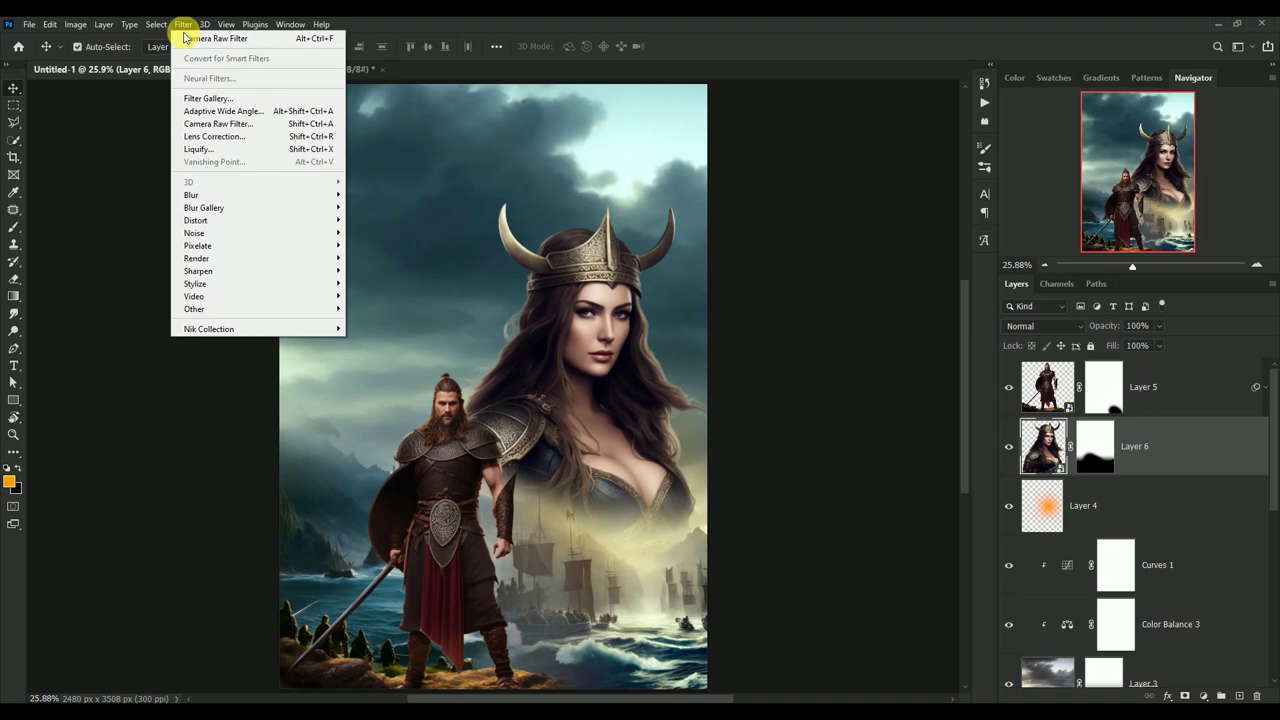
click(198, 126)
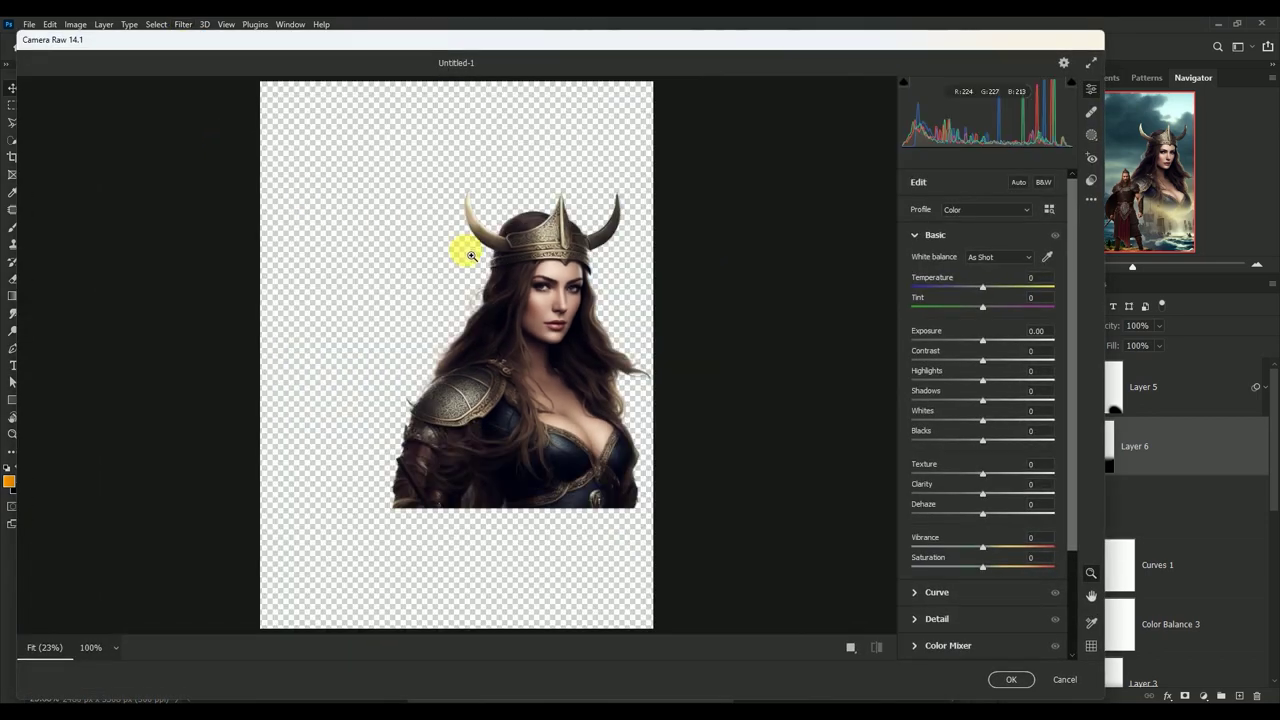
click(1046, 353)
text(-2)
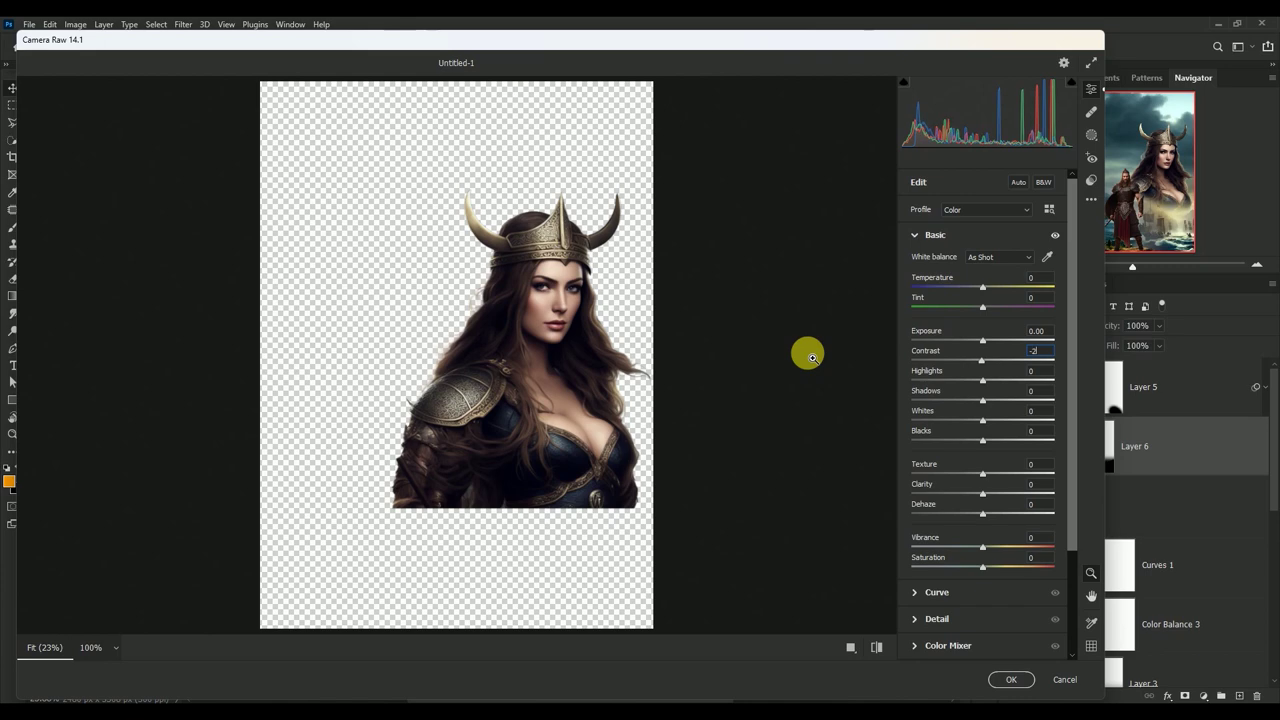
text(1)
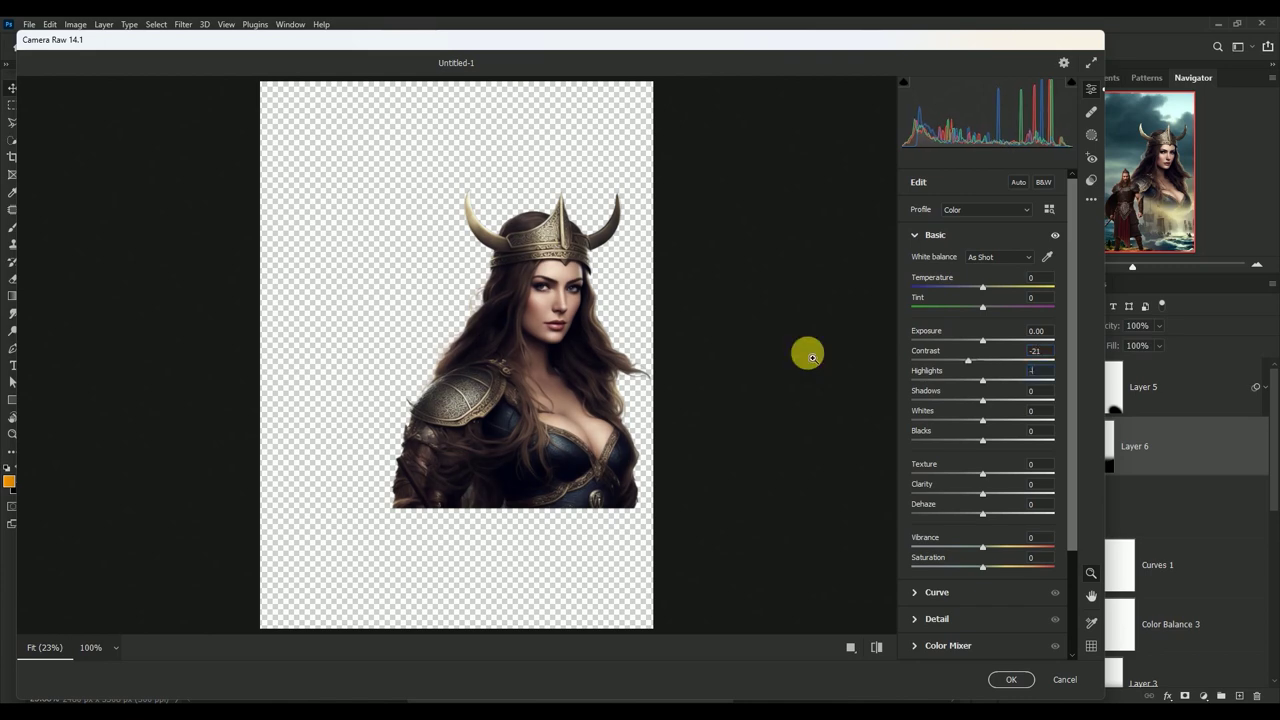
text(21)
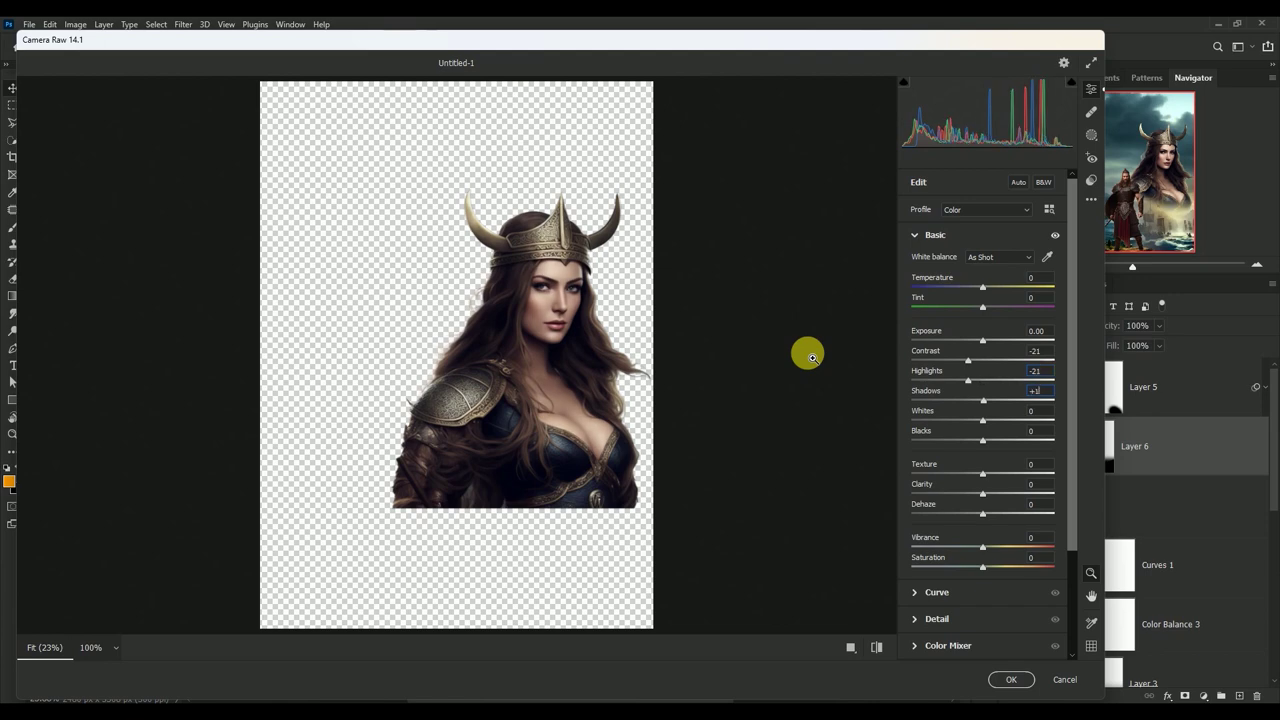
text(2)
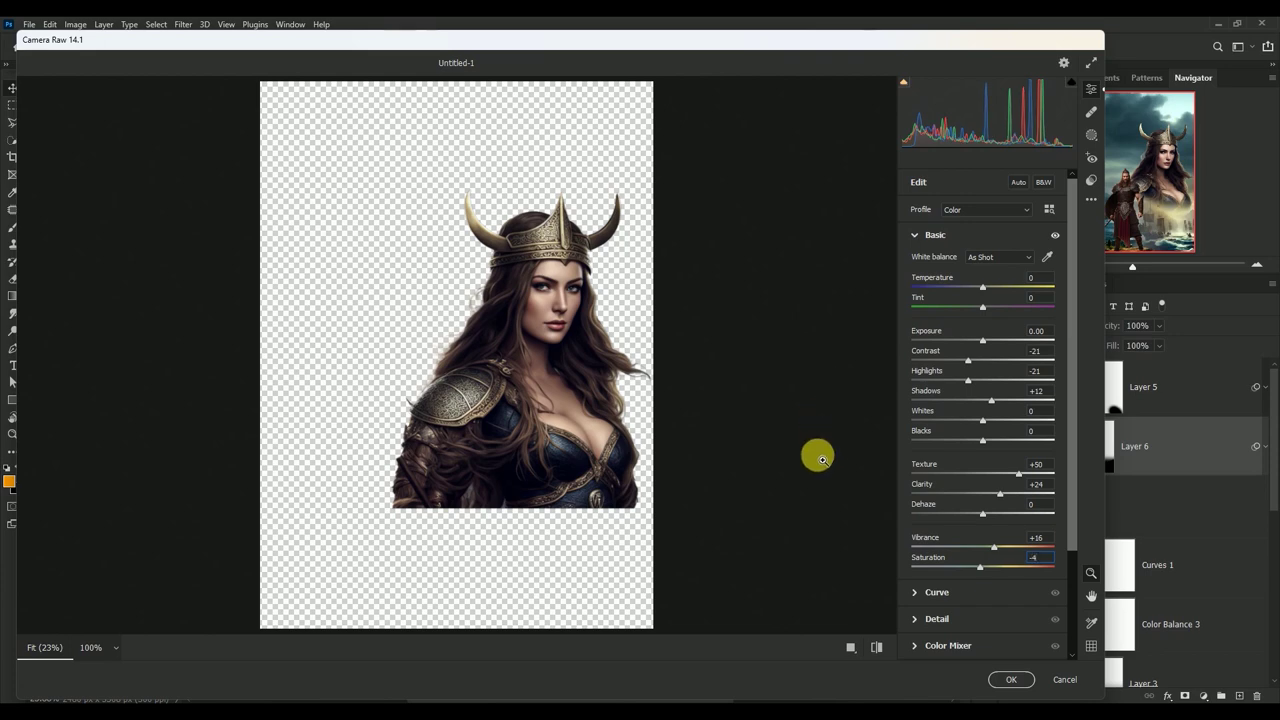
click(1008, 679)
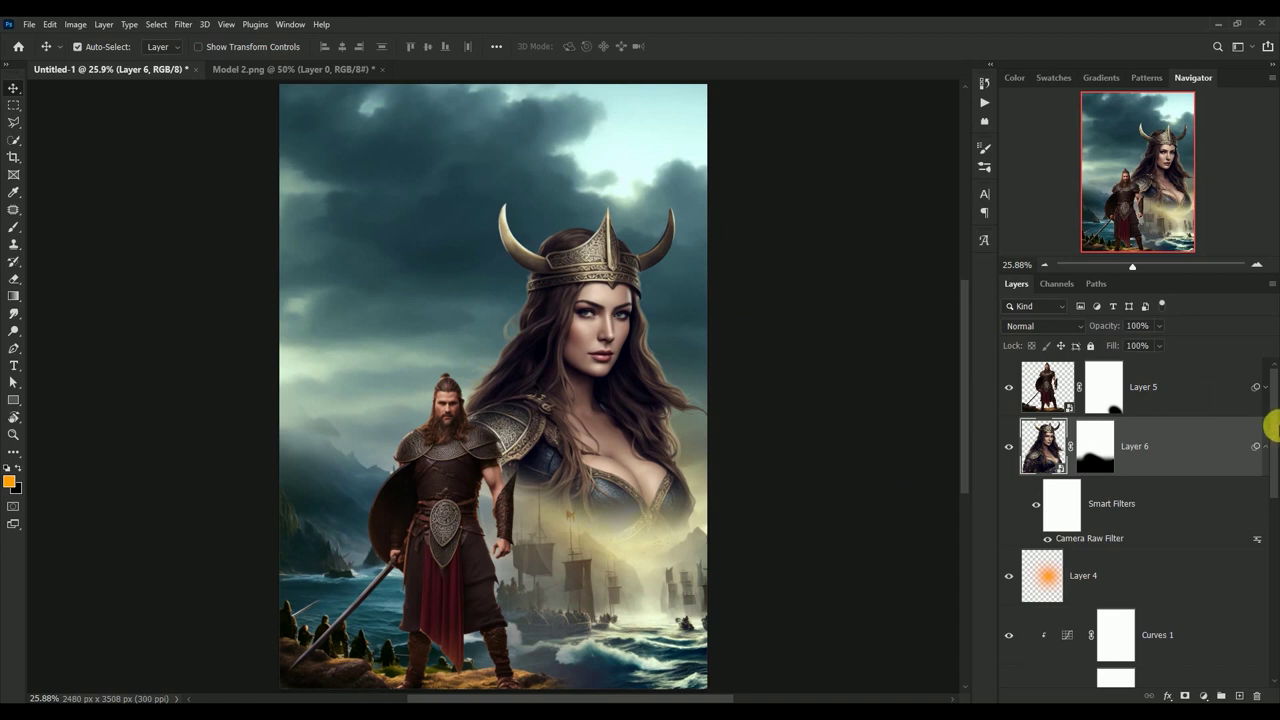
Scale the warrior on Layer 5 up to about 109% with Free Transform
click(1267, 462)
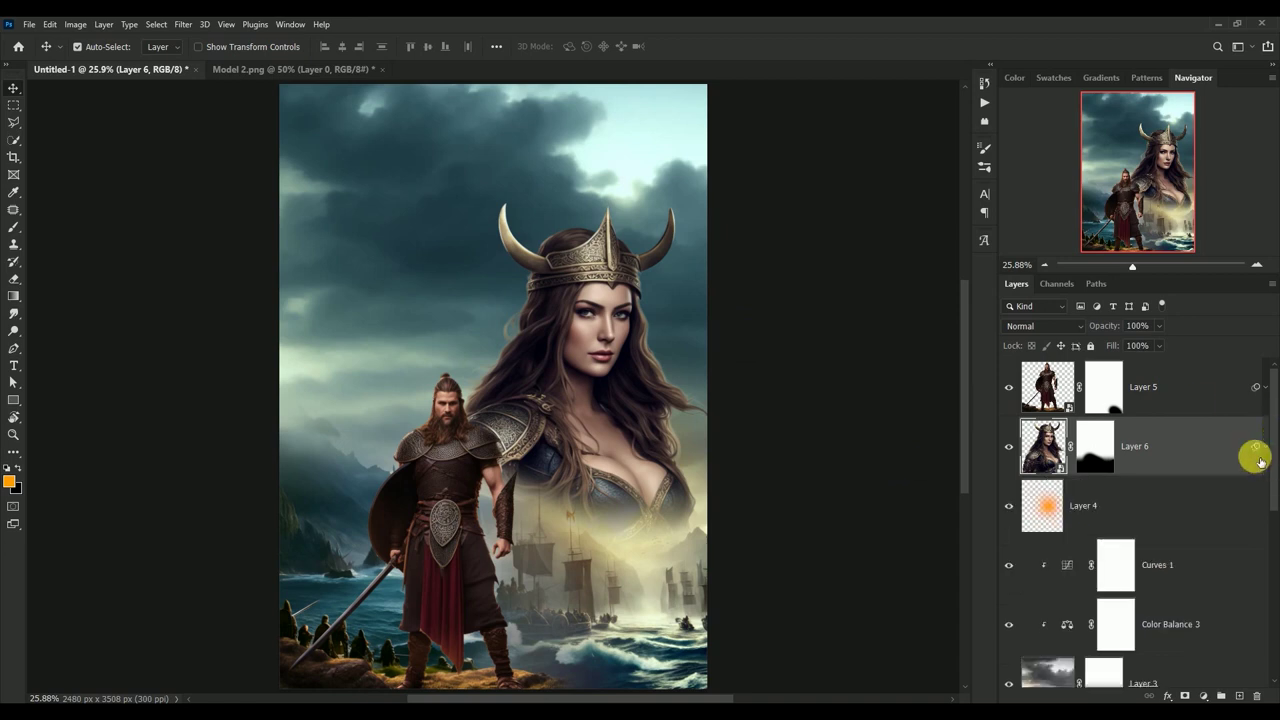
click(1050, 395)
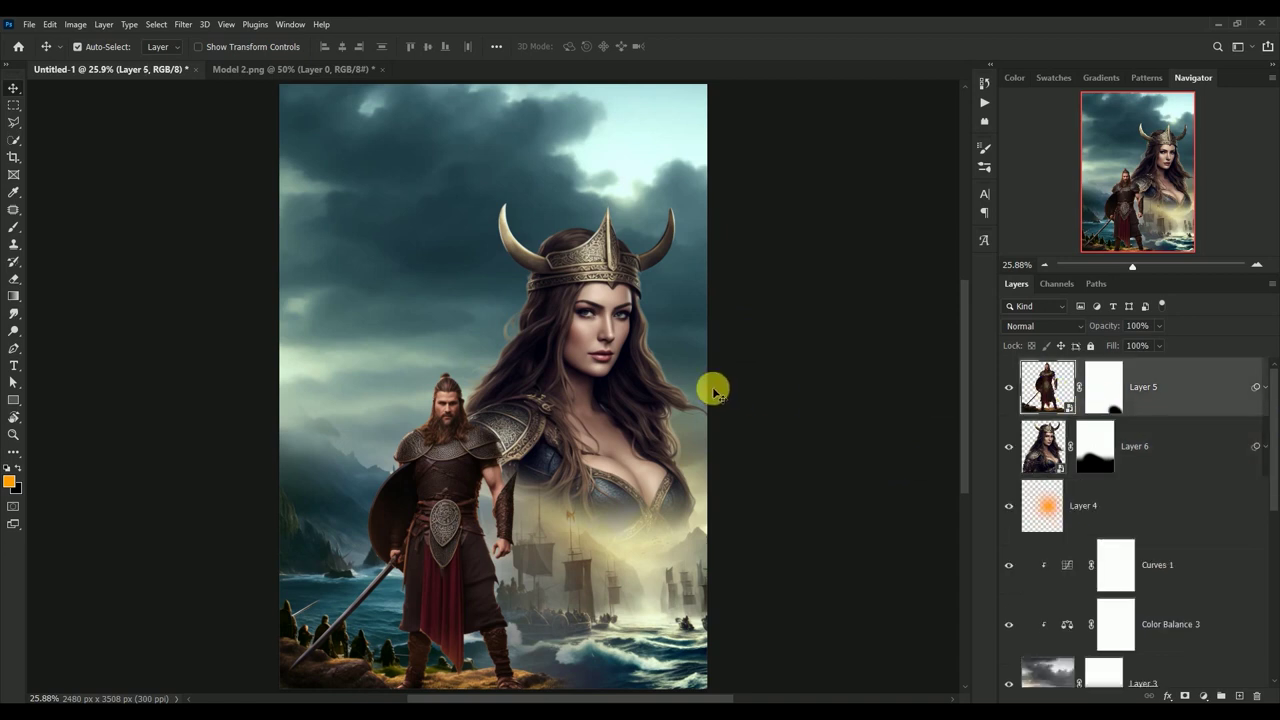
key(ctrl+t)
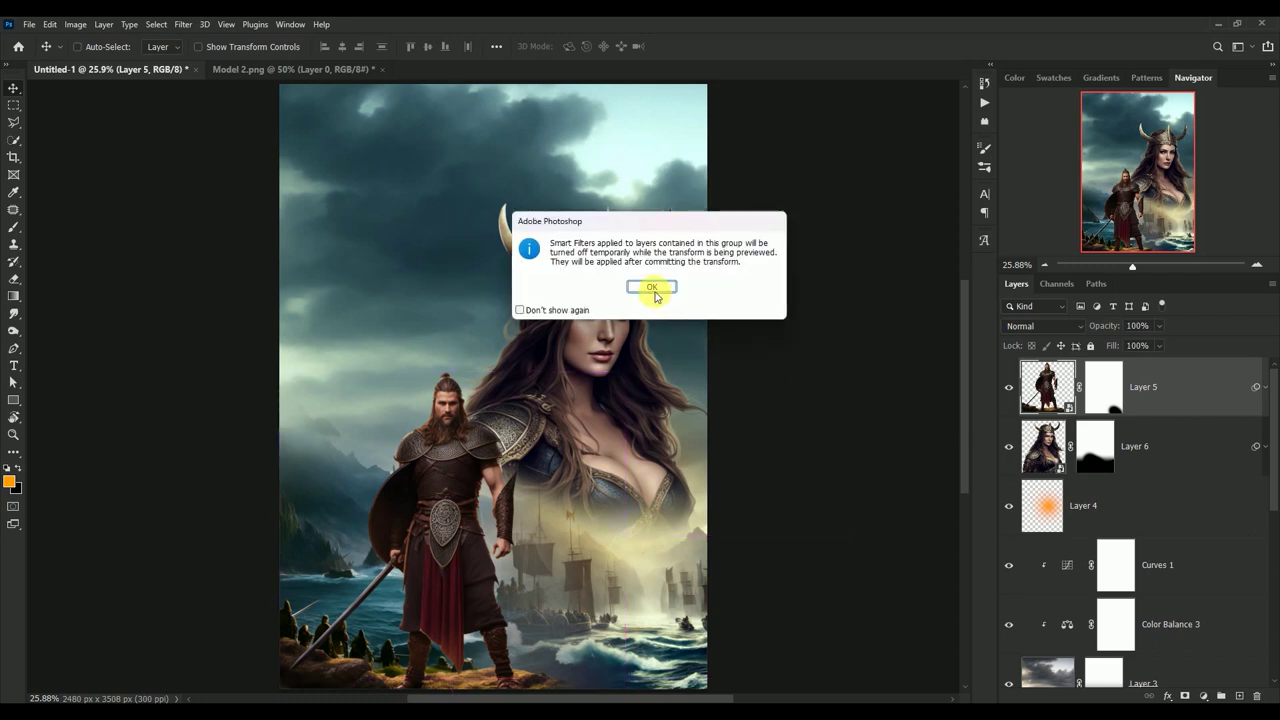
click(655, 290)
drag(624, 373, 656, 343)
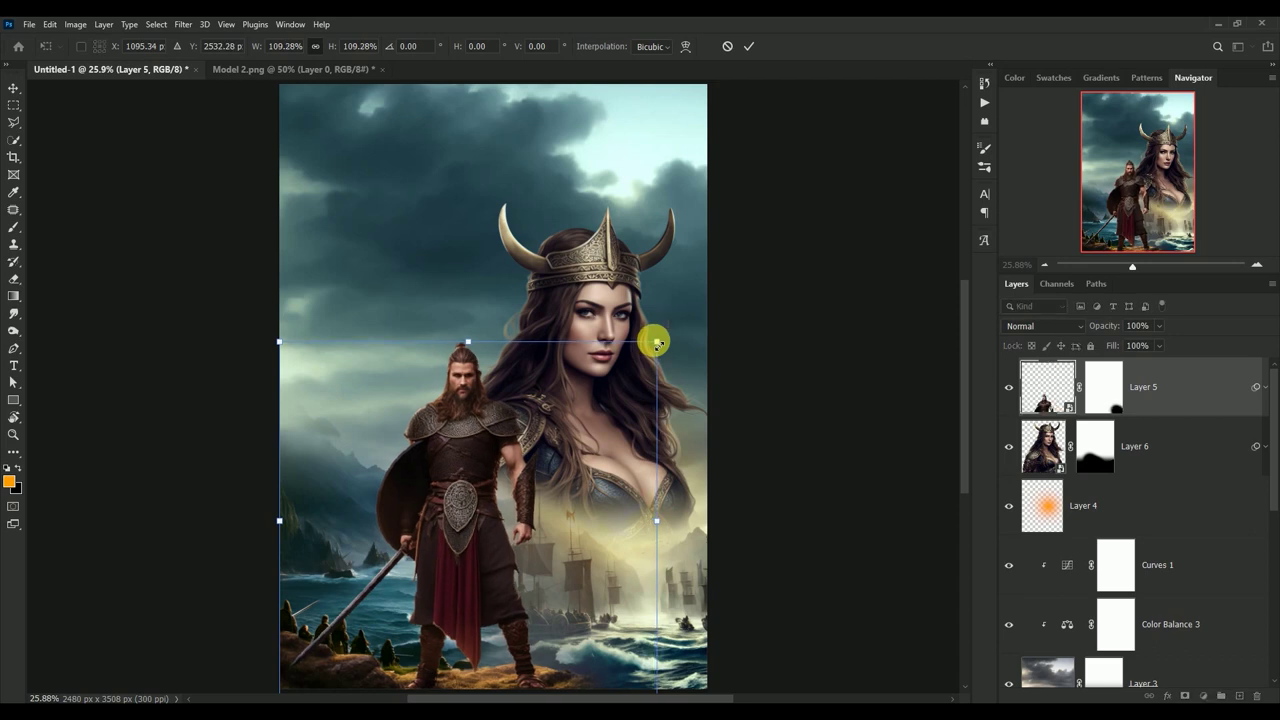
drag(480, 451, 451, 451)
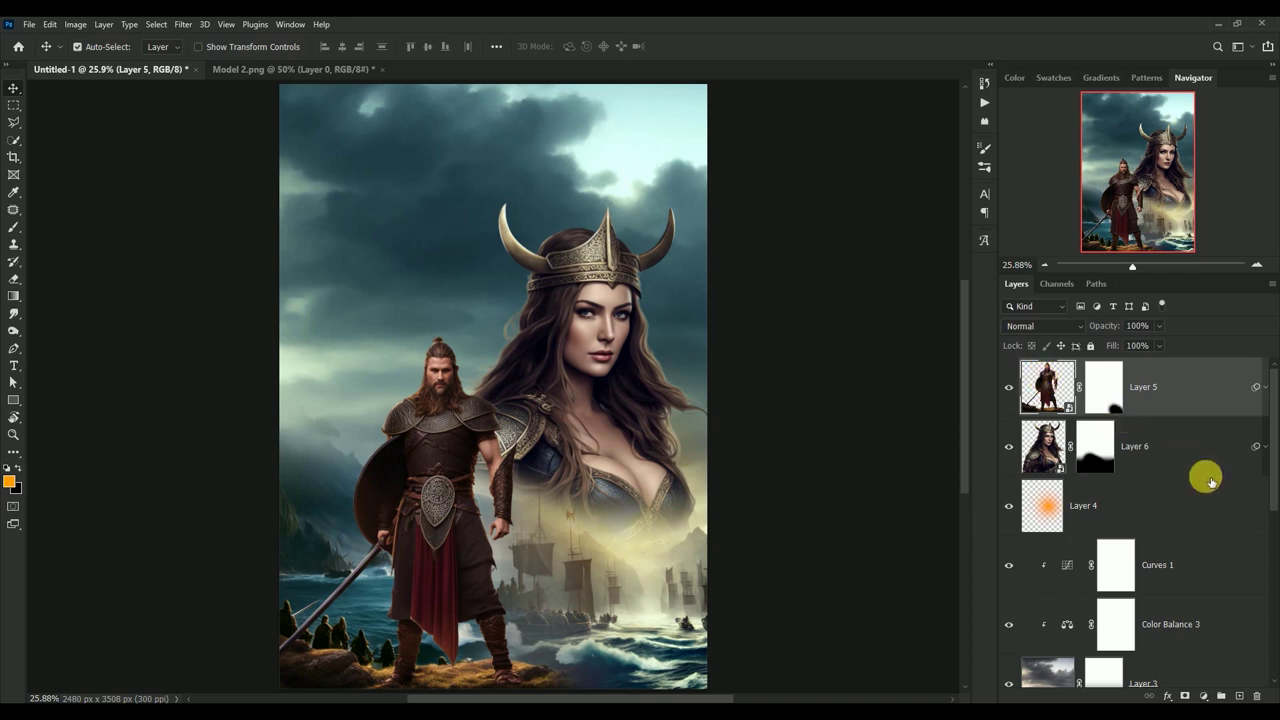
Add a new layer clipped to Layer 5, fill it with 50% gray, and set it to Overlay
click(1240, 695)
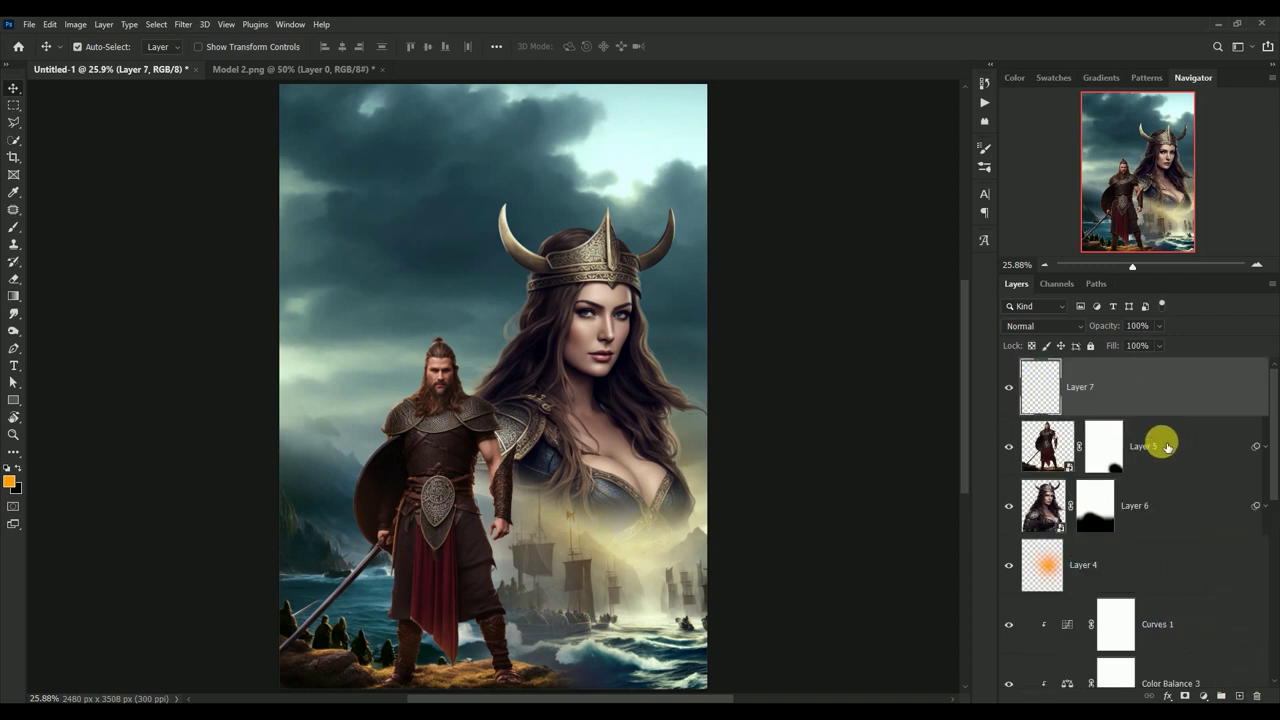
alt+click(1032, 420)
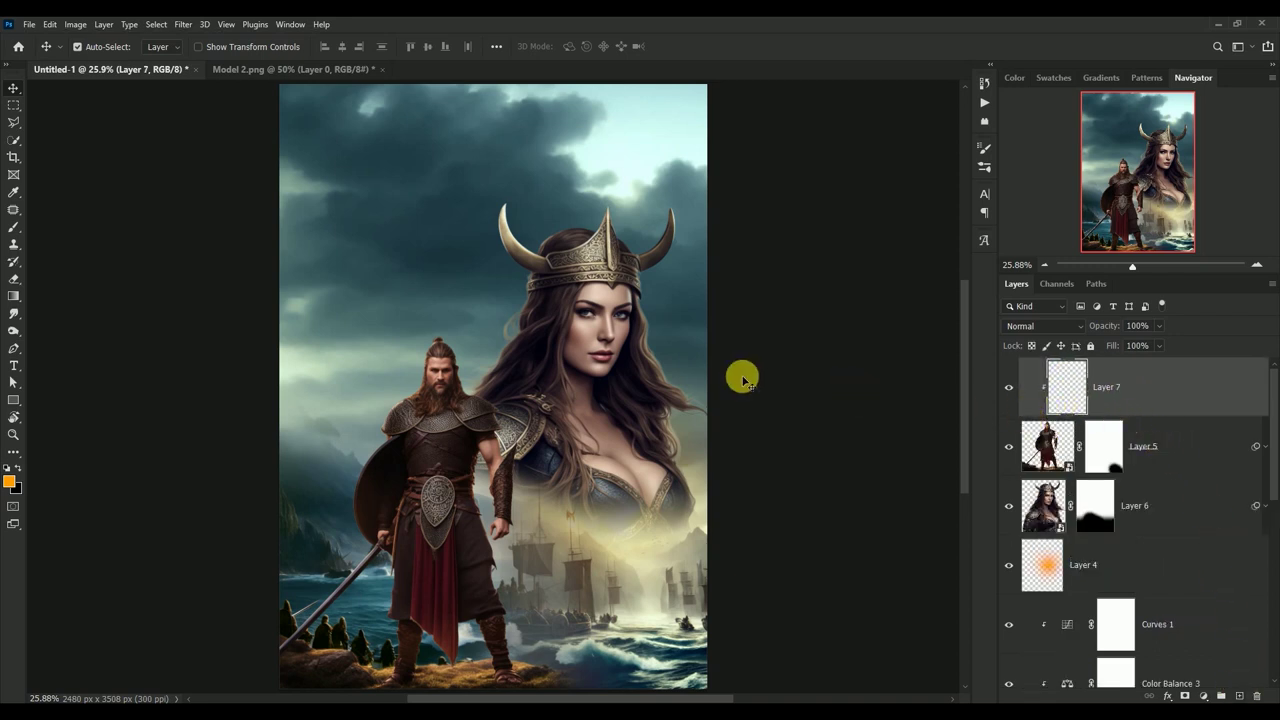
click(50, 26)
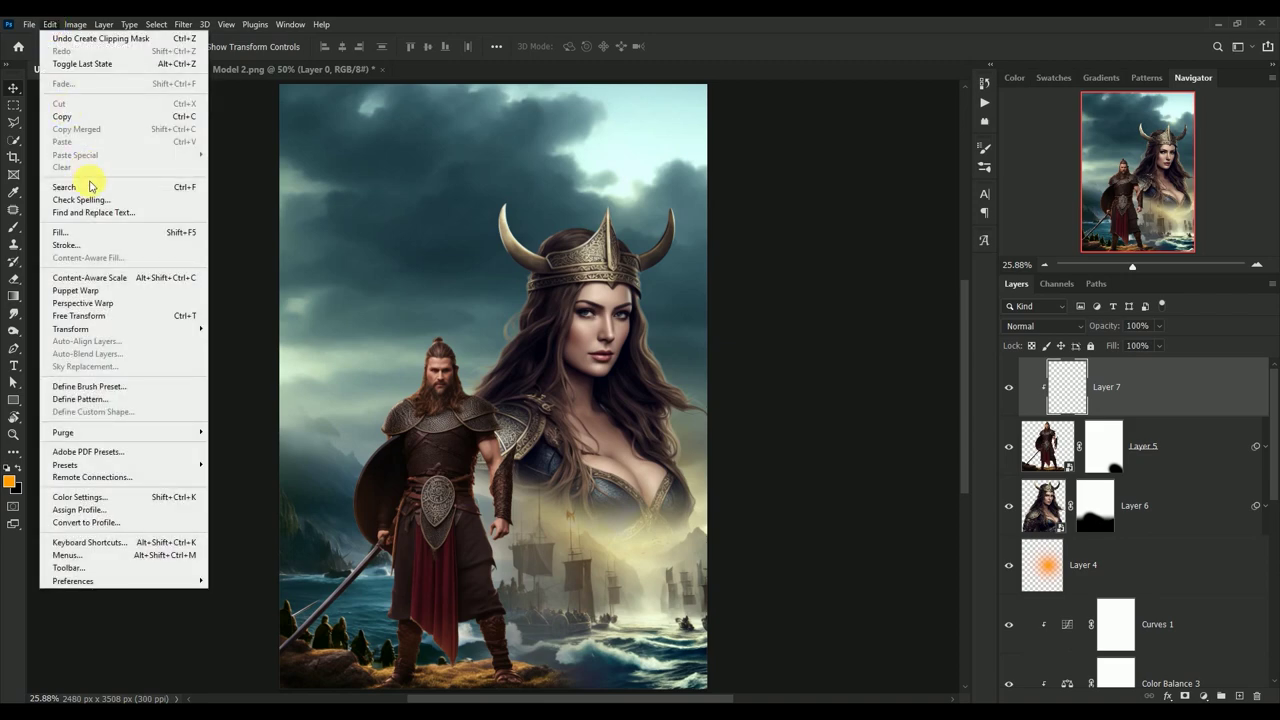
click(104, 233)
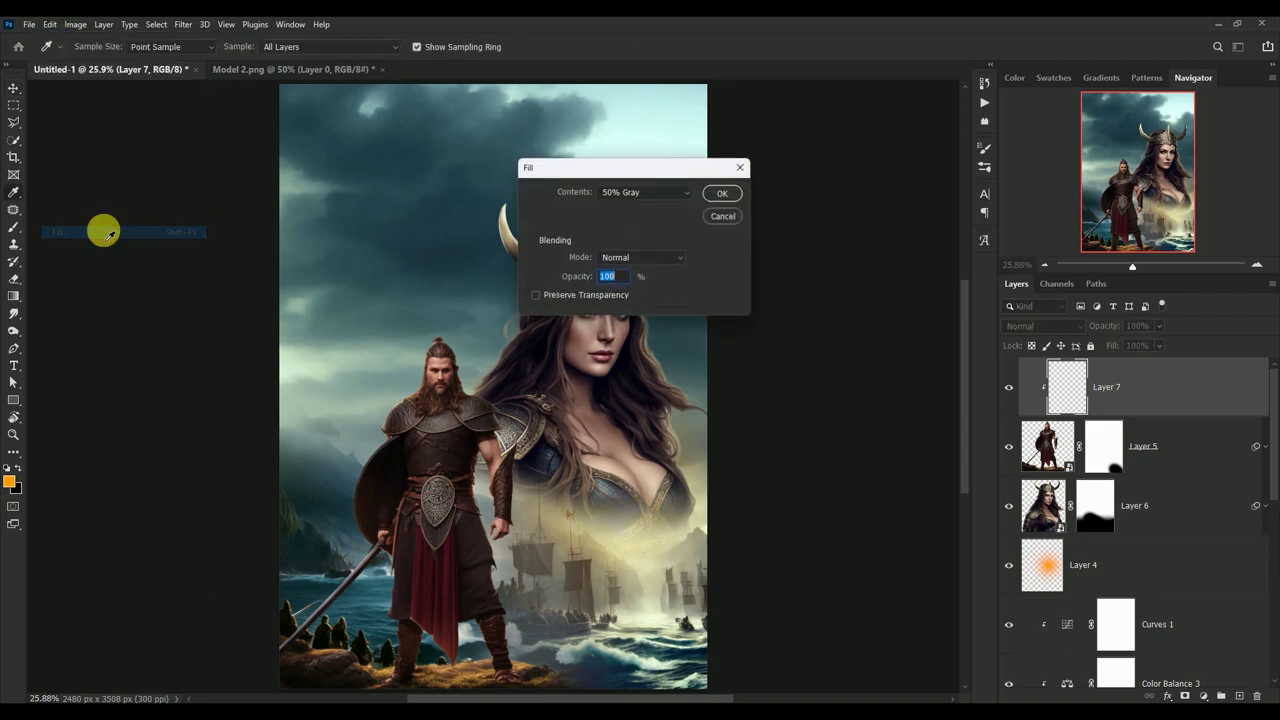
click(720, 194)
key(v)
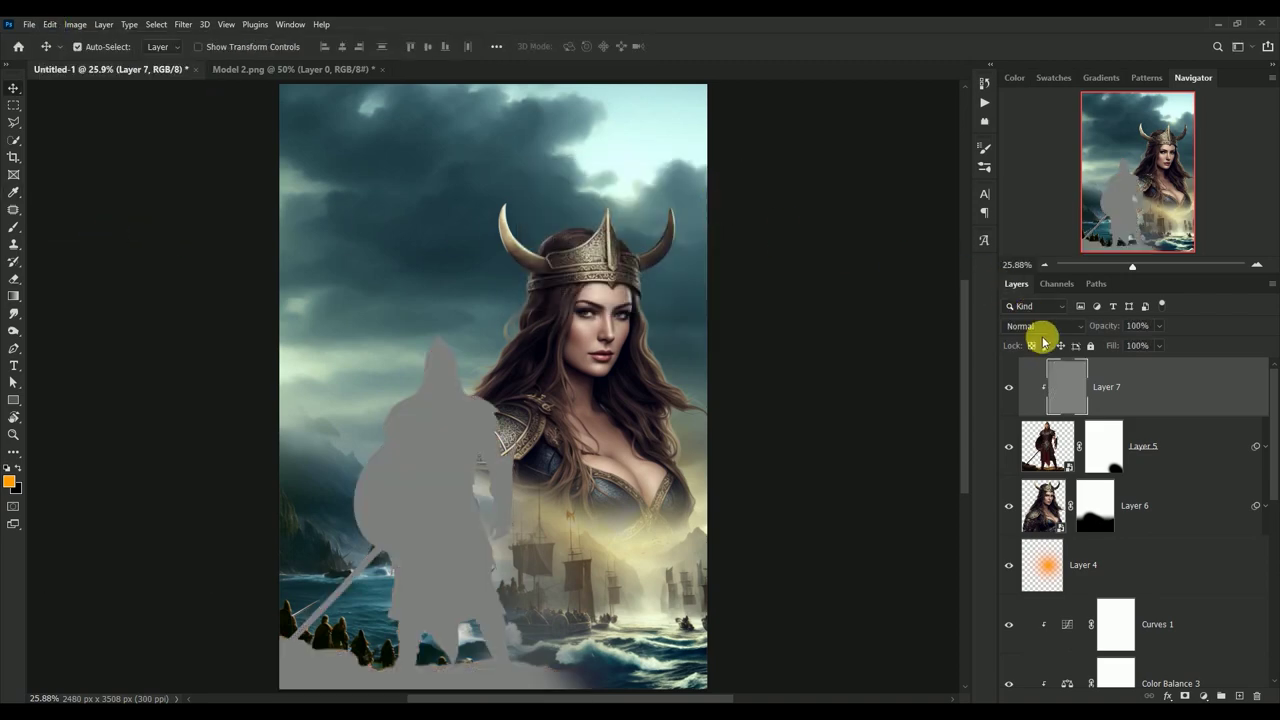
click(1040, 328)
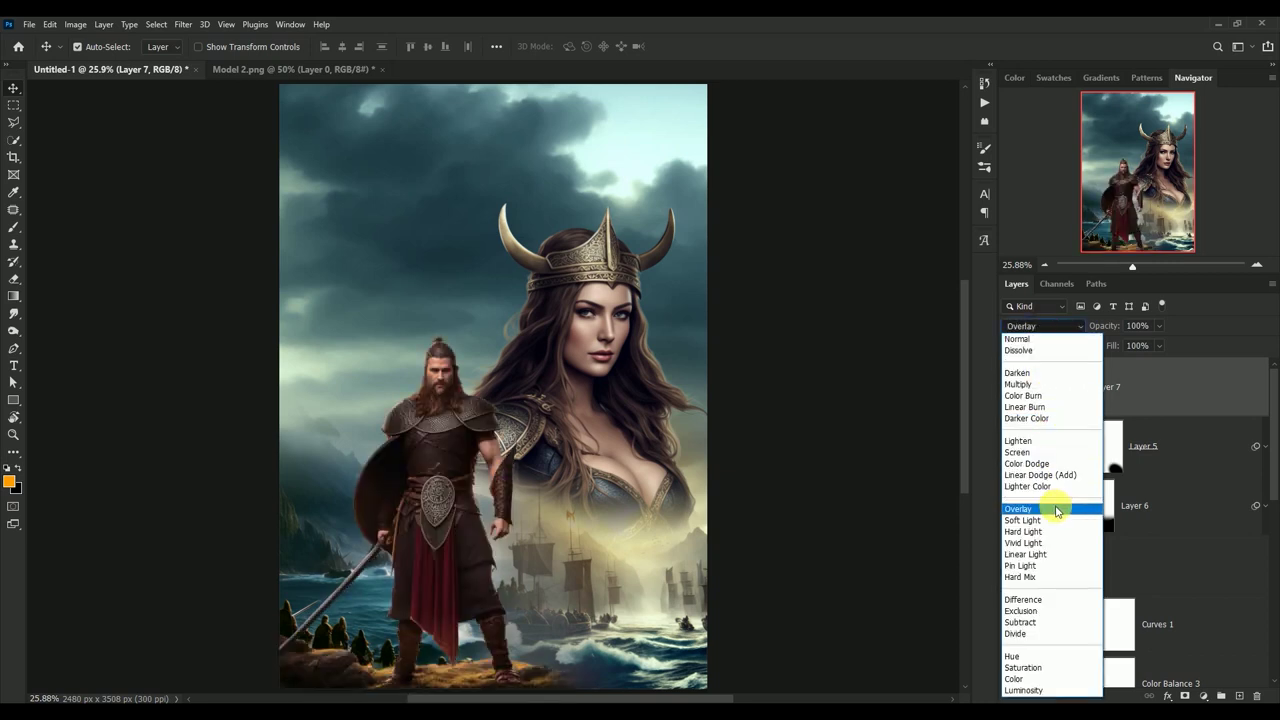
click(1056, 511)
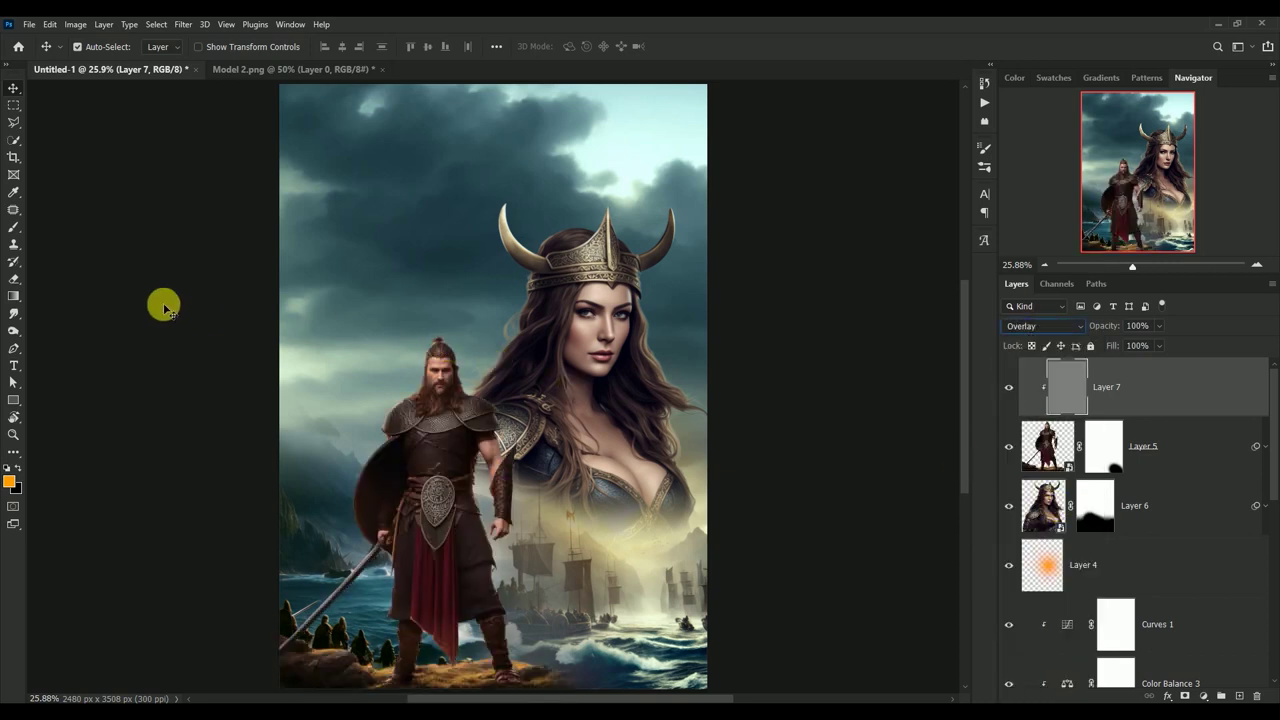
Dodge the warrior's shoulder armour, belt, forearm, shield and lower body on Layer 7
click(14, 333)
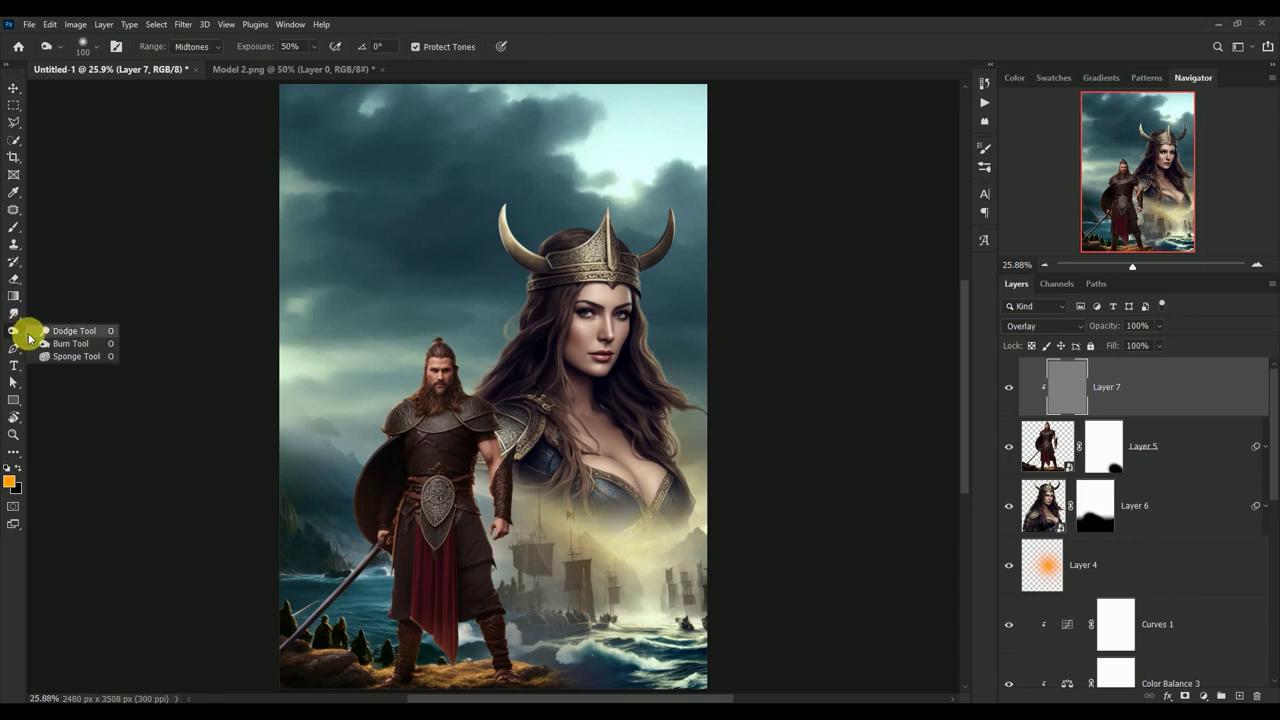
scroll(437, 428, up, 2)
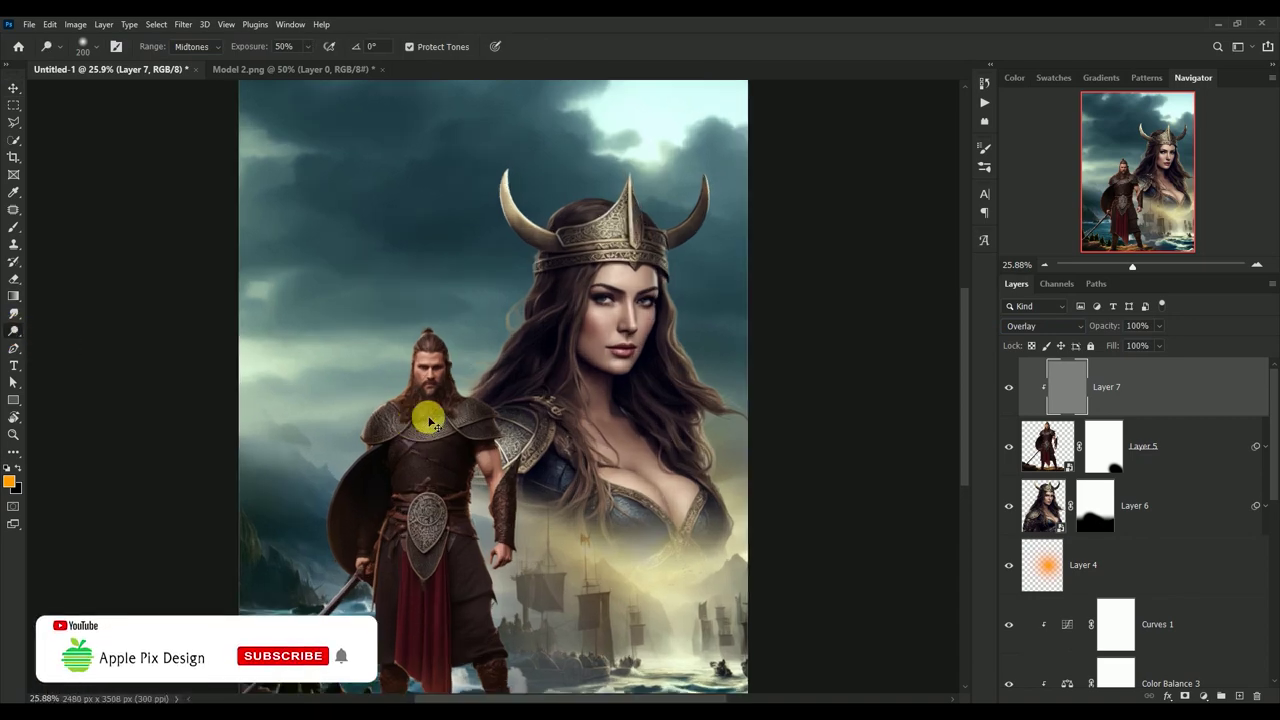
scroll(434, 420, up, 3)
scroll(434, 420, up, 2)
drag(423, 380, 551, 321)
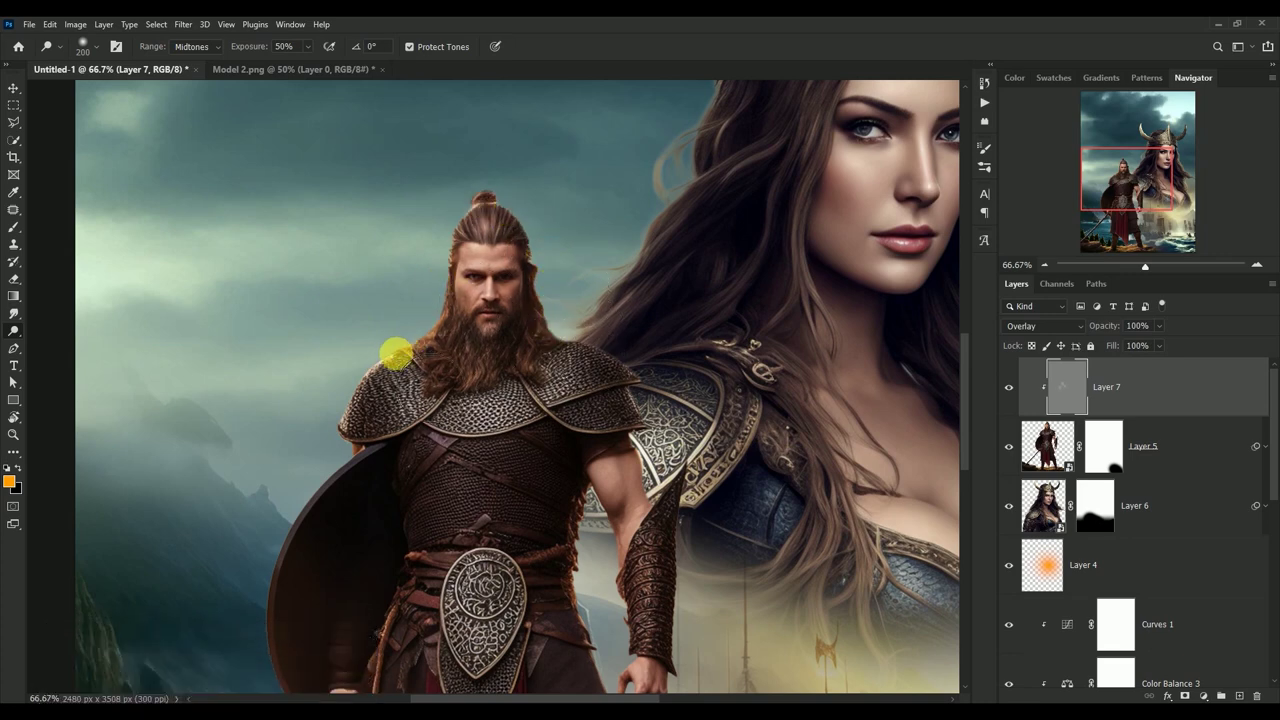
drag(601, 385, 484, 440)
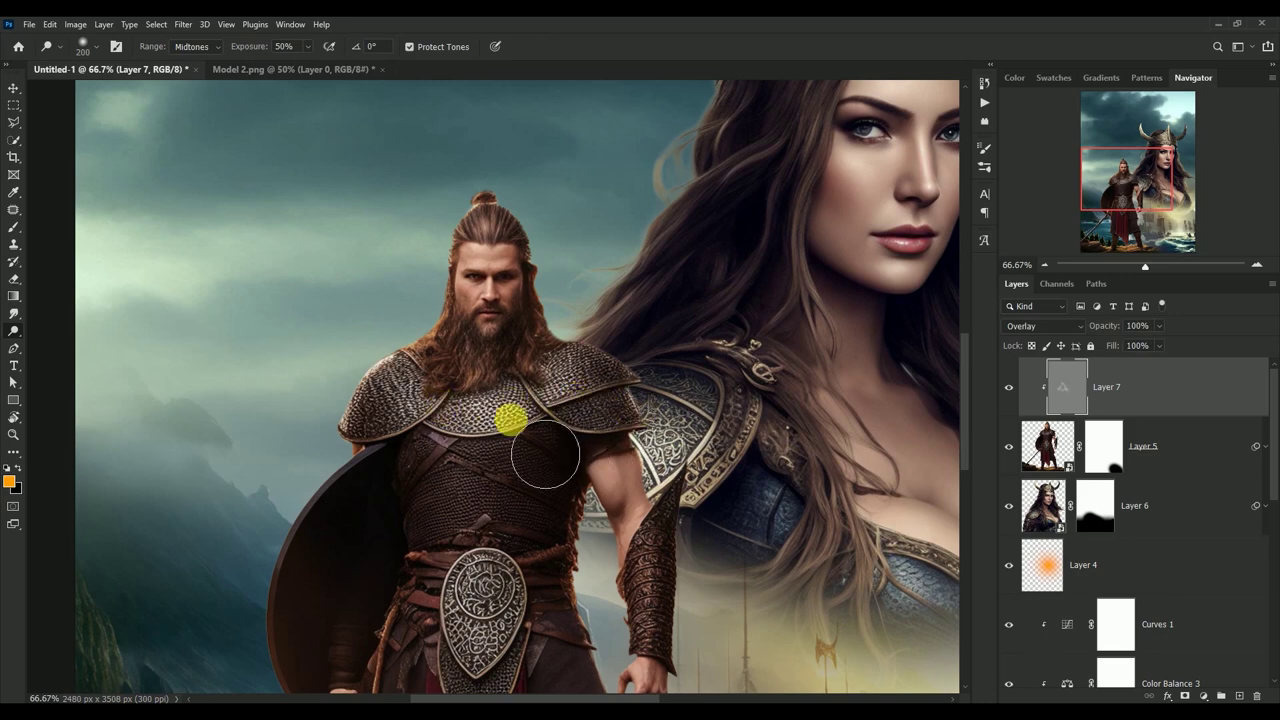
scroll(490, 420, down, 3)
mouse_move(500, 414)
mouse_down()
mouse_move(500, 586)
mouse_move(533, 585)
mouse_up()
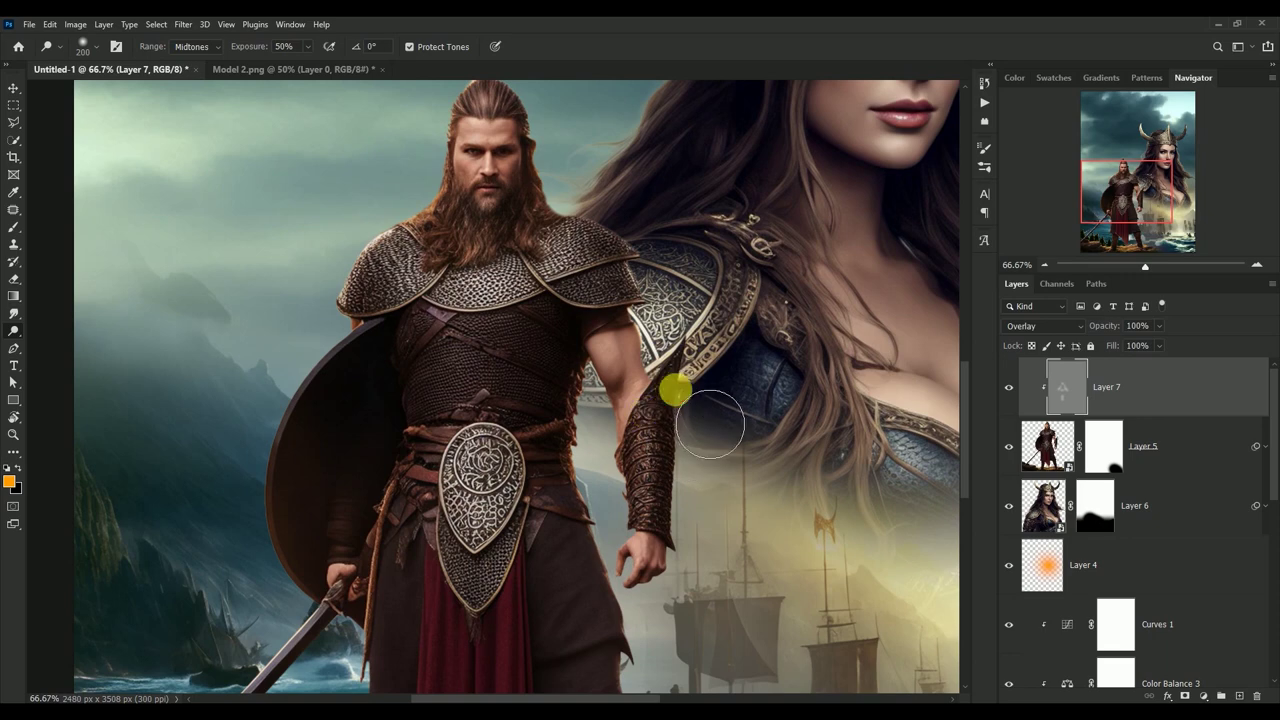
mouse_move(680, 447)
mouse_down()
mouse_move(392, 422)
mouse_move(430, 337)
mouse_move(500, 386)
mouse_up()
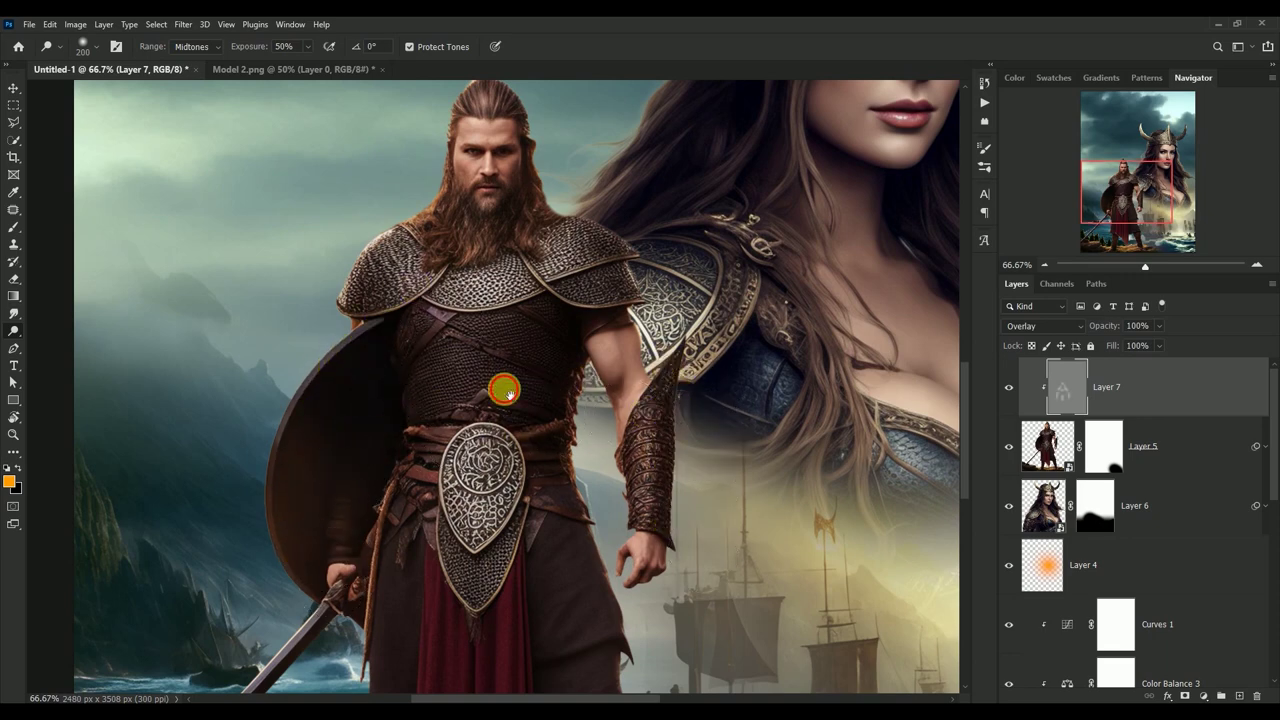
scroll(500, 386, down, 5)
mouse_move(428, 408)
mouse_down()
mouse_move(375, 425)
mouse_move(147, 627)
mouse_move(494, 343)
mouse_move(471, 523)
mouse_move(543, 466)
mouse_move(590, 364)
mouse_move(587, 540)
mouse_move(558, 568)
mouse_move(539, 411)
mouse_move(545, 582)
mouse_move(523, 543)
mouse_move(514, 380)
mouse_move(514, 543)
mouse_move(692, 557)
mouse_move(680, 674)
mouse_move(709, 563)
mouse_move(707, 477)
mouse_move(446, 466)
mouse_move(417, 586)
mouse_move(674, 491)
mouse_move(714, 597)
mouse_up()
Resize the brush and dodge the warrior's beard, then fit the whole poster on screen
key(bracketleft)
key(bracketleft)
key(bracketleft)
key(bracketright)
key(bracketright)
key(bracketright)
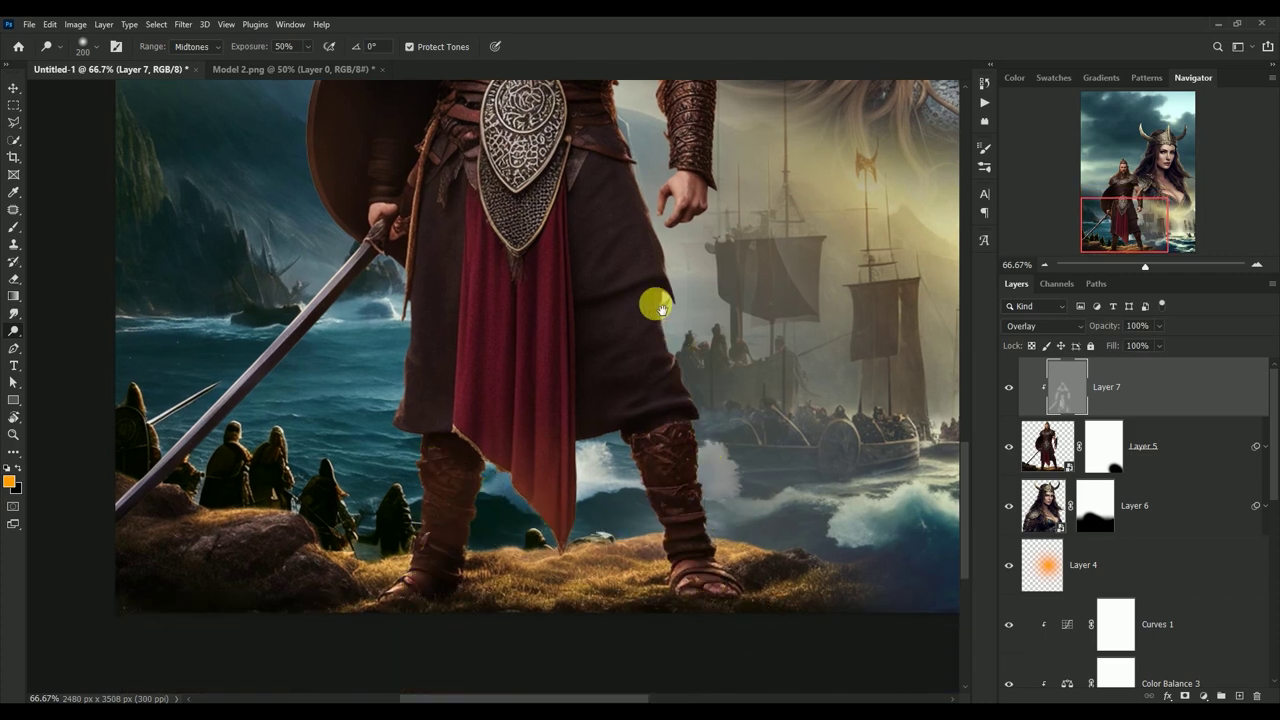
drag(654, 300, 694, 480)
mouse_move(646, 414)
mouse_down()
mouse_move(632, 400)
mouse_move(635, 495)
mouse_up()
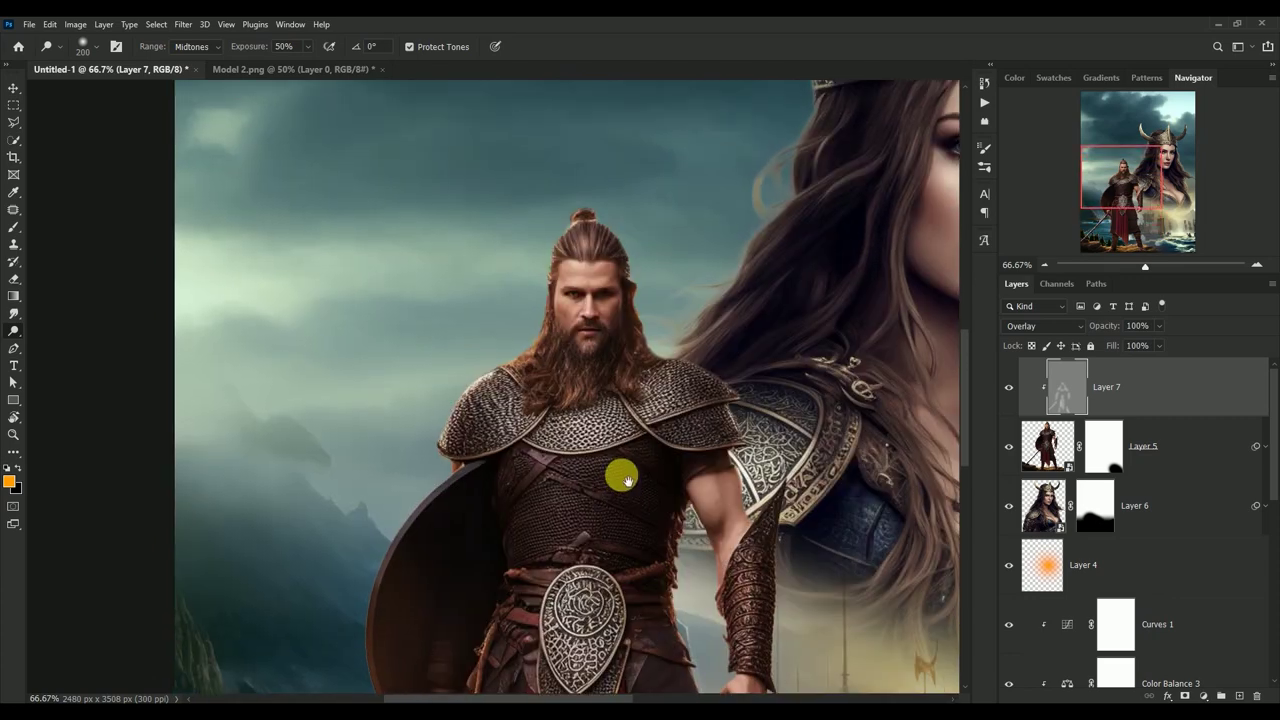
right_click(16, 330)
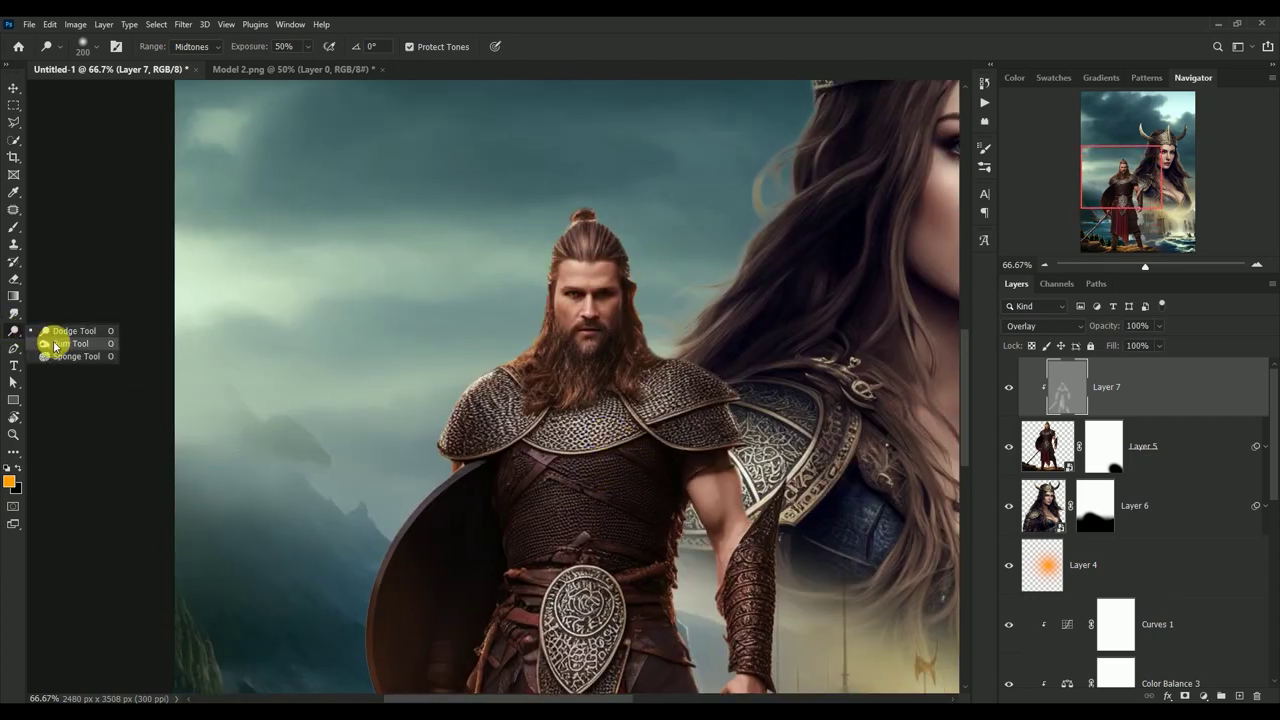
click(50, 330)
key(bracketleft)
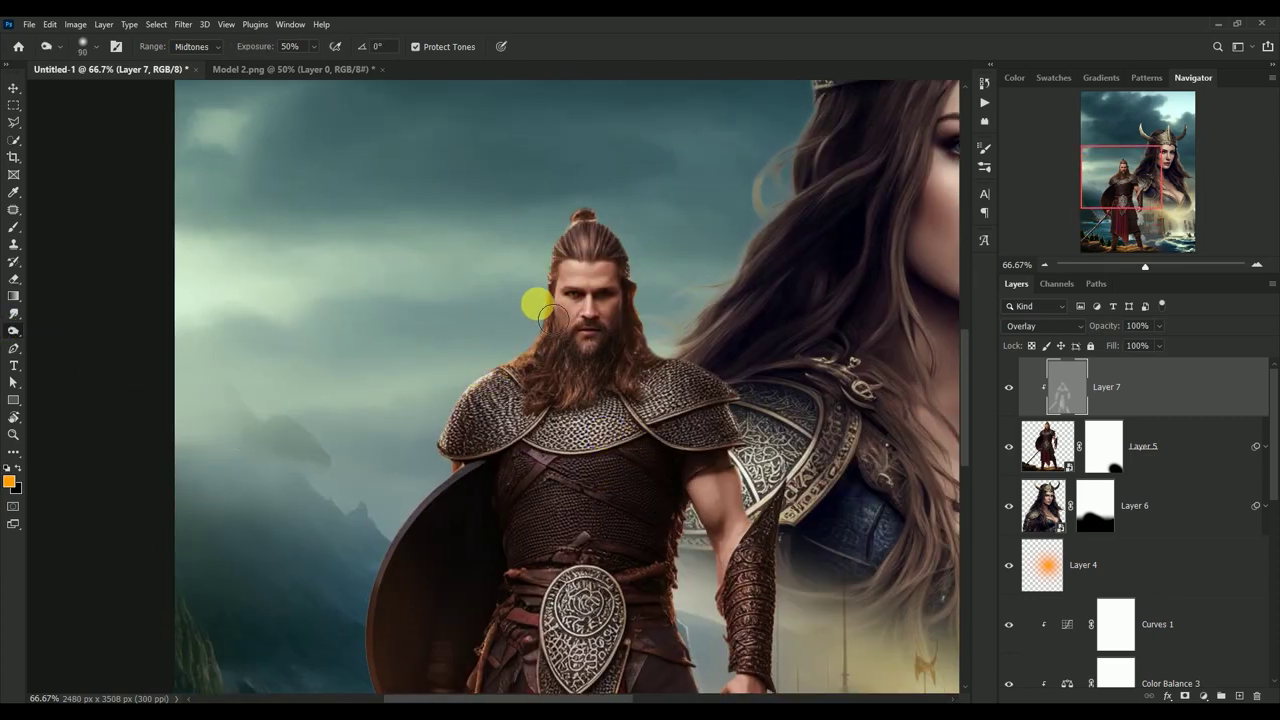
mouse_move(549, 314)
mouse_down()
mouse_move(563, 362)
mouse_move(621, 392)
mouse_move(653, 295)
mouse_move(638, 532)
mouse_up()
key(bracketright)
key(bracketright)
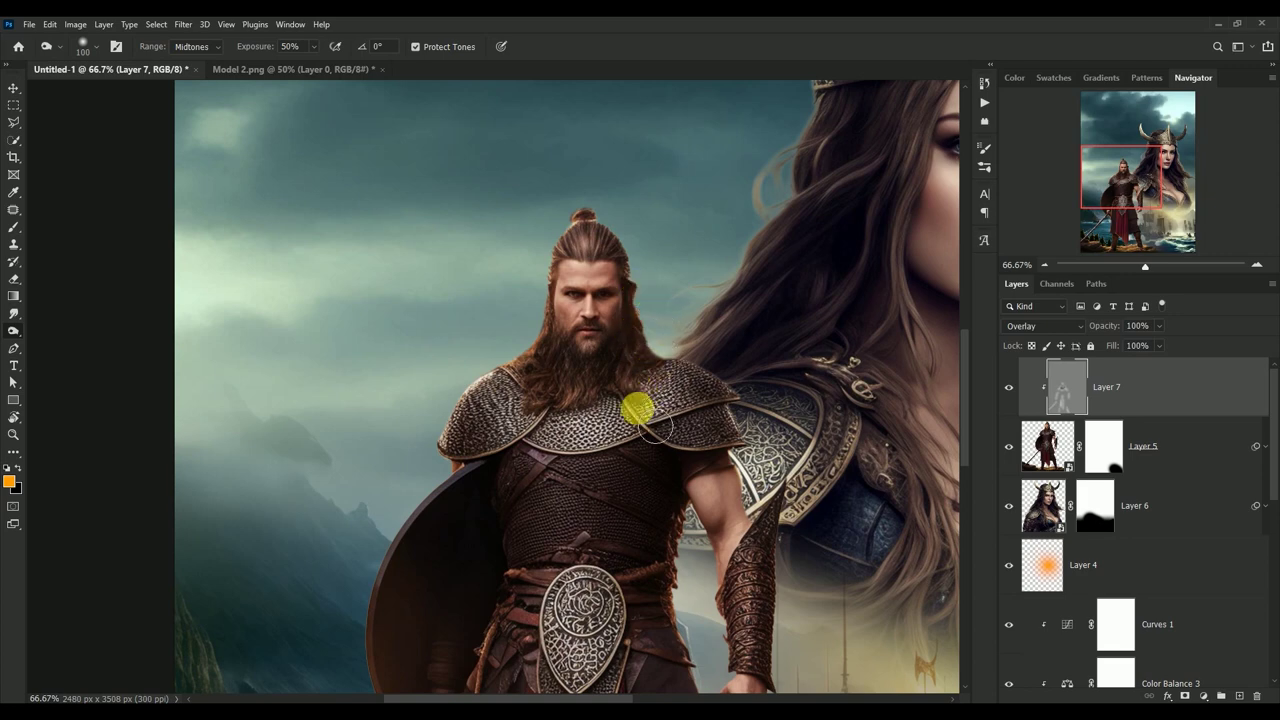
scroll(625, 480, down, 2)
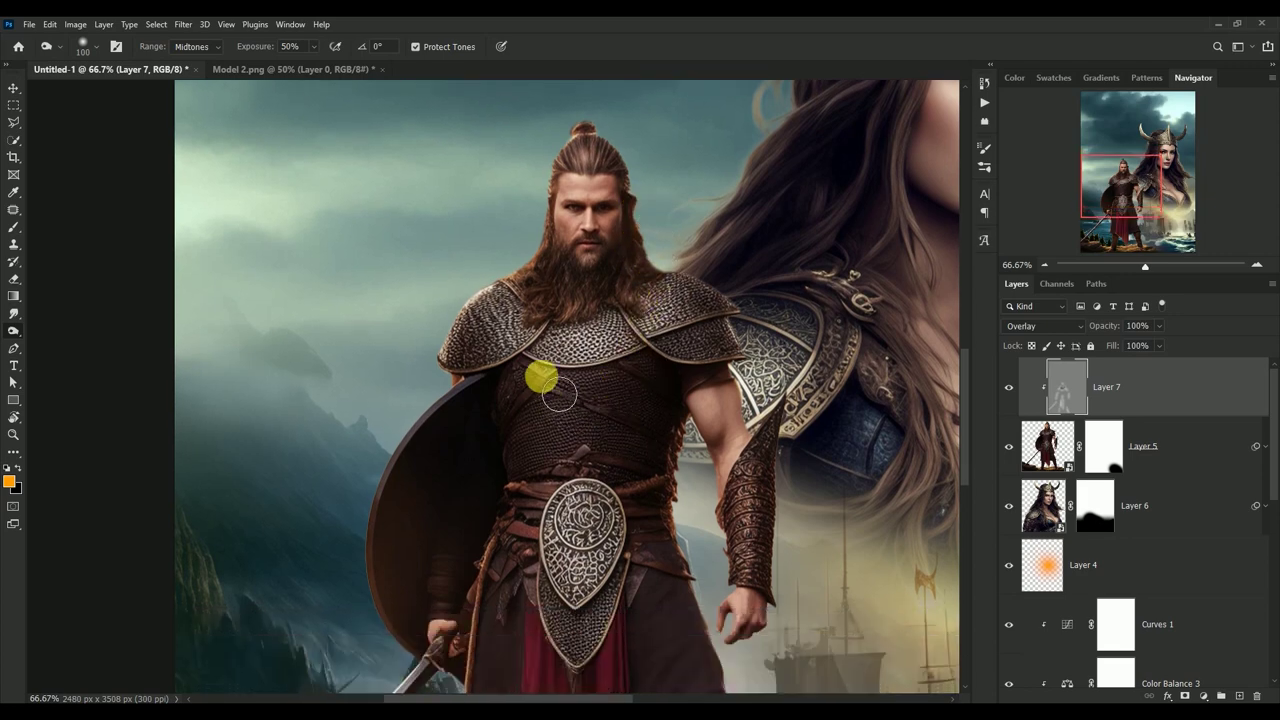
key(ctrl+0)
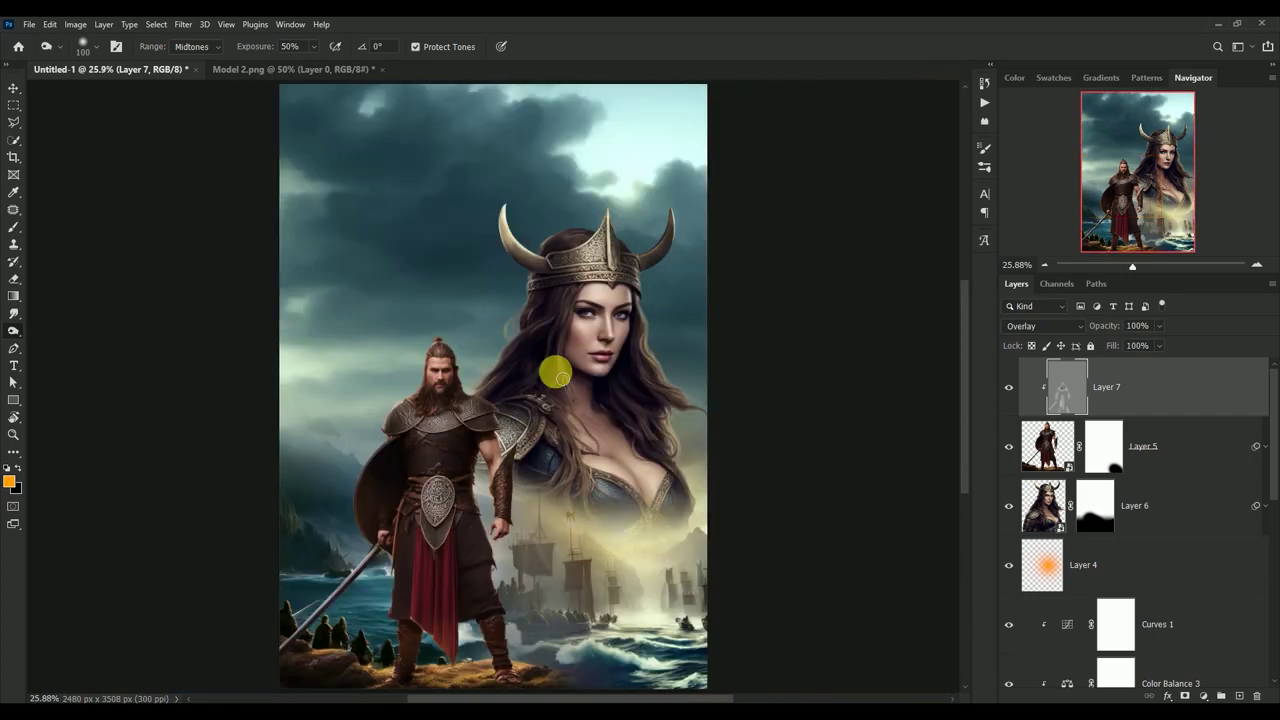
Select Layers 5 and 7 together and drag the warrior slightly left
click(13, 90)
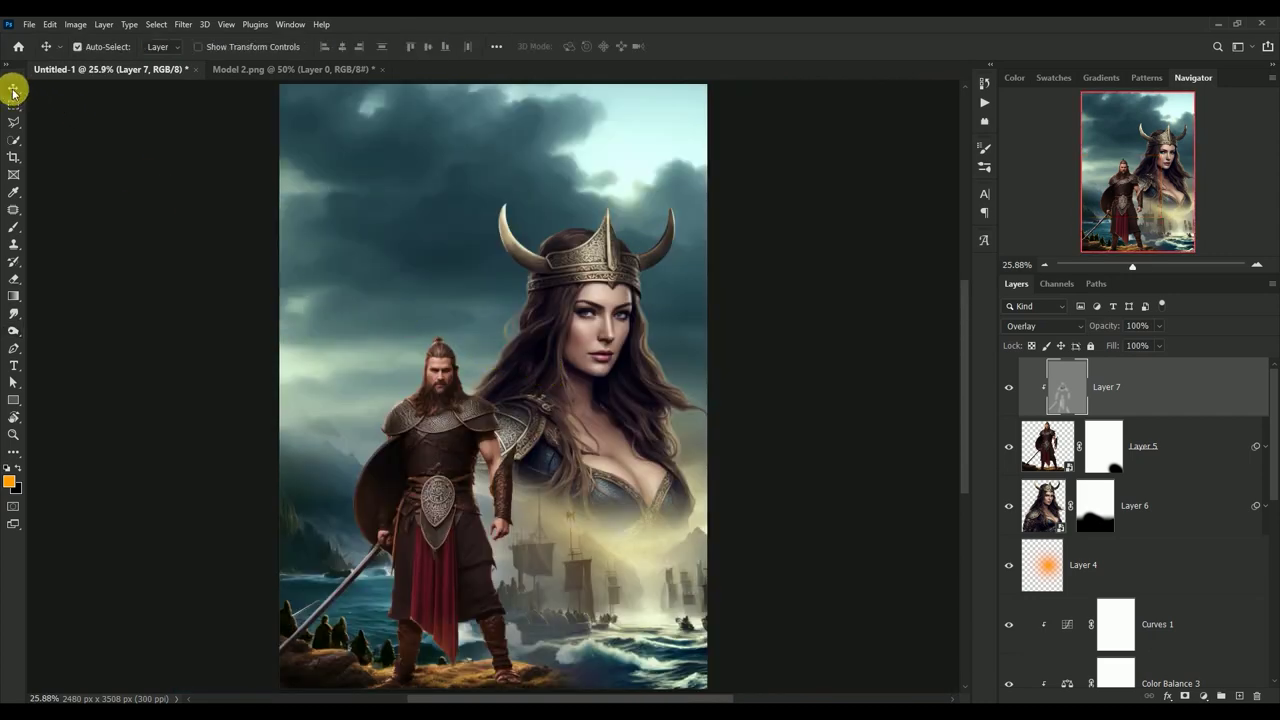
shift+click(1057, 443)
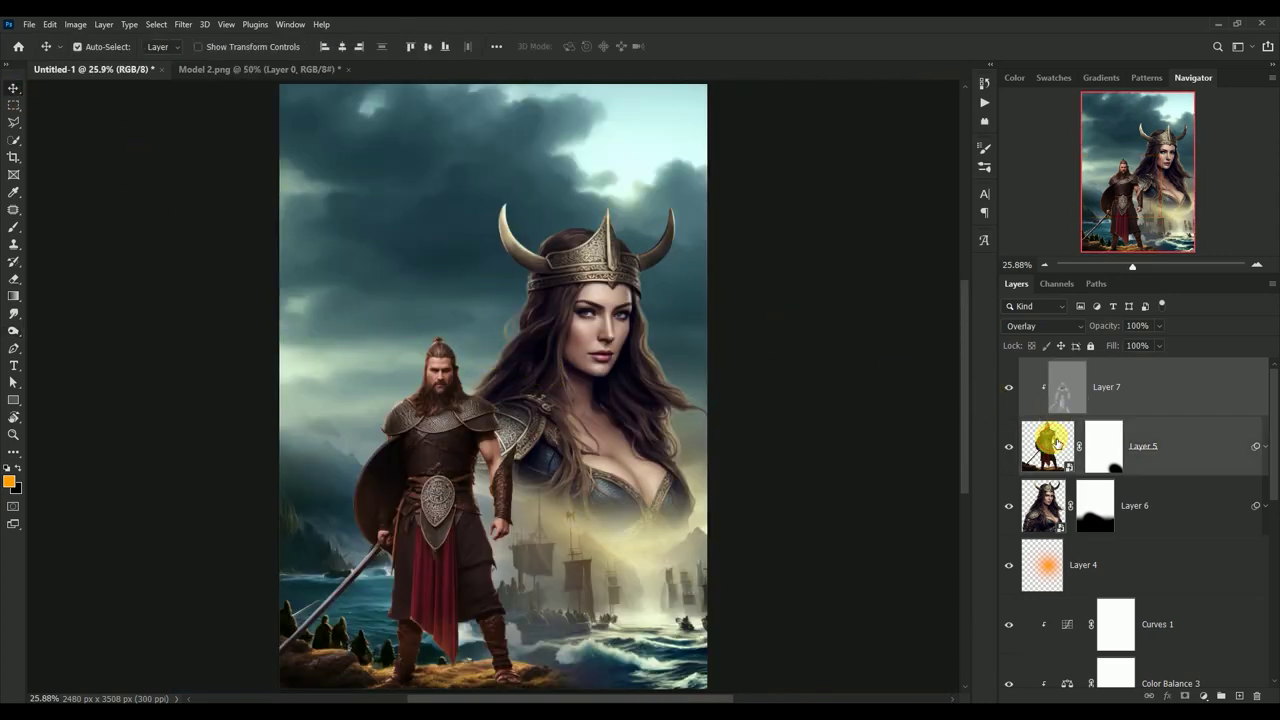
drag(436, 458, 431, 461)
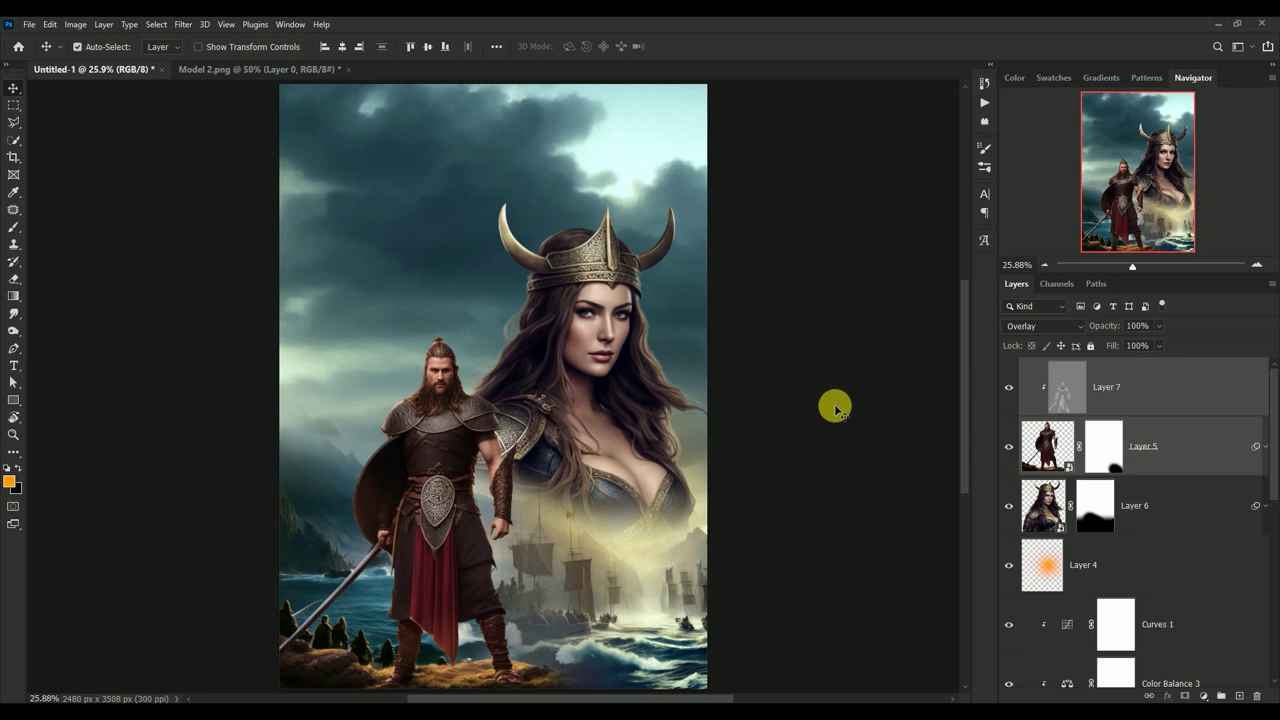
key(ctrl)
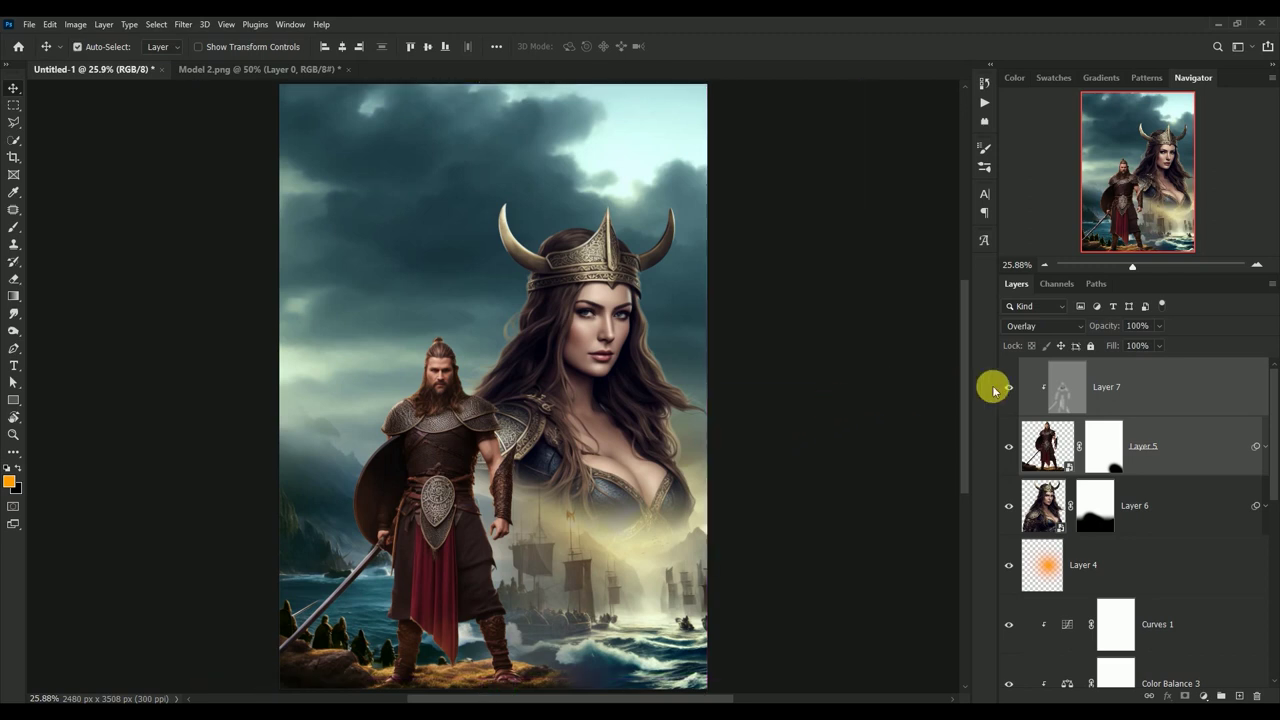
click(1072, 384)
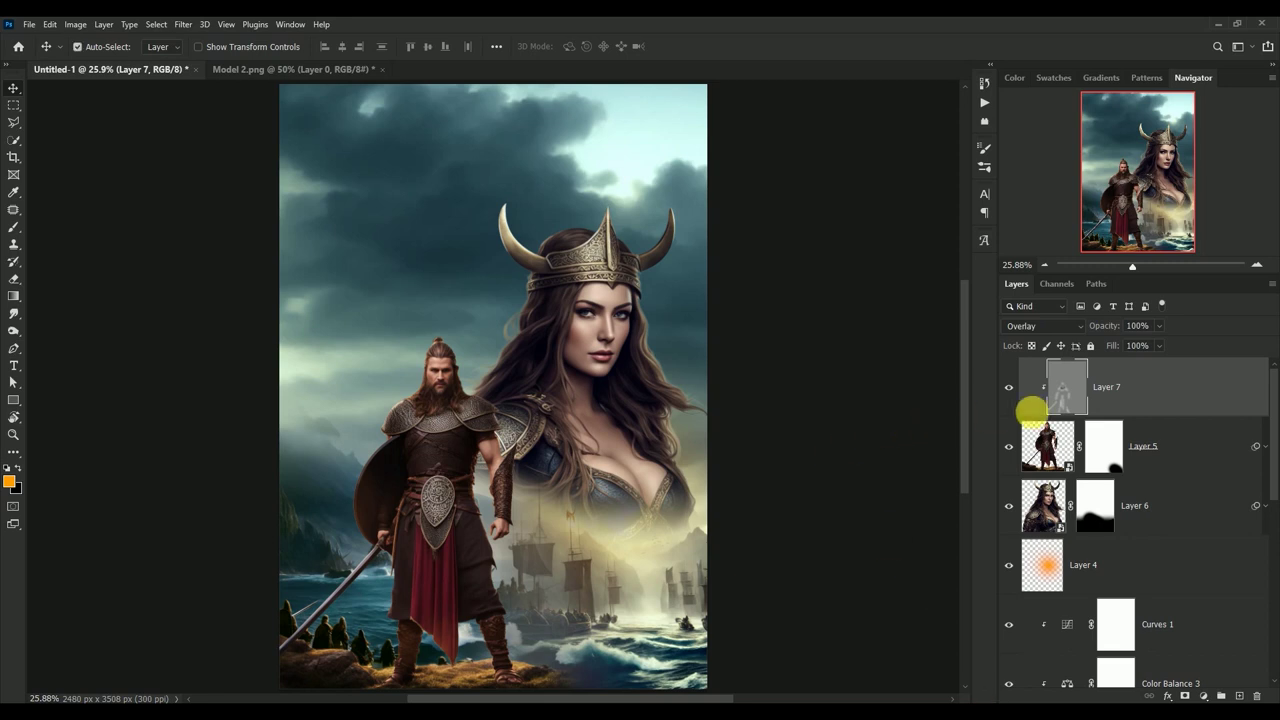
shift+click(1044, 440)
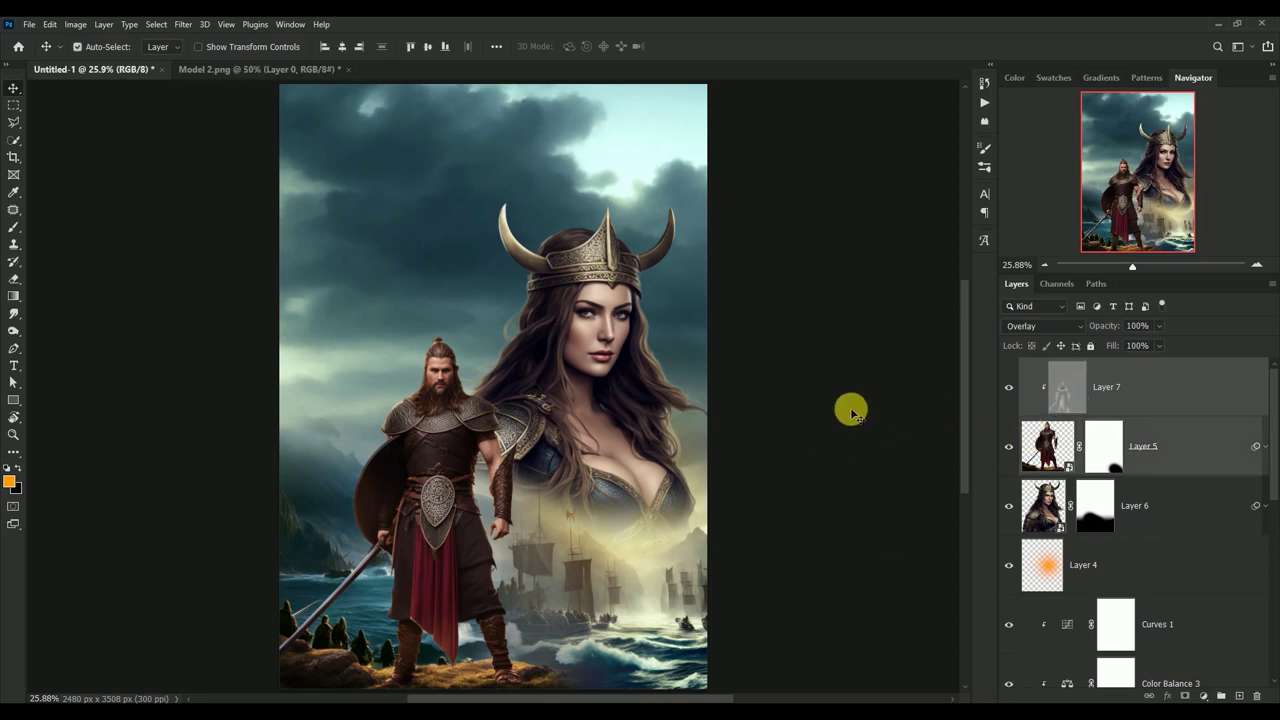
Nudge the warrior and its overlay left and up with Shift+arrow keys, then reselect Layer 7
key(shift+Left)
key(shift+Left)
key(shift+Left)
key(shift+Up)
key(shift+Left)
key(shift+Left)
key(shift+Up)
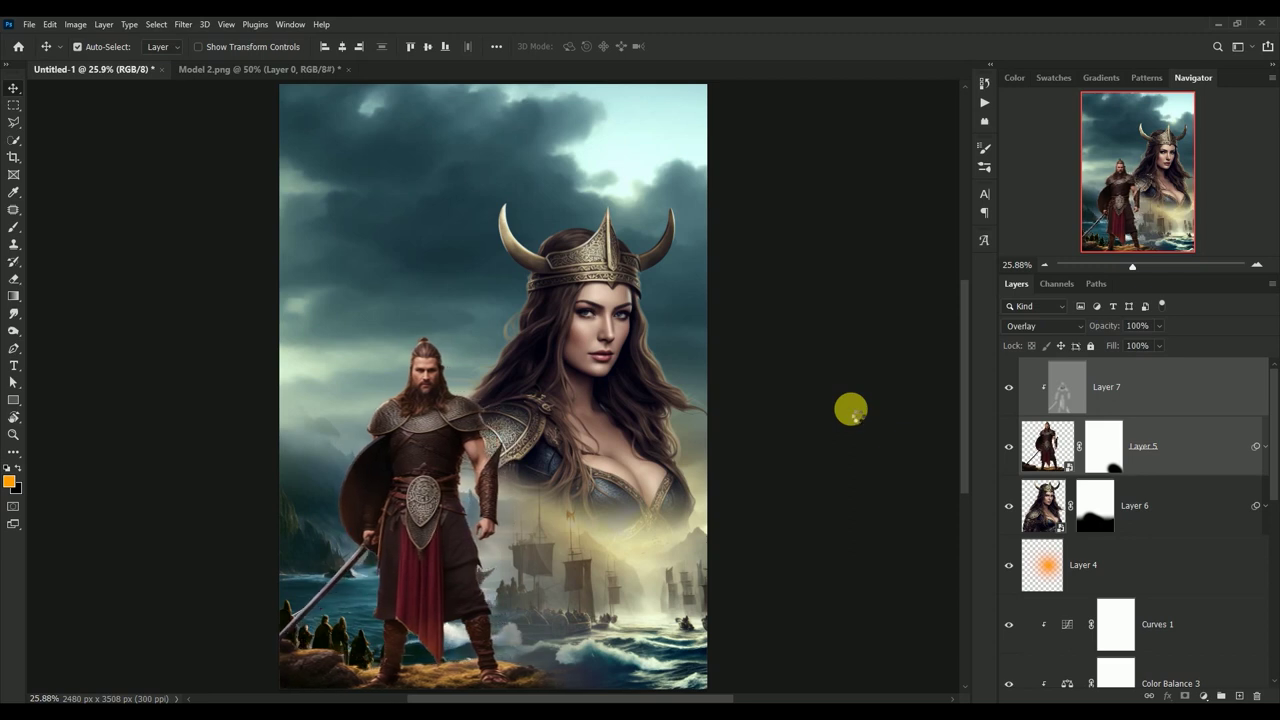
key(shift+Left)
key(shift+Left)
key(shift+Left)
key(shift+Up)
key(shift+Left)
key(shift+Up)
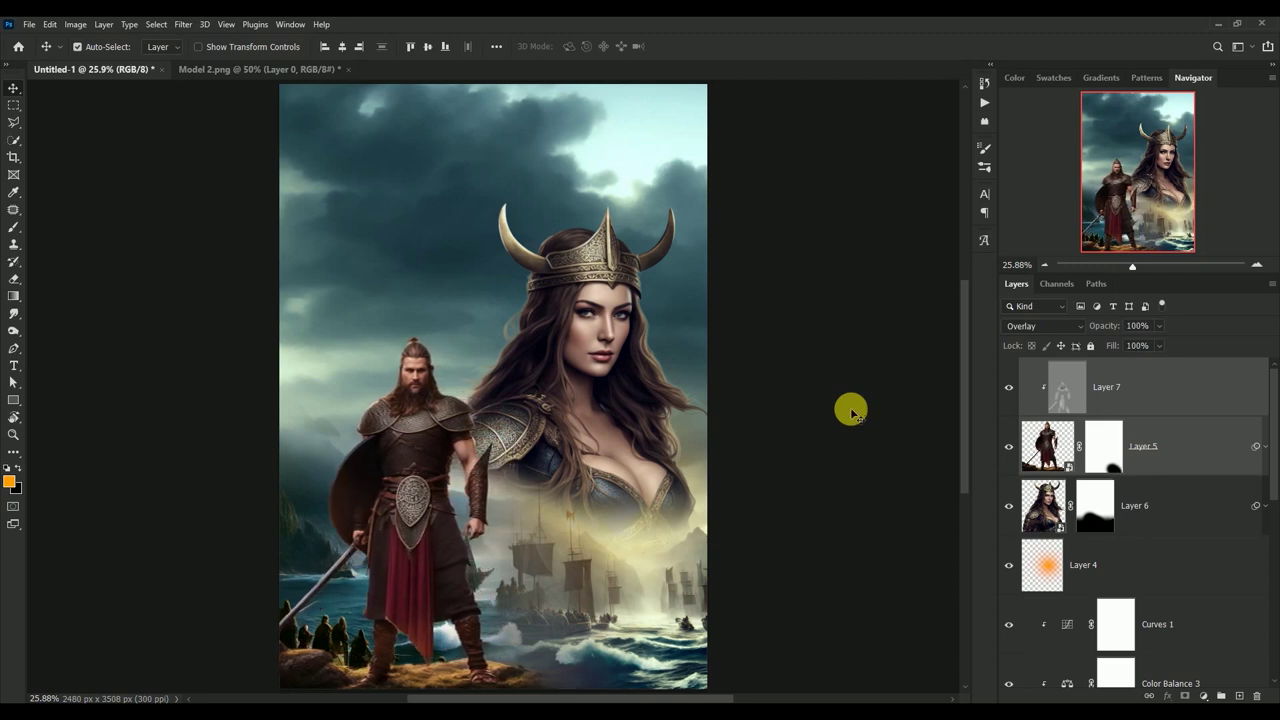
key(shift+Left)
key(shift+Left)
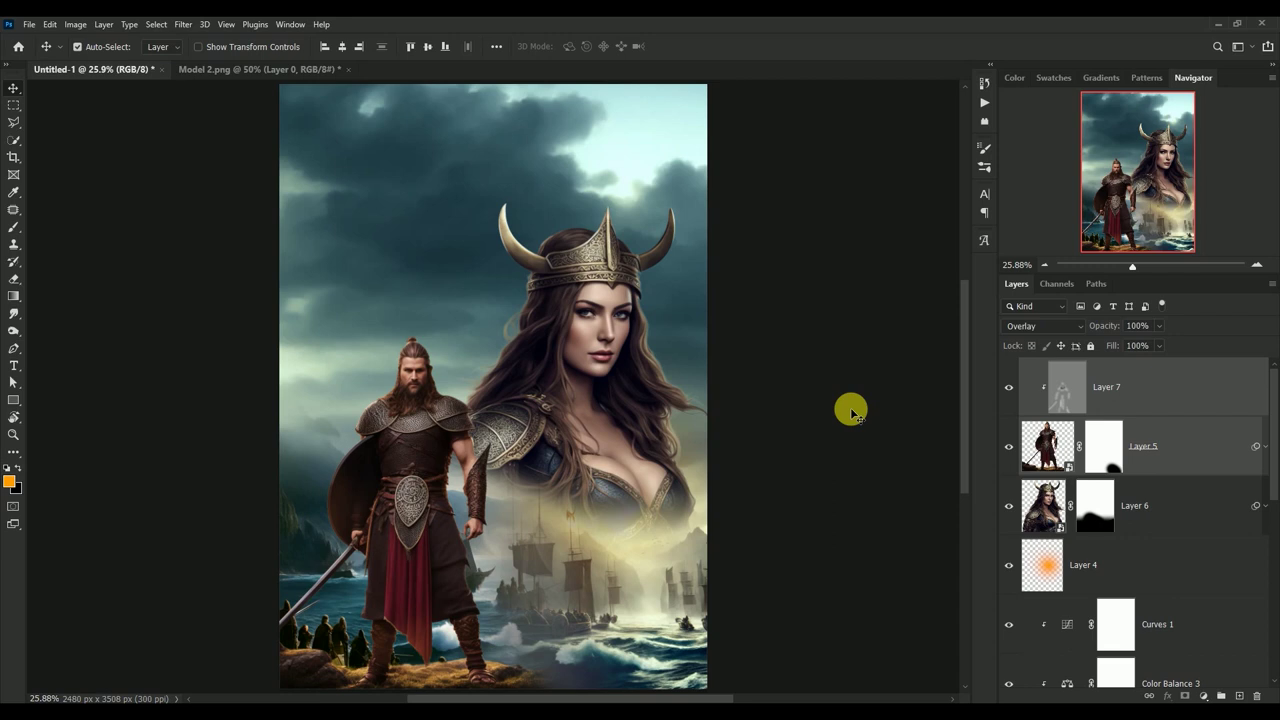
key(shift+Left)
key(shift+Right)
key(shift+Right)
key(shift+Right)
key(shift+Right)
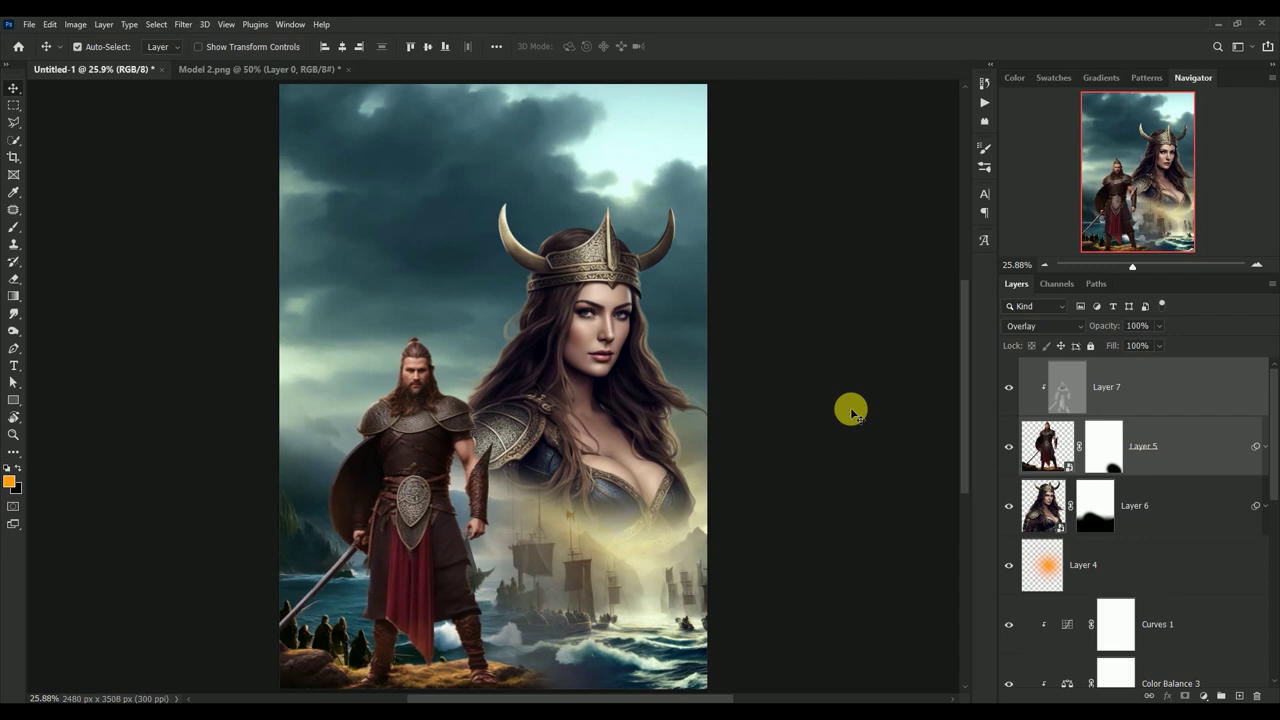
key(shift+Left)
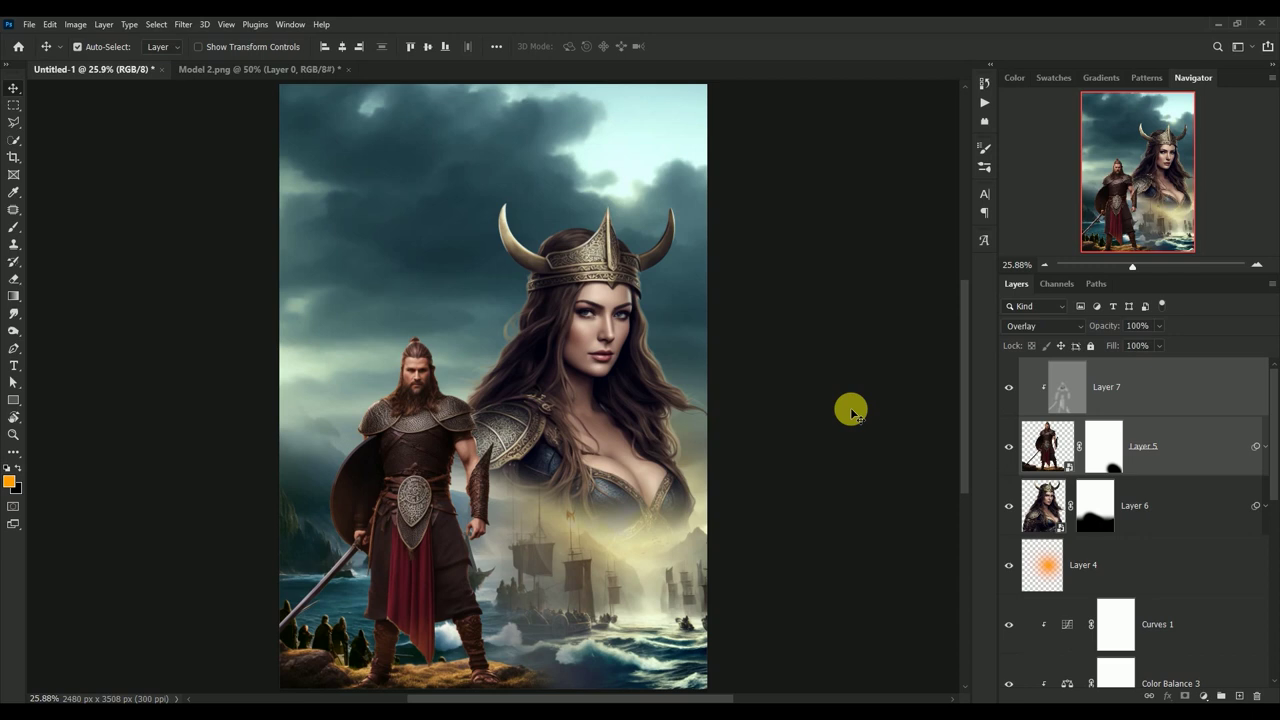
click(1064, 386)
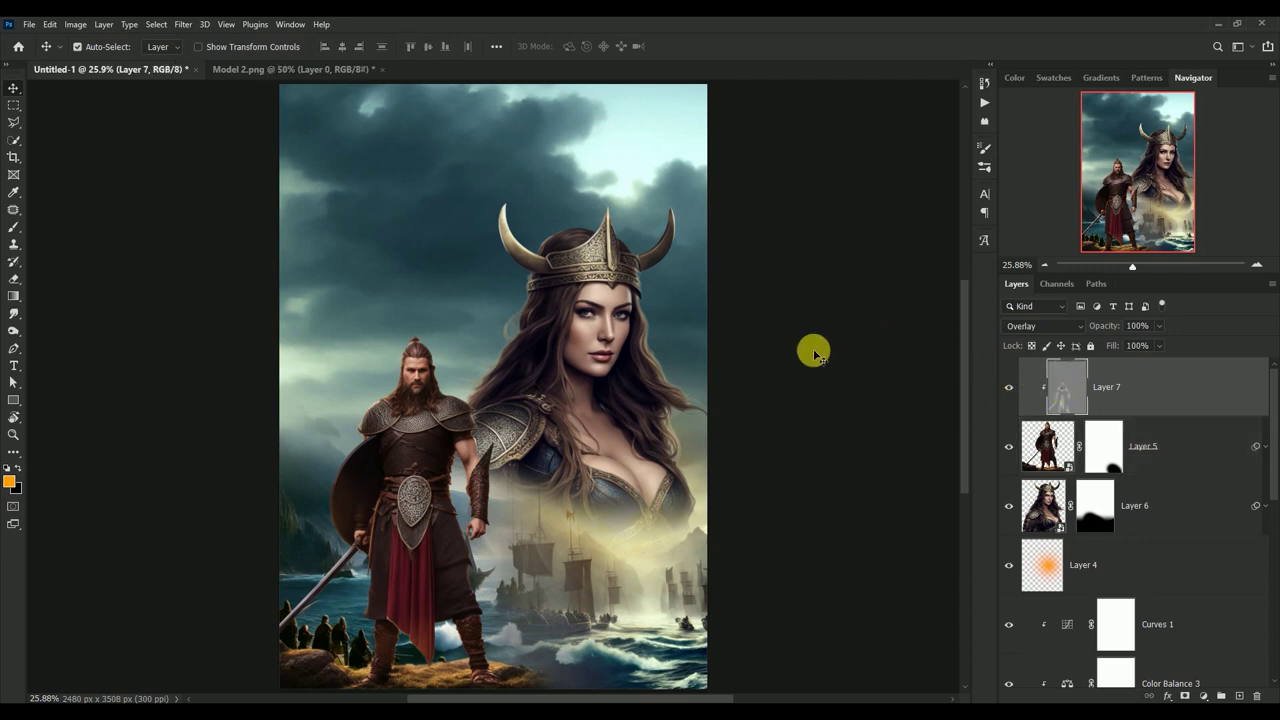
Stamp all visible layers into a new Layer 8 and convert it to a smart object
key(ctrl+shift+alt+e)
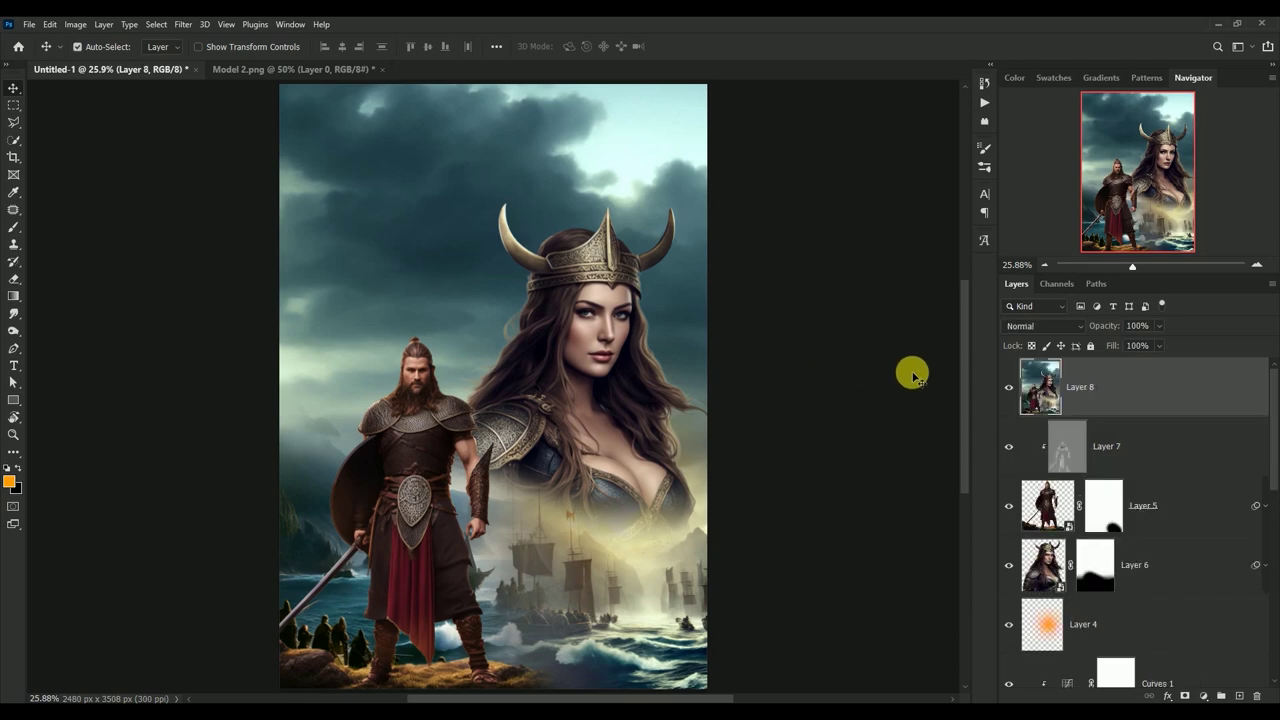
right_click(1148, 388)
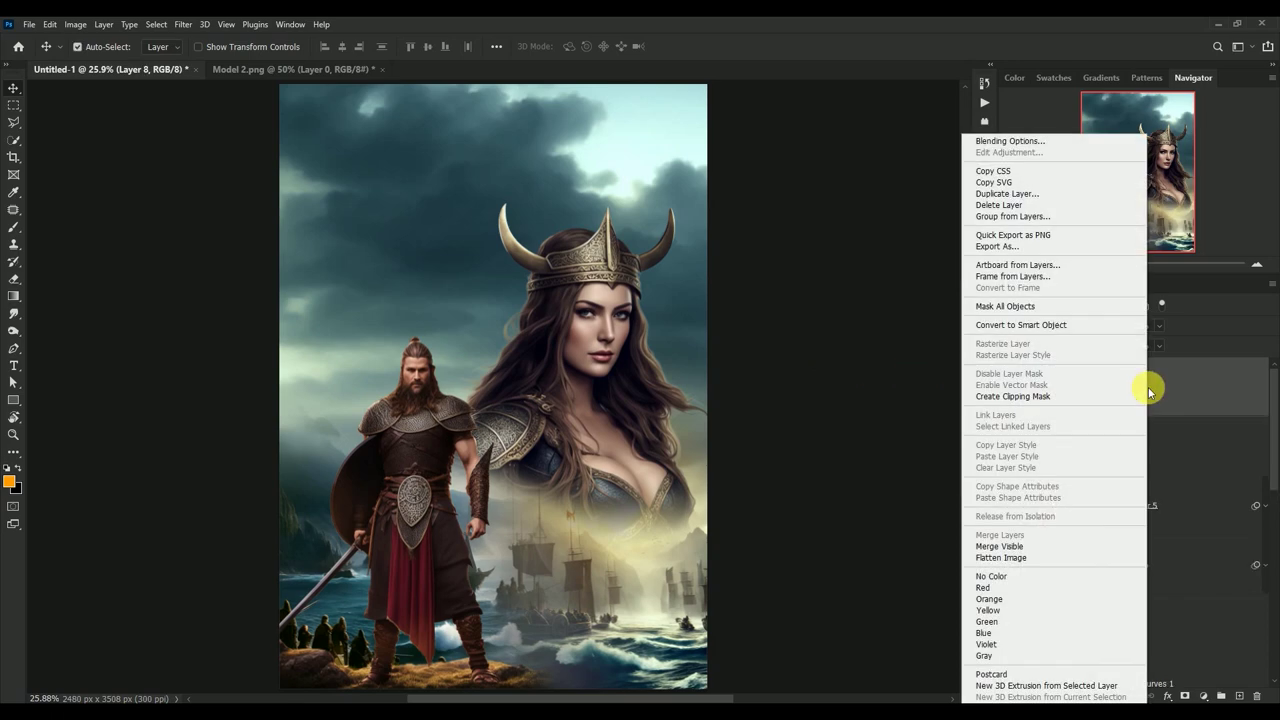
click(1117, 327)
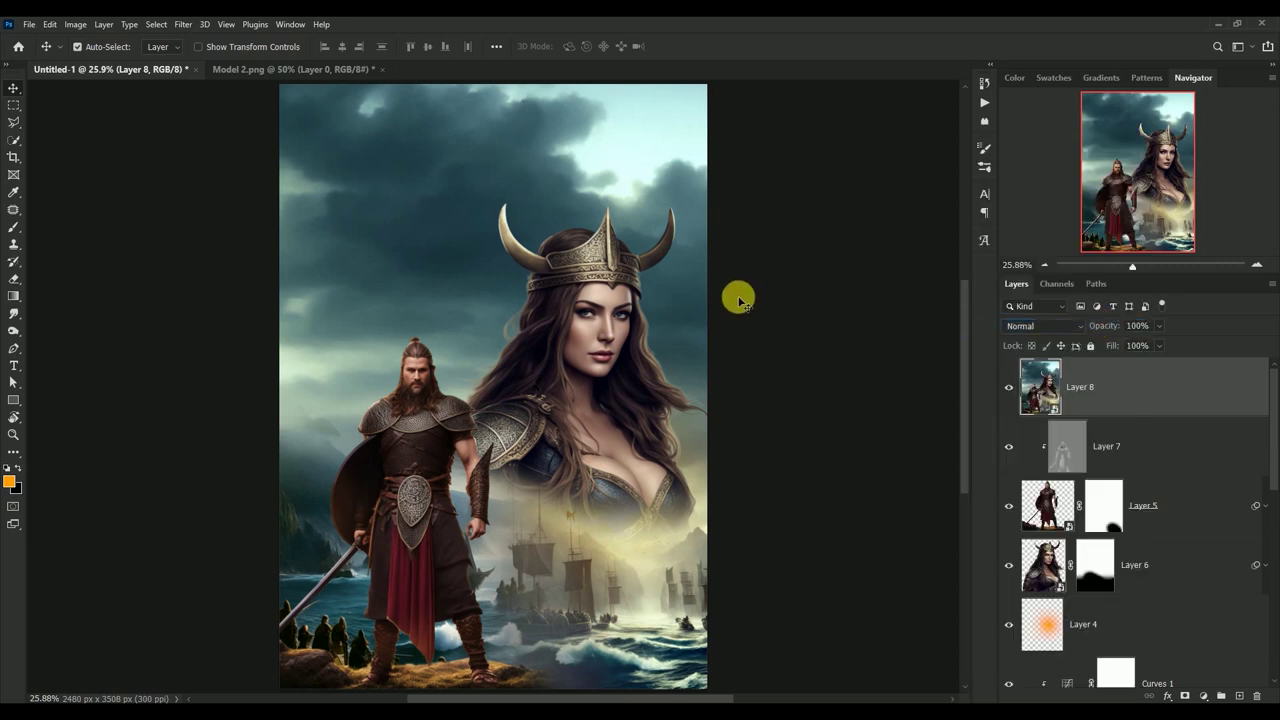
click(183, 24)
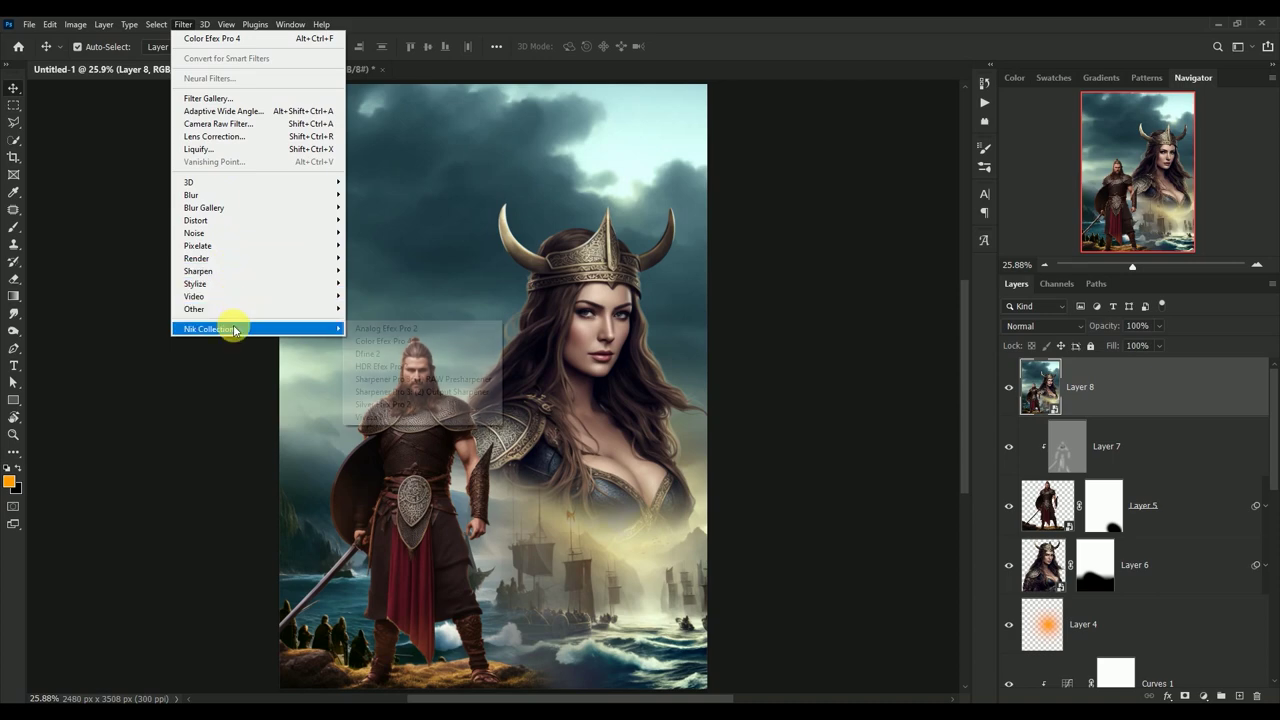
mouse_move(255, 329)
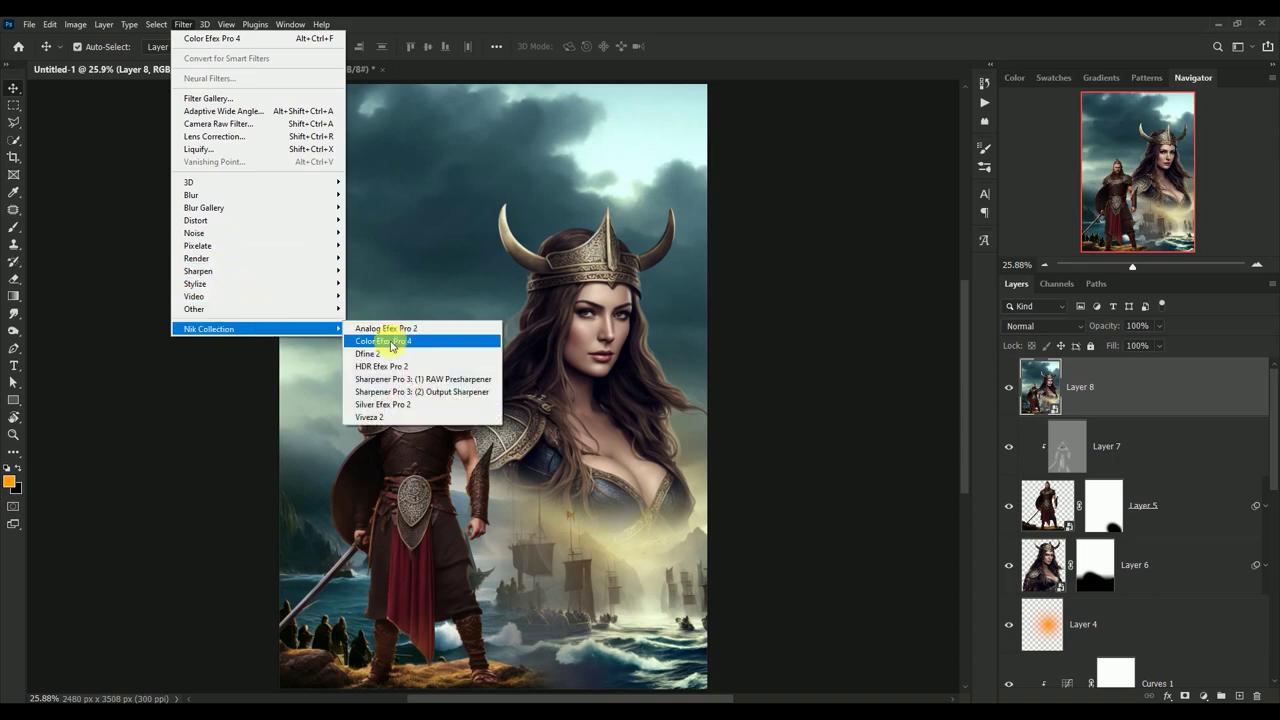
Apply Cross Processing method T01 at 35% in Color Efex Pro 4 and add a second filter
click(391, 343)
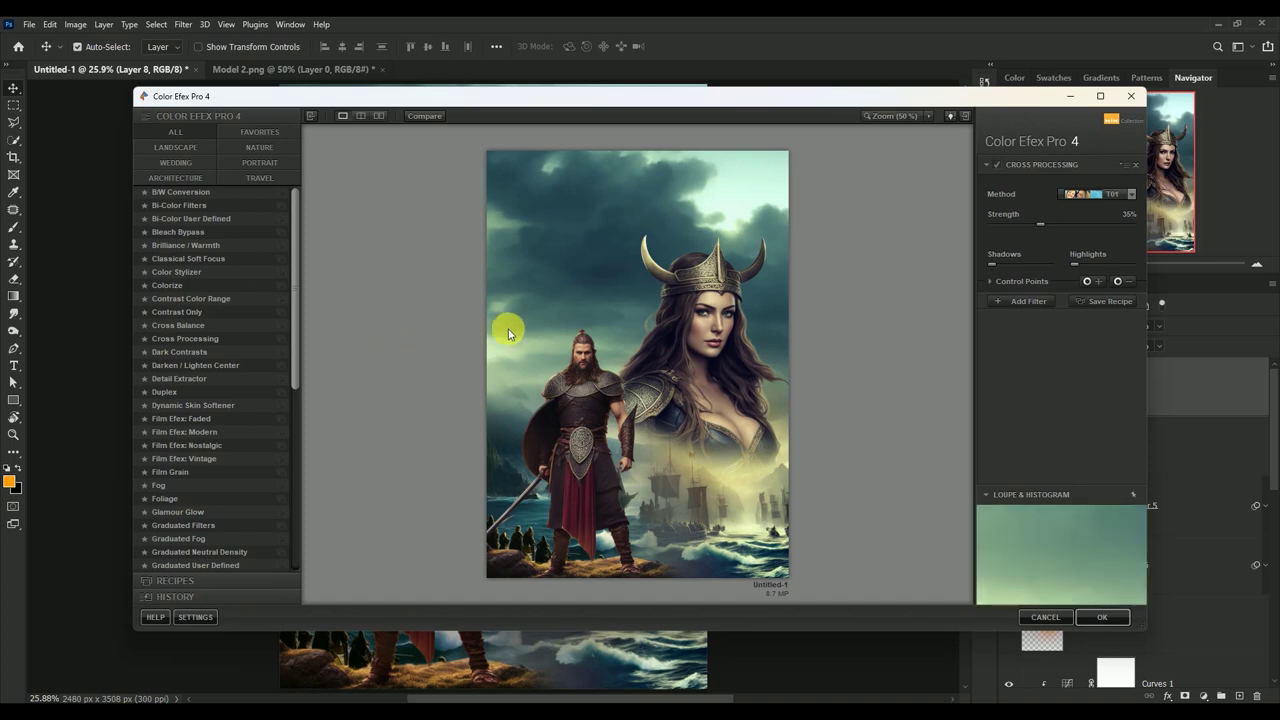
click(1086, 196)
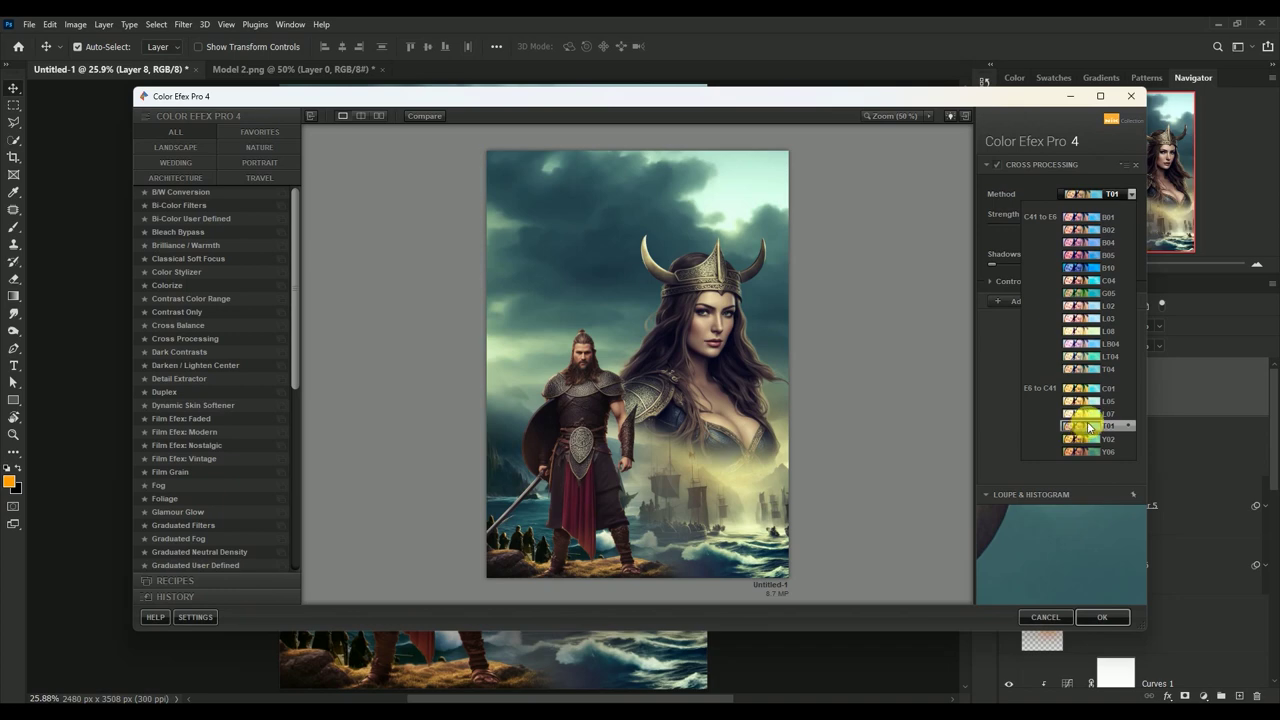
click(1088, 427)
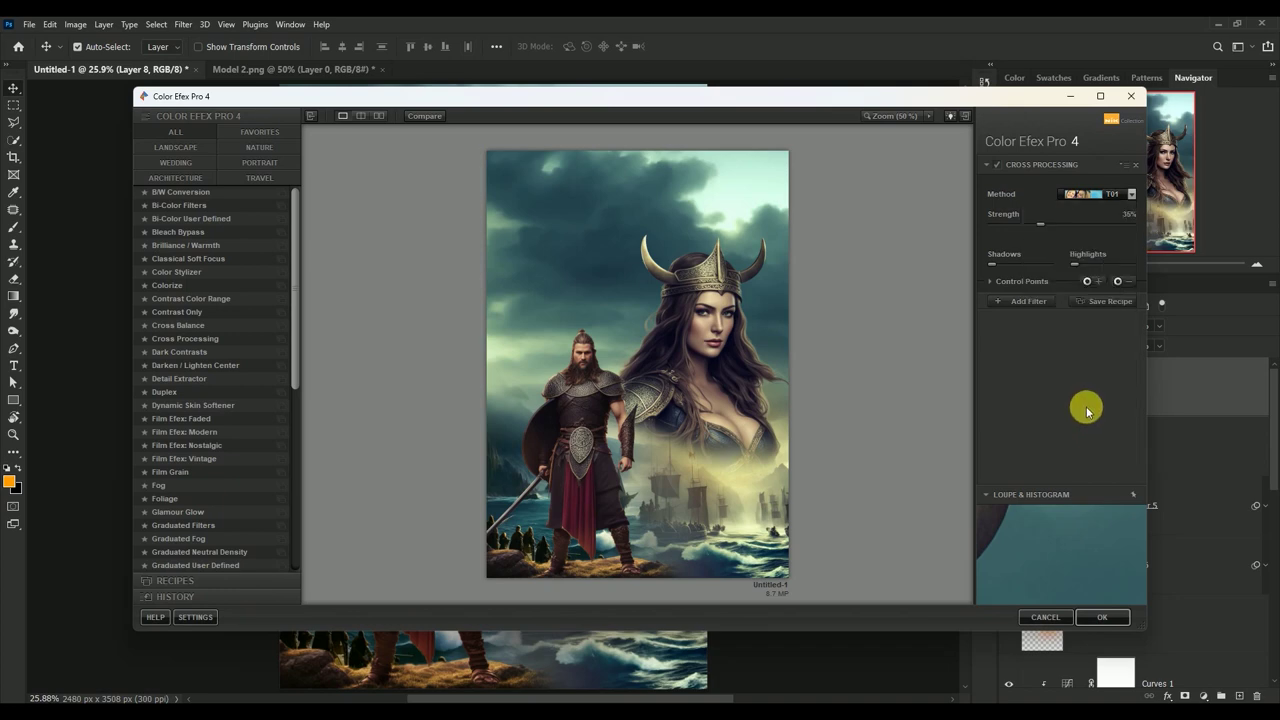
click(1024, 300)
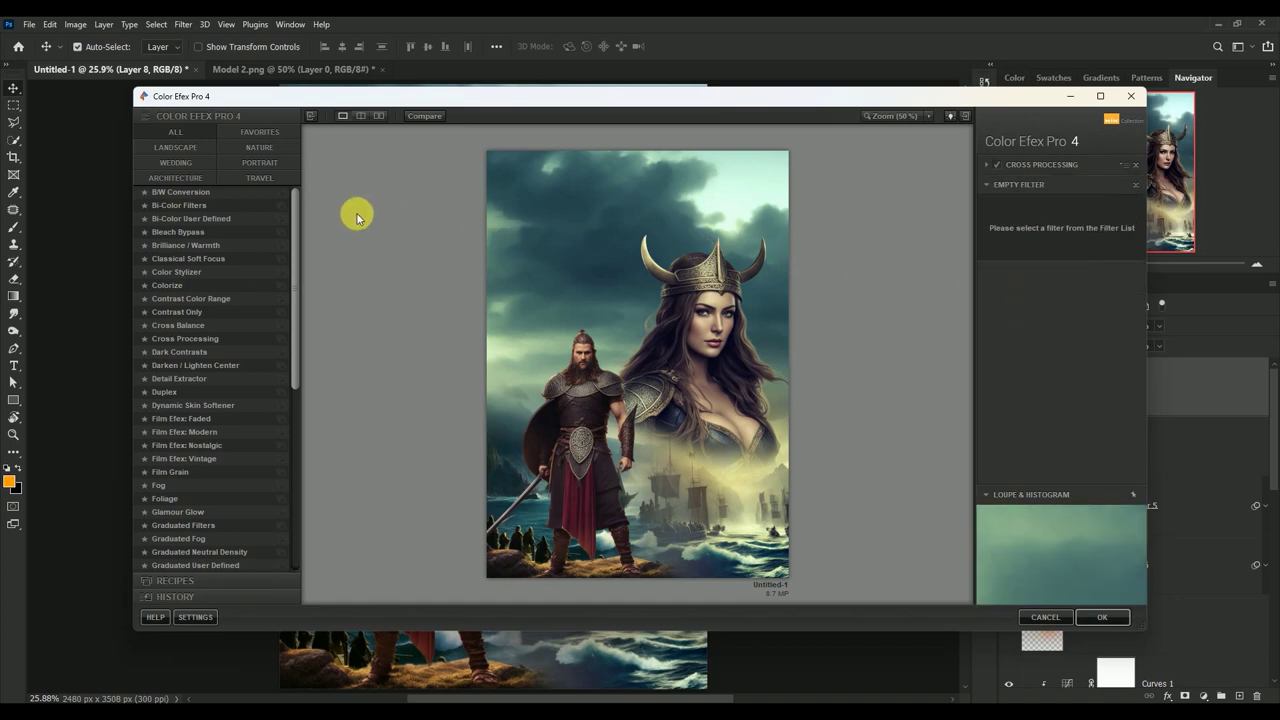
Add a Bi-Color Filters tint, Violet/Pink set 3 at 22% opacity, and apply to Layer 8
click(180, 205)
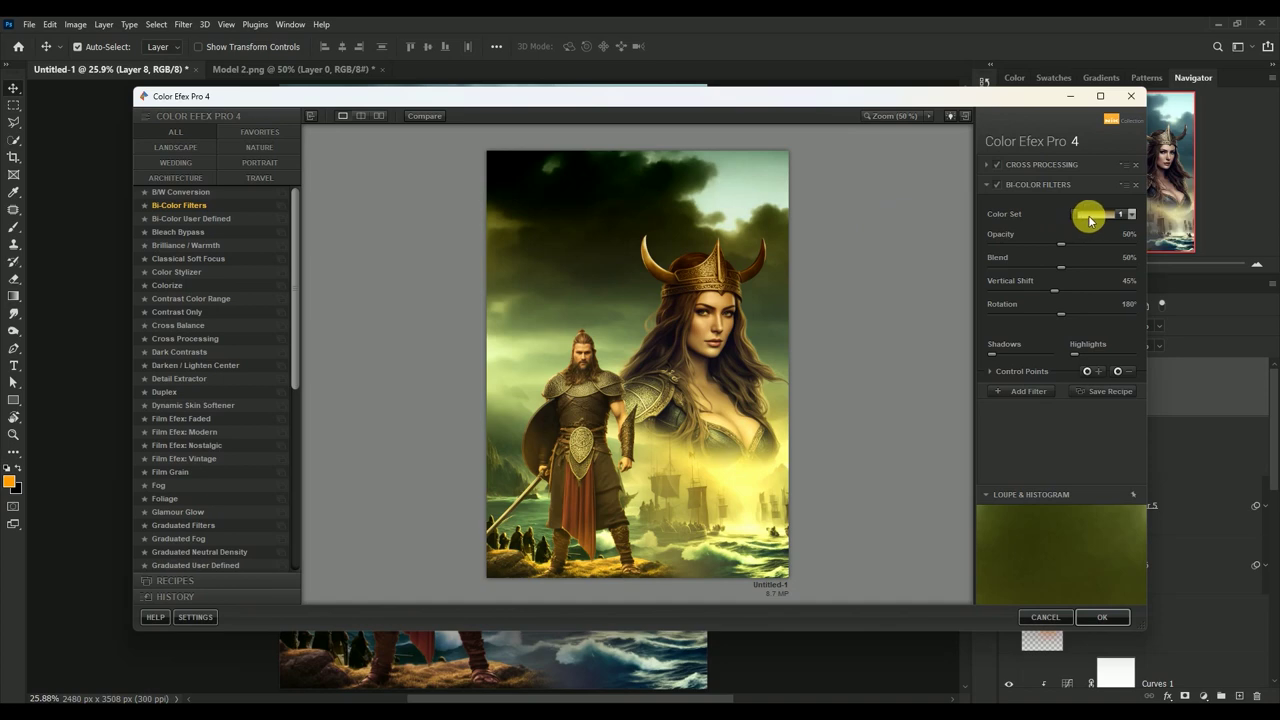
click(1089, 214)
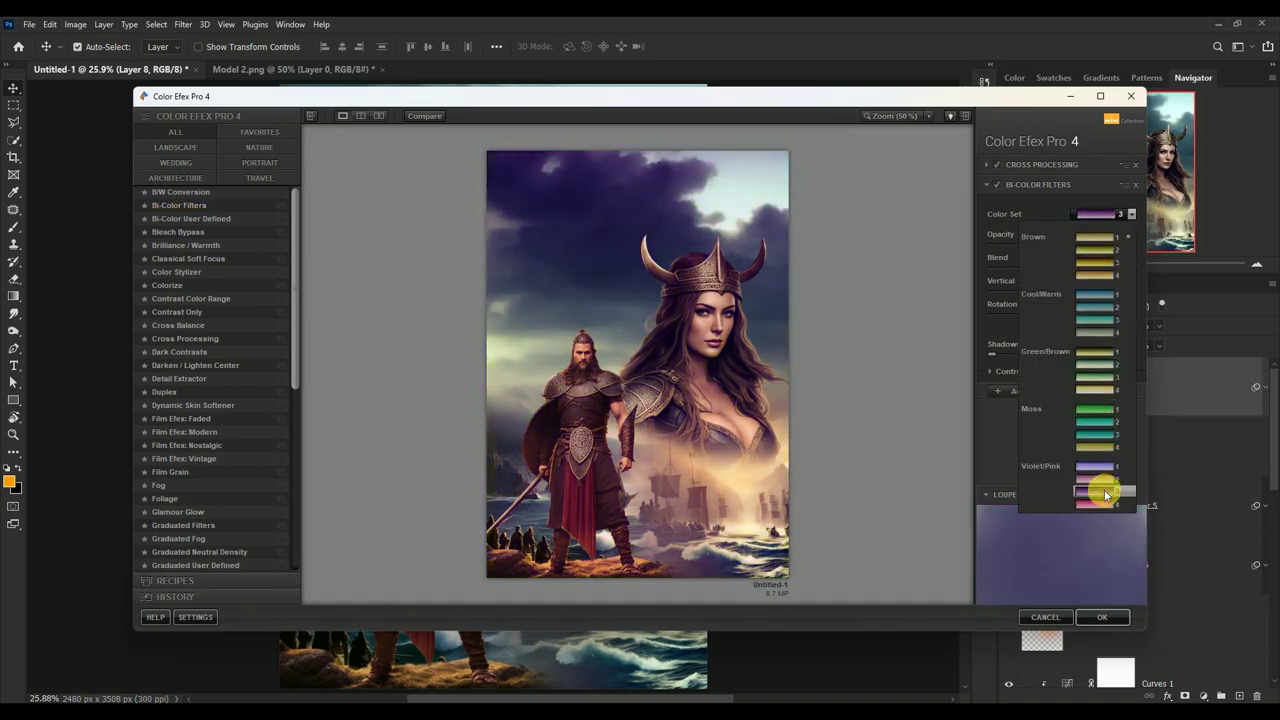
click(1104, 492)
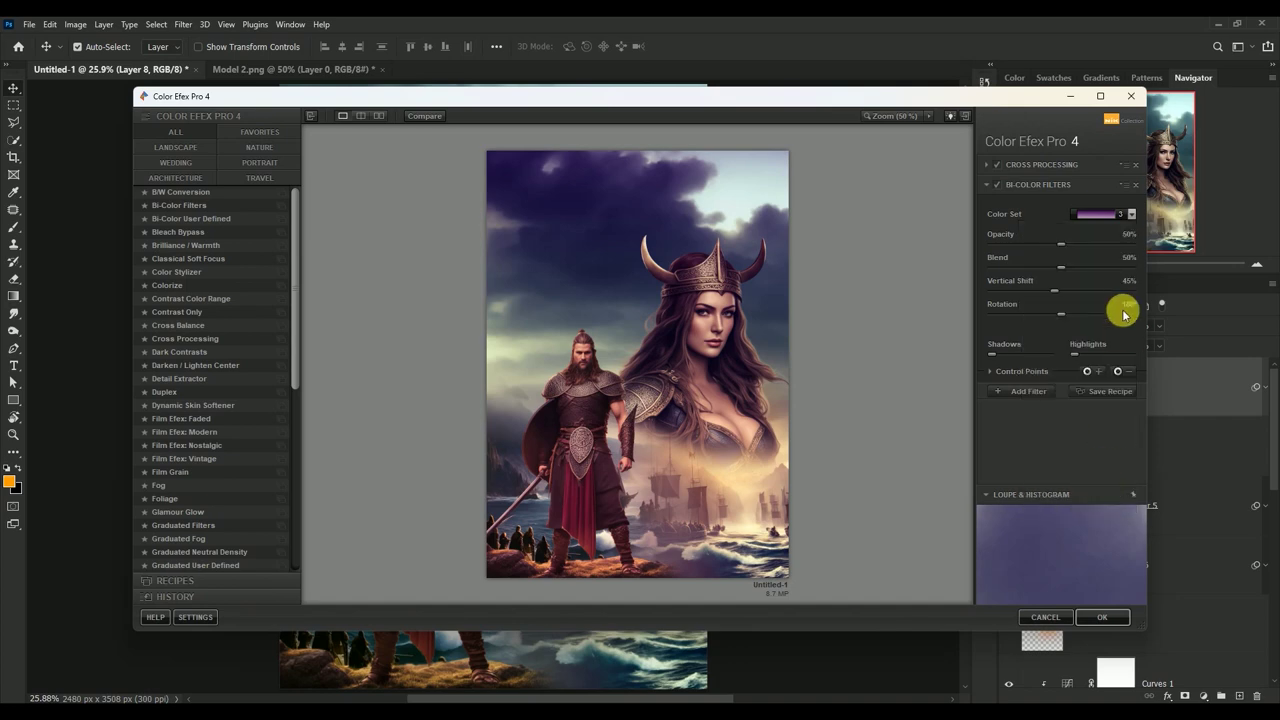
double_click(1127, 236)
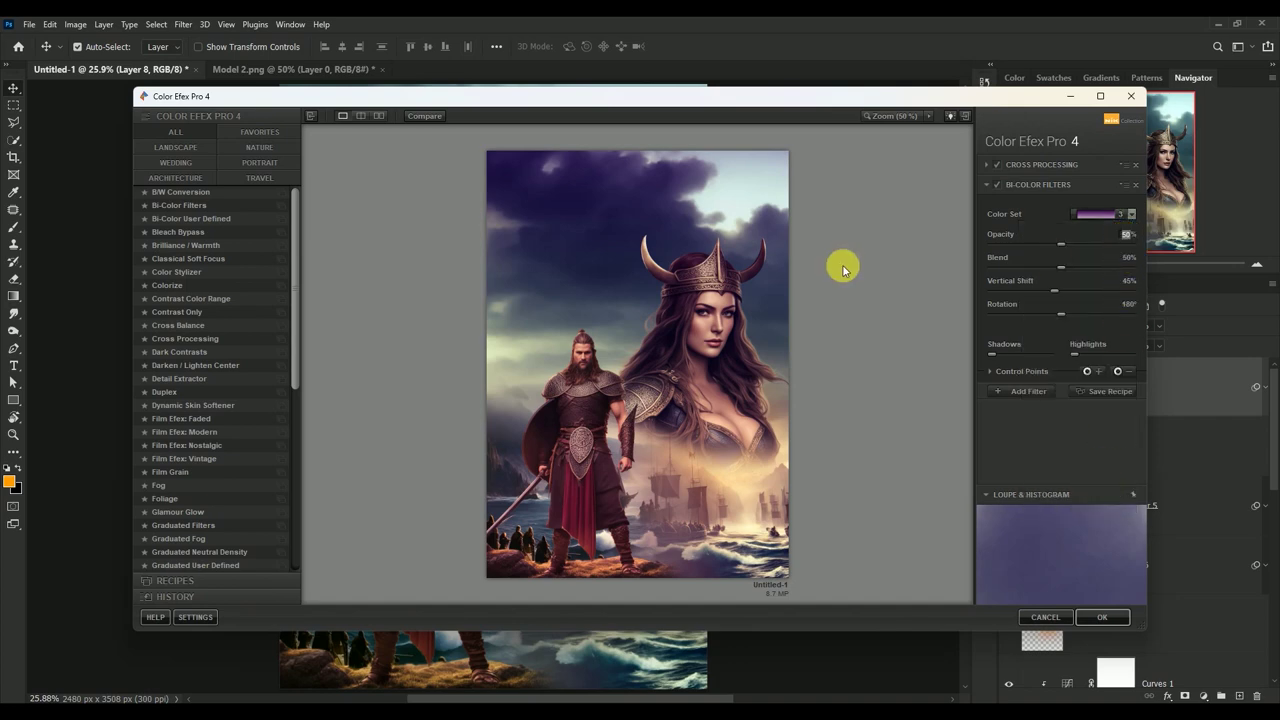
text(22)
key(Return)
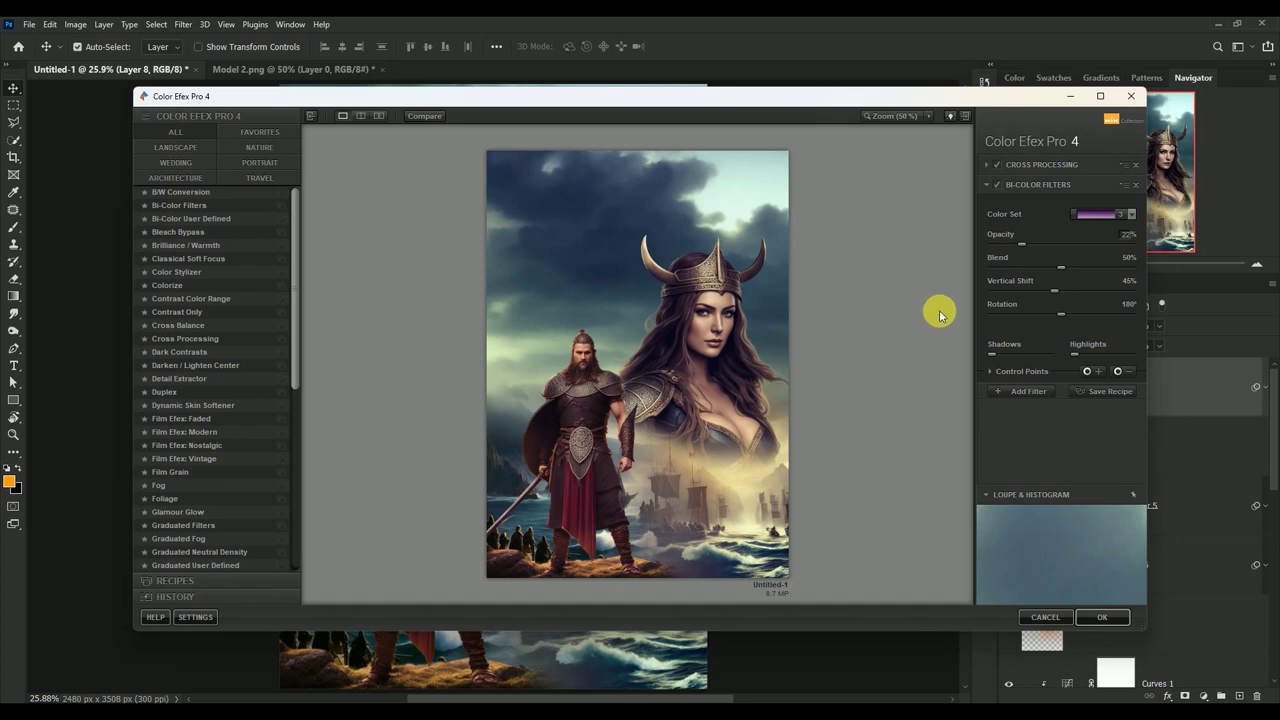
click(1020, 391)
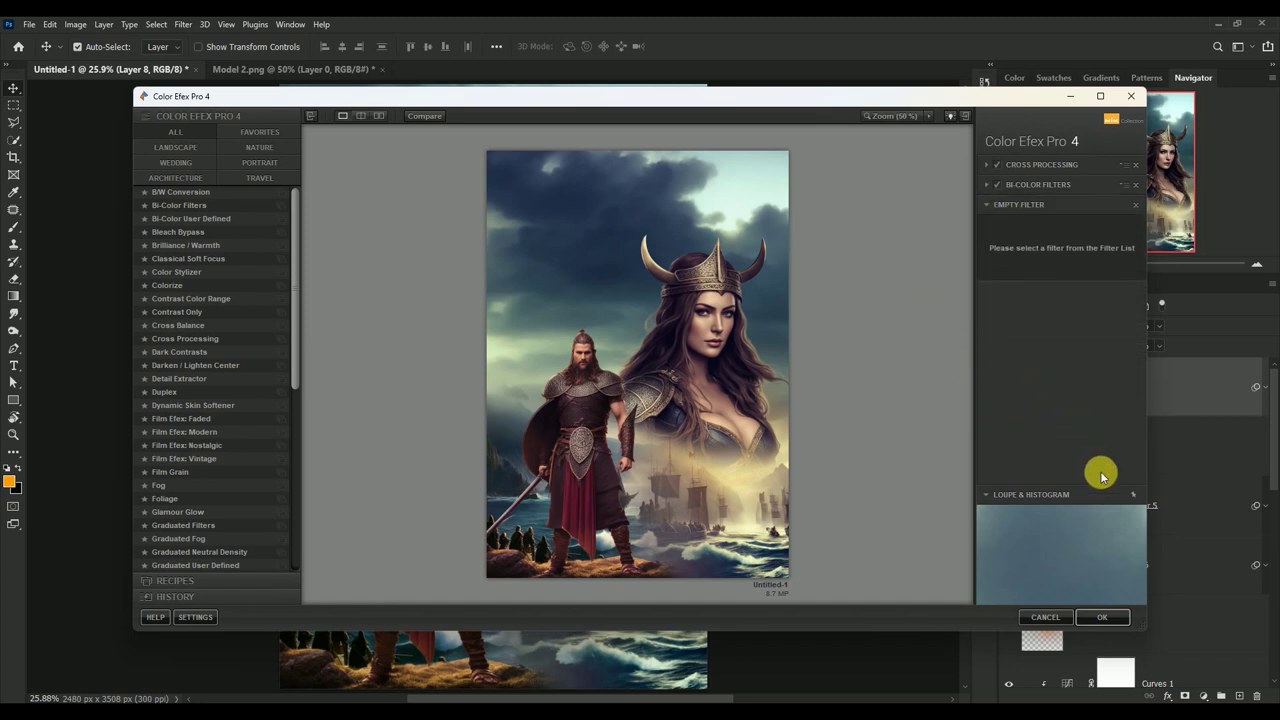
click(1112, 614)
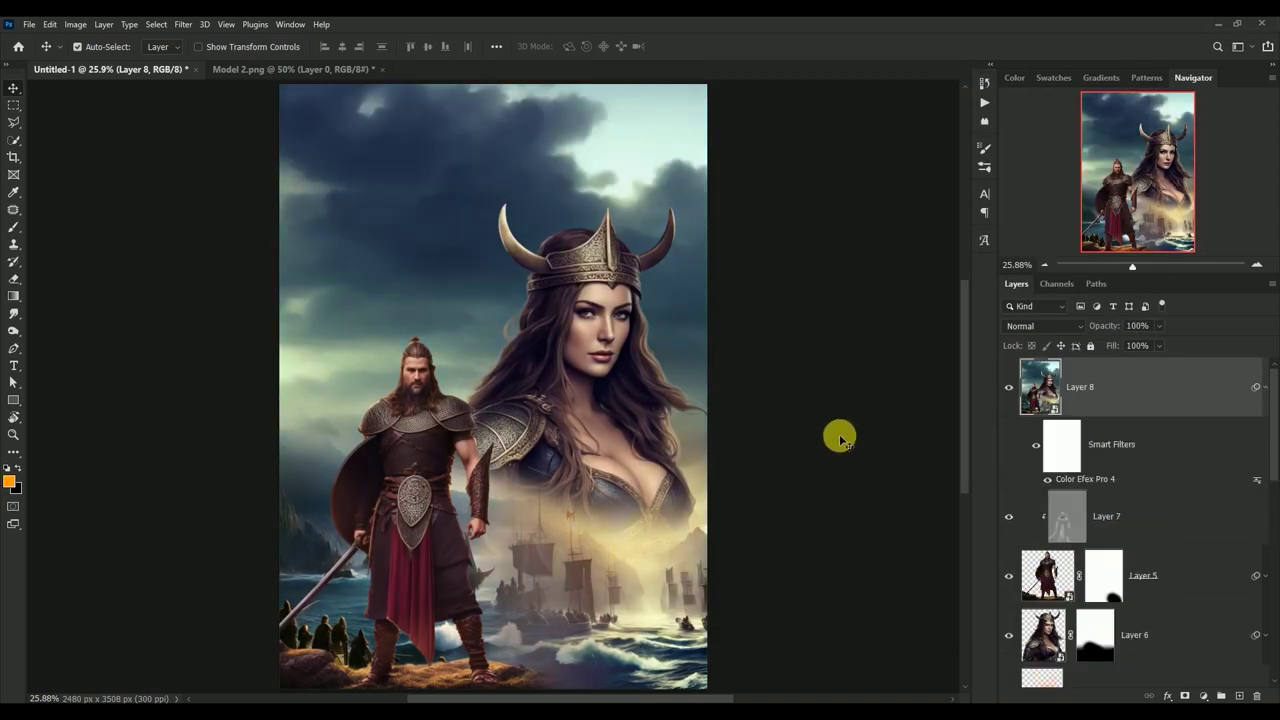
Stamp all visible layers into a new Layer 9 smart object and open it in the Camera Raw Filter
click(1268, 404)
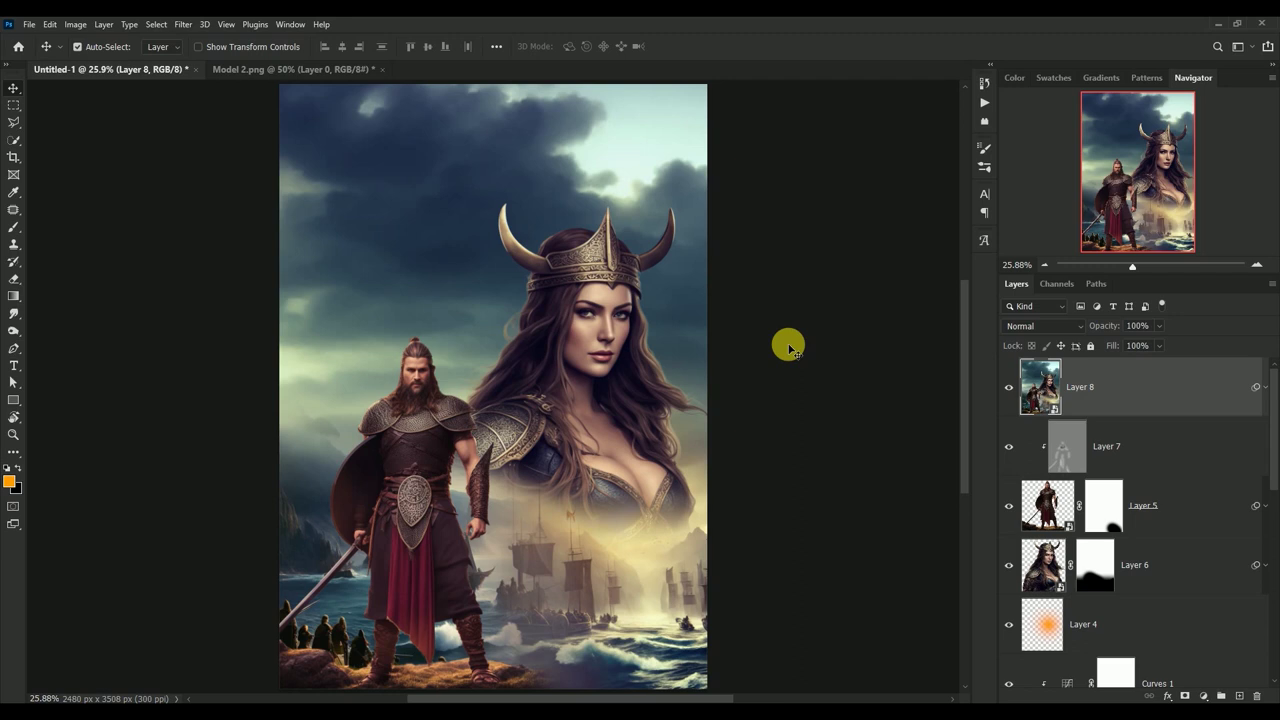
key(ctrl+alt+shift+e)
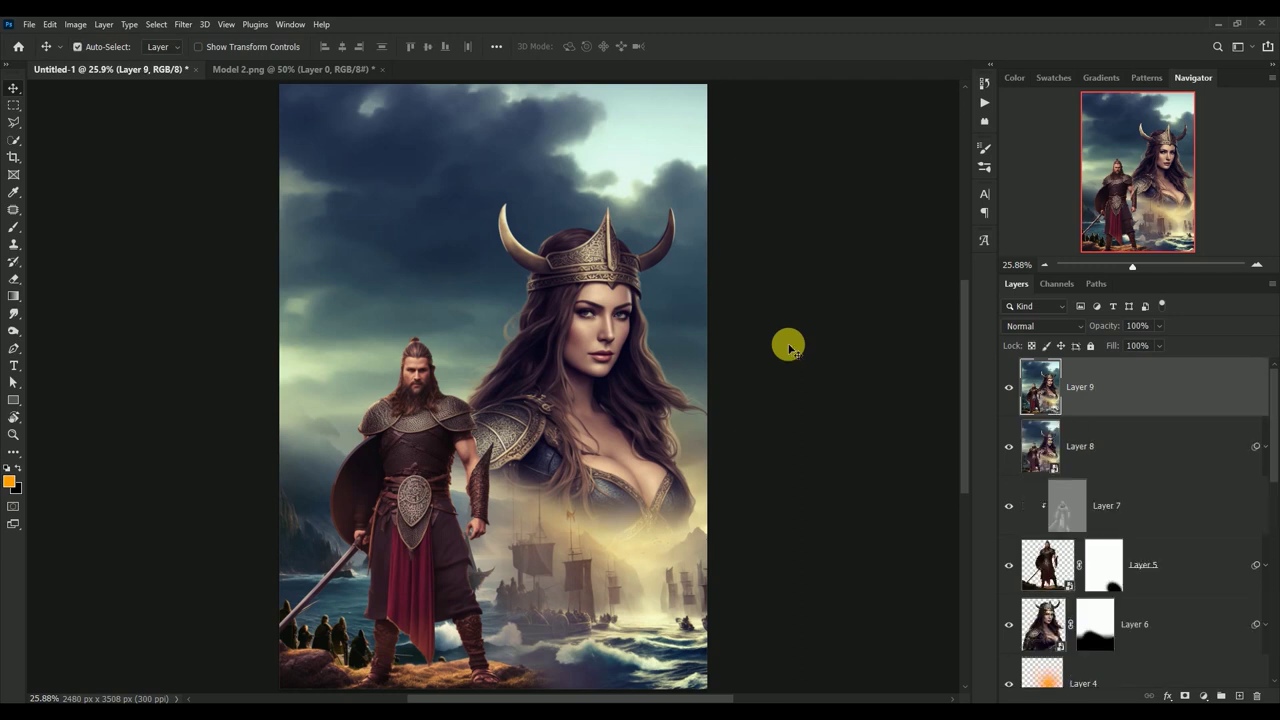
right_click(1127, 388)
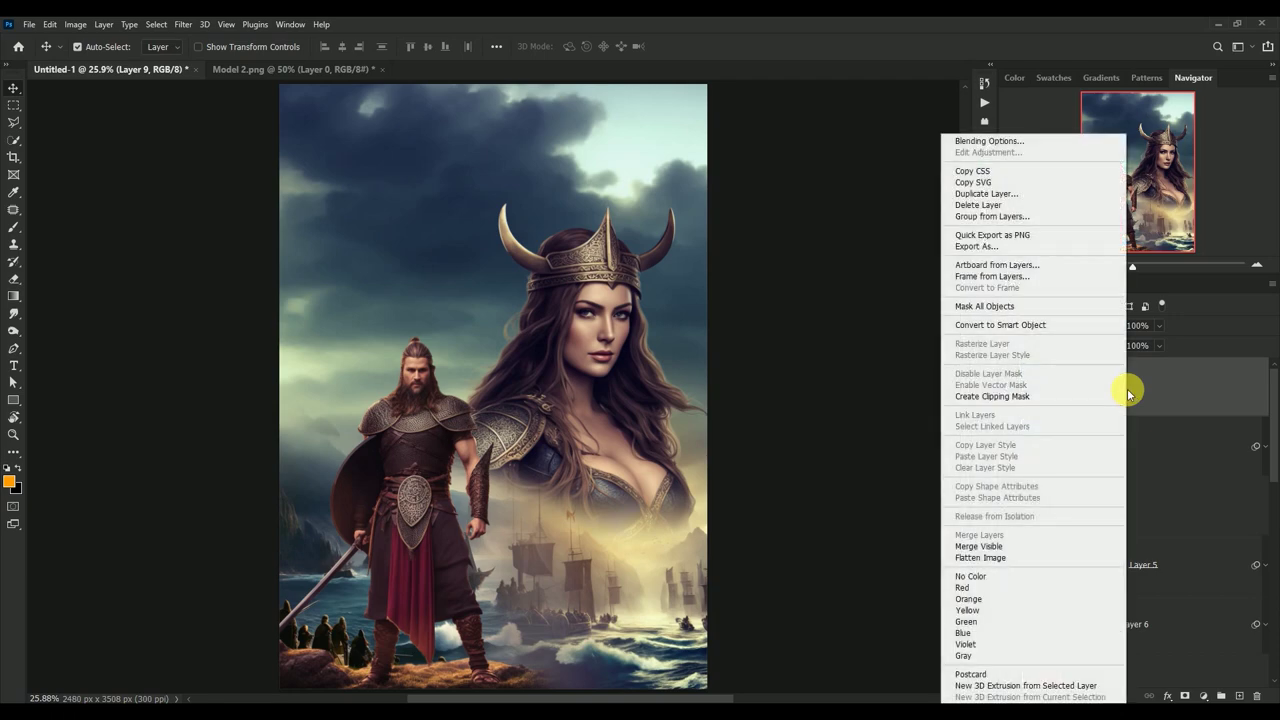
click(1077, 326)
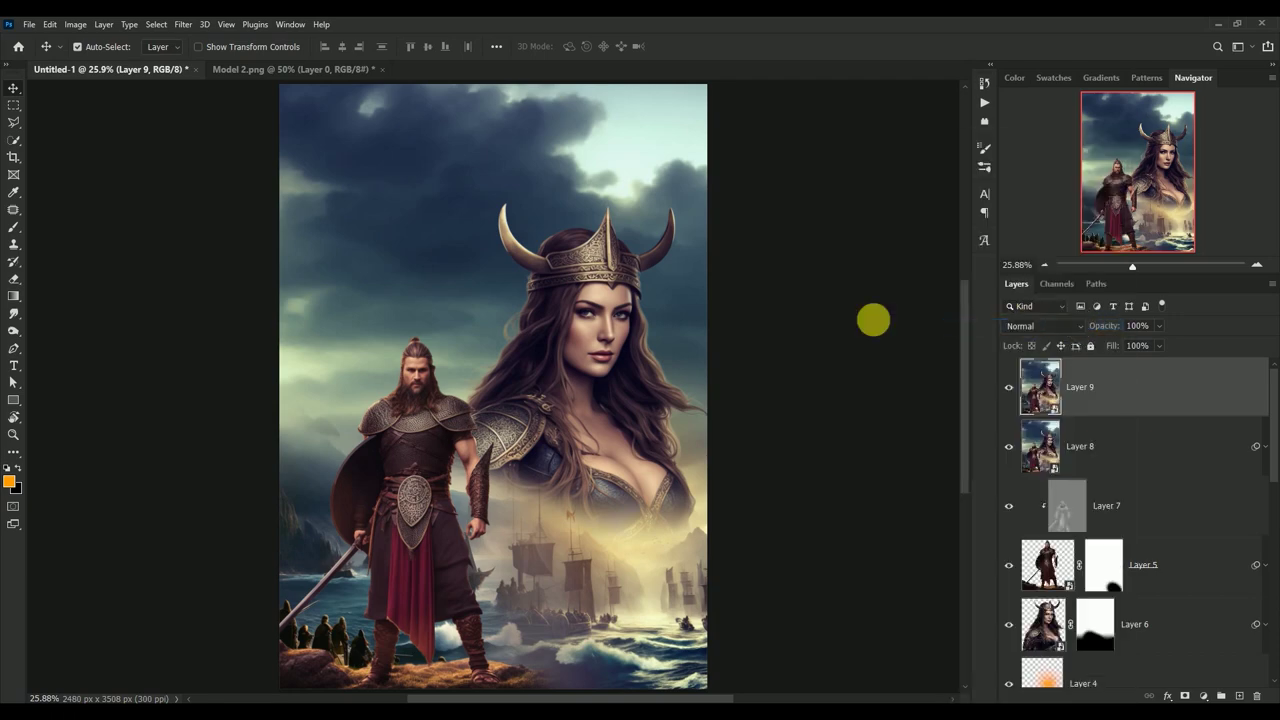
click(180, 24)
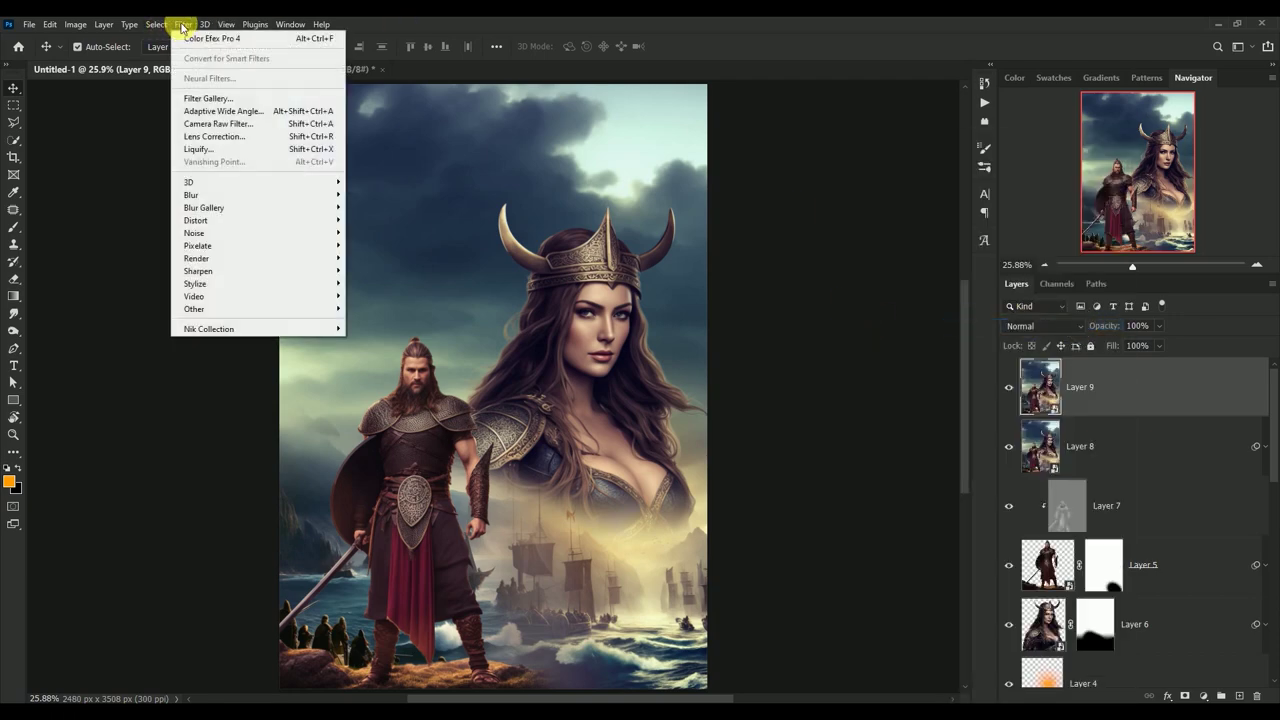
click(191, 124)
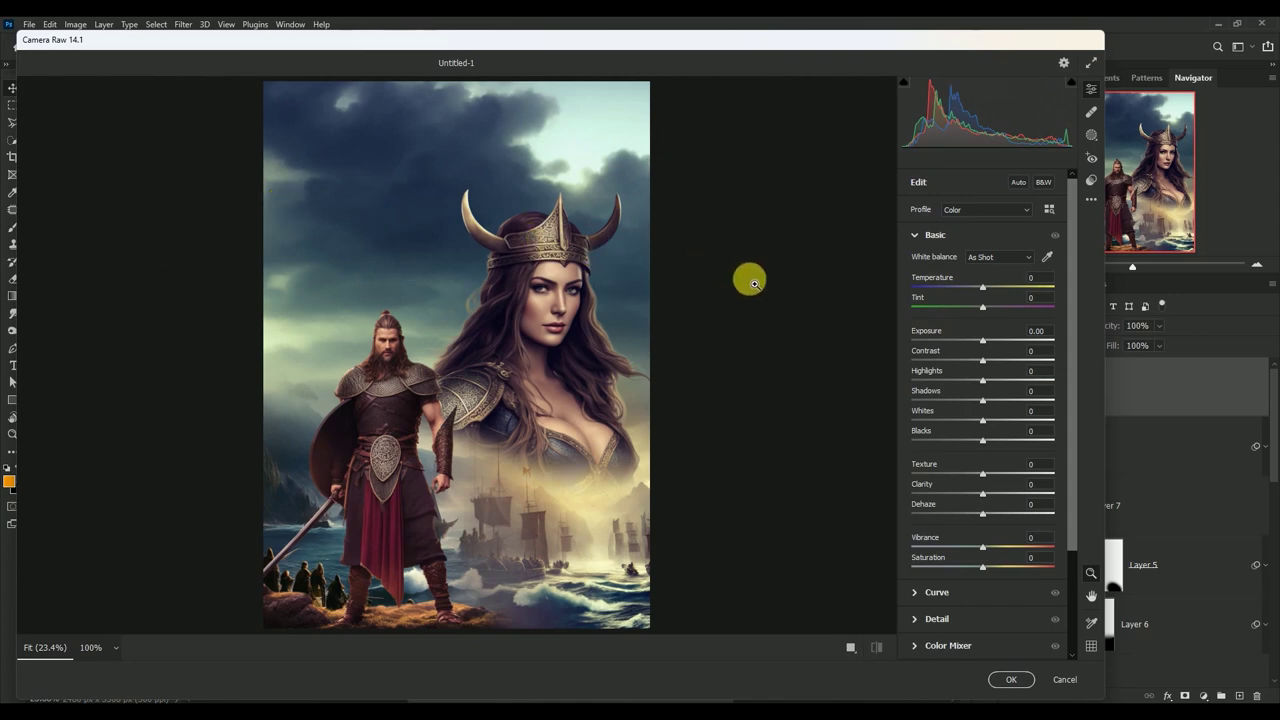
Apply the CN13 Cinematic II preset at amount 50 to the composite
click(1091, 181)
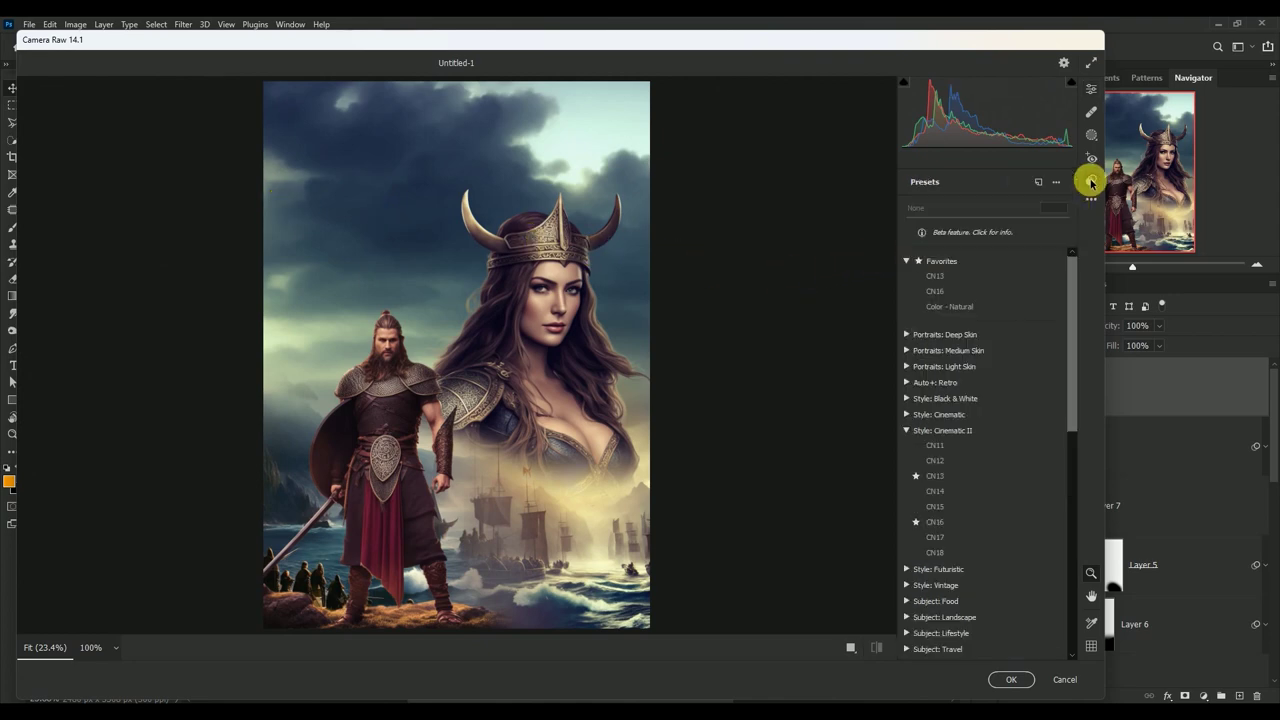
click(974, 277)
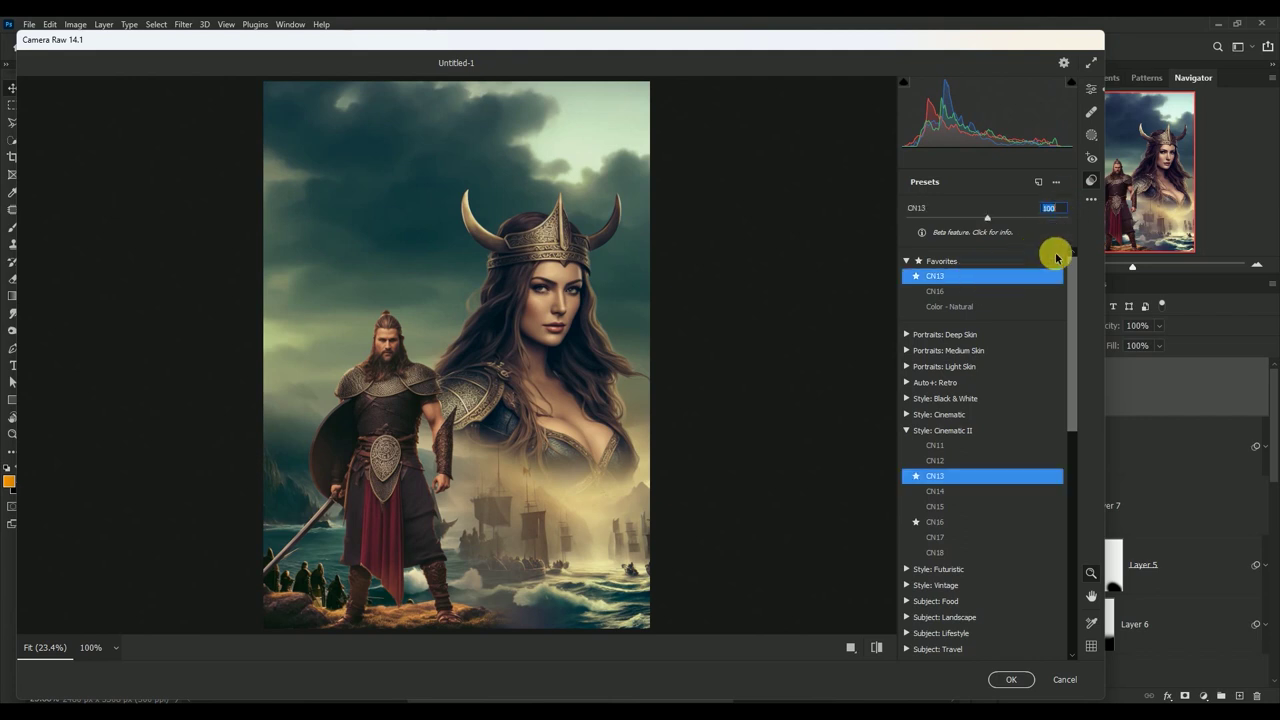
text(50)
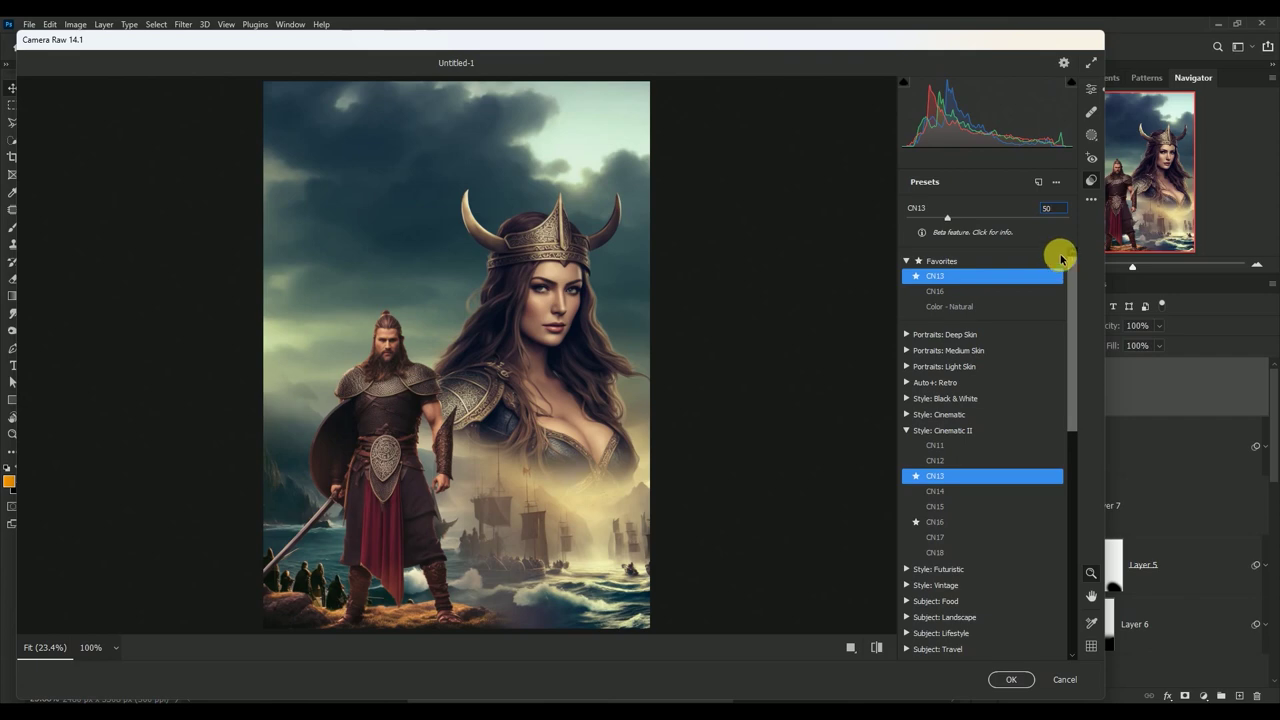
click(1091, 89)
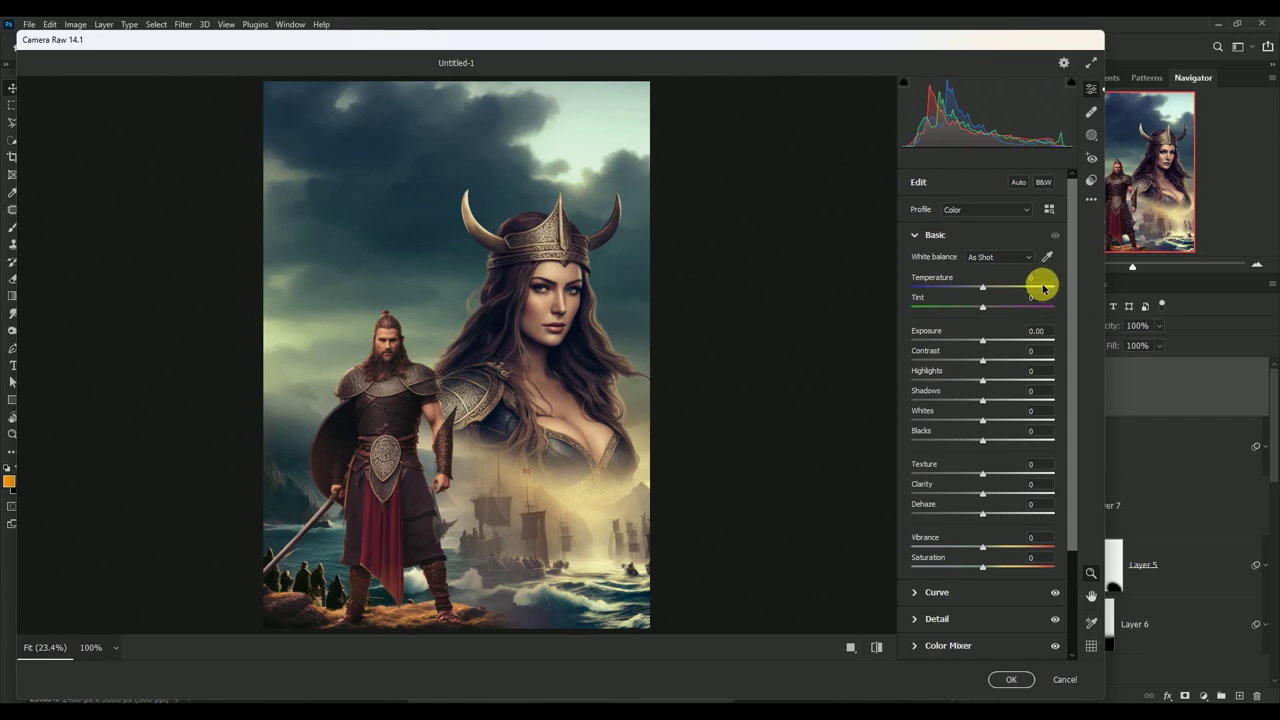
Set Temperature -10, Tint +37, Contrast -29, Highlights +8 and Shadows -28
click(1035, 279)
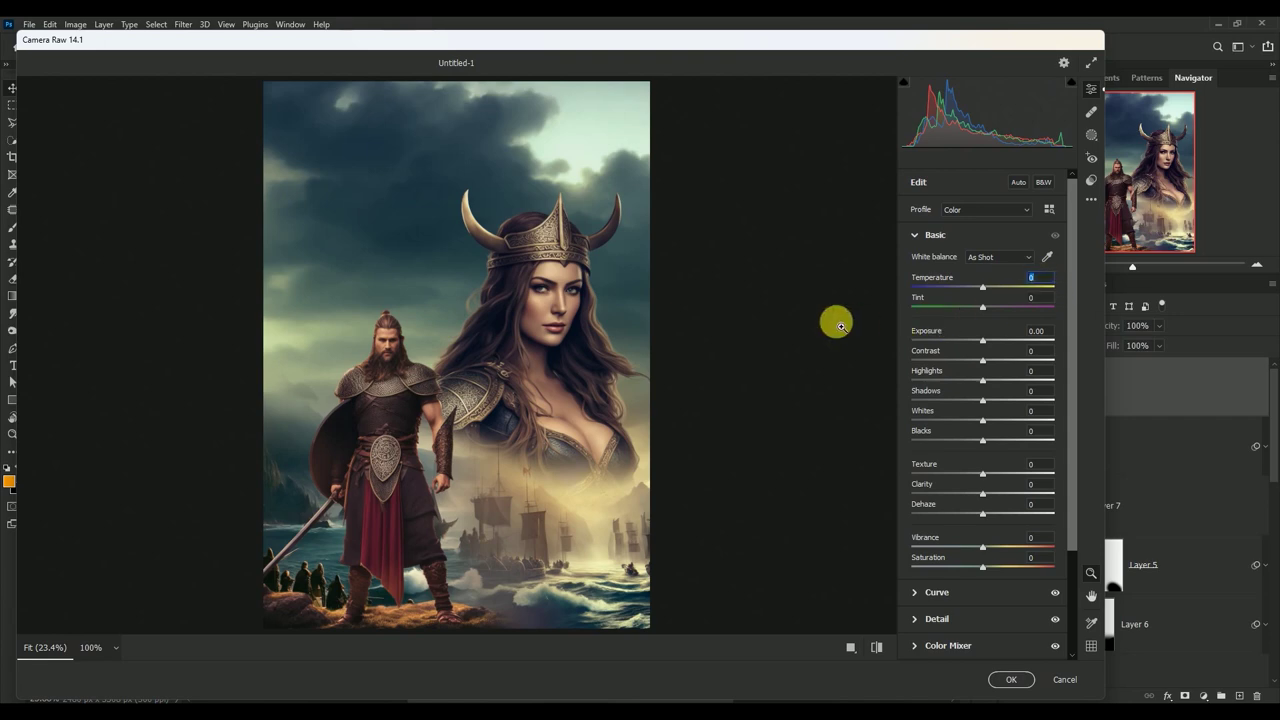
text(-1)
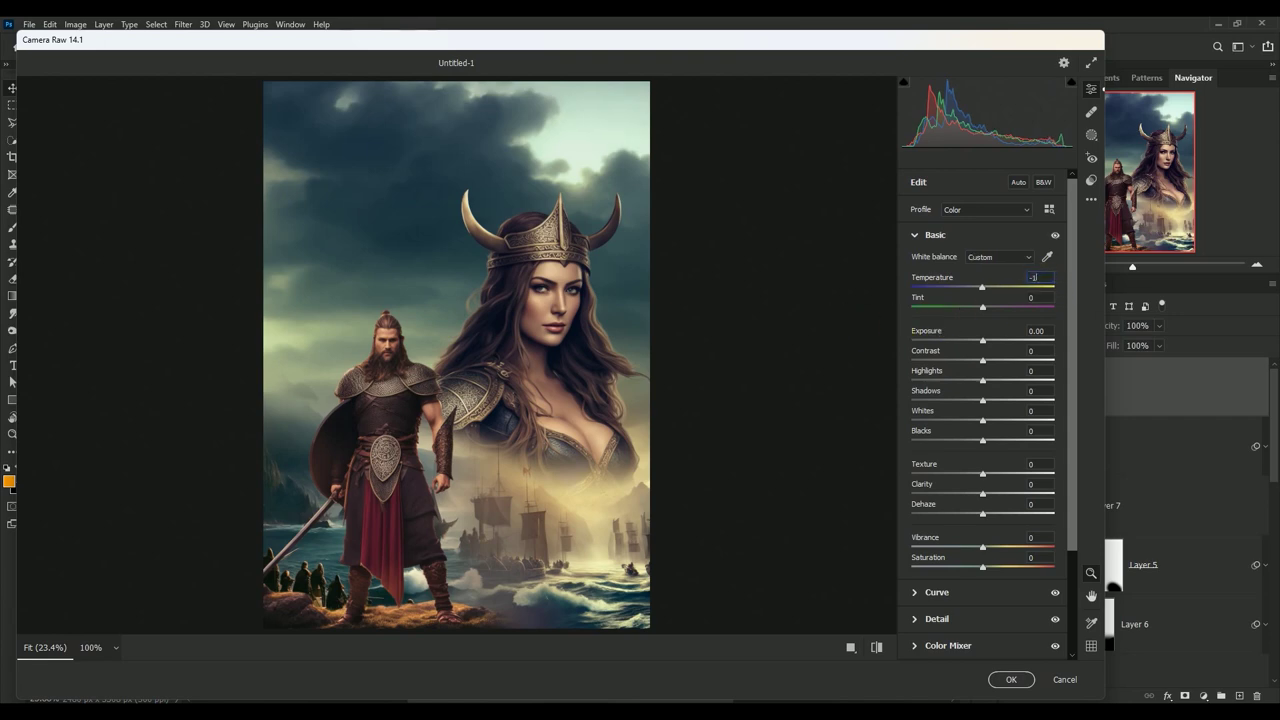
text(0)
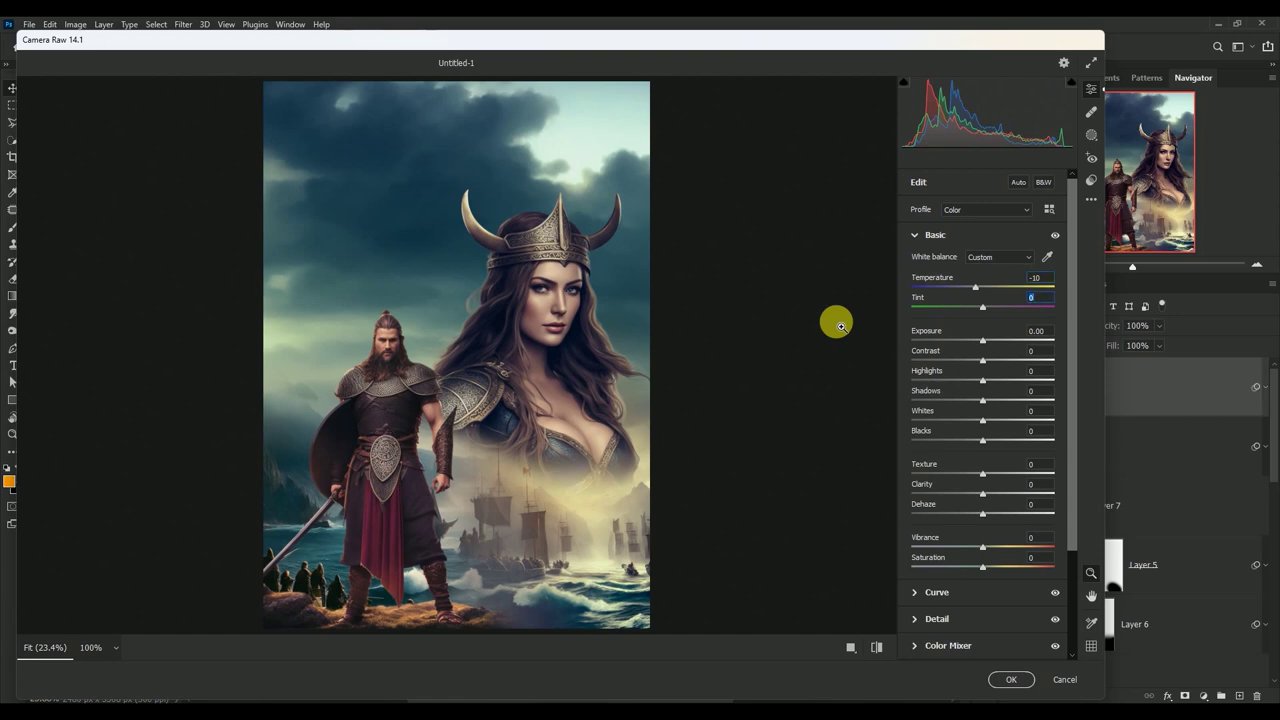
text(7)
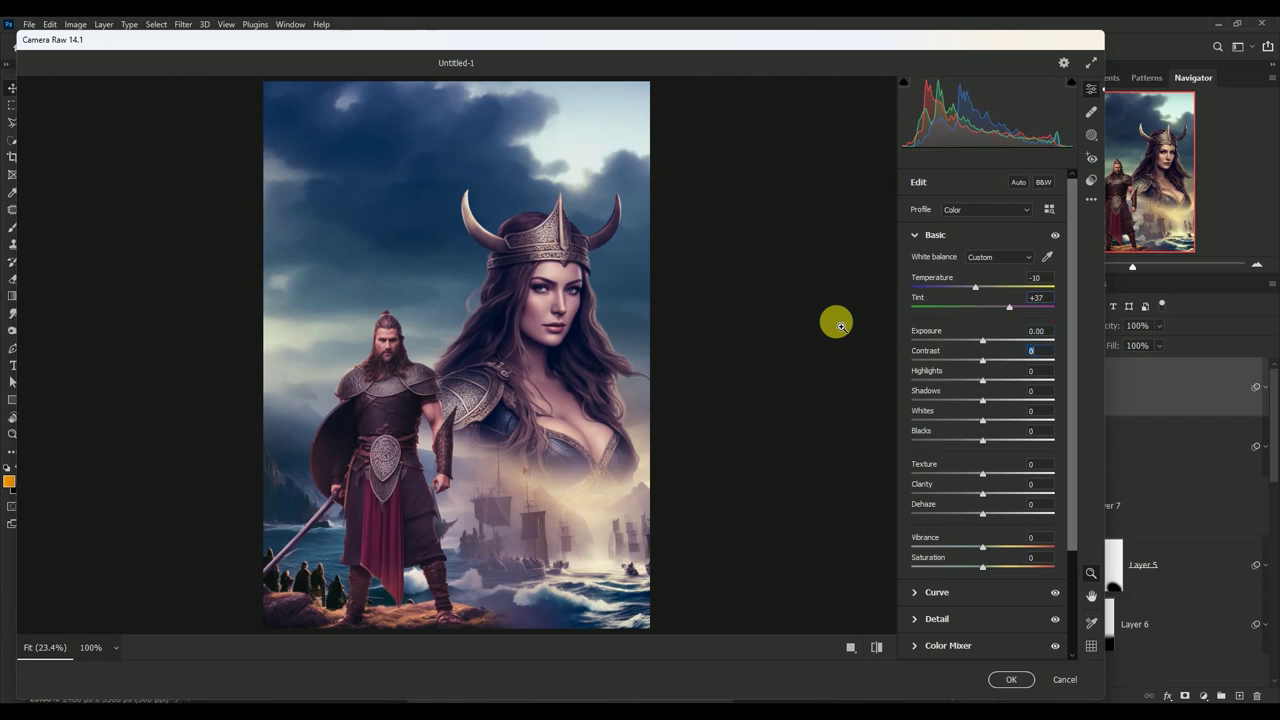
key(Tab)
text(-29)
key(Return)
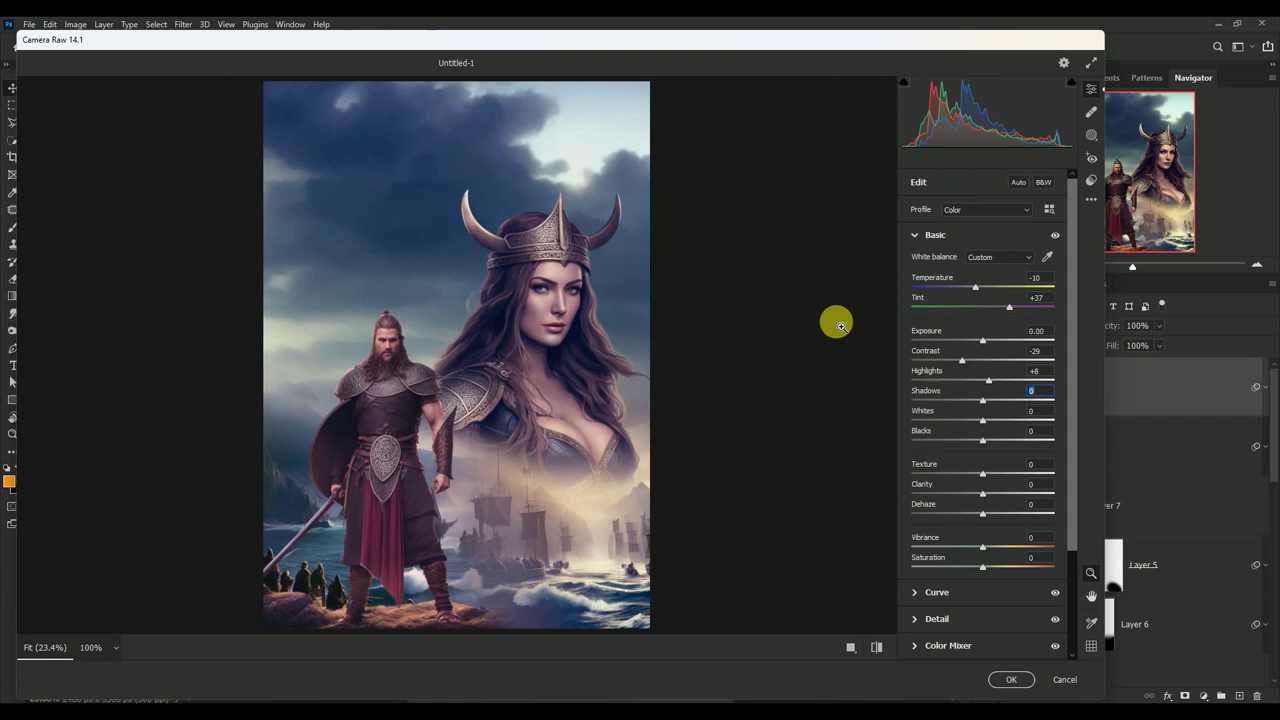
text(-28)
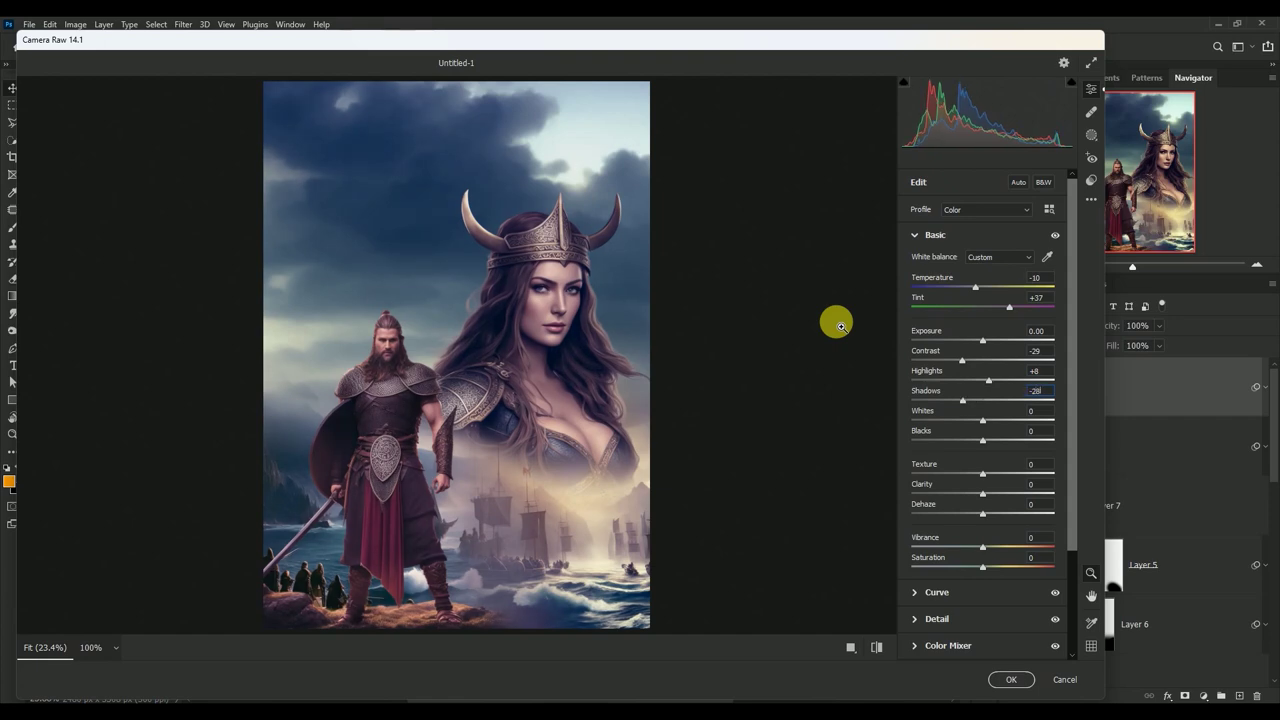
key(Tab)
Set Whites +27 and Texture, Clarity, Vibrance and Saturation to +10, then apply the filter
text(+2)
text(7)
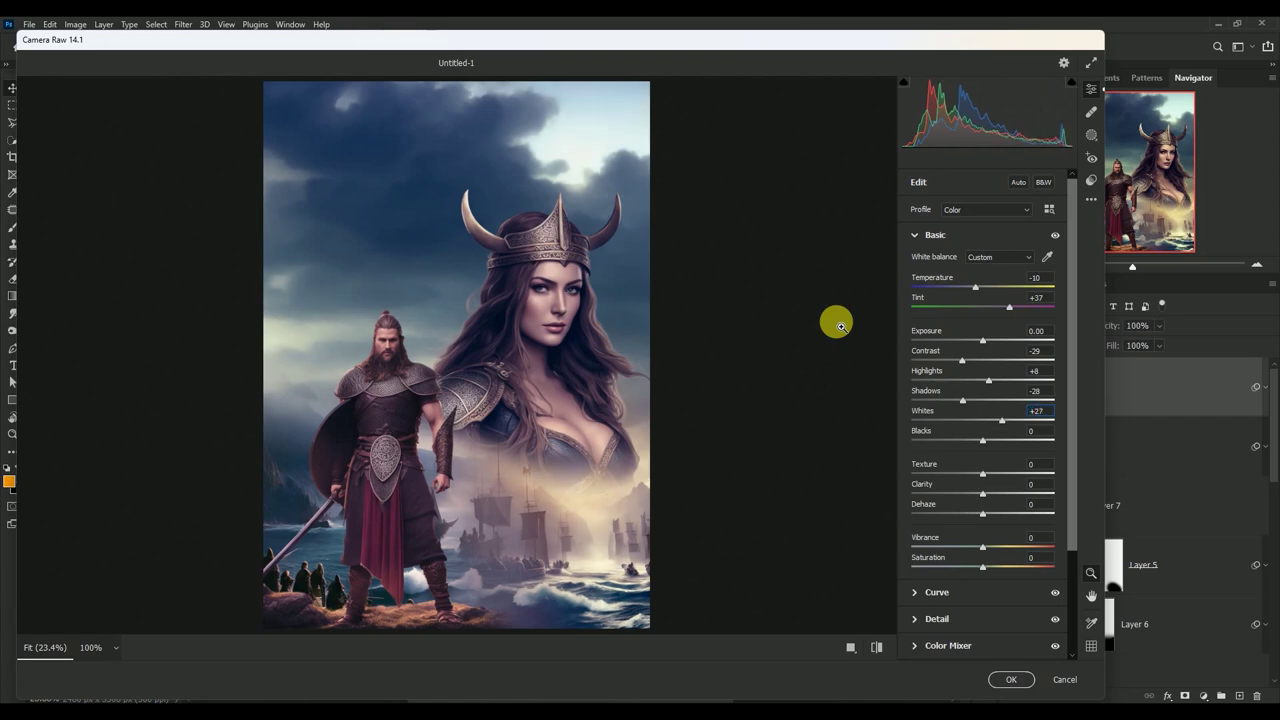
key(Tab)
key(Tab)
text(+)
text(+)
text(0)
key(Tab)
key(Tab)
text(+10)
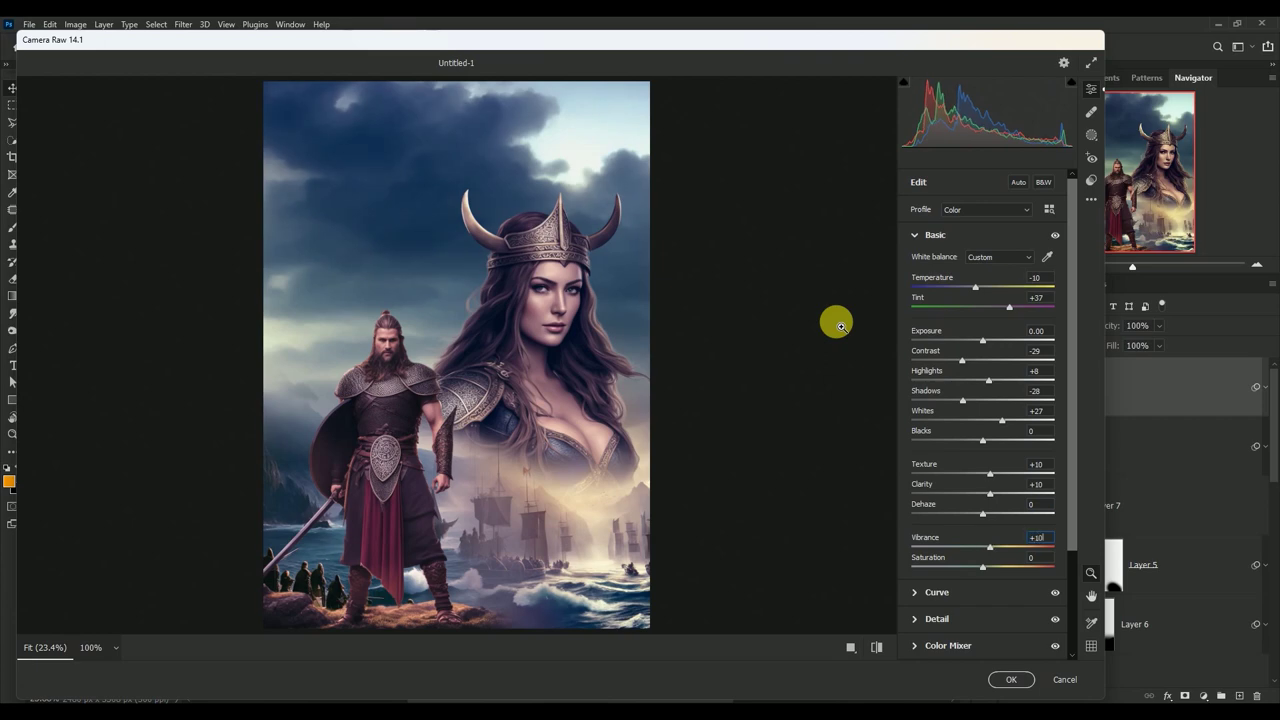
text(+)
text(0)
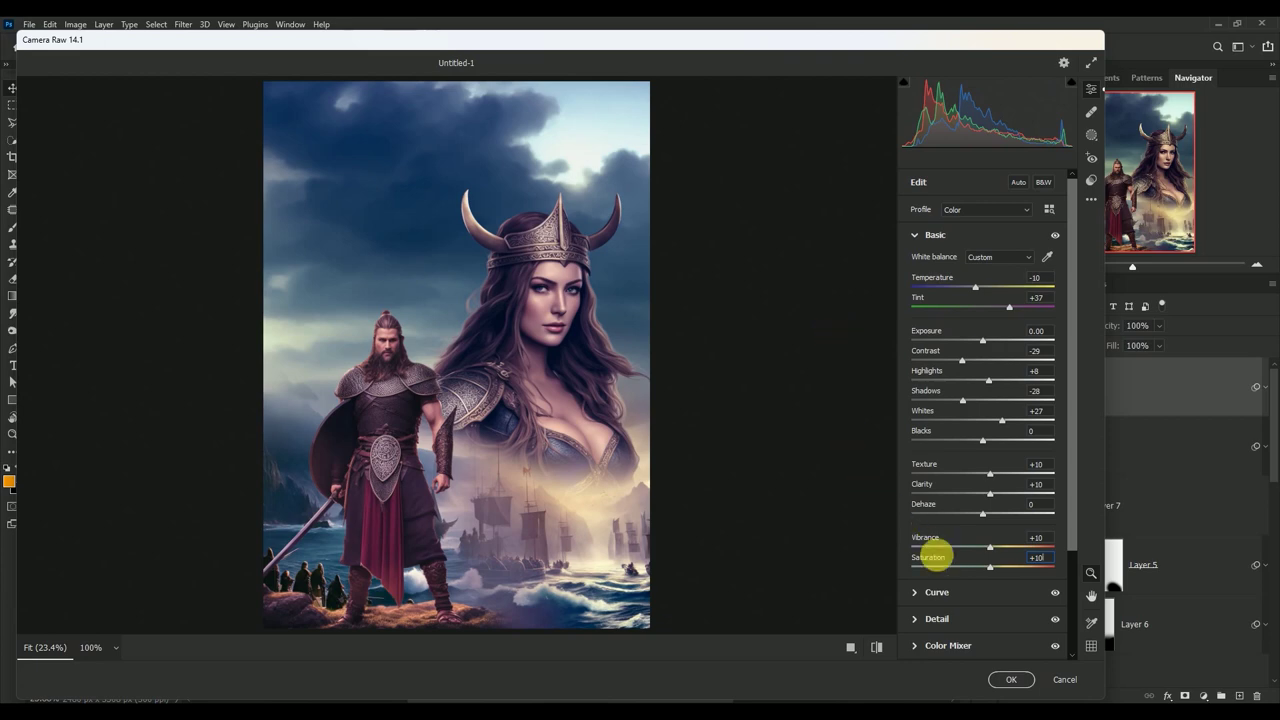
click(1008, 679)
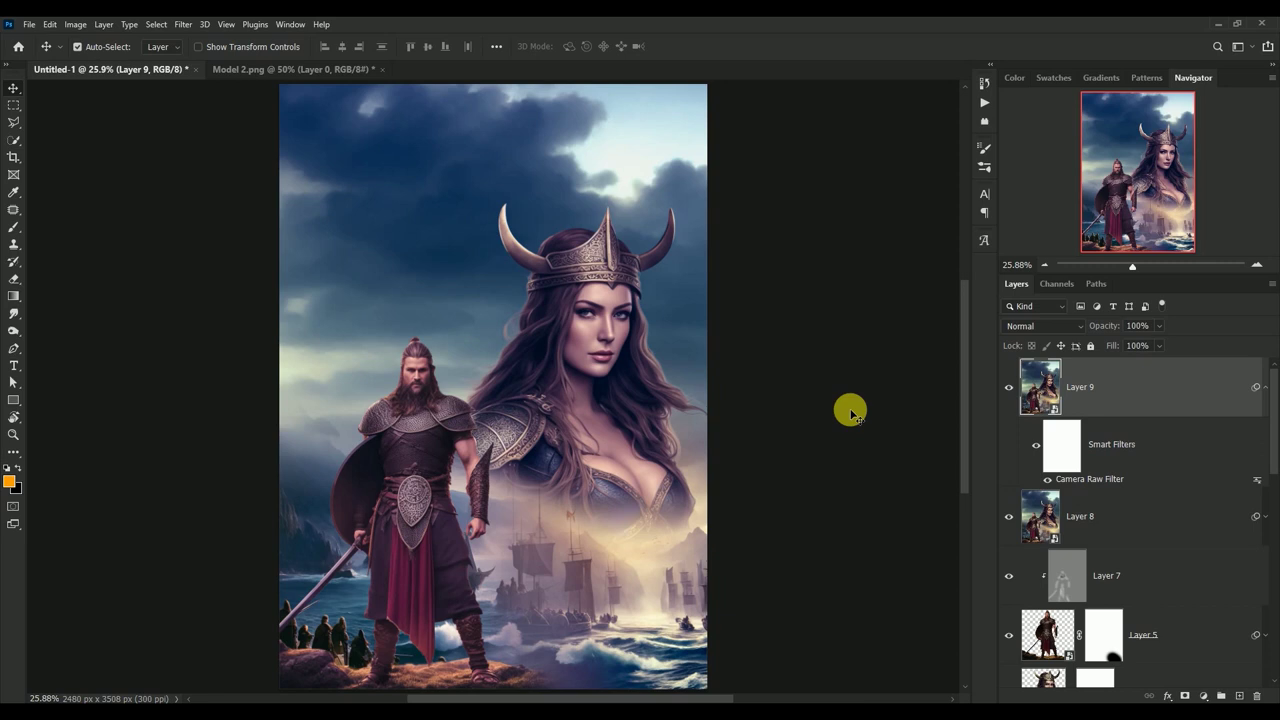
Hide graded Layer 9 to compare before/after, then close Model 2.png without saving
click(1265, 389)
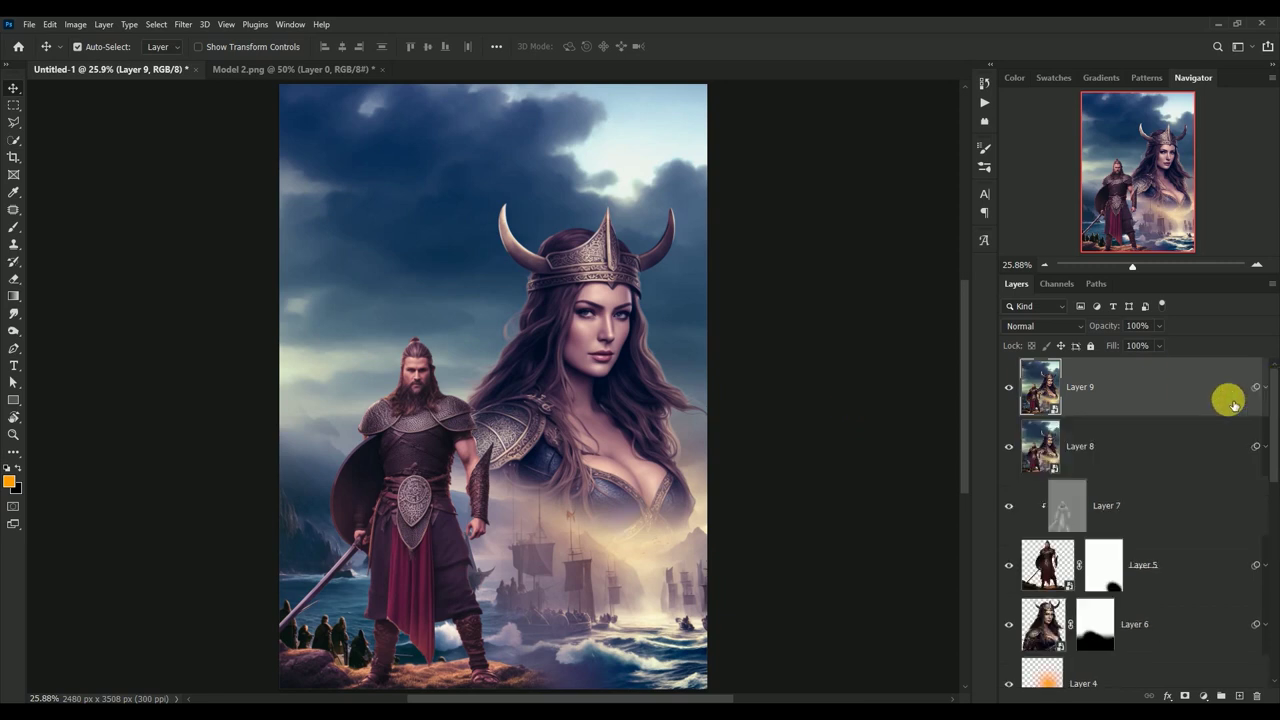
click(1009, 387)
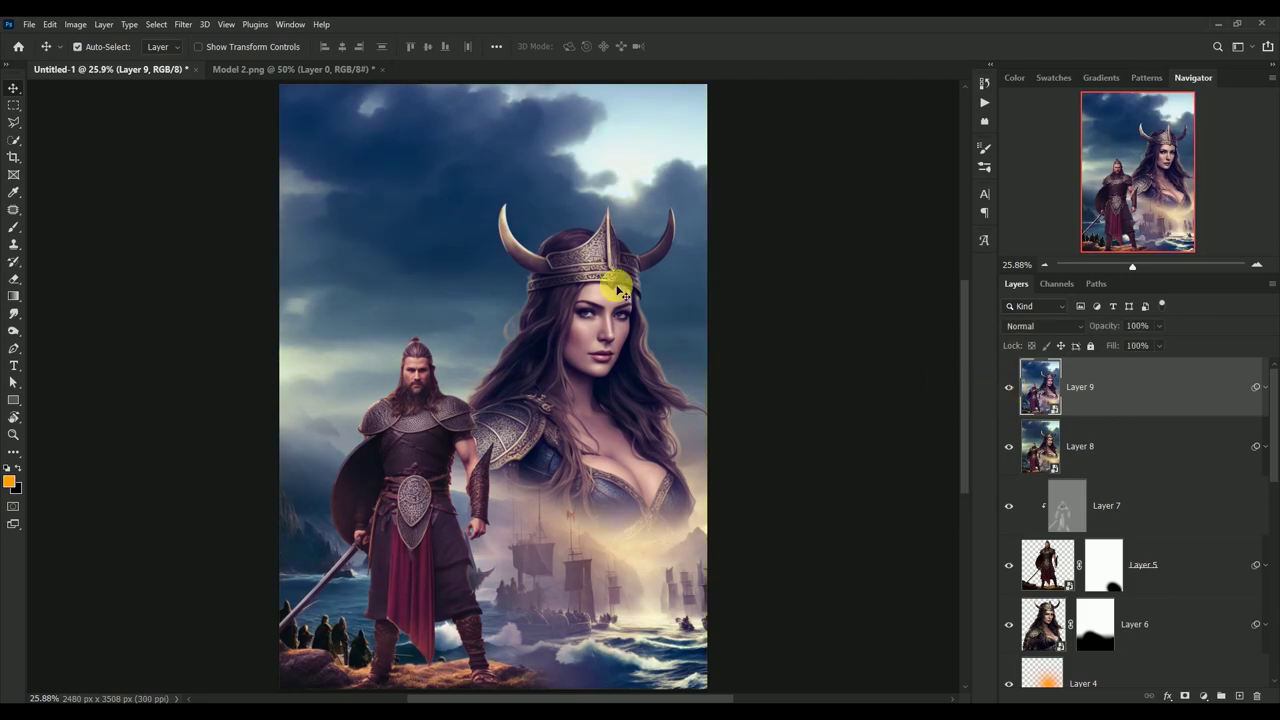
click(289, 70)
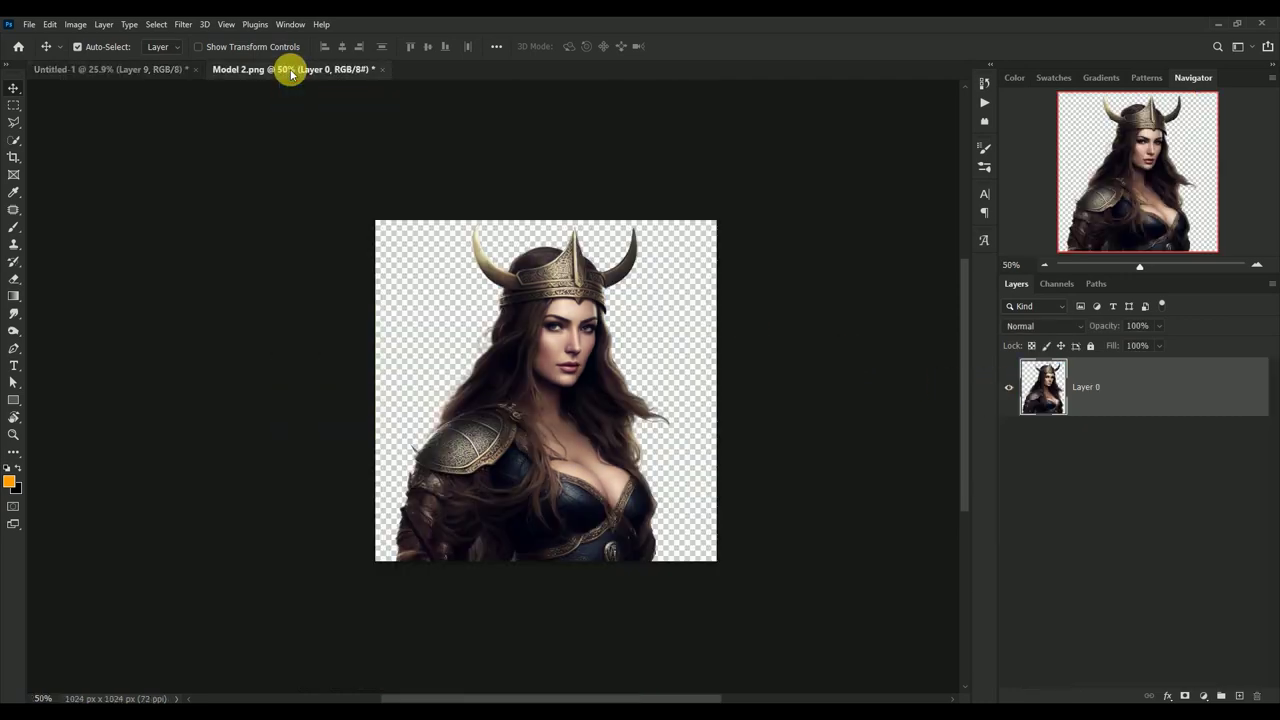
click(382, 70)
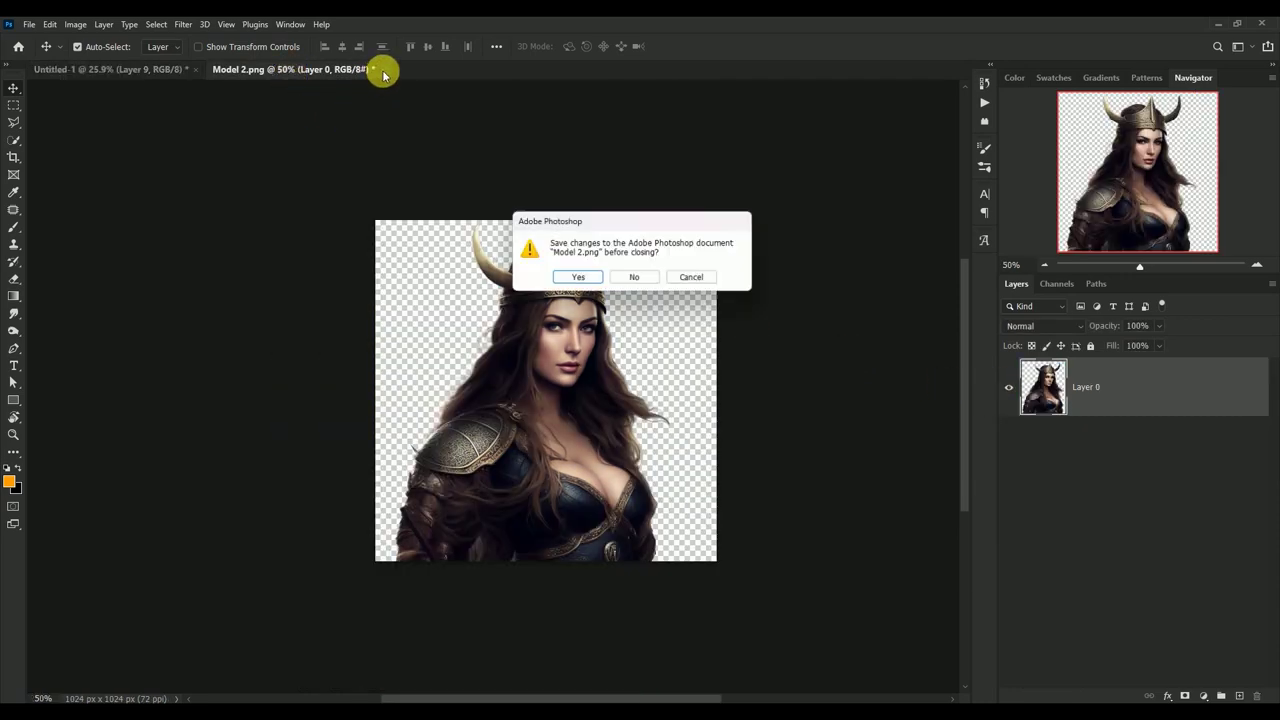
click(634, 279)
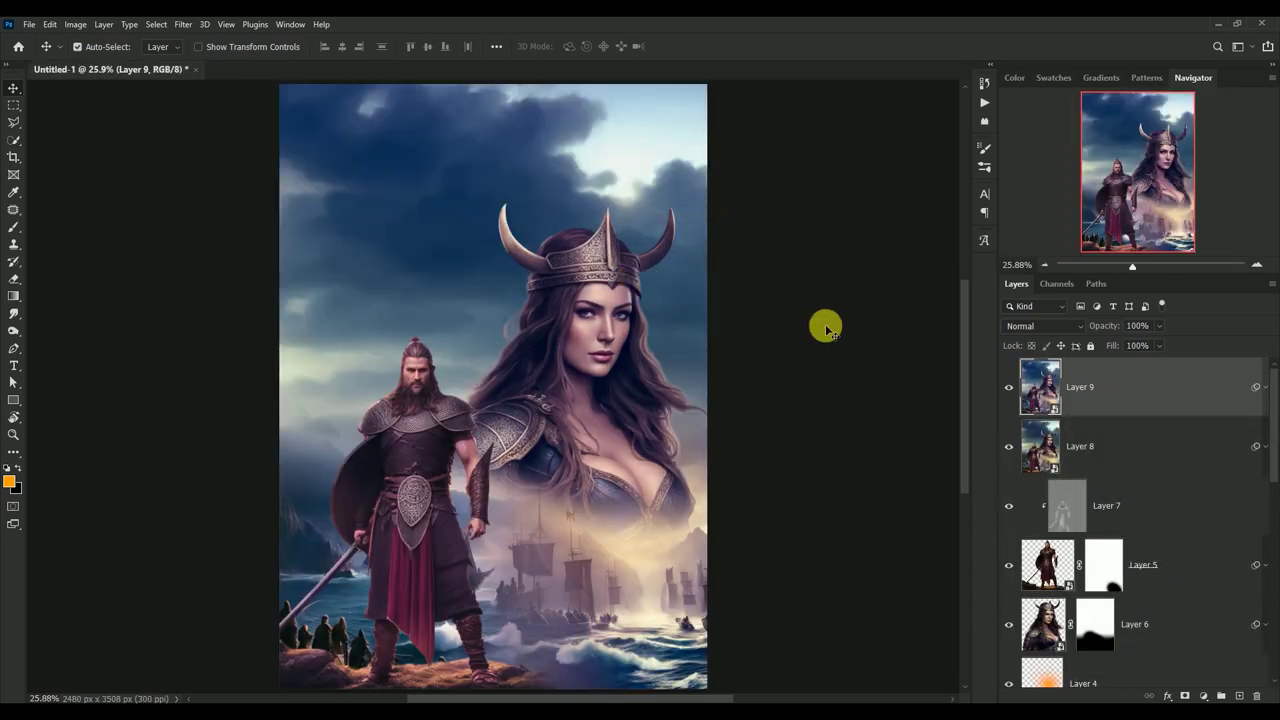
Zoom out and fit the whole Untitled-1 Viking poster in the window
key(ctrl+minus)
key(ctrl+minus)
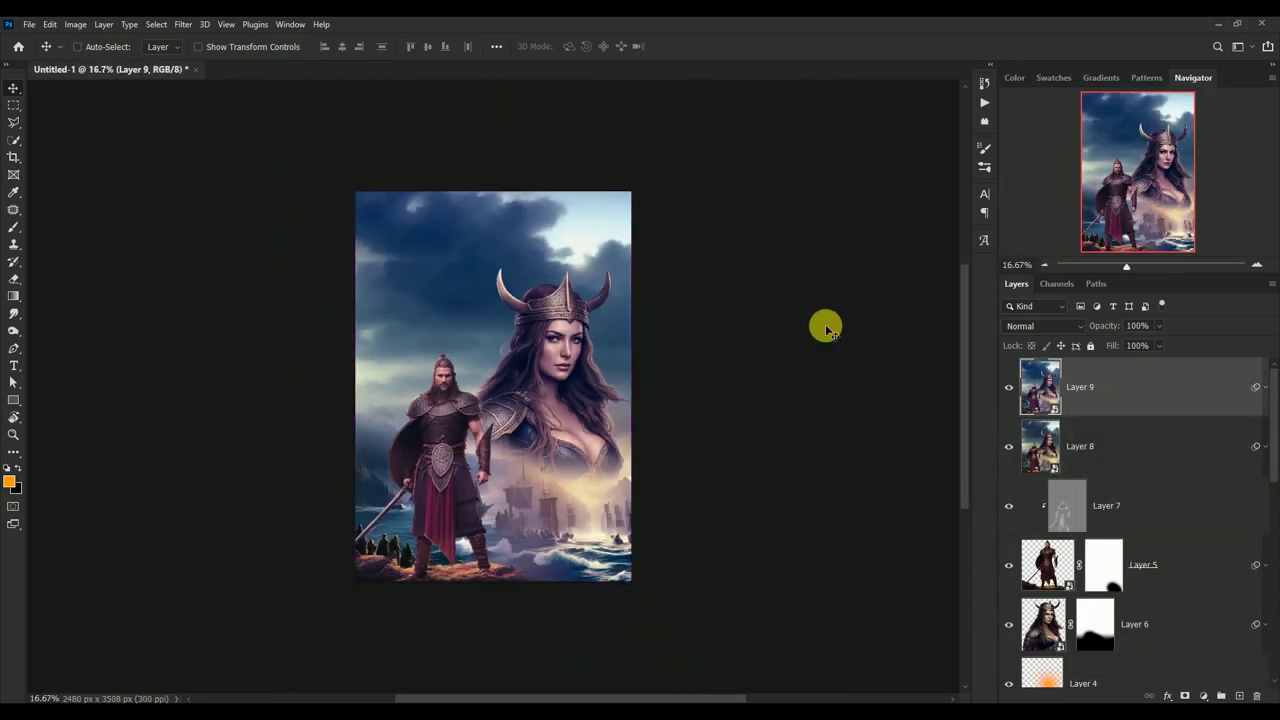
key(ctrl)
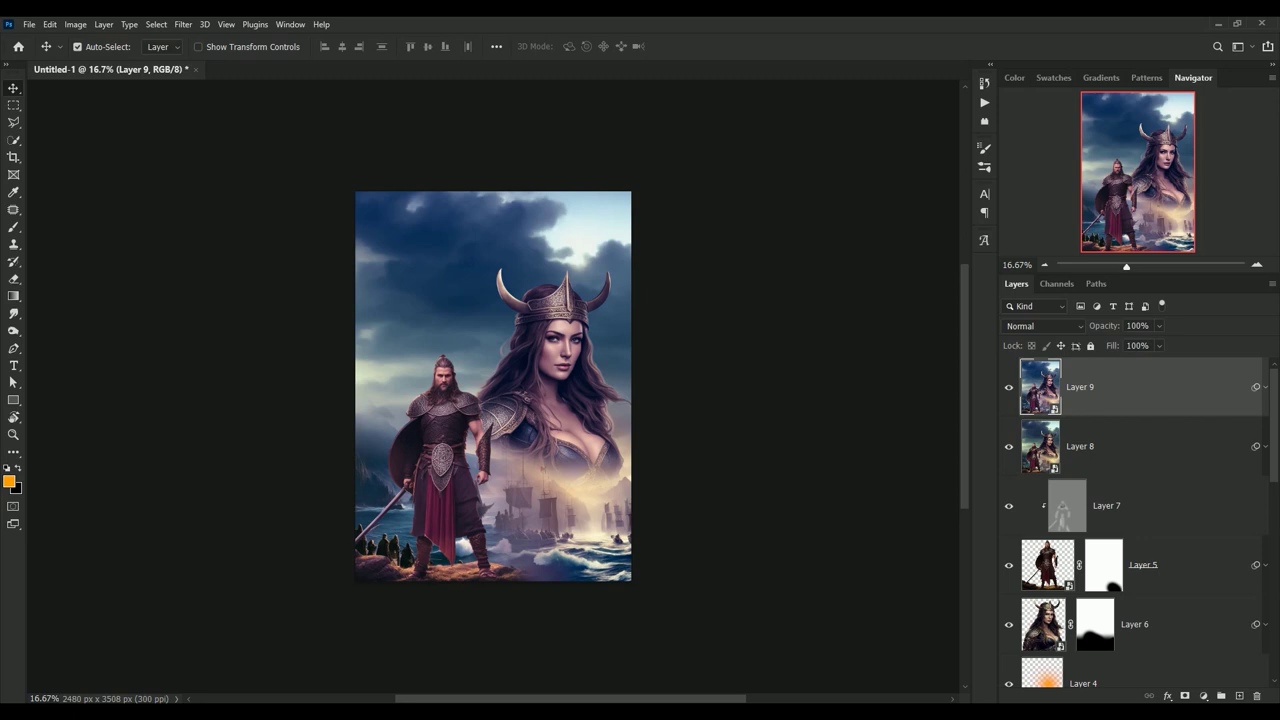
key(ctrl+0)
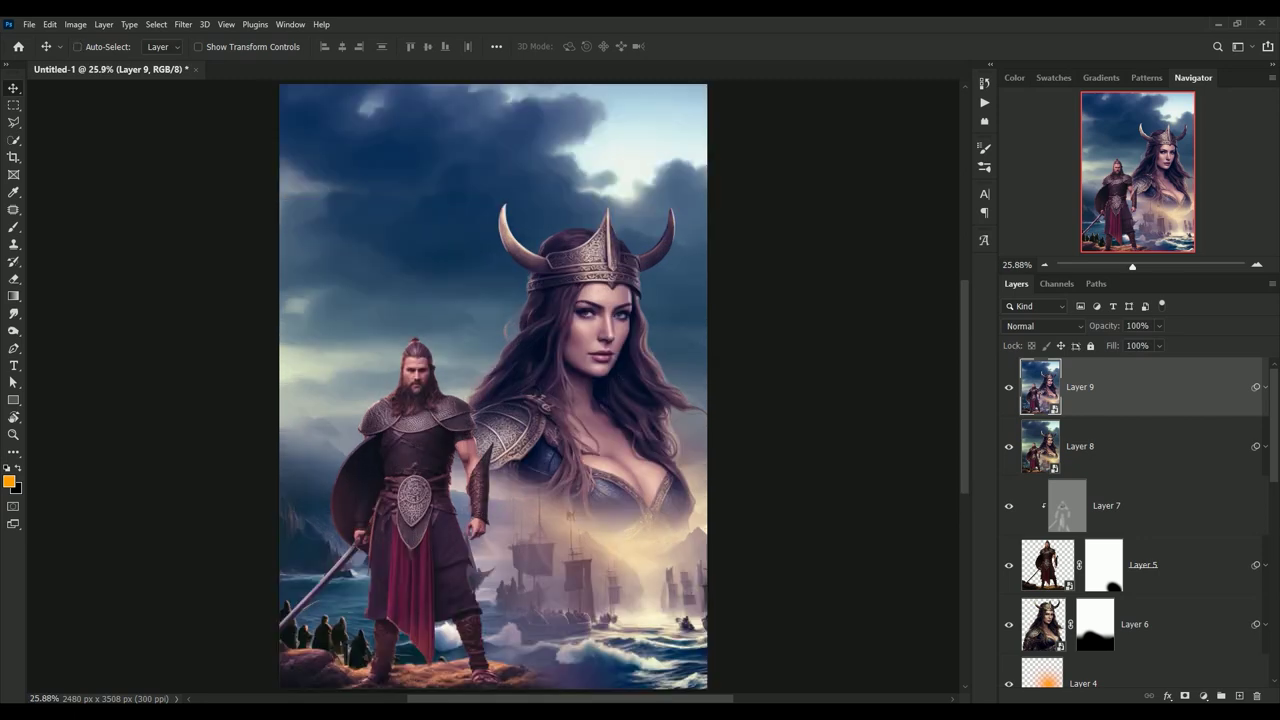